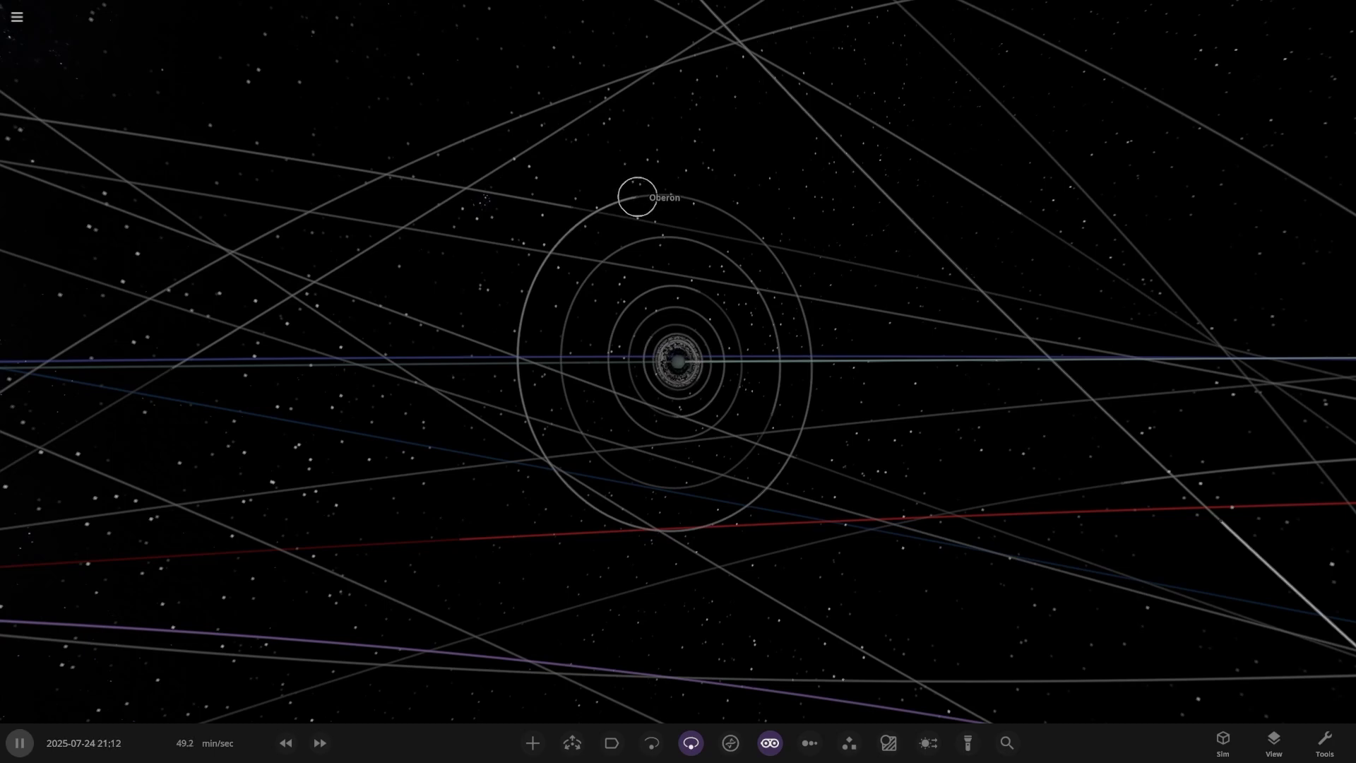
- Move in close to Uranus and slow the simulation to about 3.70 sec/sec
{"action": "scroll", "coordinate": [678, 362], "scroll_direction": "down", "scroll_amount": 8}
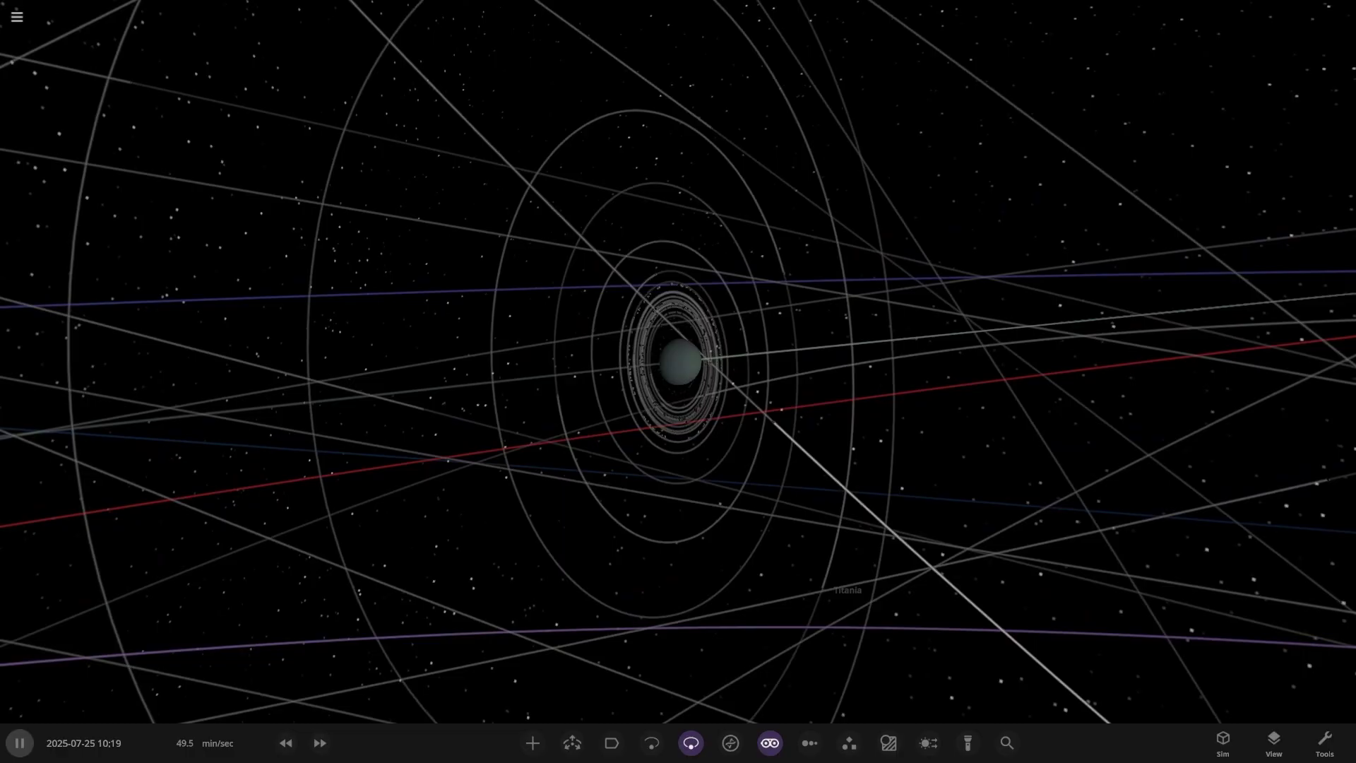
{"action": "left_click", "coordinate": [286, 742]}
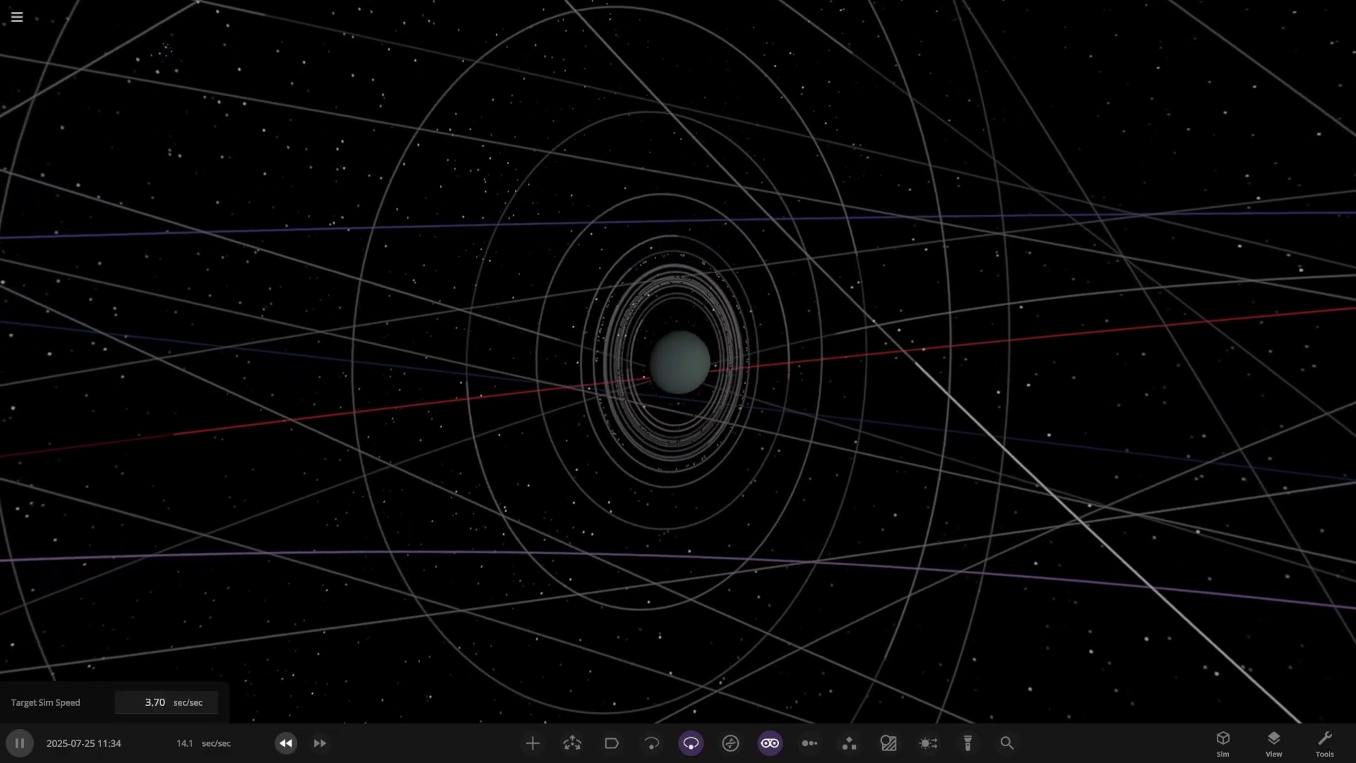
{"action": "scroll", "coordinate": [680, 361], "scroll_direction": "up", "scroll_amount": 3}
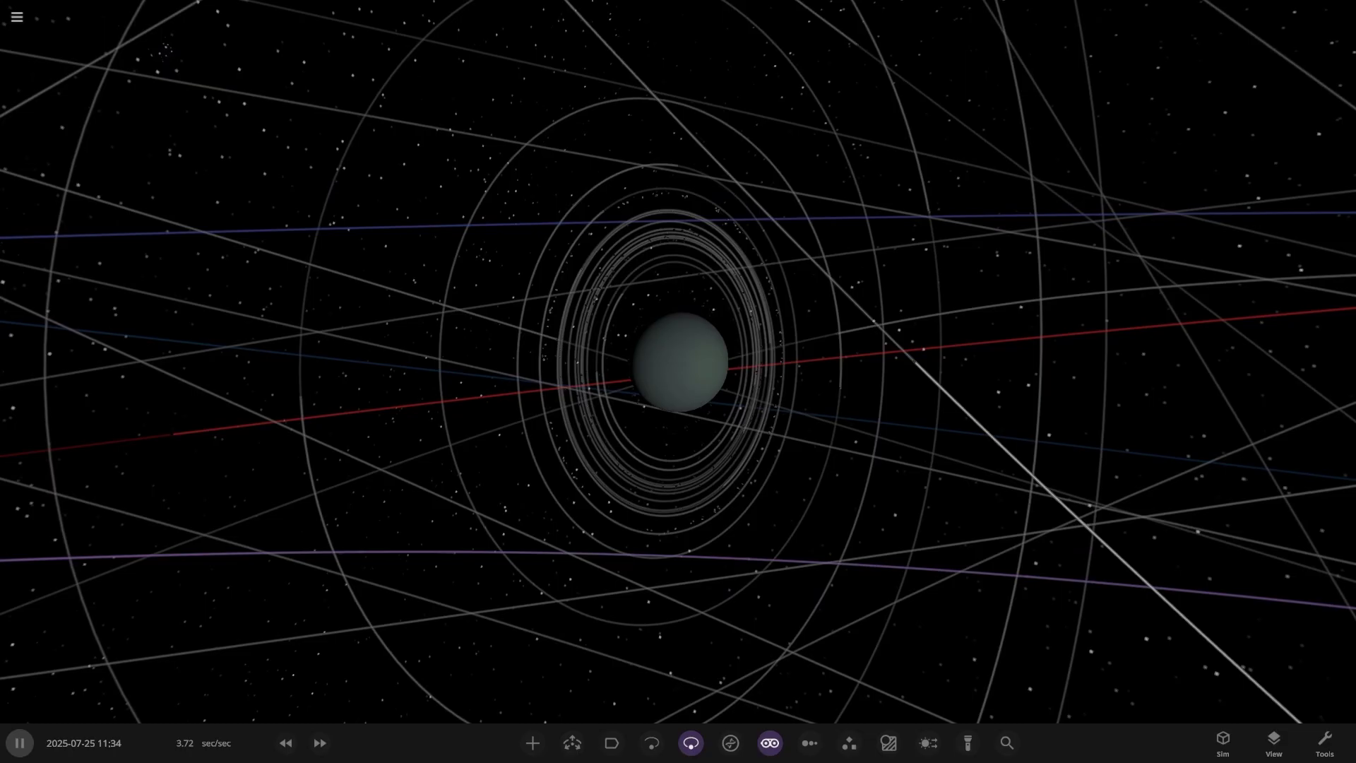
{"action": "scroll", "coordinate": [679, 361], "scroll_direction": "up", "scroll_amount": 3}
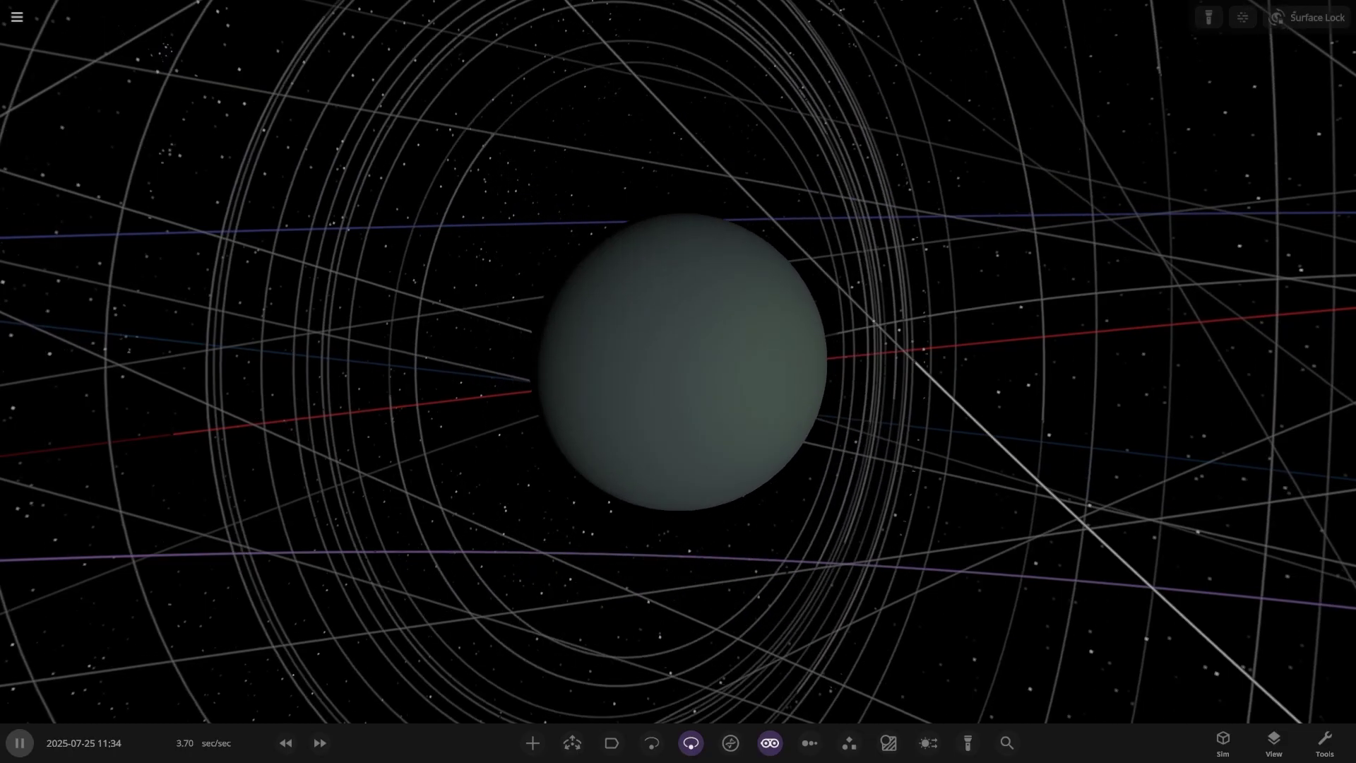
- Hide the orbit lines around Uranus and open the planet's properties
{"action": "scroll", "coordinate": [680, 362], "scroll_direction": "down", "scroll_amount": 1}
{"action": "key", "text": "o"}
{"action": "scroll", "coordinate": [680, 362], "scroll_direction": "down", "scroll_amount": 3}
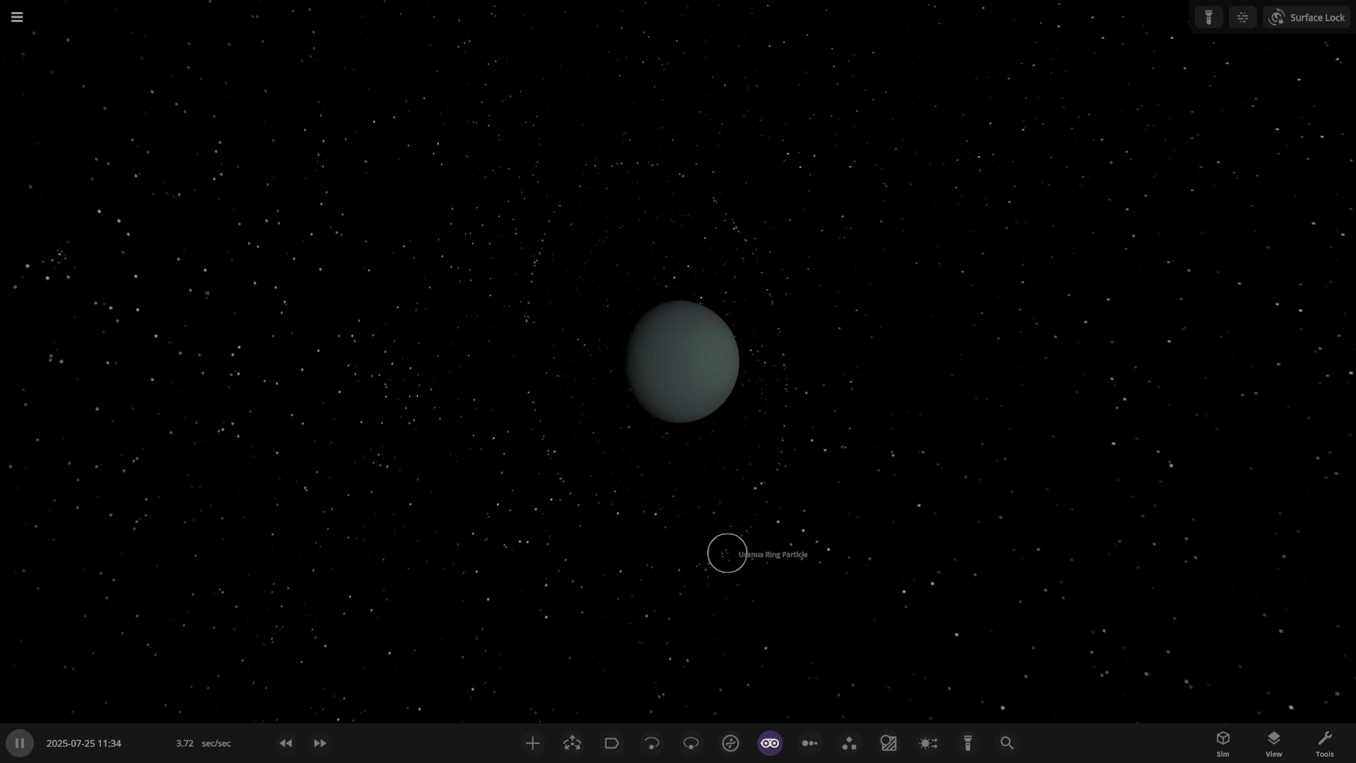
{"action": "scroll", "coordinate": [680, 361], "scroll_direction": "up", "scroll_amount": 3}
{"action": "scroll", "coordinate": [756, 563], "scroll_direction": "up", "scroll_amount": 2}
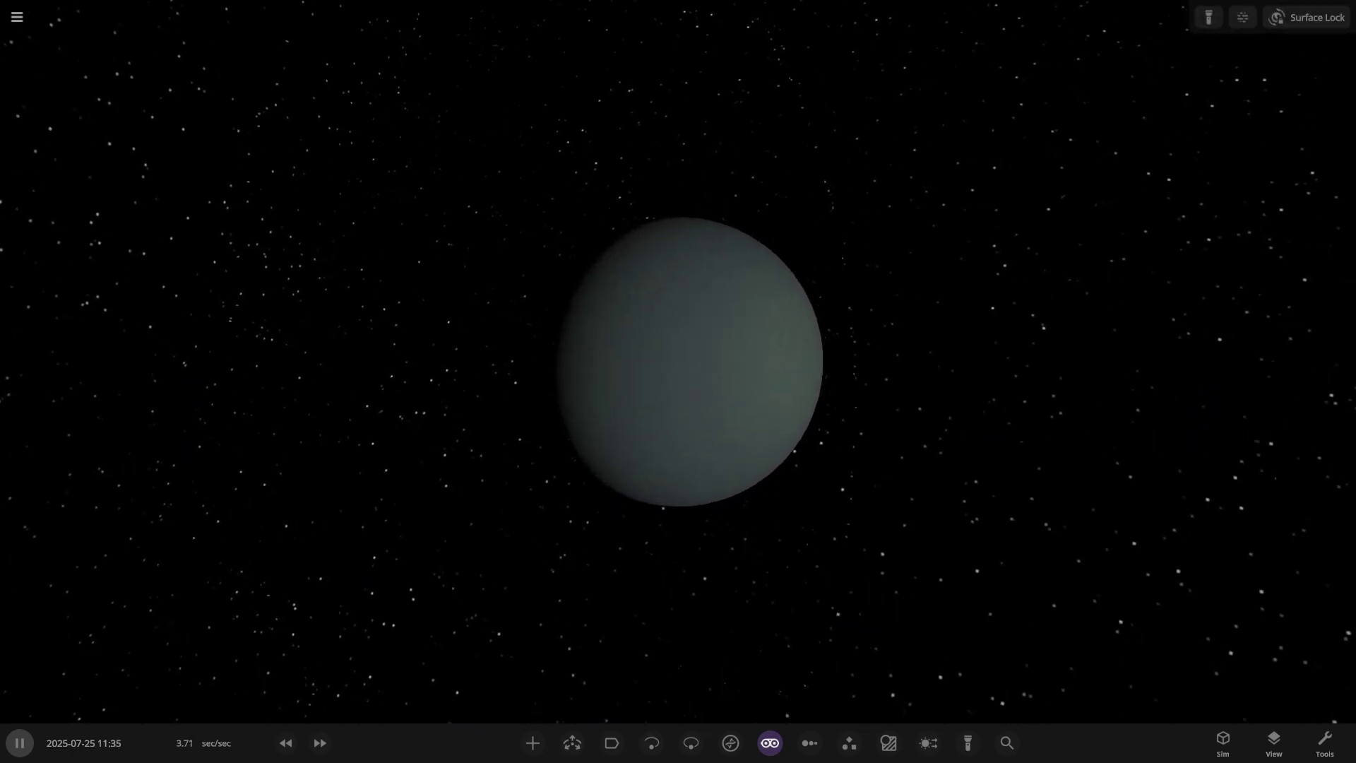
{"action": "left_click", "coordinate": [689, 362]}
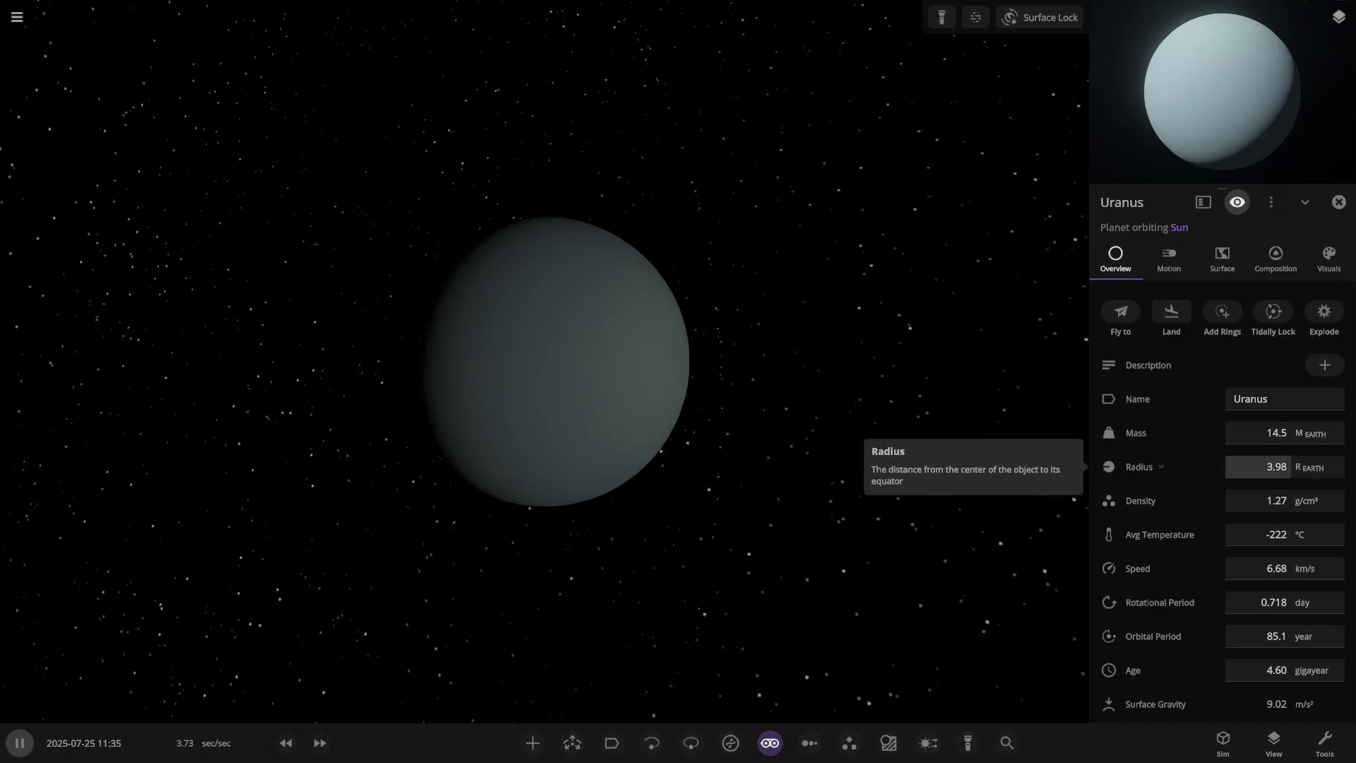
{"action": "key", "text": "i"}
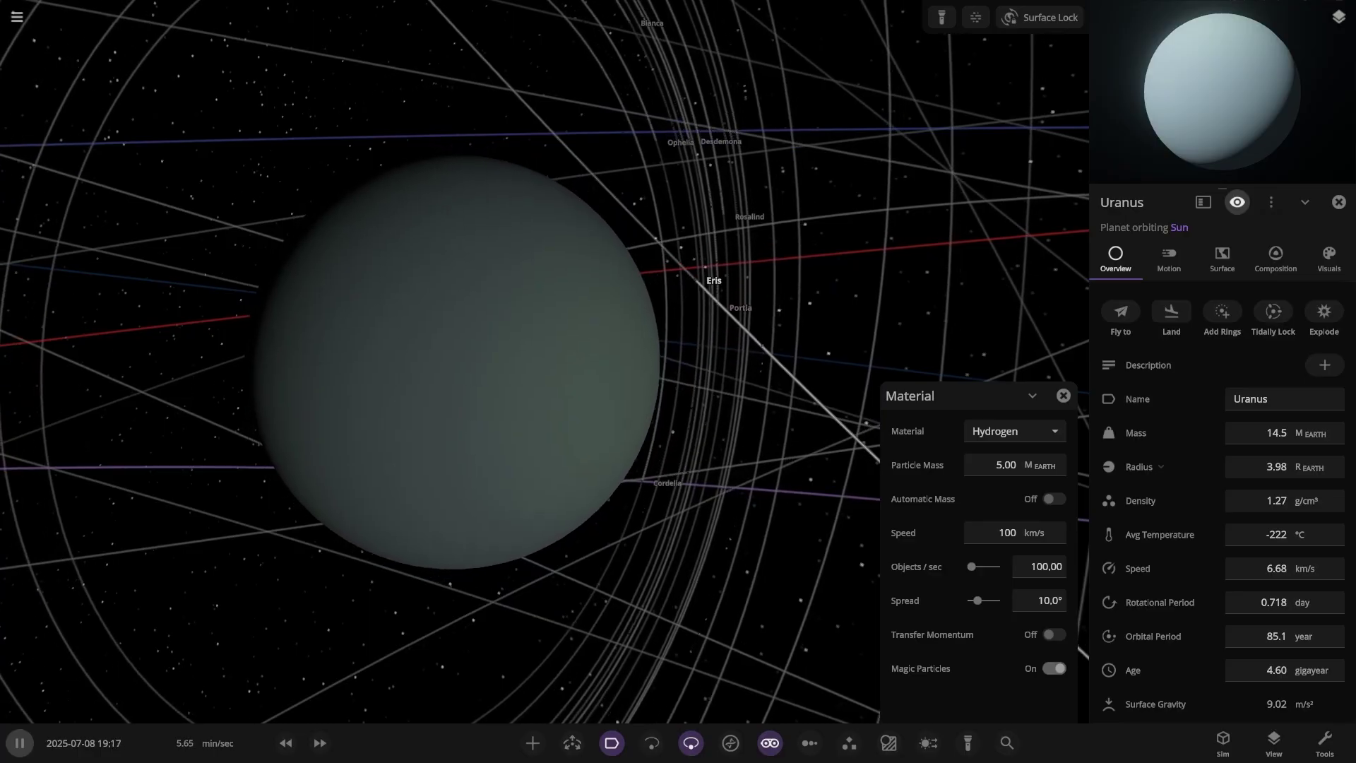
- Fire hydrogen particles of 5 Earth masses at 100 km/s into Uranus, and pause the simulation
{"action": "scroll", "coordinate": [456, 362], "scroll_direction": "up", "scroll_amount": 3}
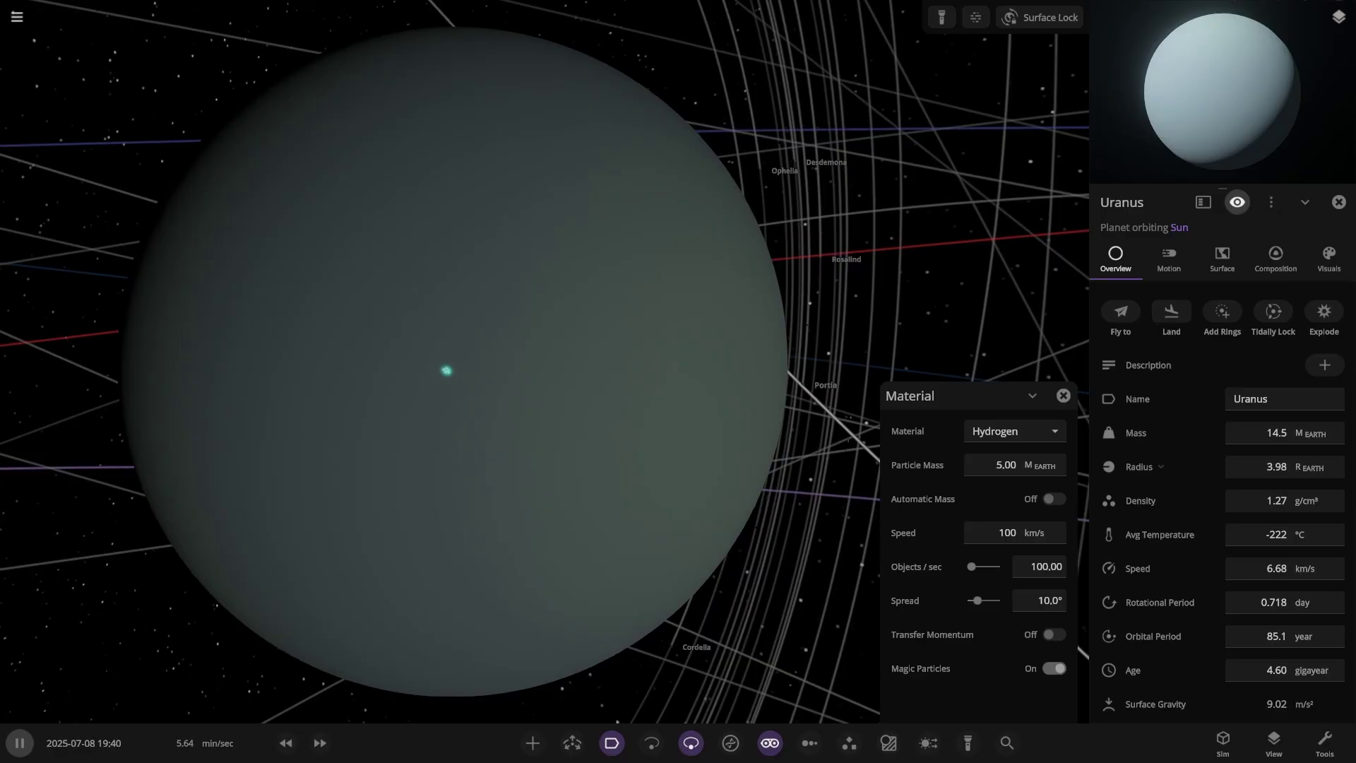
{"action": "left_click", "coordinate": [446, 370]}
{"action": "scroll", "coordinate": [452, 367], "scroll_direction": "down", "scroll_amount": 5}
{"action": "key", "text": "space"}
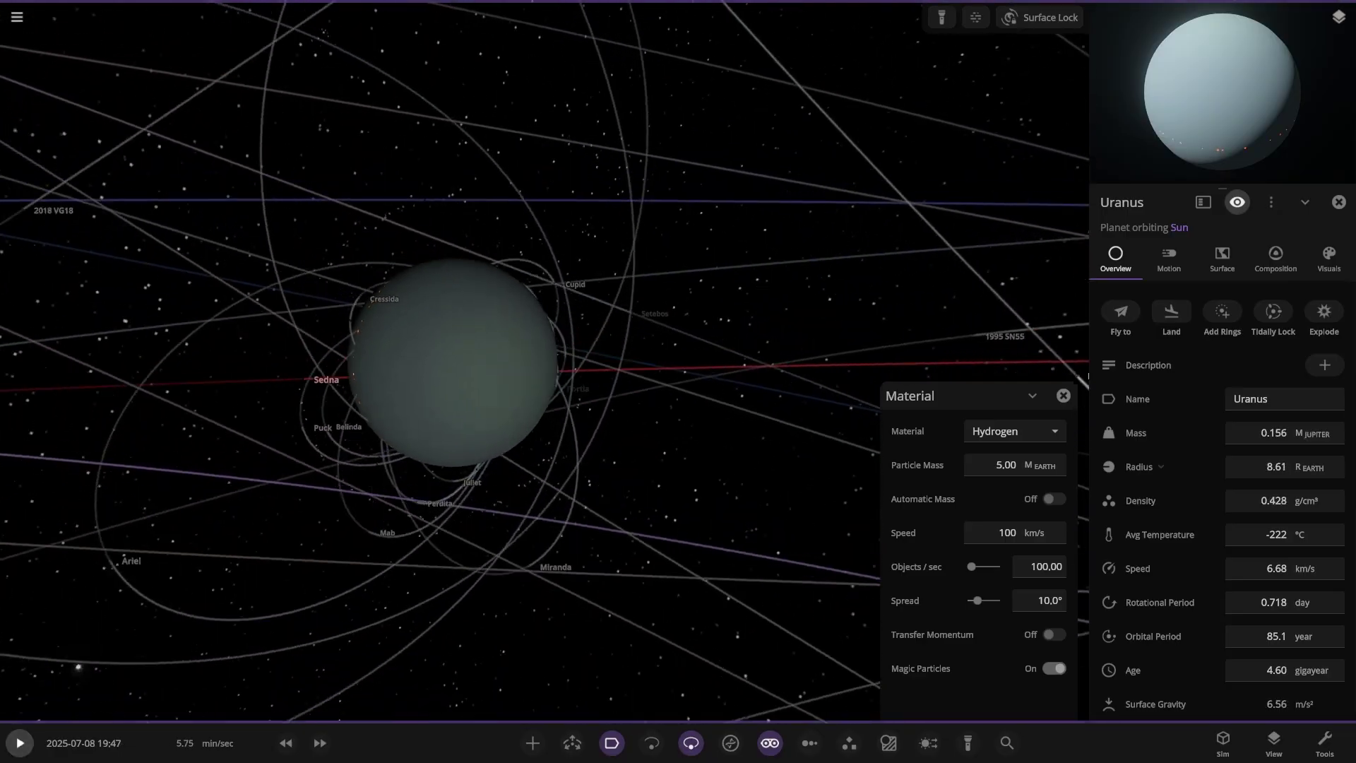
- Slow the paused simulation to about 4 sec/sec and resume it
{"action": "scroll", "coordinate": [453, 362], "scroll_direction": "down", "scroll_amount": 3}
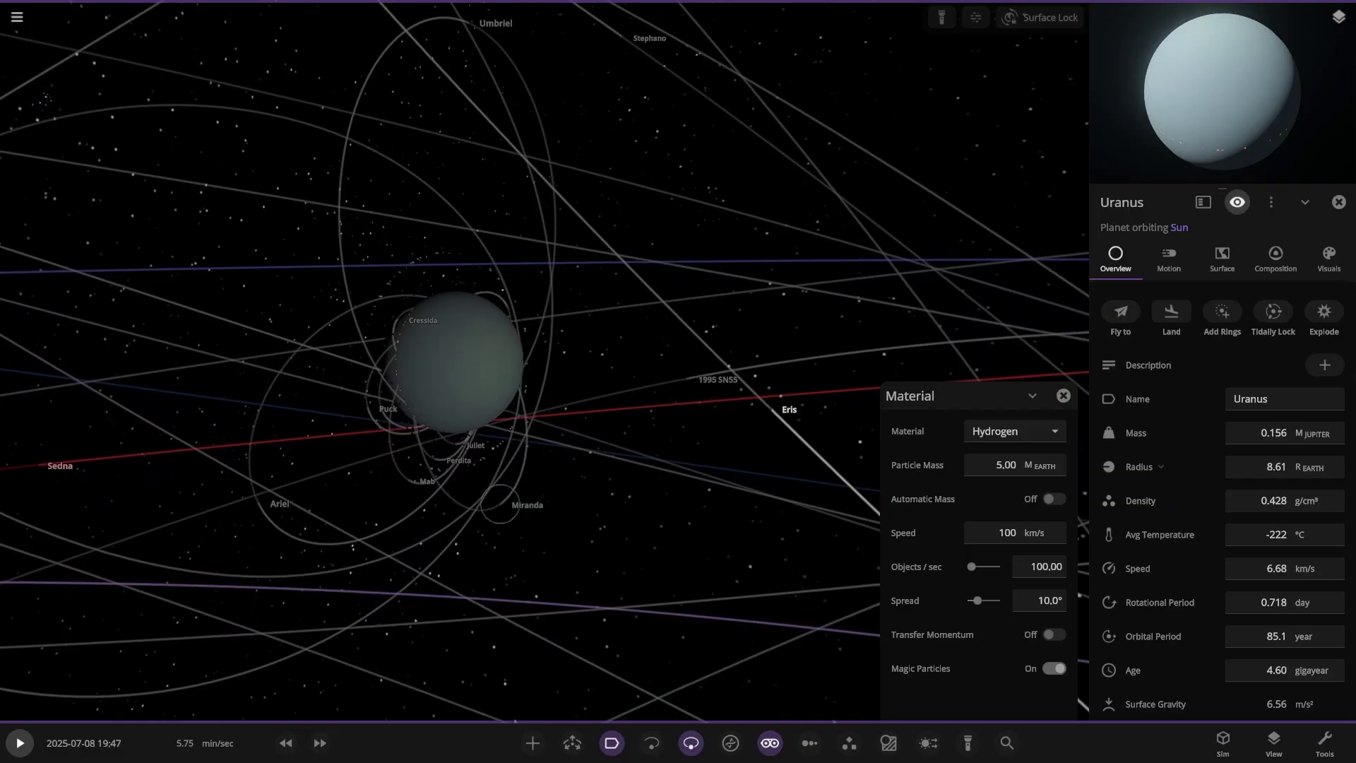
{"action": "scroll", "coordinate": [457, 362], "scroll_direction": "up", "scroll_amount": 3}
{"action": "left_click", "coordinate": [286, 742]}
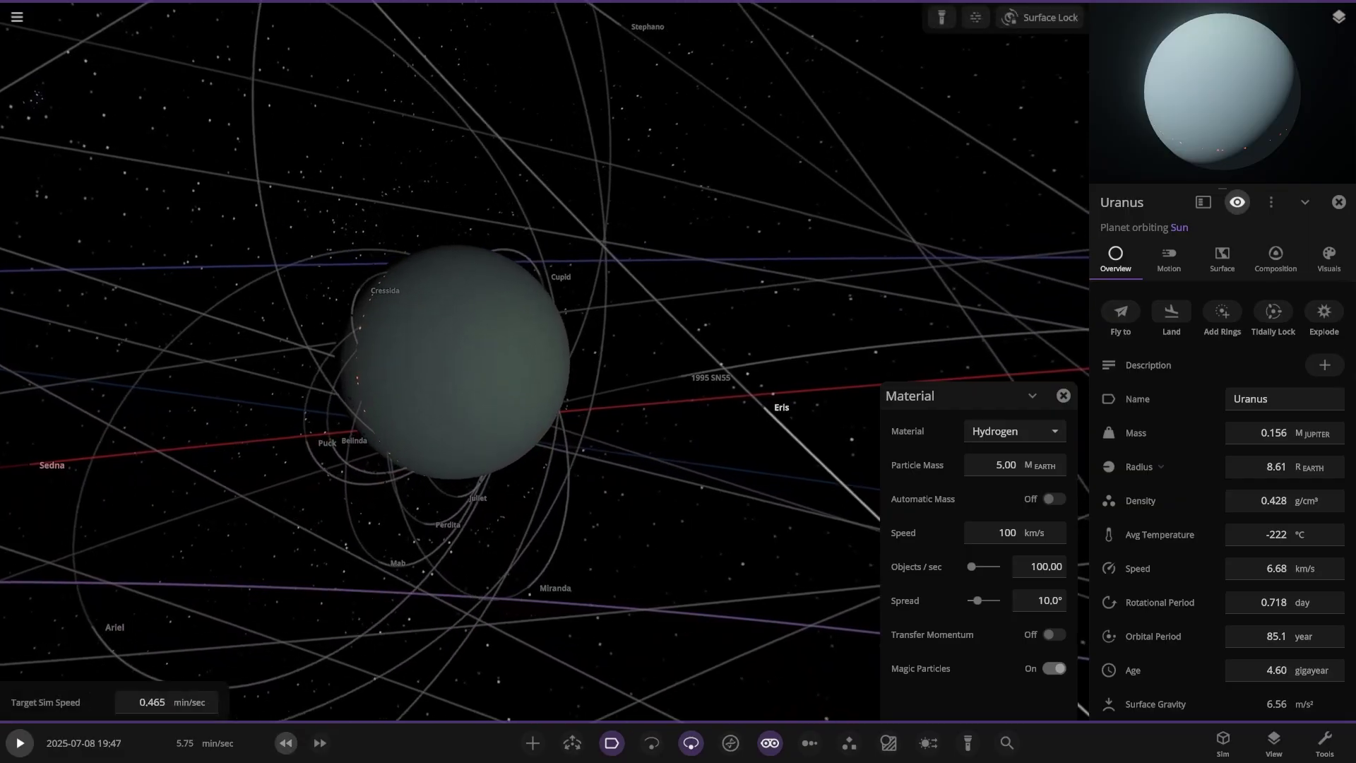
{"action": "scroll", "coordinate": [456, 362], "scroll_direction": "up", "scroll_amount": 4}
{"action": "scroll", "coordinate": [456, 363], "scroll_direction": "down", "scroll_amount": 1}
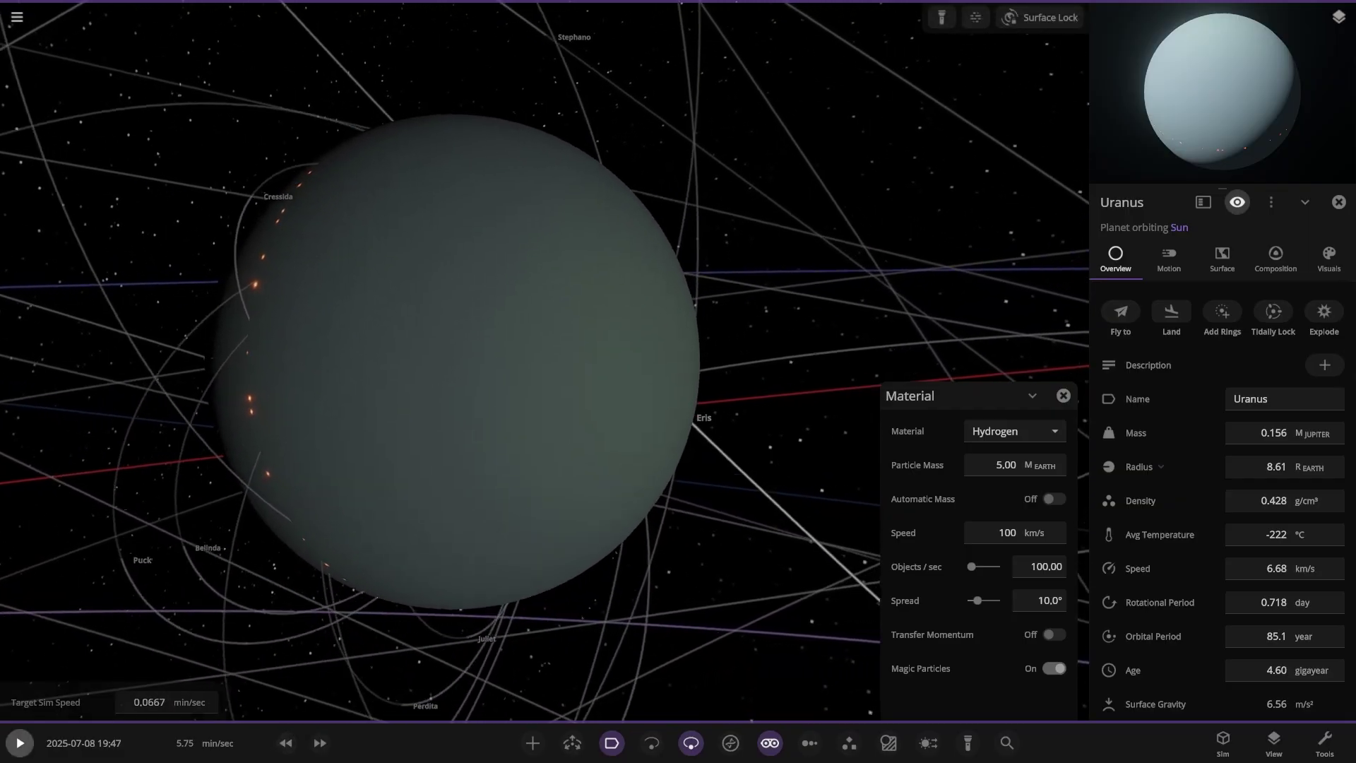
{"action": "key", "text": "space"}
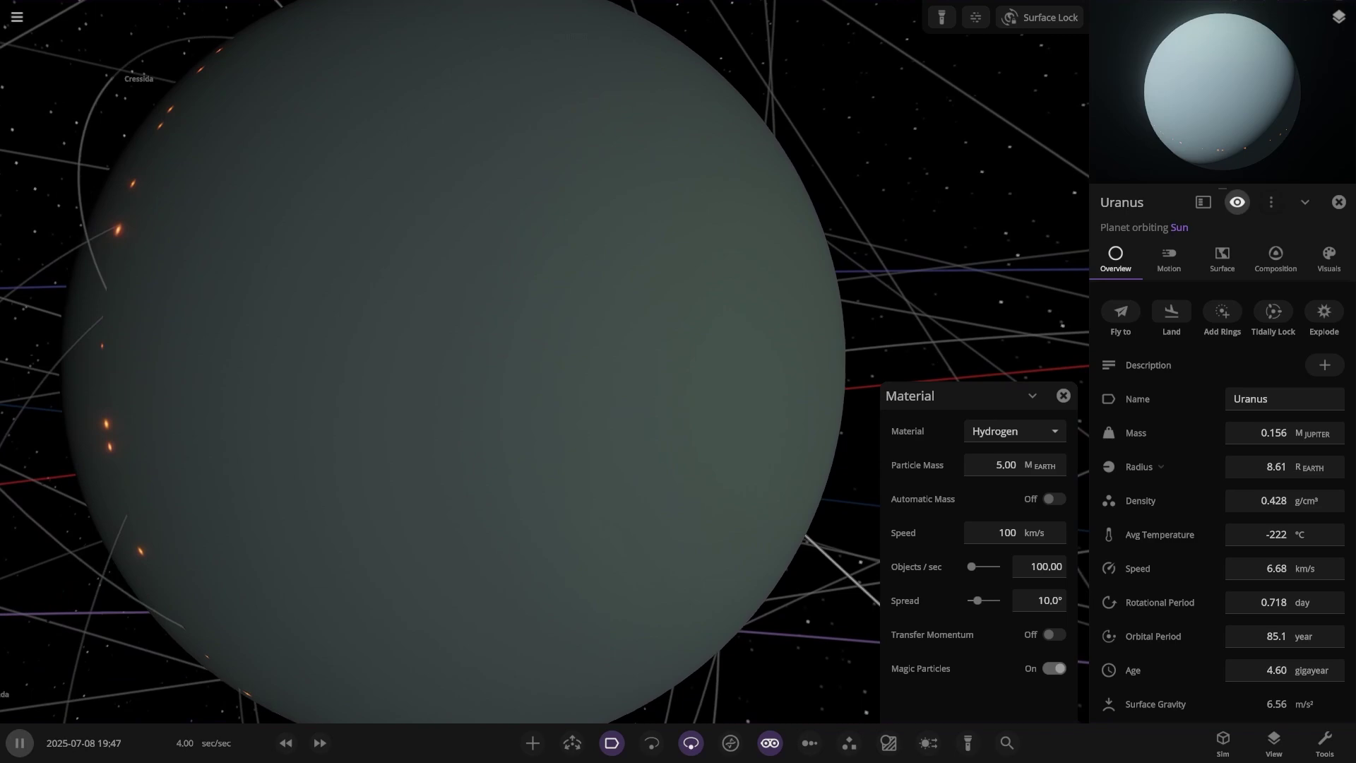
- Launch more hydrogen particles at Uranus from a new angle and speed up the simulation so they travel to the planet
{"action": "scroll", "coordinate": [572, 346], "scroll_direction": "down", "scroll_amount": 3}
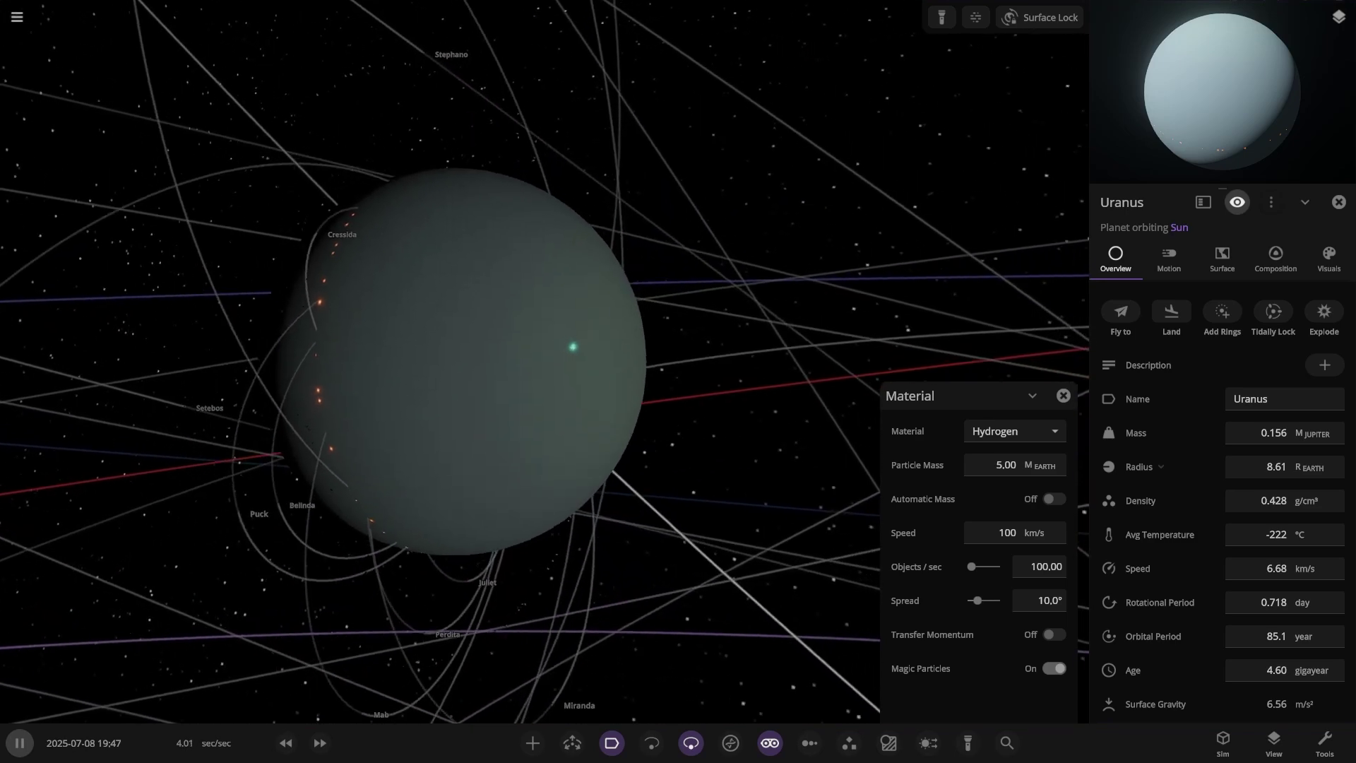
{"action": "right_click_drag", "start_coordinate": [573, 345], "coordinate": [696, 397]}
{"action": "scroll", "coordinate": [696, 396], "scroll_direction": "up", "scroll_amount": 3}
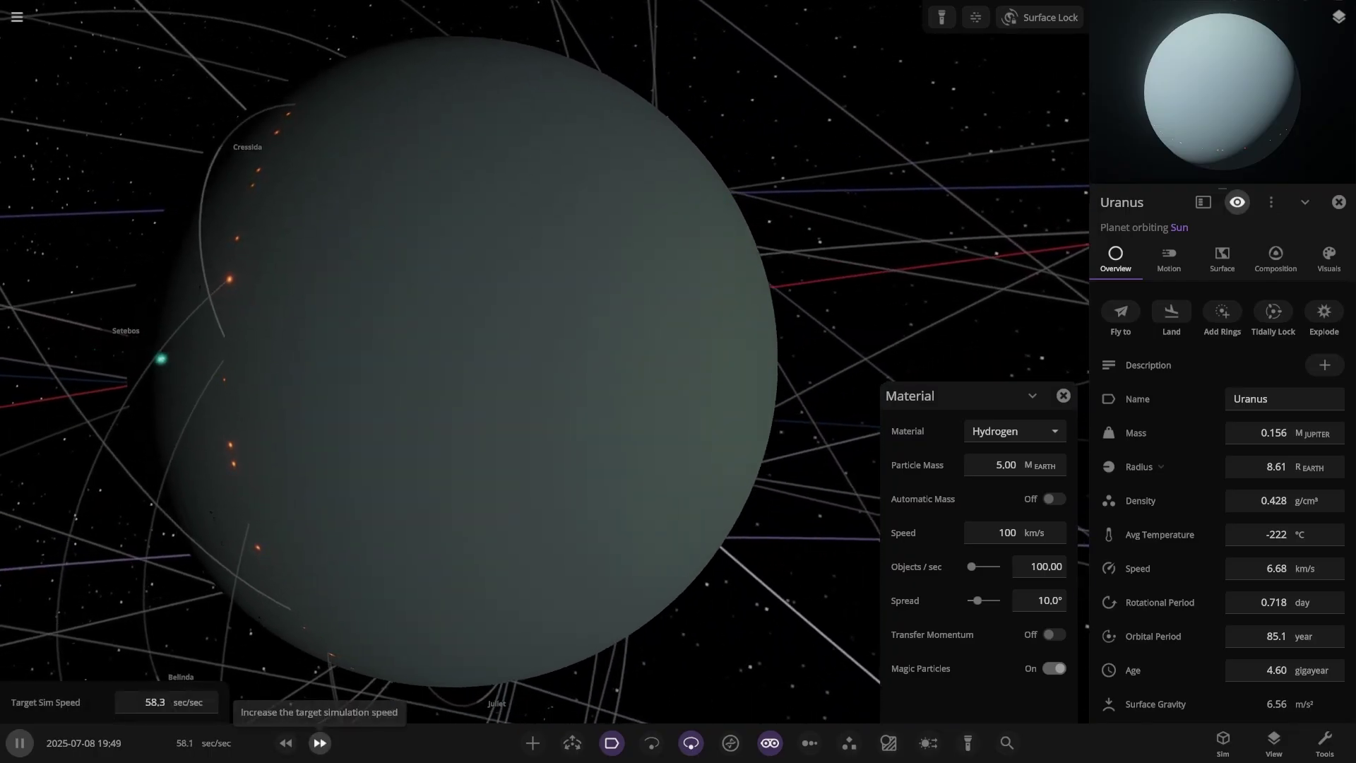
{"action": "left_click", "coordinate": [320, 742]}
{"action": "left_click", "coordinate": [320, 742]}
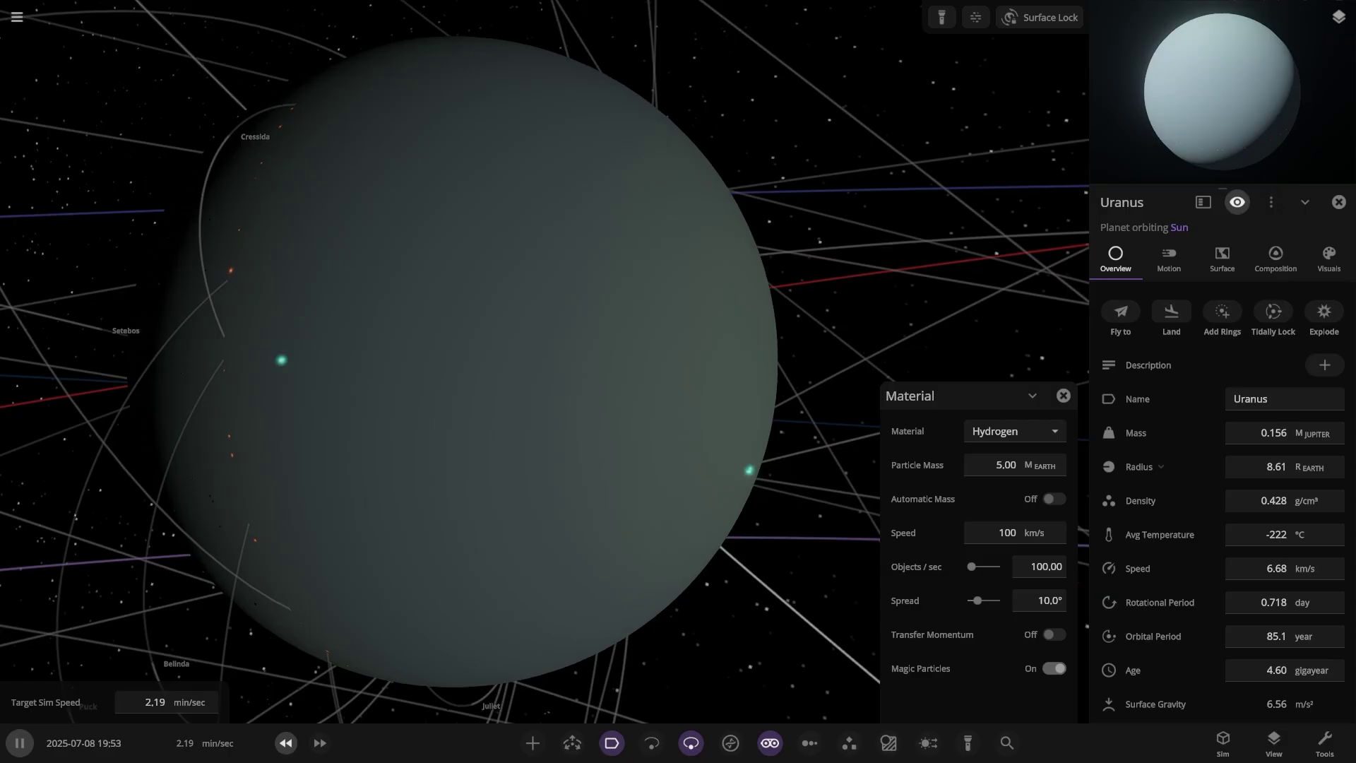
- Slow the running simulation to about 17.2 sec/sec as the hydrogen particles reach Uranus
{"action": "left_click", "coordinate": [286, 742]}
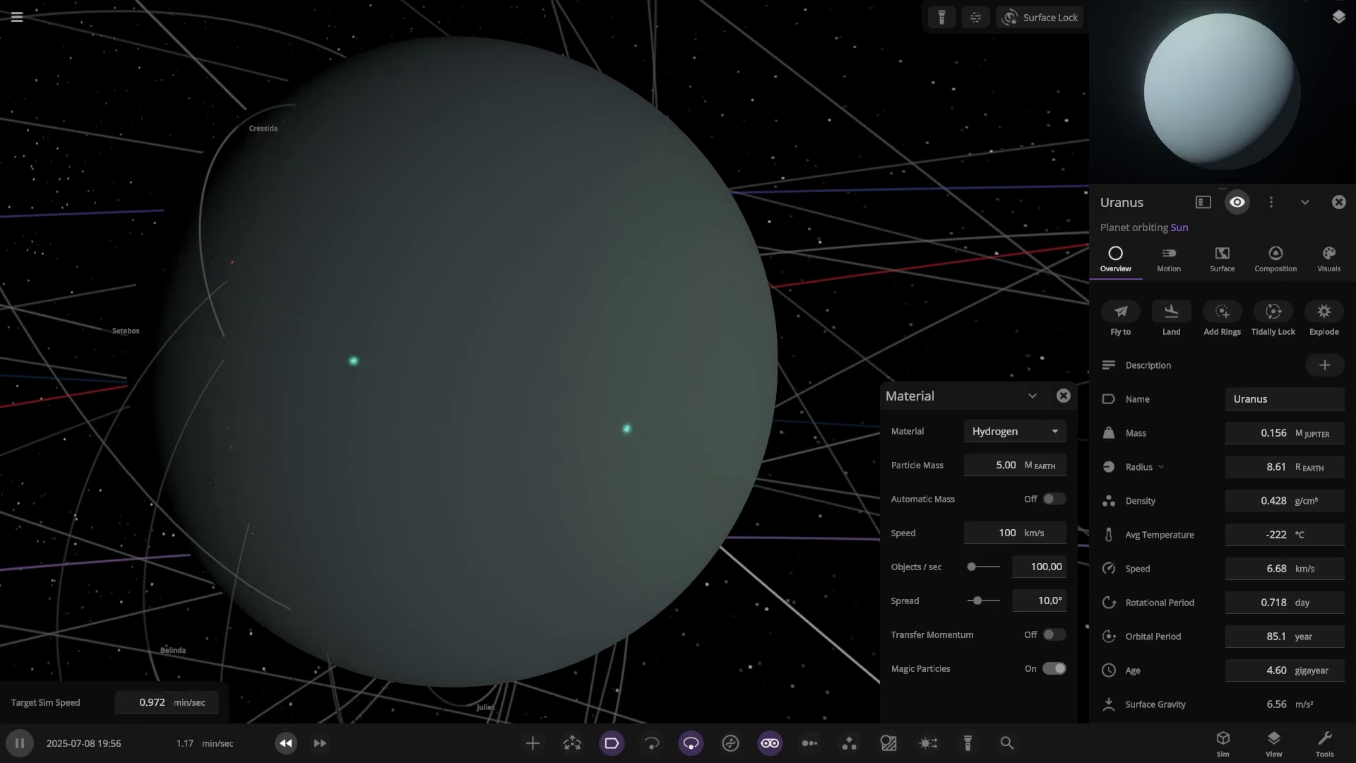
{"action": "left_click", "coordinate": [285, 742]}
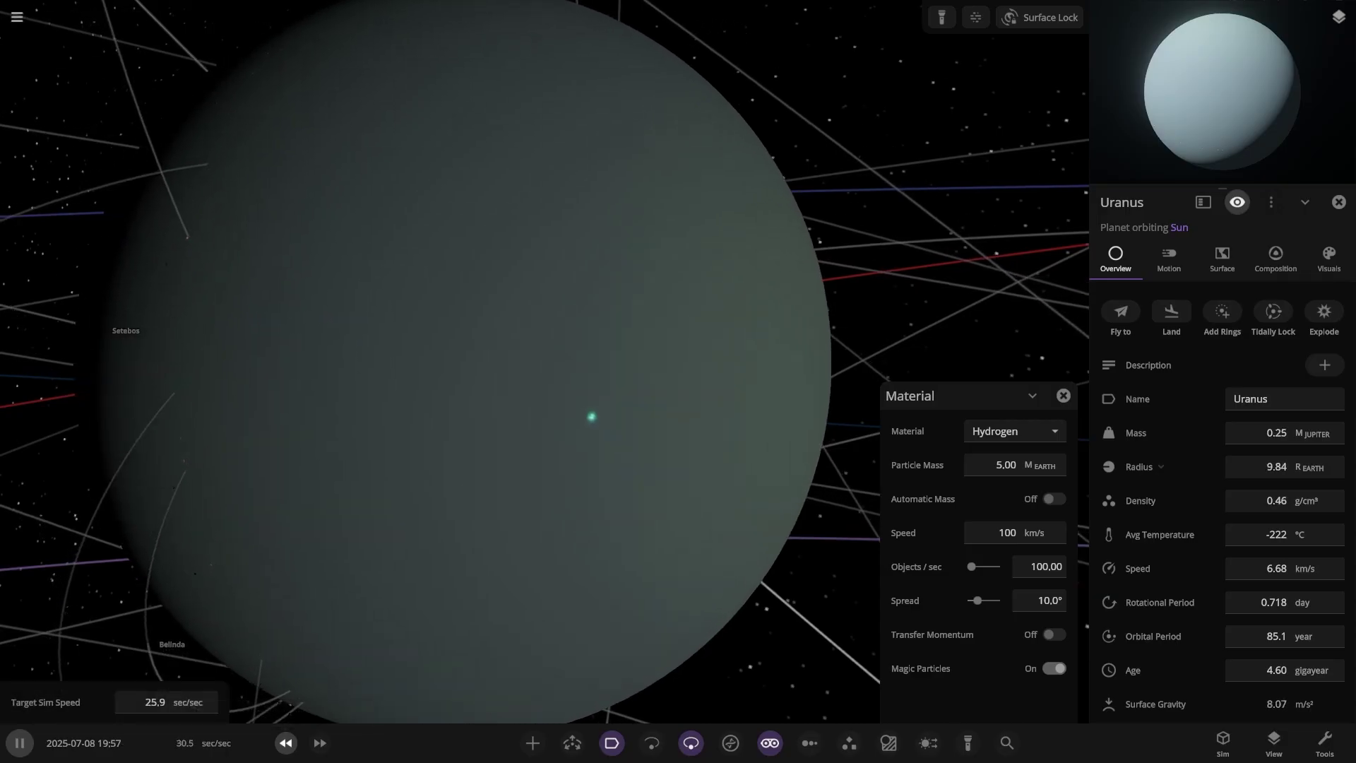
{"action": "left_click", "coordinate": [285, 742]}
- Double the hydrogen particle speed to 200 km/s and fire a burst at Uranus
{"action": "scroll", "coordinate": [584, 414], "scroll_direction": "down", "scroll_amount": 5}
{"action": "right_click_drag", "start_coordinate": [584, 414], "coordinate": [430, 385]}
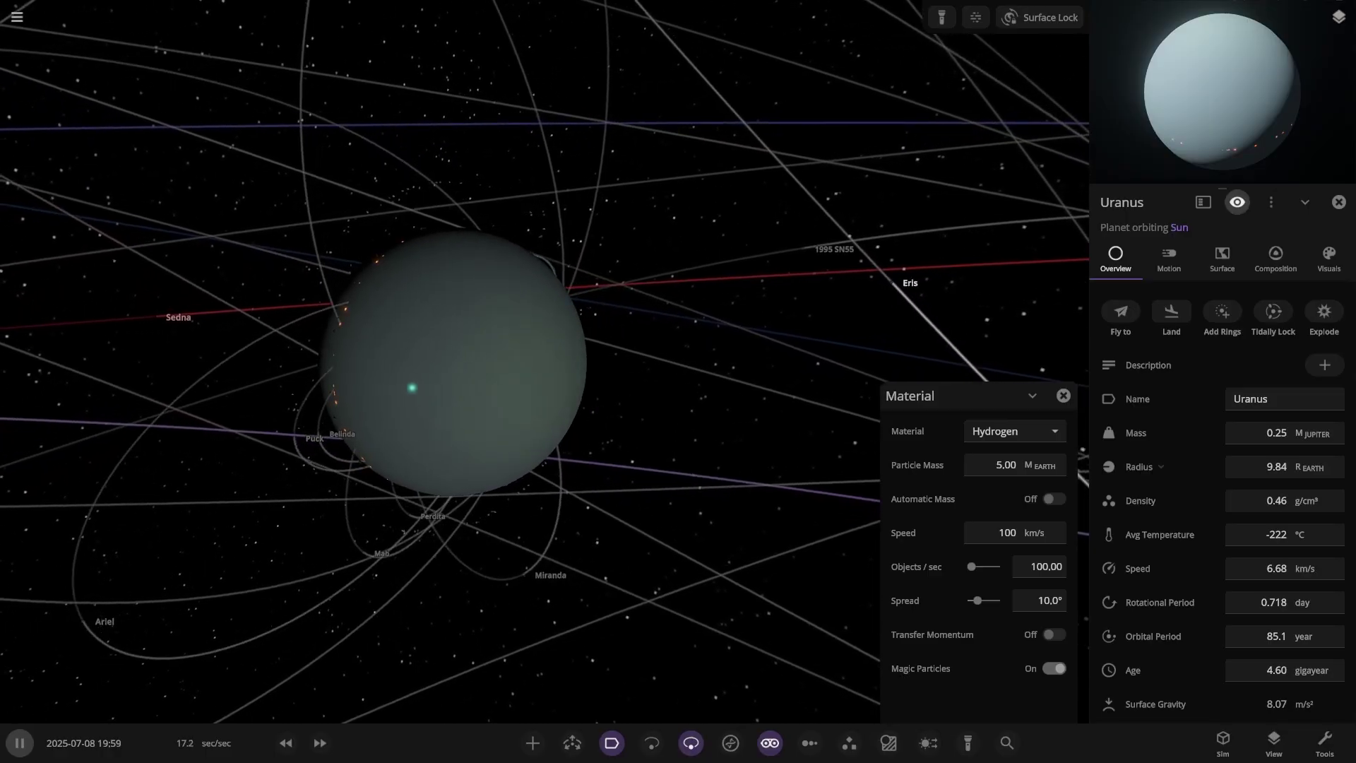
{"action": "scroll", "coordinate": [452, 362], "scroll_direction": "up", "scroll_amount": 5}
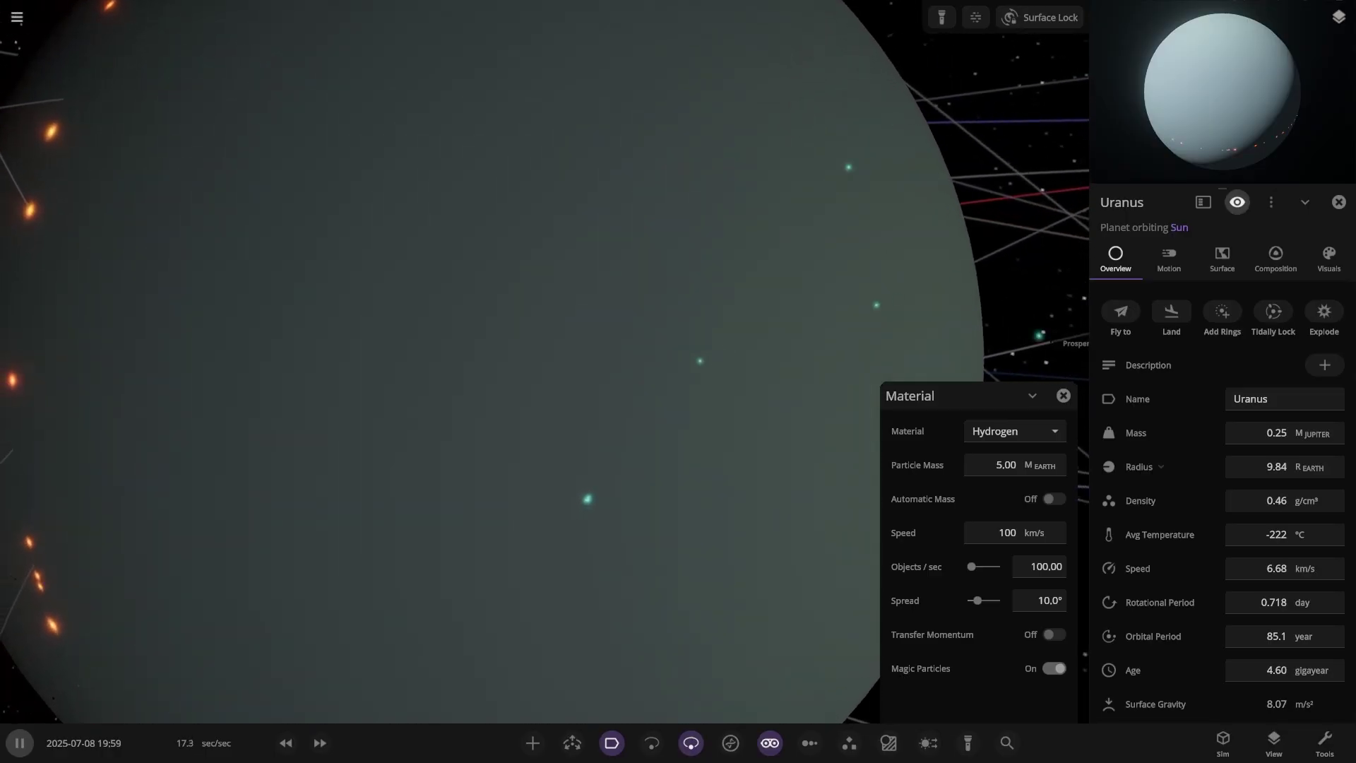
{"action": "left_click", "coordinate": [996, 533]}
{"action": "left_click", "coordinate": [998, 566]}
{"action": "left_click", "coordinate": [498, 368]}
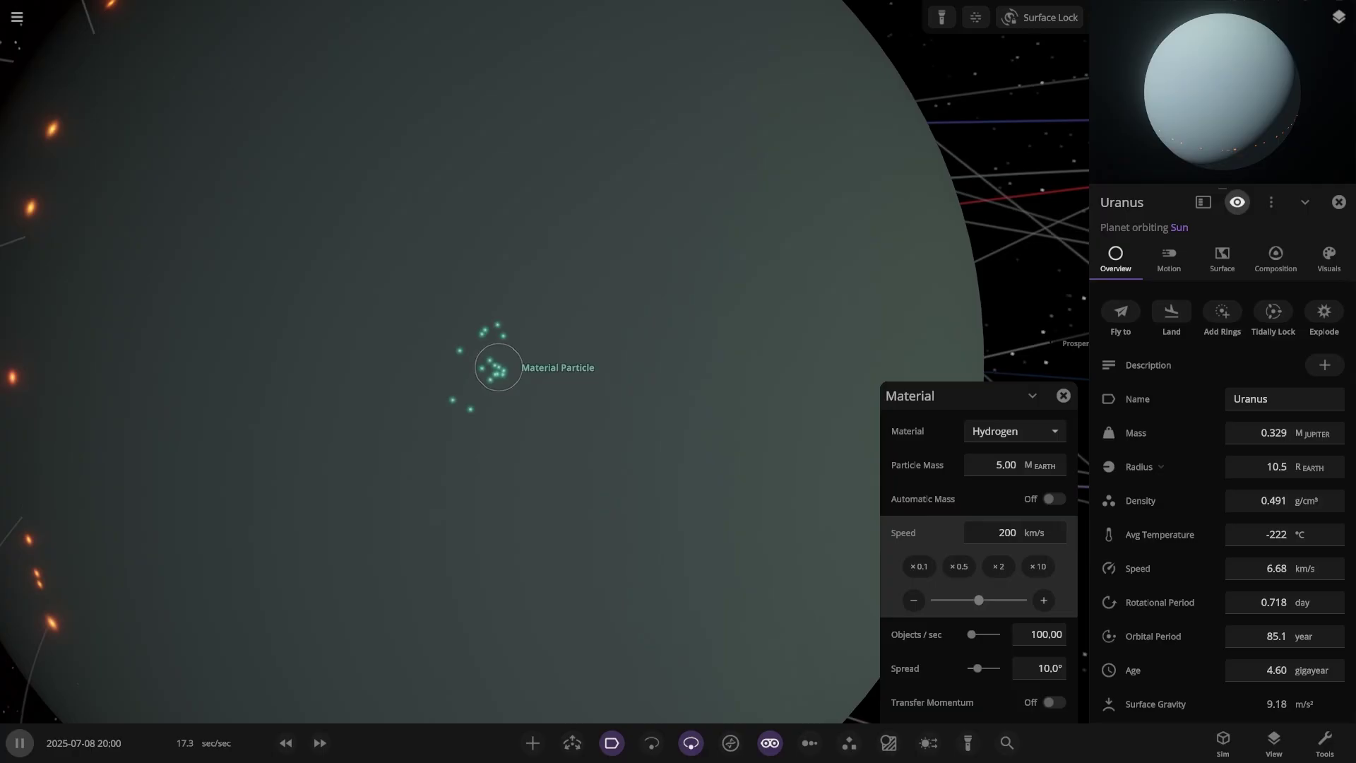
- Speed up the simulation to bring the launched particles to Uranus, and reduce it to about 39.2 sec/sec
{"action": "scroll", "coordinate": [544, 363], "scroll_direction": "down", "scroll_amount": 5}
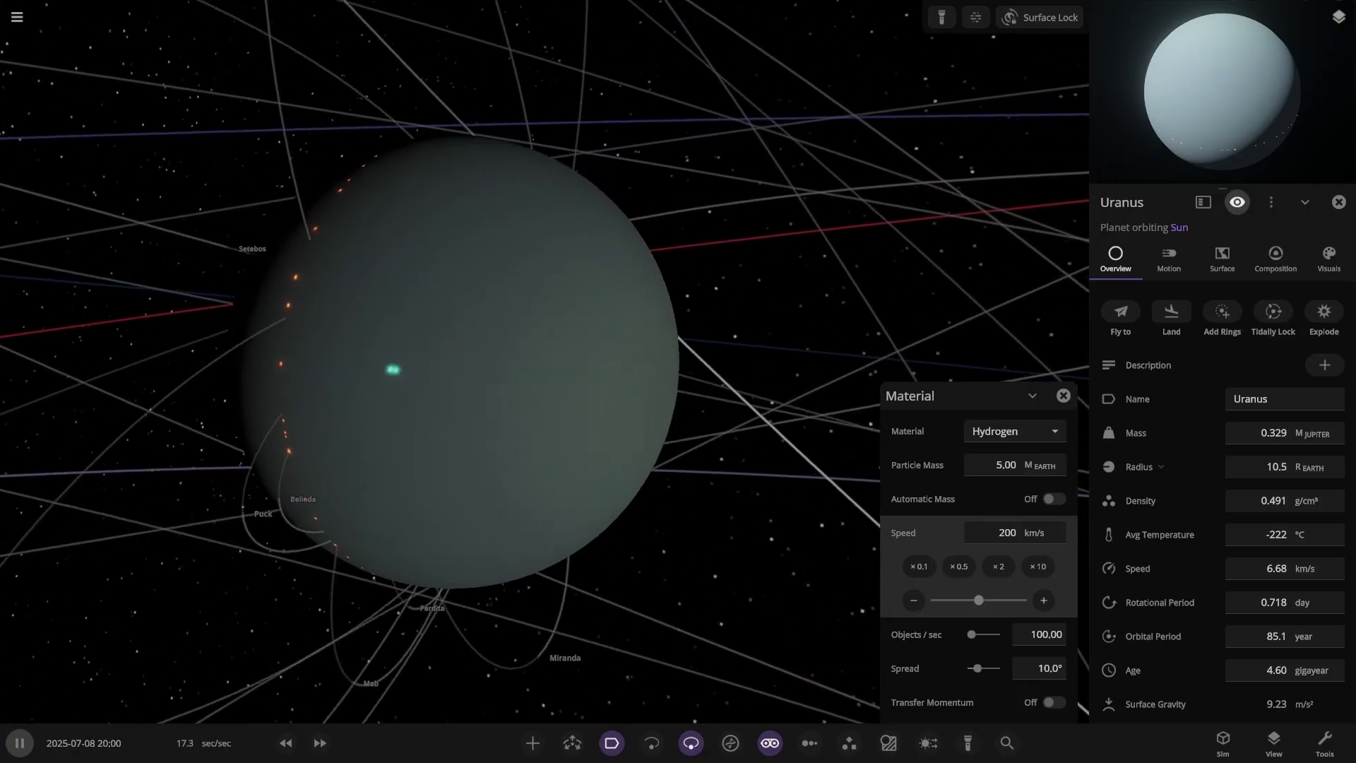
{"action": "scroll", "coordinate": [458, 362], "scroll_direction": "up", "scroll_amount": 3}
{"action": "left_click", "coordinate": [319, 742]}
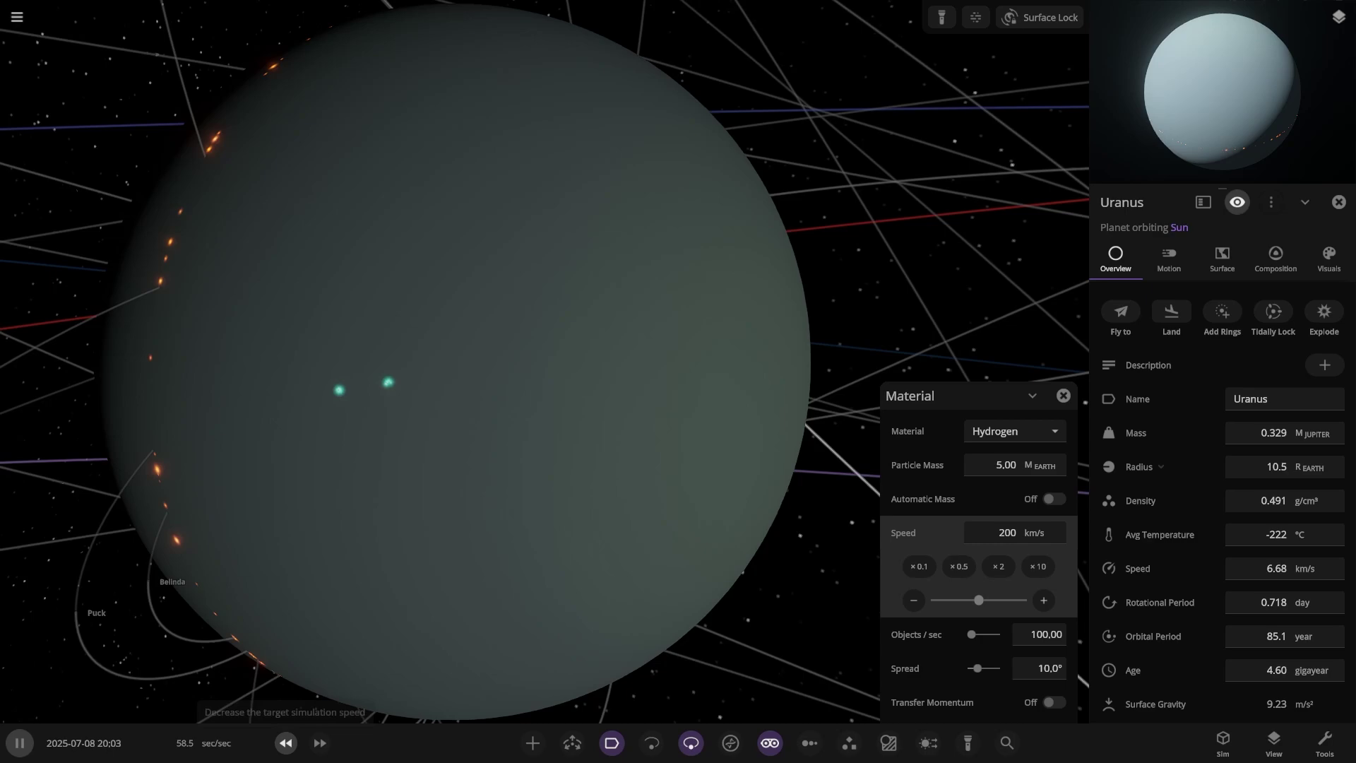
{"action": "left_click", "coordinate": [286, 742]}
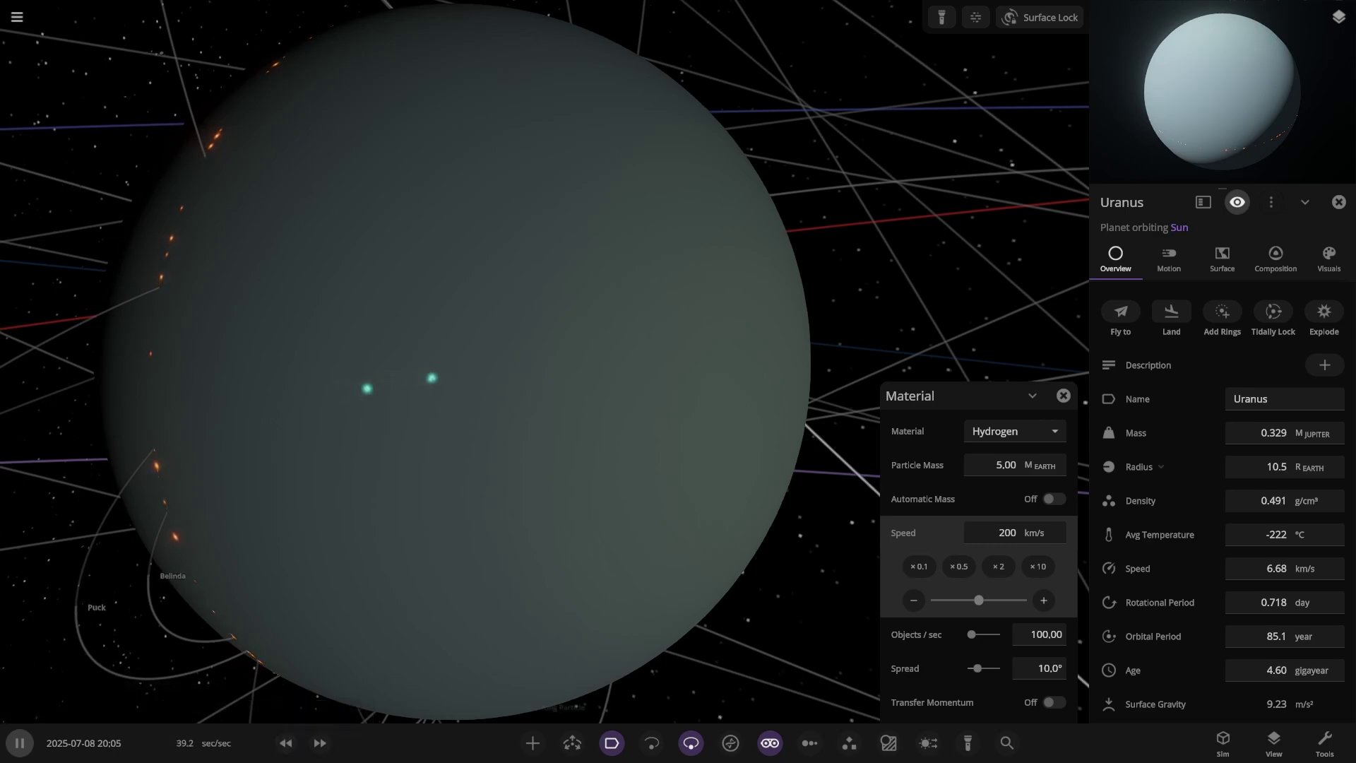
- Set the hydrogen particle mass to 20 Earth masses and fire particles at Uranus
{"action": "left_click", "coordinate": [1003, 465]}
{"action": "type", "text": "20"}
{"action": "key", "text": "Return"}
{"action": "scroll", "coordinate": [459, 362], "scroll_direction": "down", "scroll_amount": 3}
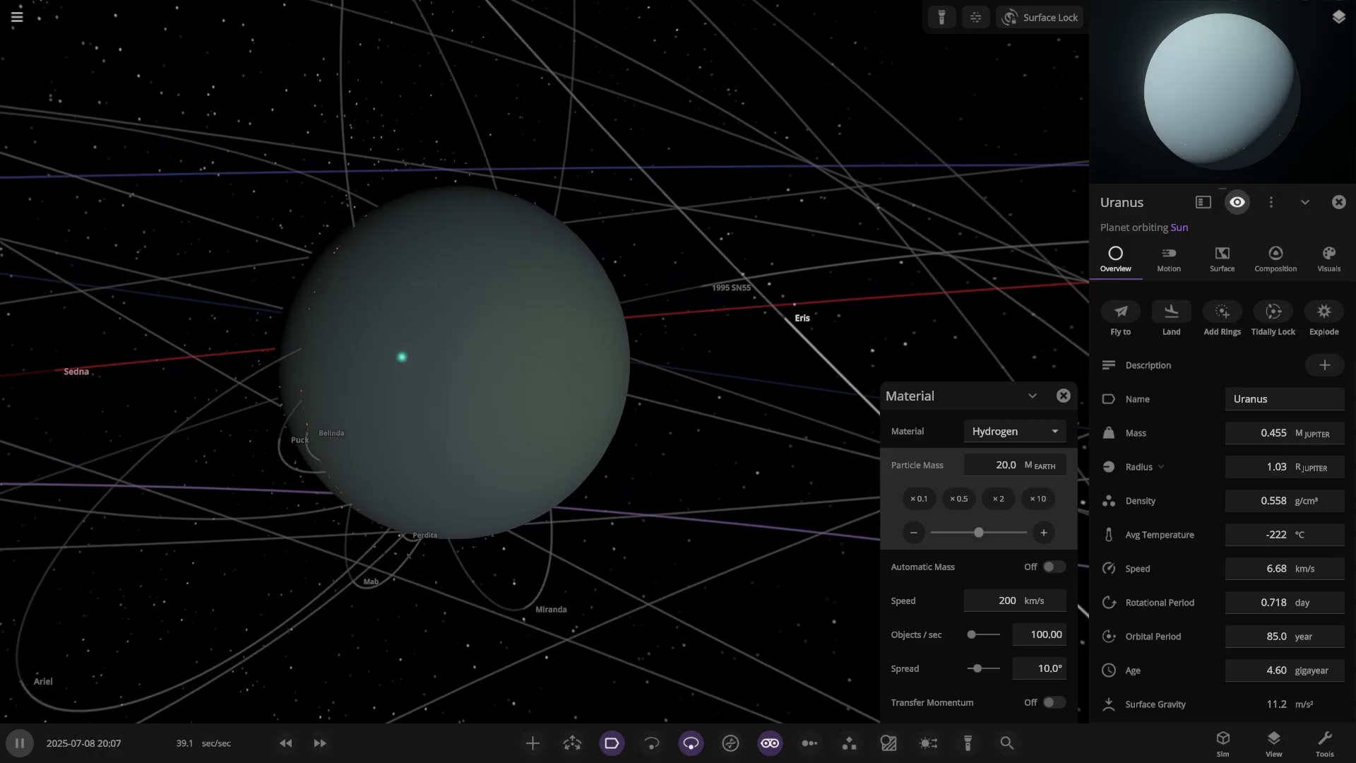
- Raise the hydrogen particle mass to 40 Earth masses and the launch speed to 400 km/s, and fire more at Uranus
{"action": "scroll", "coordinate": [459, 362], "scroll_direction": "up", "scroll_amount": 3}
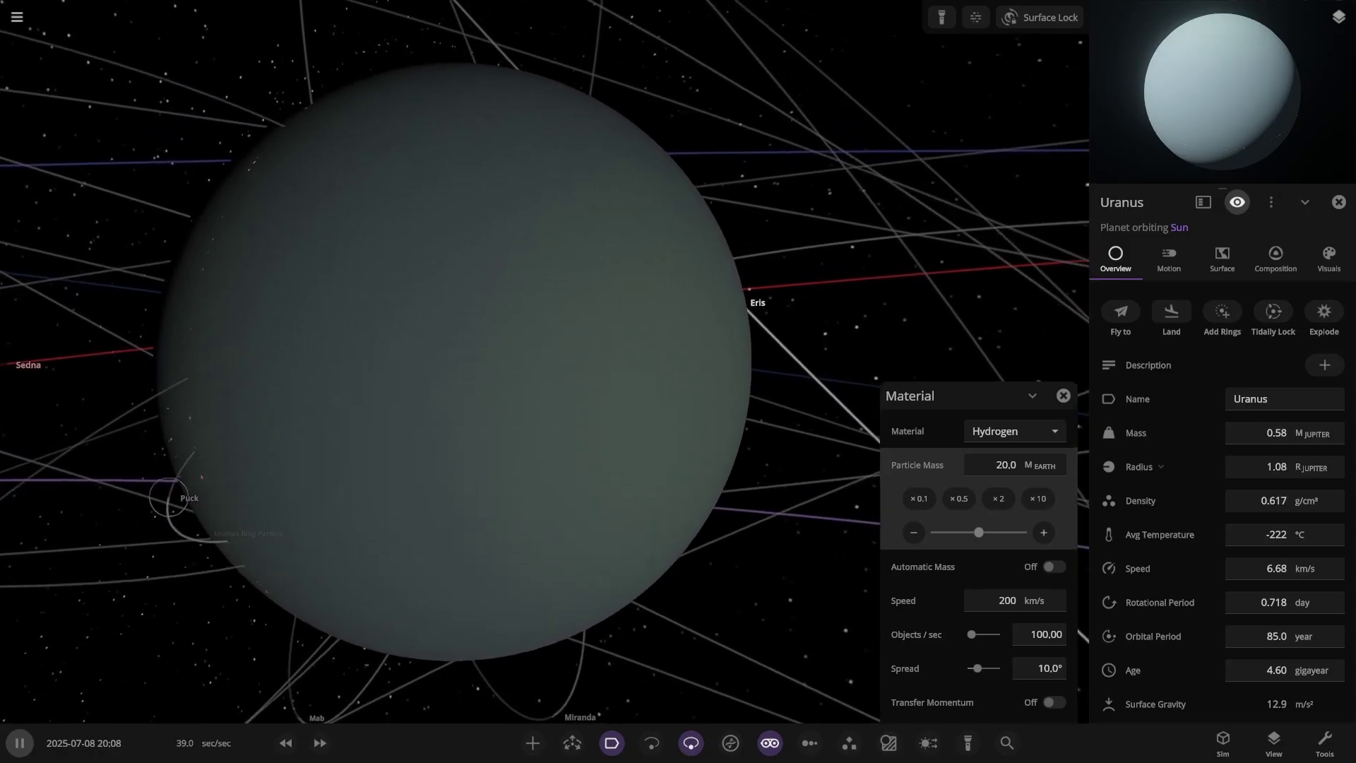
{"action": "scroll", "coordinate": [459, 361], "scroll_direction": "down", "scroll_amount": 3}
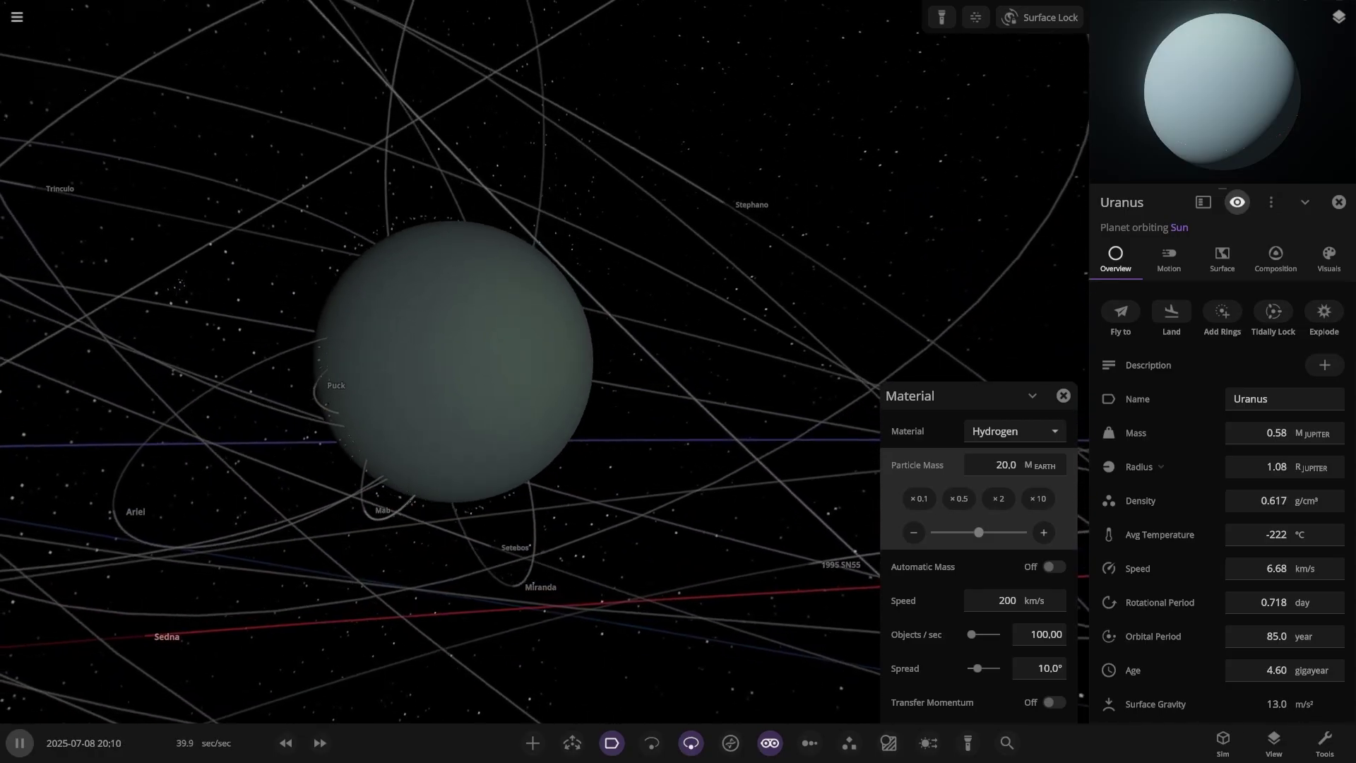
{"action": "scroll", "coordinate": [459, 361], "scroll_direction": "up", "scroll_amount": 4}
{"action": "scroll", "coordinate": [459, 361], "scroll_direction": "down", "scroll_amount": 4}
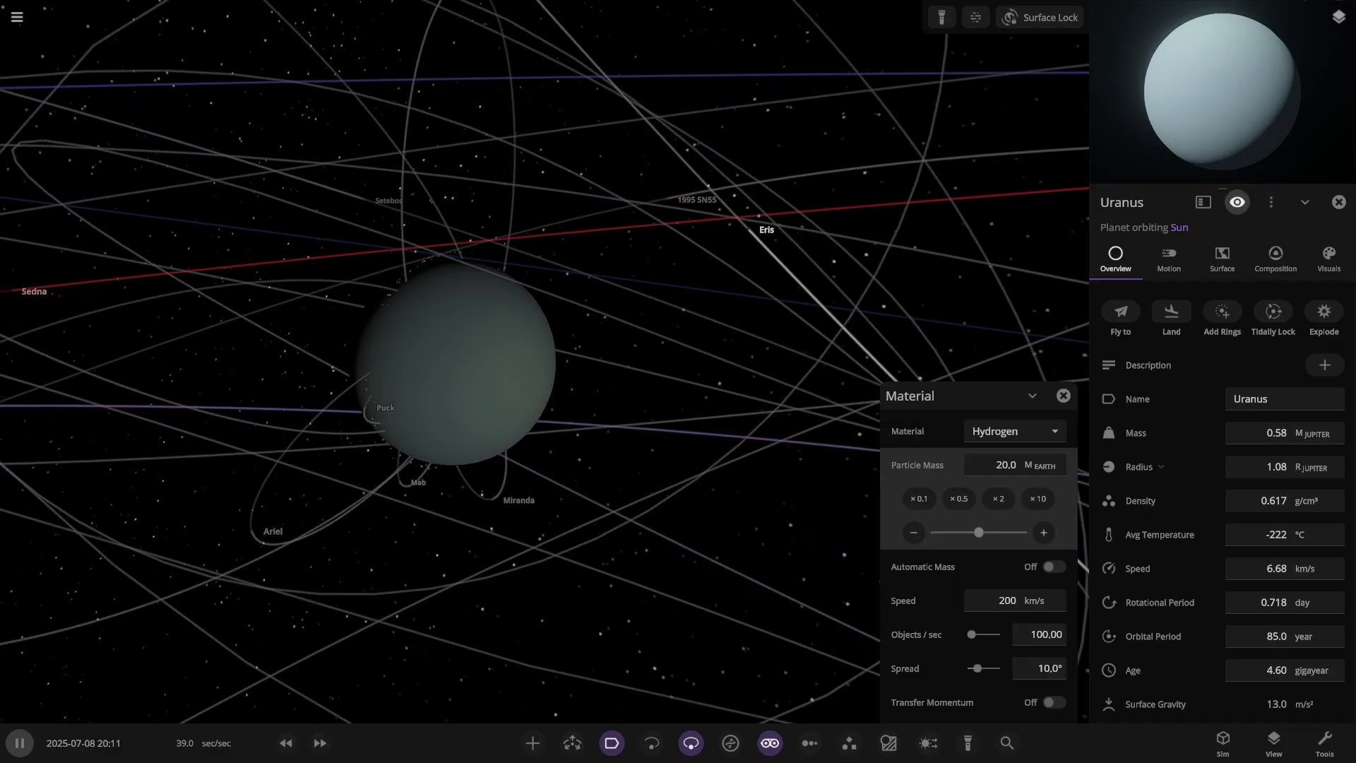
{"action": "scroll", "coordinate": [459, 361], "scroll_direction": "up", "scroll_amount": 5}
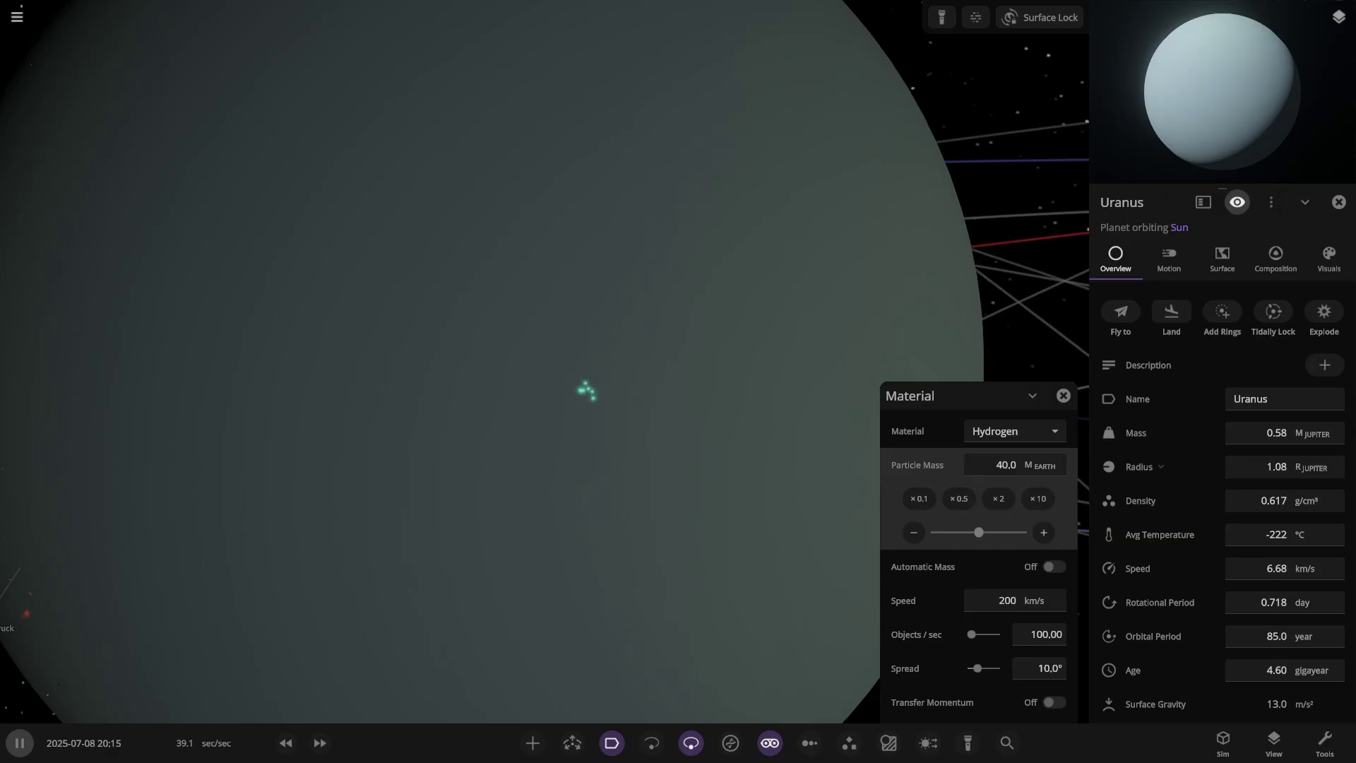
{"action": "left_click", "coordinate": [991, 600]}
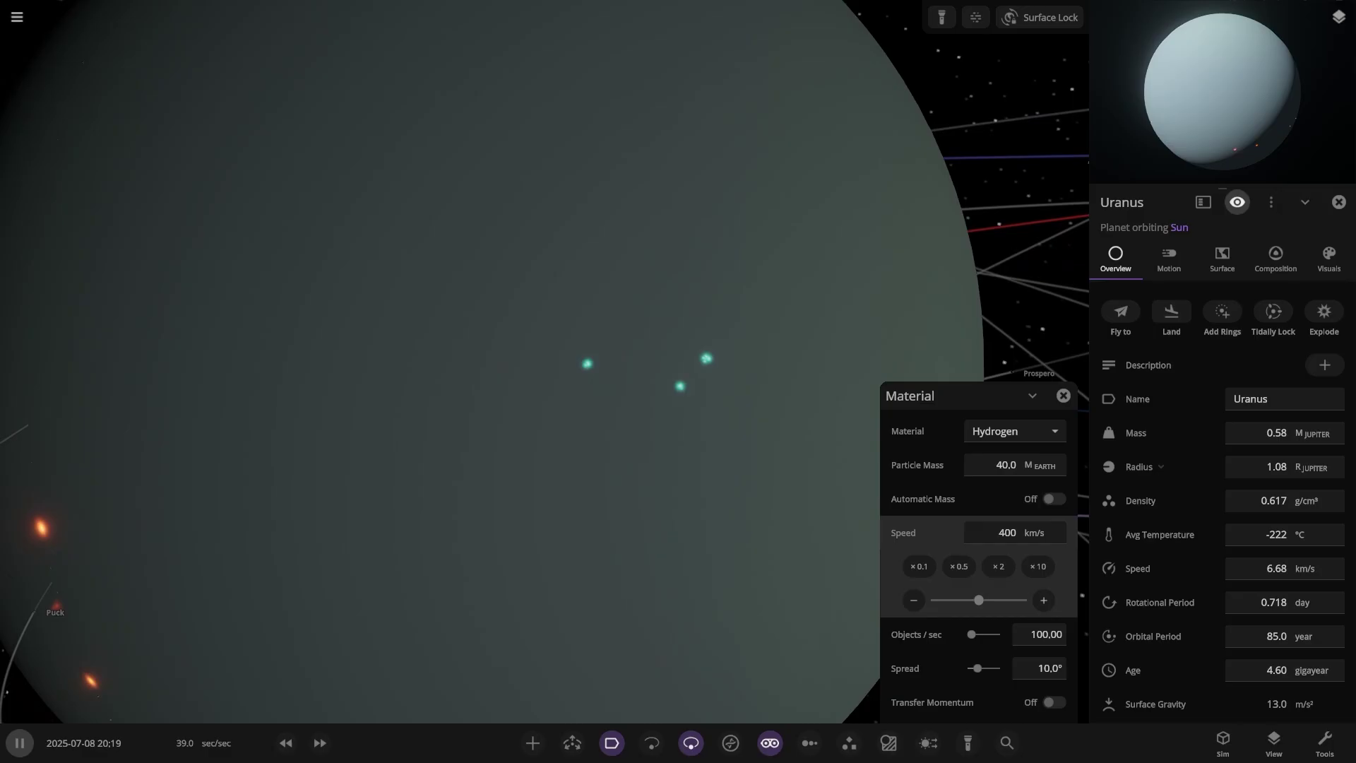
- Slow the simulation to about 7.68 sec/sec during the hydrogen impacts on Uranus
{"action": "left_click", "coordinate": [285, 742]}
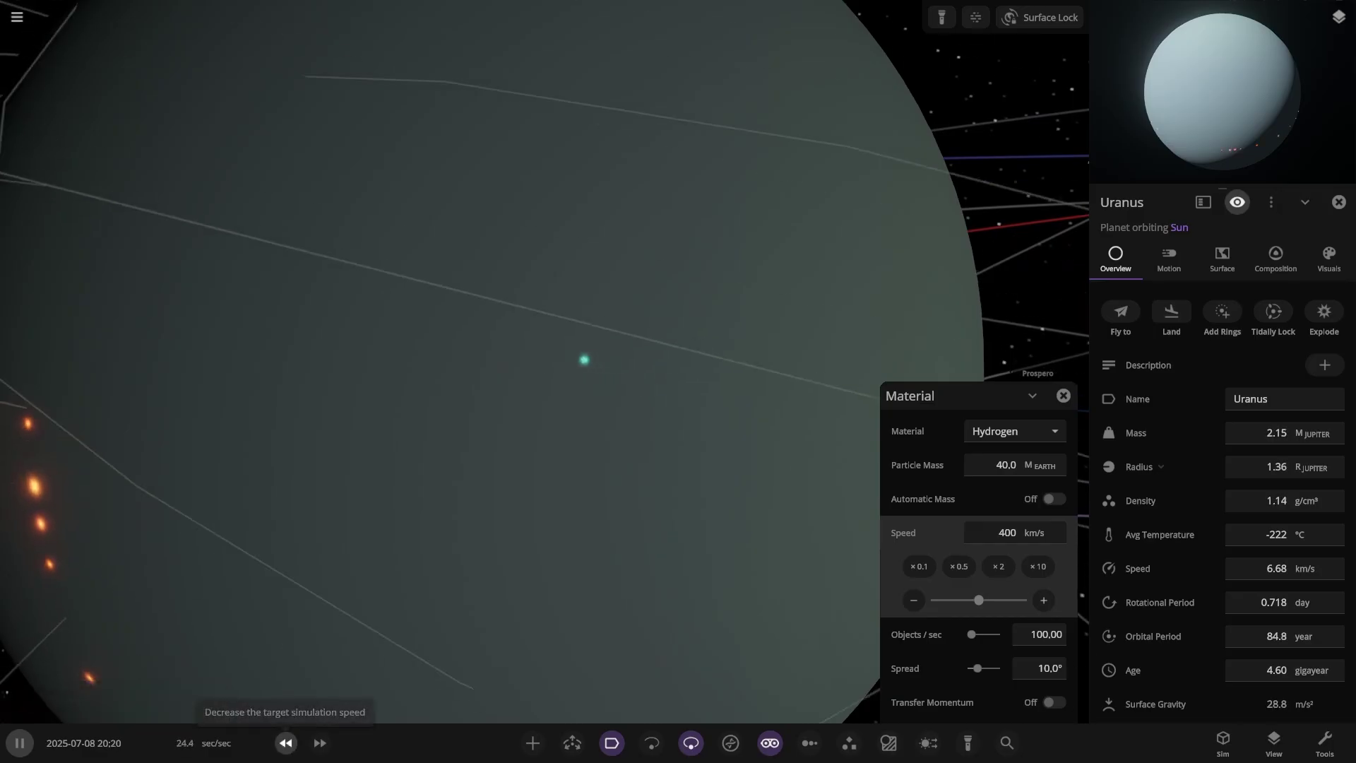
{"action": "left_click", "coordinate": [285, 742]}
{"action": "scroll", "coordinate": [543, 362], "scroll_direction": "down", "scroll_amount": 5}
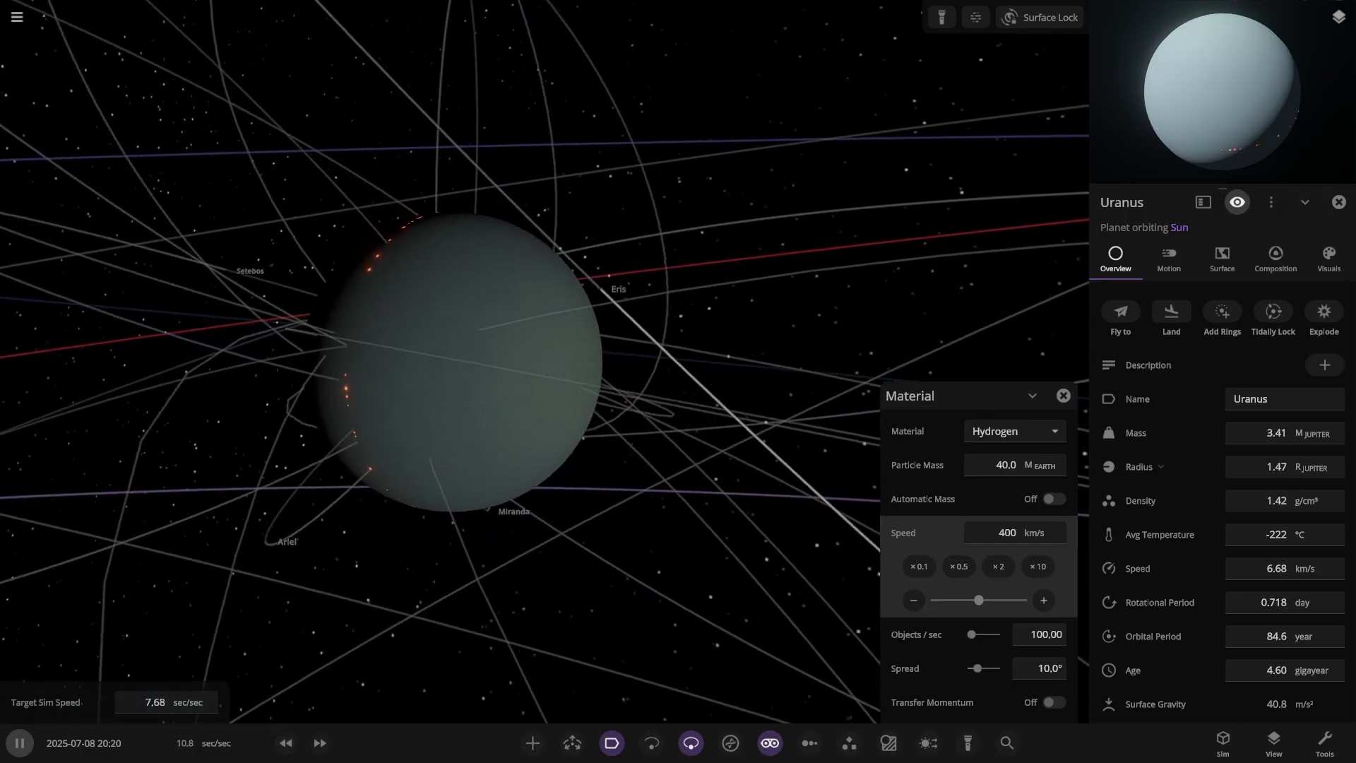
- Spray a dense burst of 40 Earth-mass hydrogen particles at 400 km/s across the face of Uranus
{"action": "scroll", "coordinate": [543, 361], "scroll_direction": "up", "scroll_amount": 3}
{"action": "scroll", "coordinate": [452, 354], "scroll_direction": "up", "scroll_amount": 5}
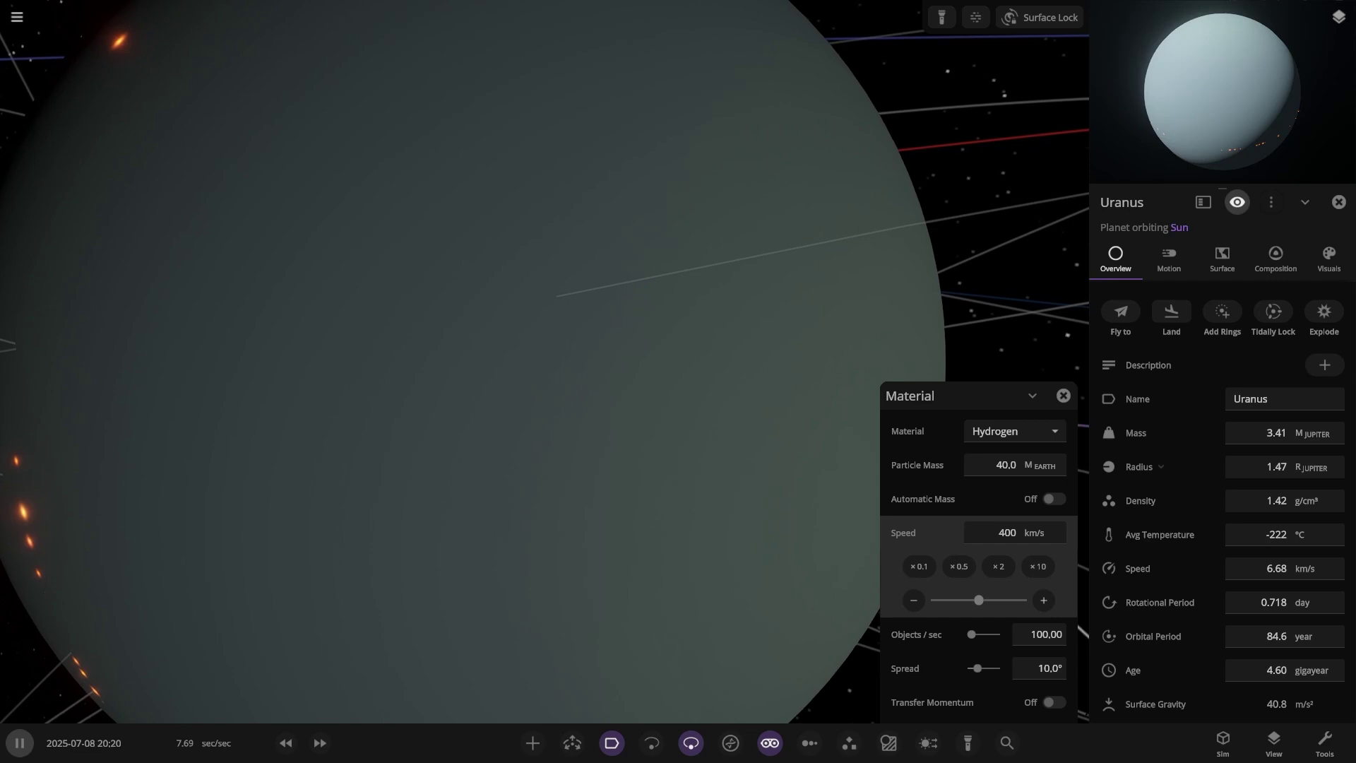
{"action": "left_click_drag", "start_coordinate": [494, 370], "coordinate": [524, 424]}
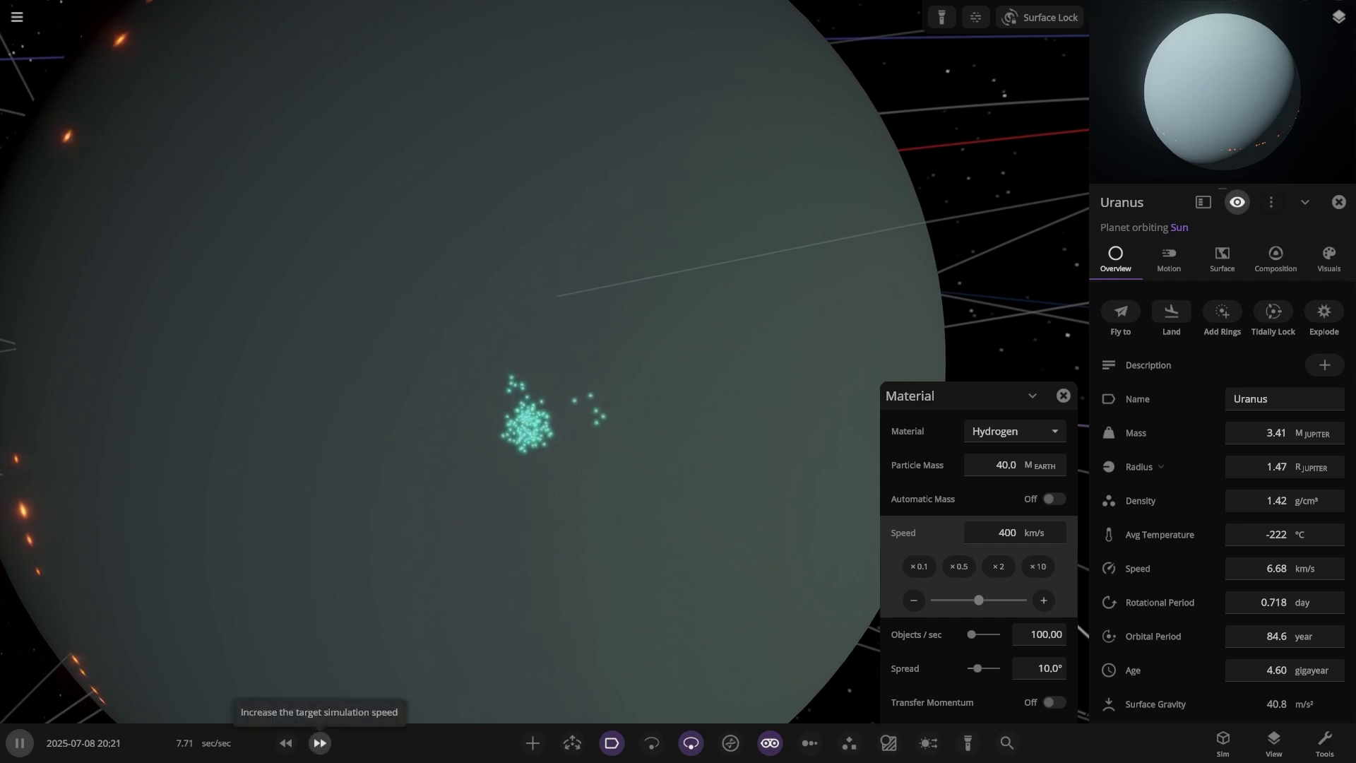
- Speed the simulation up to about 34.4 sec/sec so the hydrogen particles travel toward Uranus faster
{"action": "left_click", "coordinate": [285, 743]}
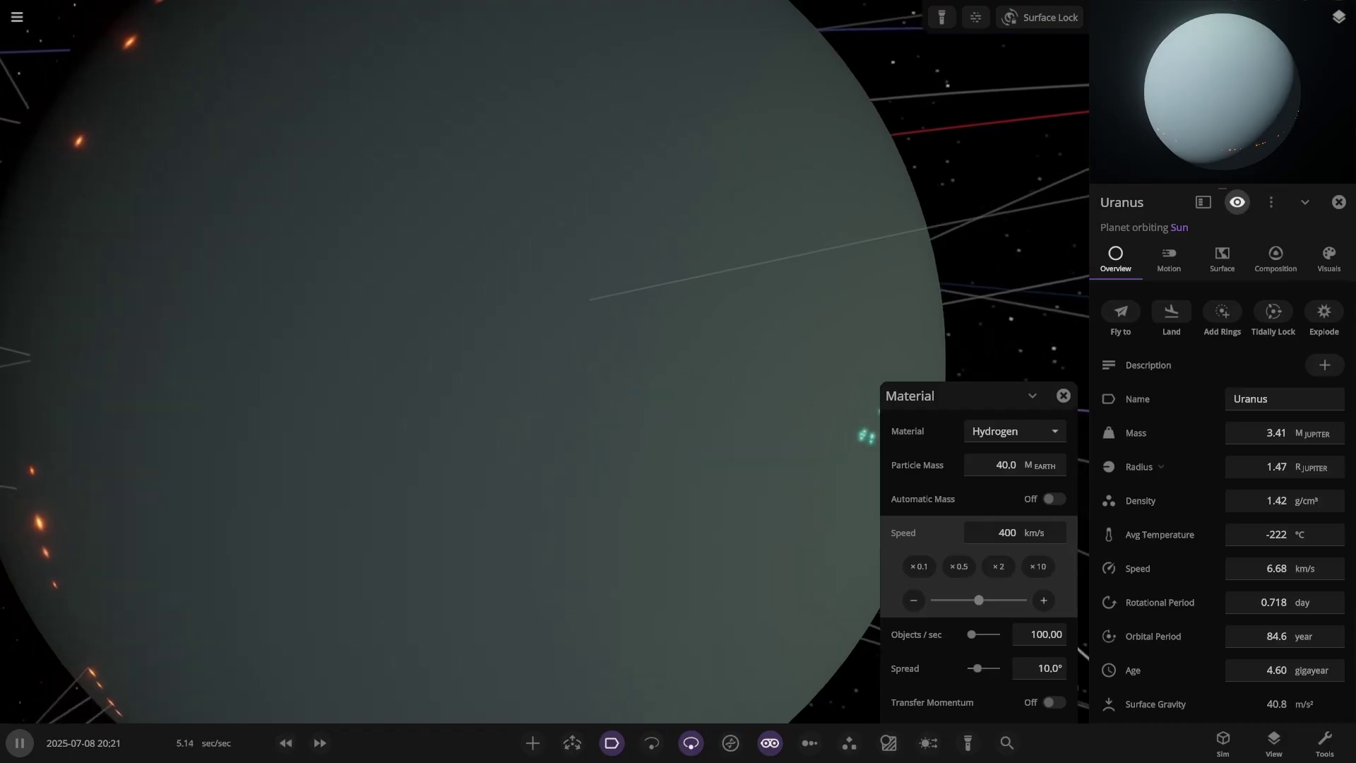
{"action": "left_click", "coordinate": [320, 743]}
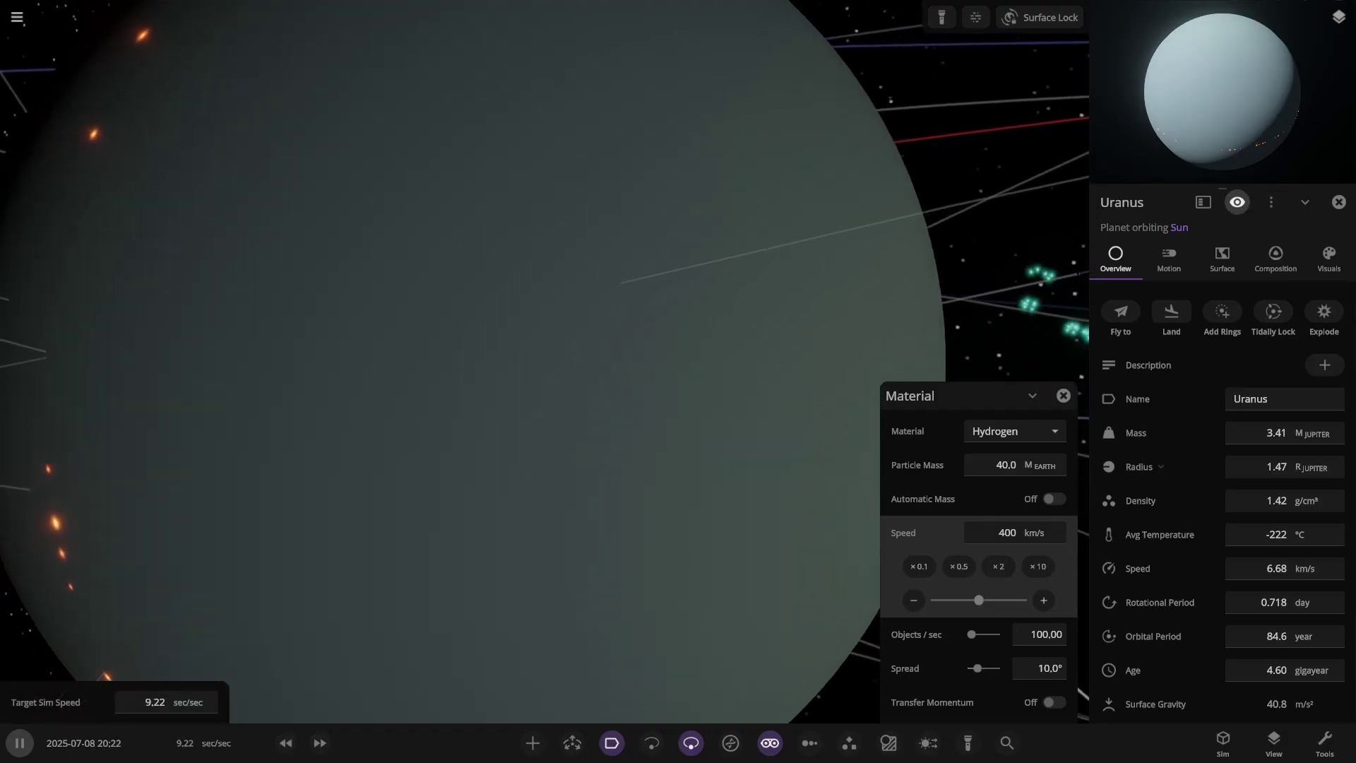
{"action": "left_click", "coordinate": [320, 743]}
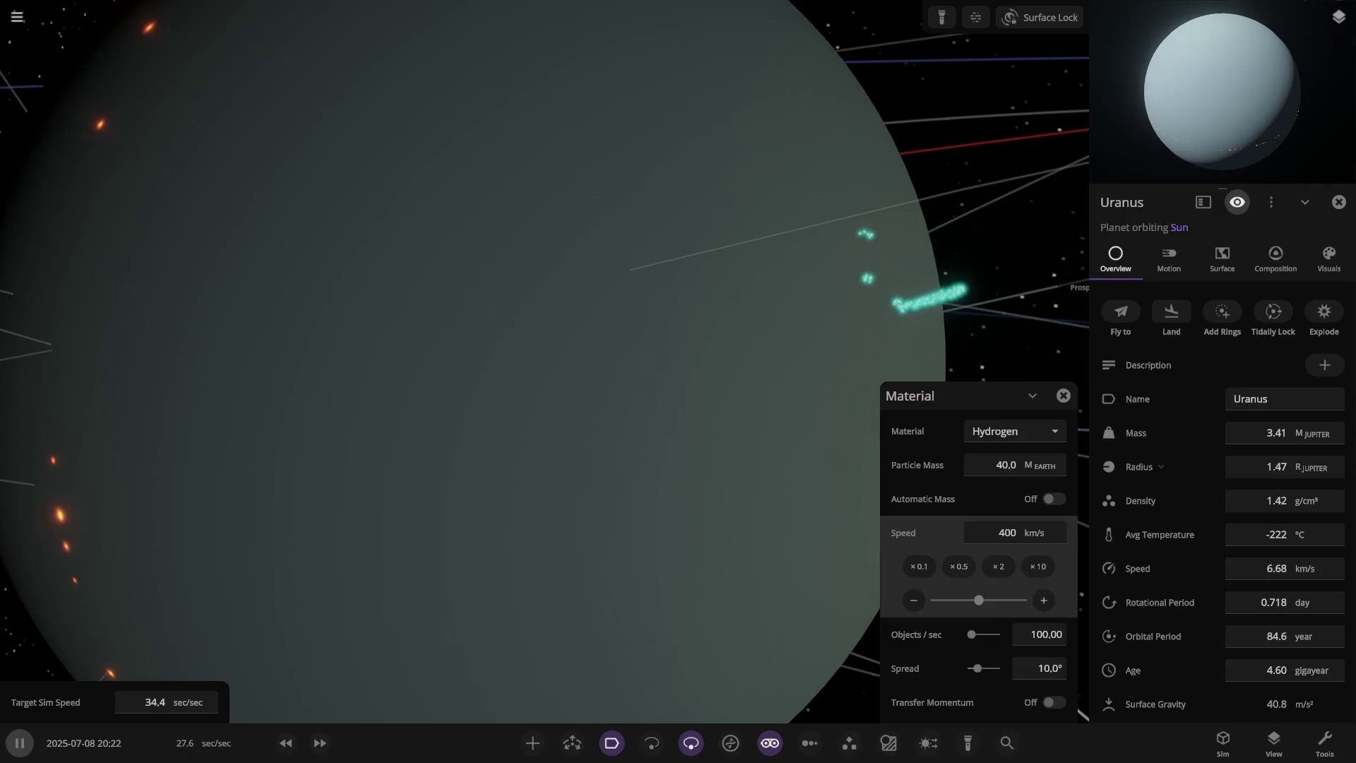
- Raise the hydrogen launch speed to 800 km/s and slow the simulation to about 10.2 sec/sec
{"action": "left_click", "coordinate": [998, 566]}
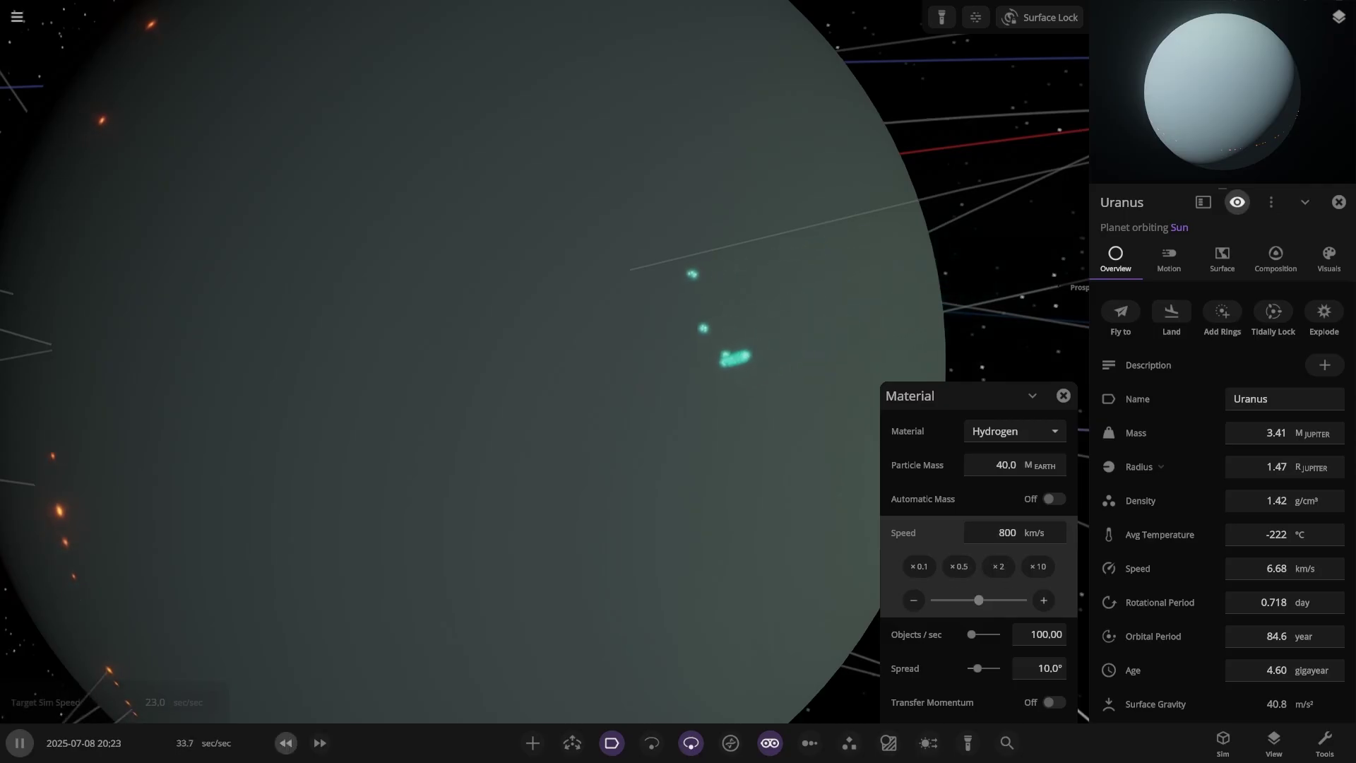
{"action": "left_click", "coordinate": [286, 742]}
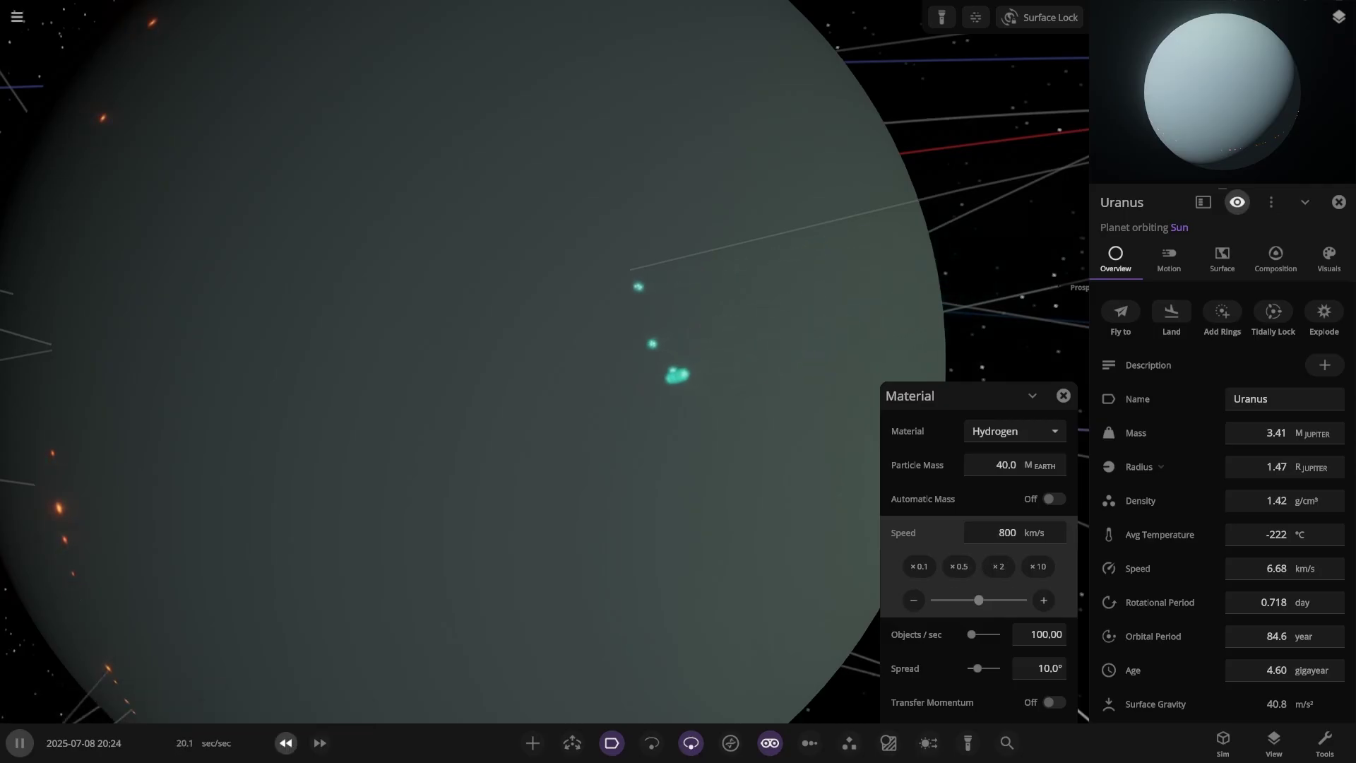
{"action": "left_click", "coordinate": [285, 743]}
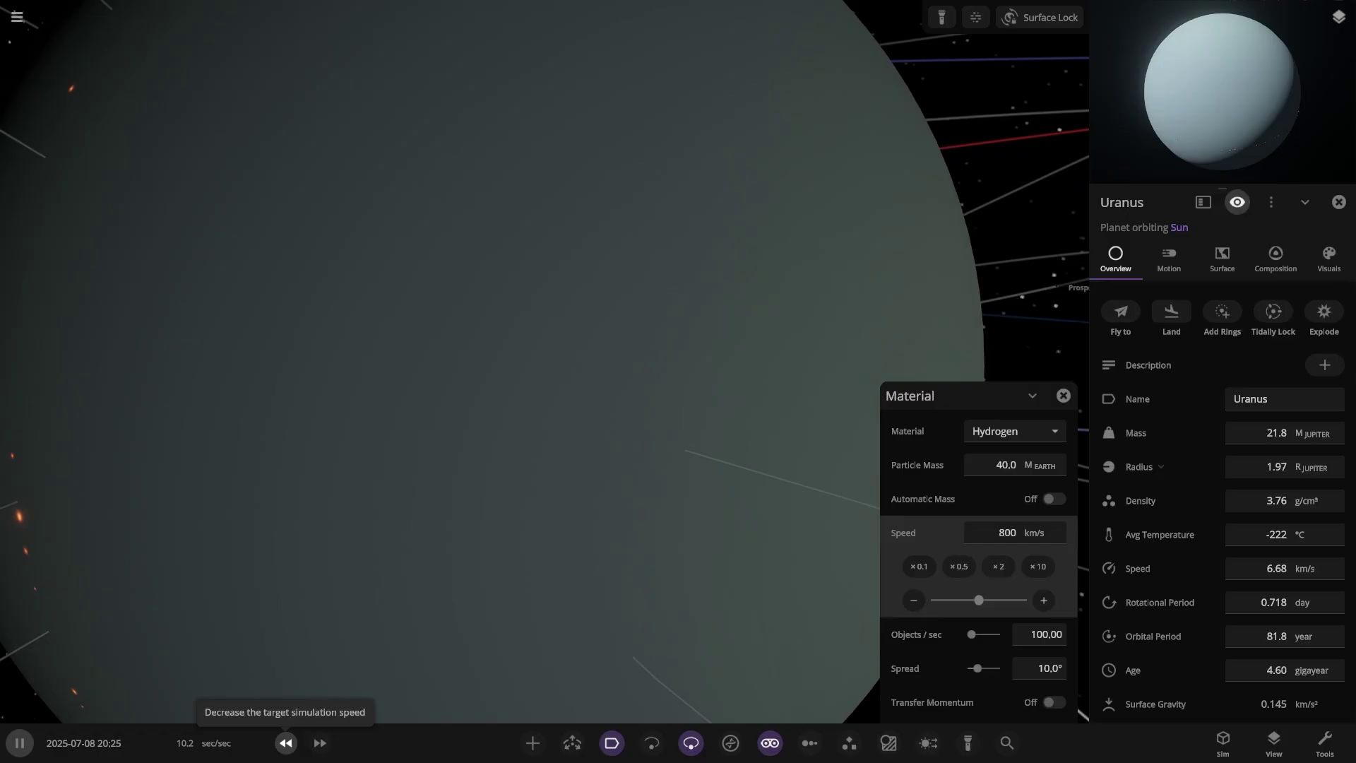
- Fire more 40 Earth-mass hydrogen particles at 800 km/s across the face of Uranus
{"action": "scroll", "coordinate": [459, 362], "scroll_direction": "down", "scroll_amount": 3}
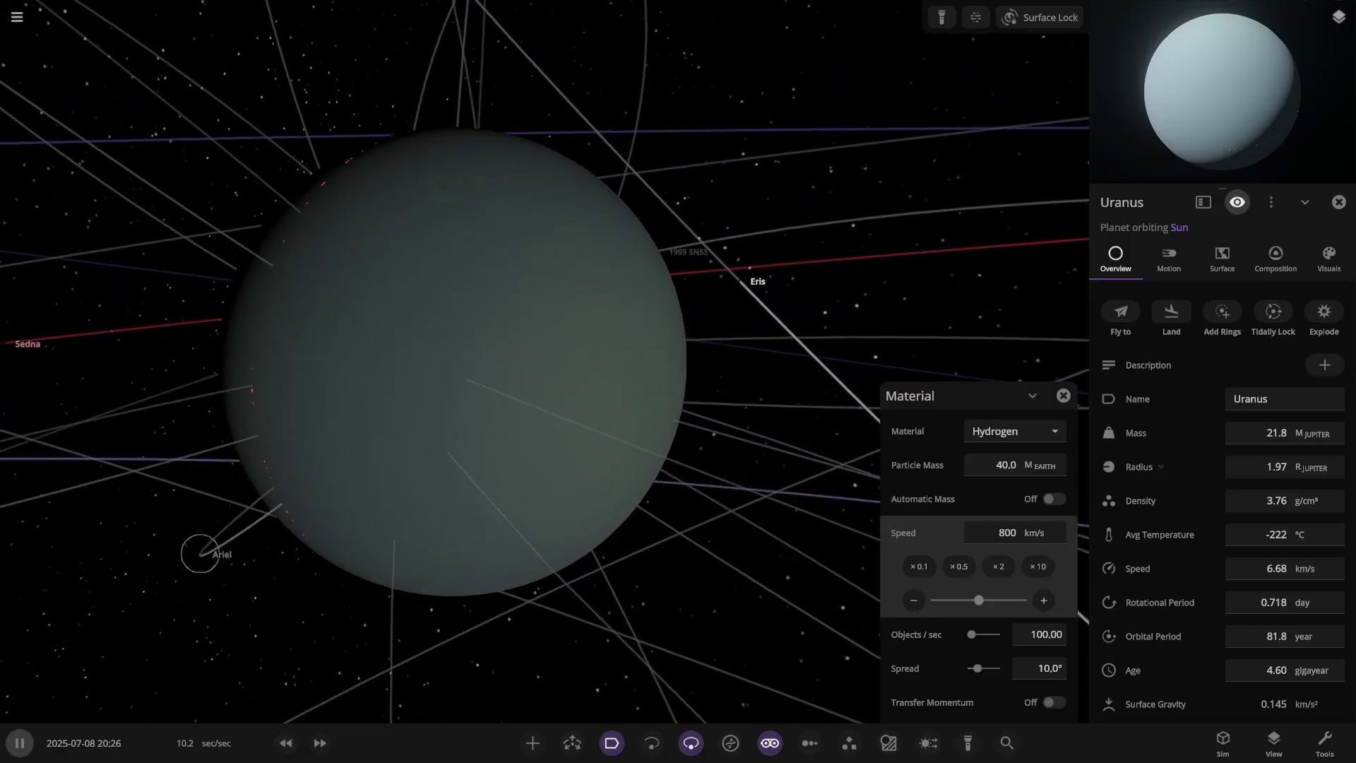
{"action": "scroll", "coordinate": [454, 361], "scroll_direction": "up", "scroll_amount": 3}
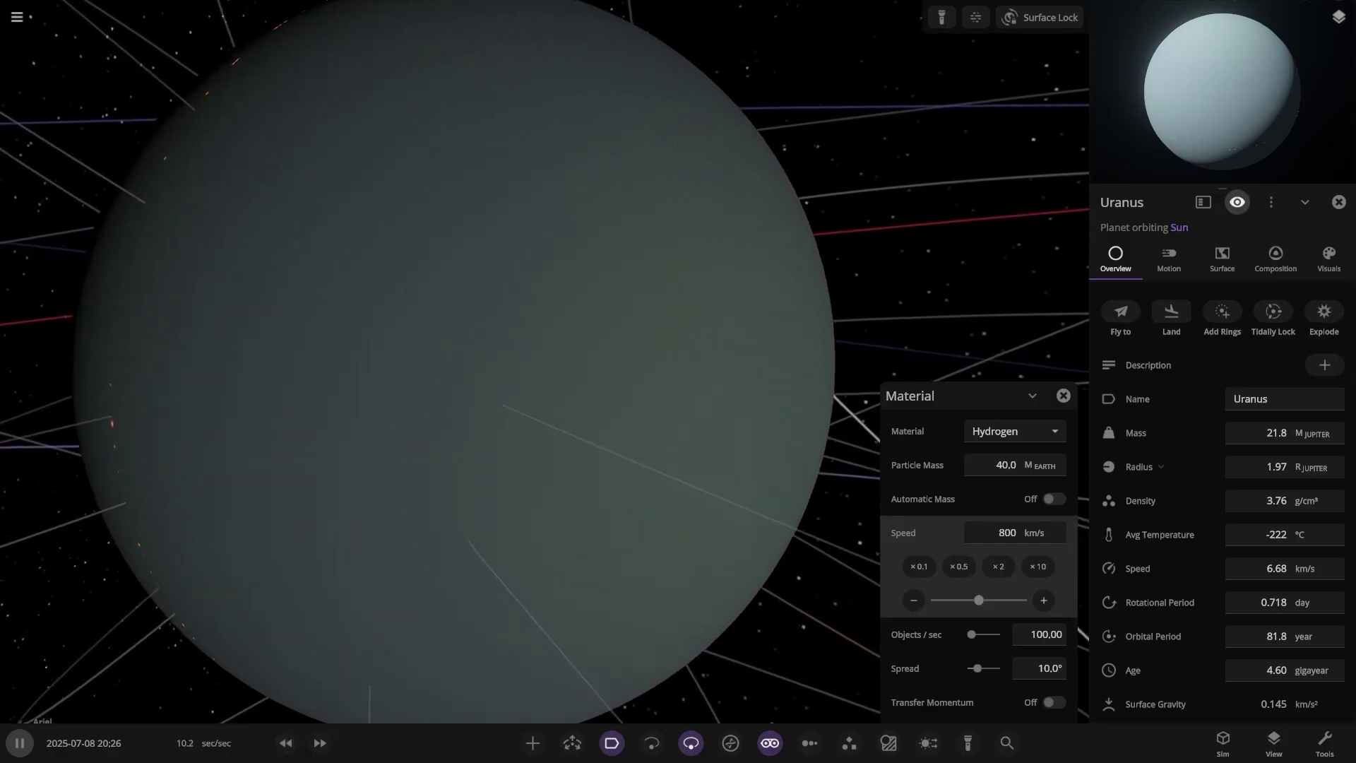
{"action": "scroll", "coordinate": [455, 362], "scroll_direction": "up", "scroll_amount": 2}
{"action": "left_click", "coordinate": [493, 385]}
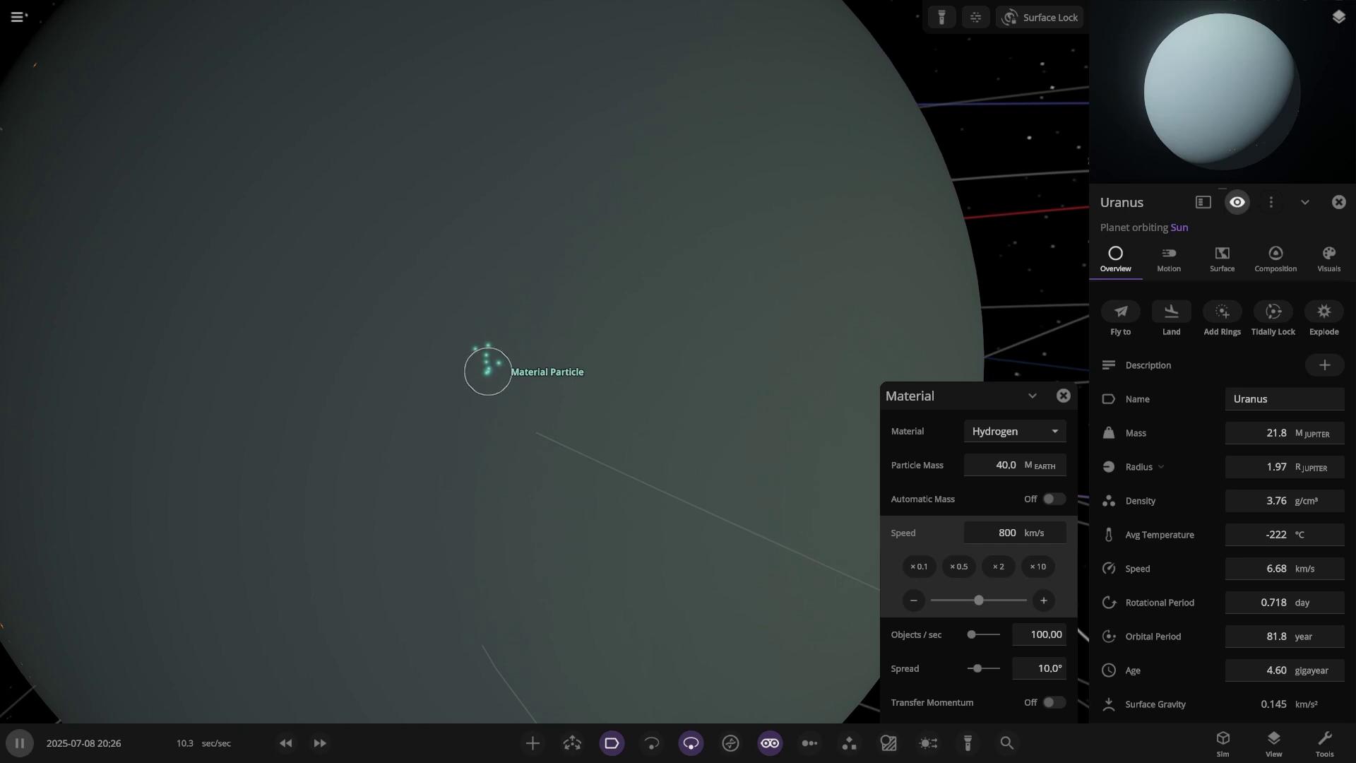
{"action": "mouse_move", "coordinate": [487, 371]}
{"action": "left_mouse_down"}
{"action": "mouse_move", "coordinate": [514, 381]}
{"action": "mouse_move", "coordinate": [526, 413]}
{"action": "left_mouse_up"}
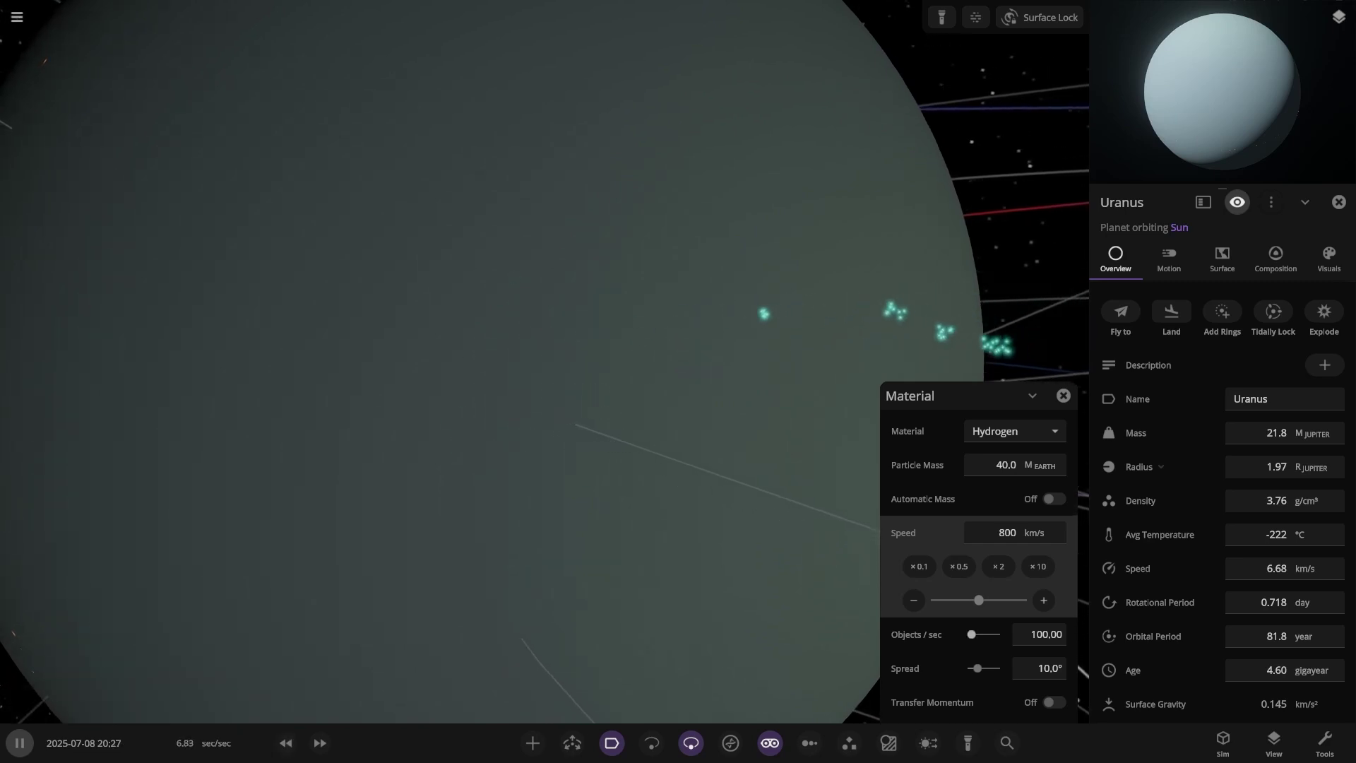
- Raise the hydrogen particle mass to 0.252 Jupiter masses and the launch speed to 3200 km/s
{"action": "left_click", "coordinate": [998, 566]}
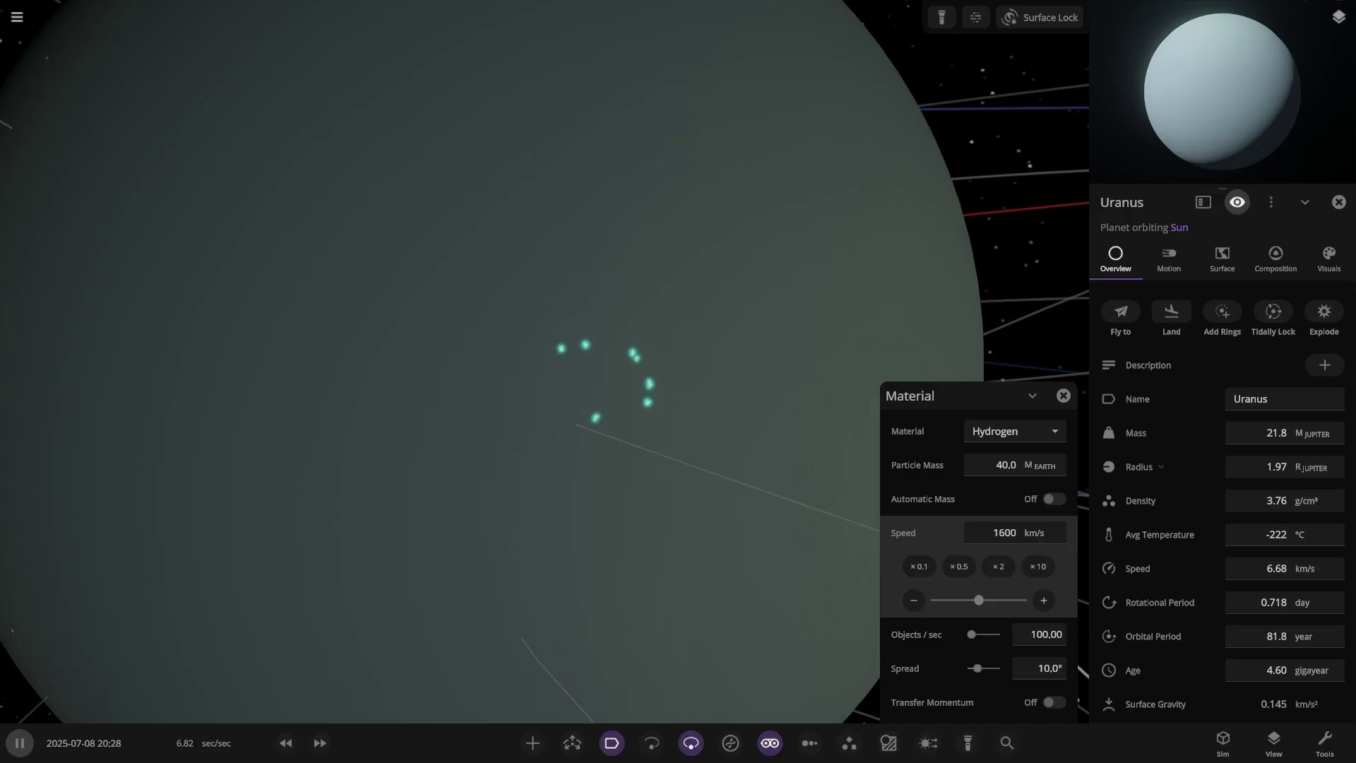
{"action": "left_click", "coordinate": [1003, 465]}
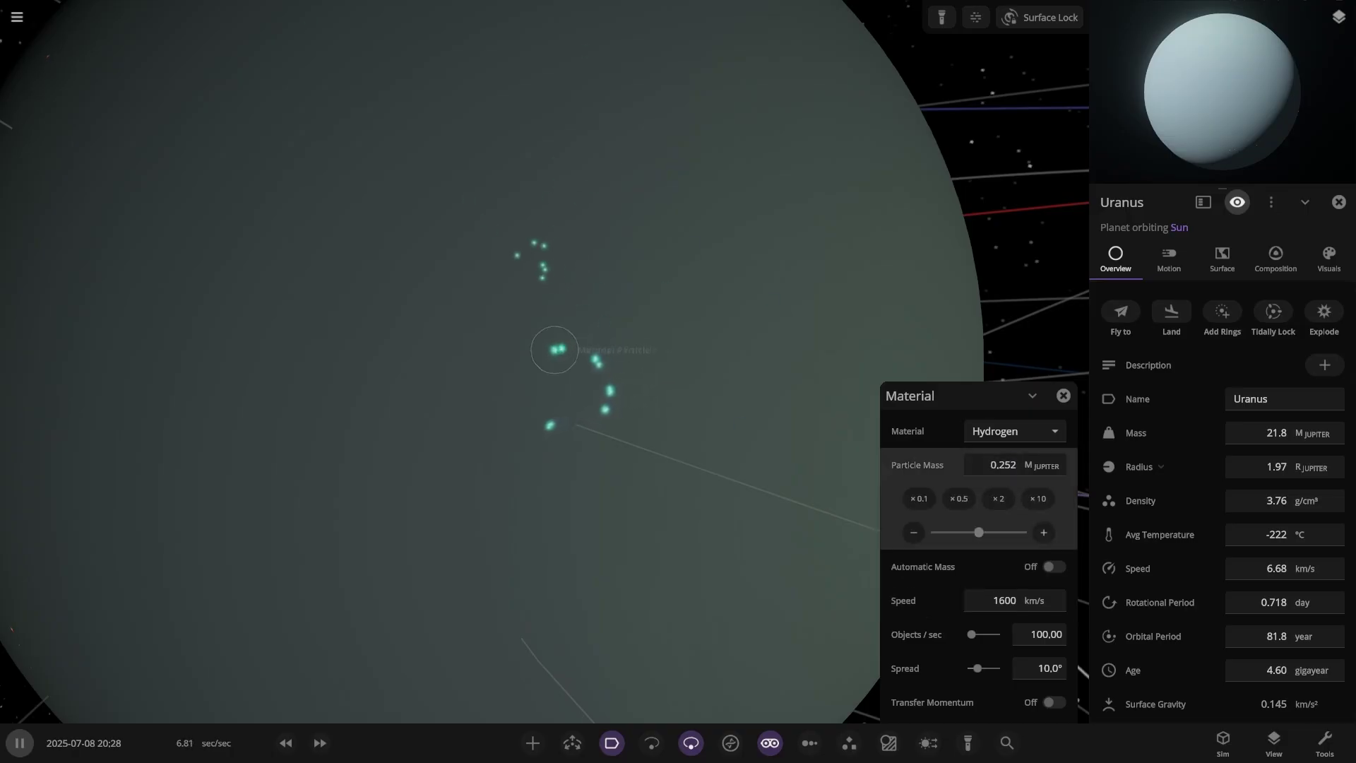
{"action": "left_click", "coordinate": [1003, 601]}
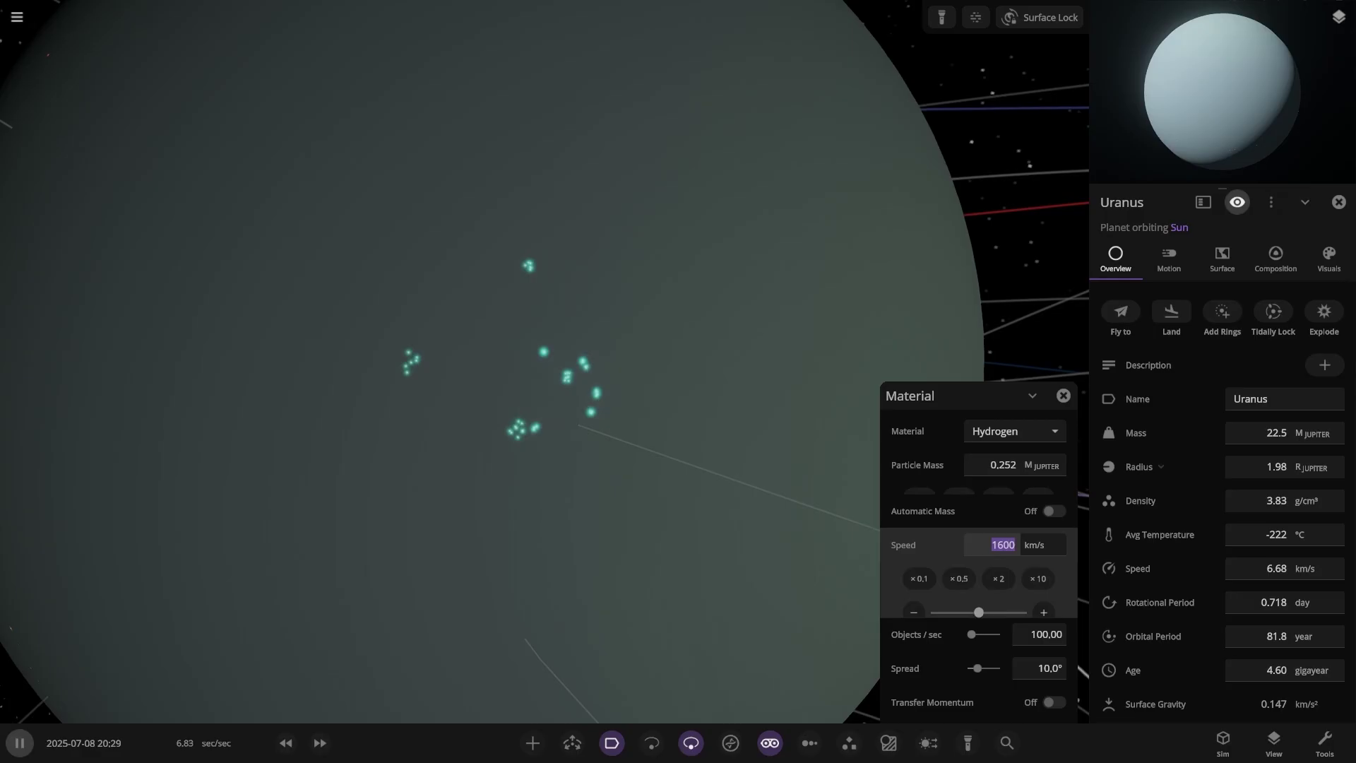
{"action": "left_click", "coordinate": [998, 565]}
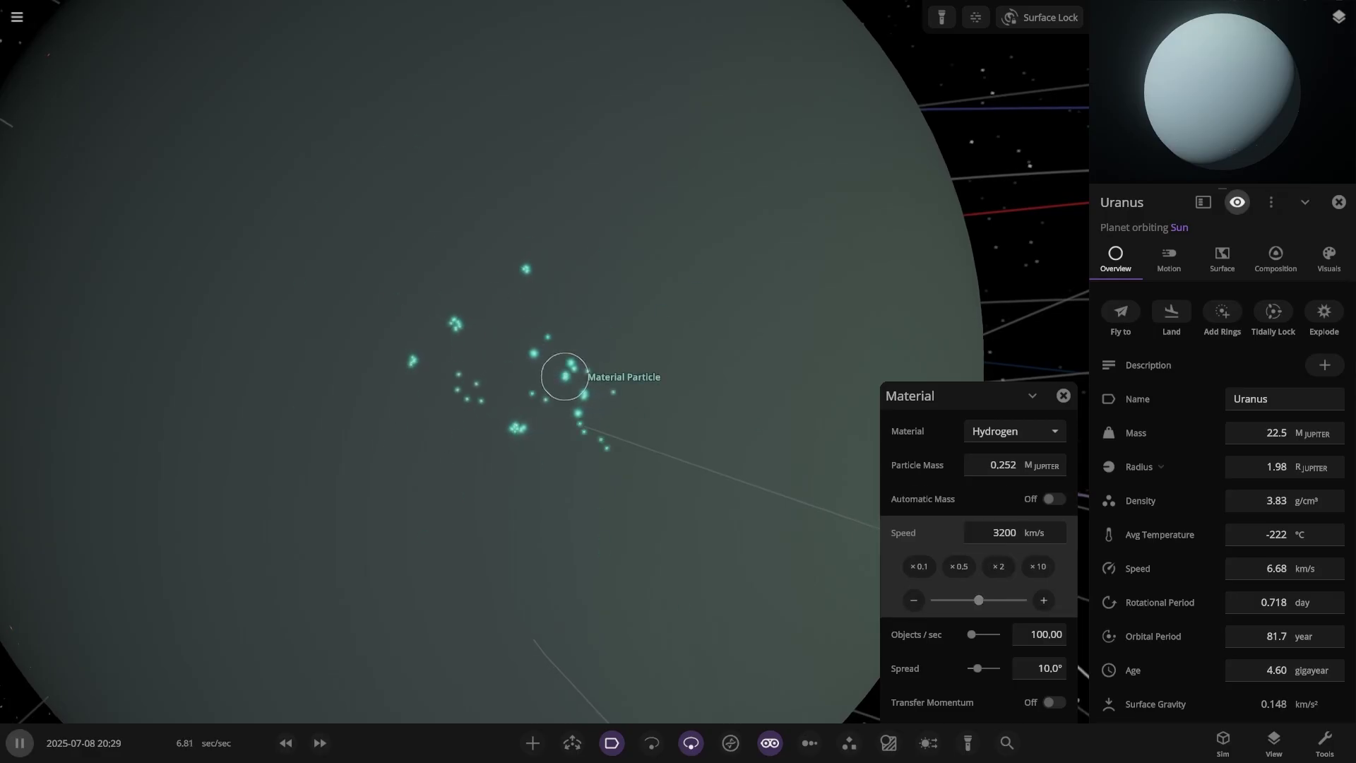
- Slow the simulation to 1.78 sec/sec while the heavier hydrogen particles strike Uranus
{"action": "left_click", "coordinate": [320, 743]}
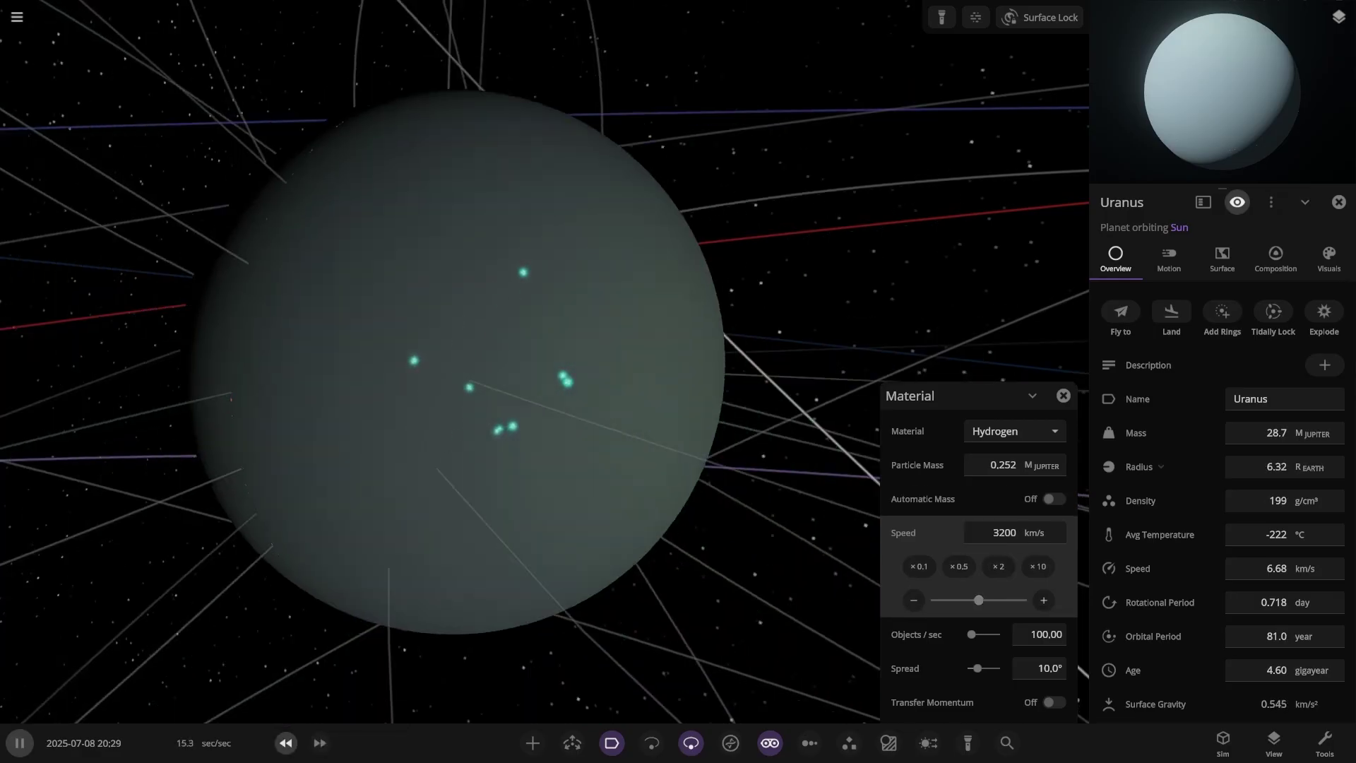
{"action": "left_click", "coordinate": [286, 743]}
{"action": "left_click", "coordinate": [286, 743]}
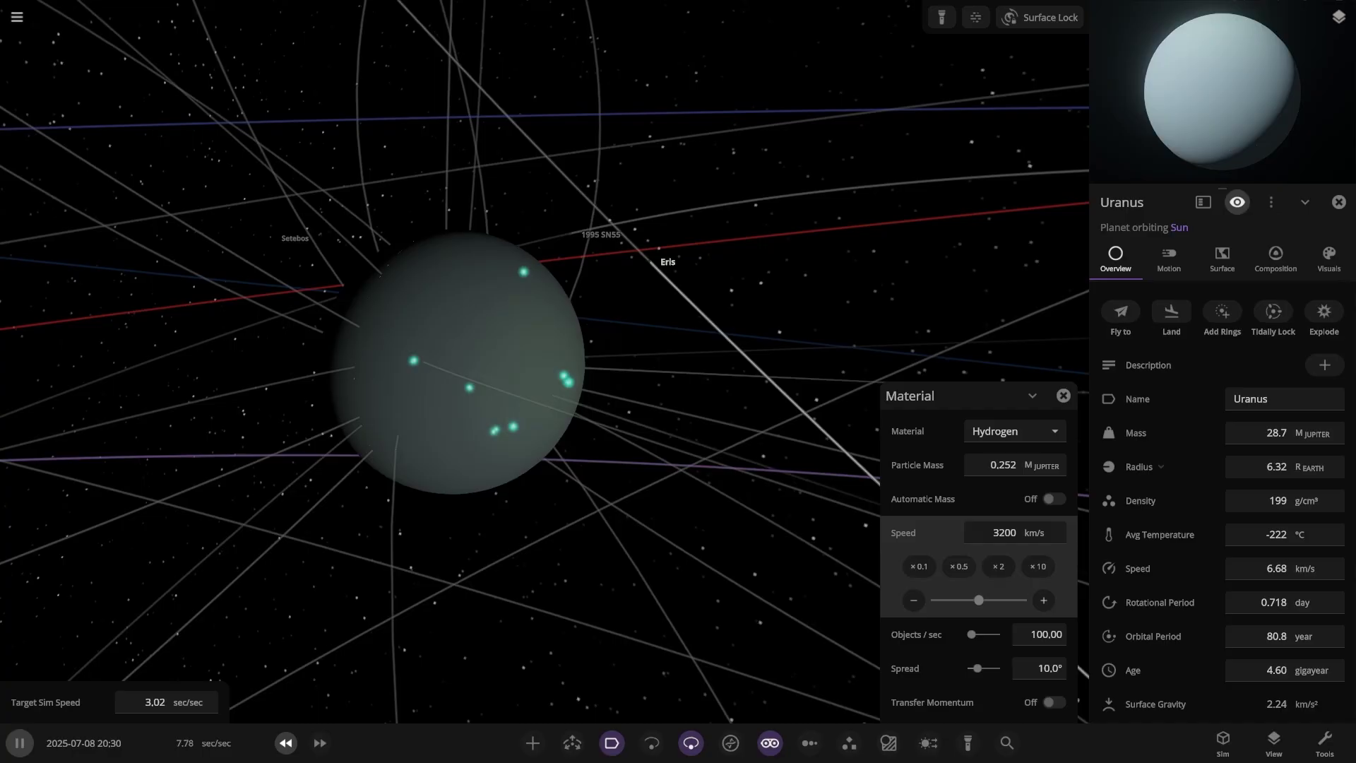
{"action": "left_click", "coordinate": [285, 743]}
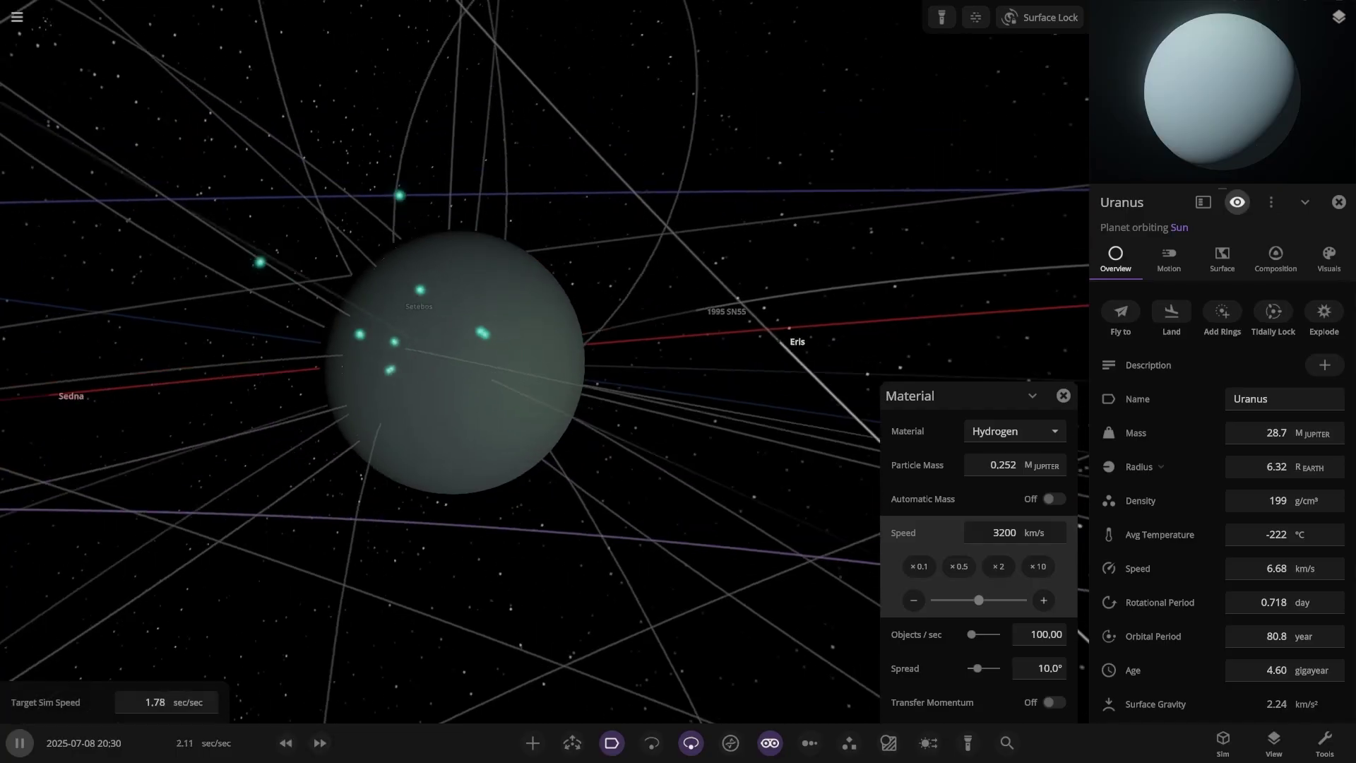
- Spray 0.252 Jupiter-mass hydrogen particles at 3200 km/s across Uranus until it becomes a star
{"action": "scroll", "coordinate": [453, 361], "scroll_direction": "down", "scroll_amount": 5}
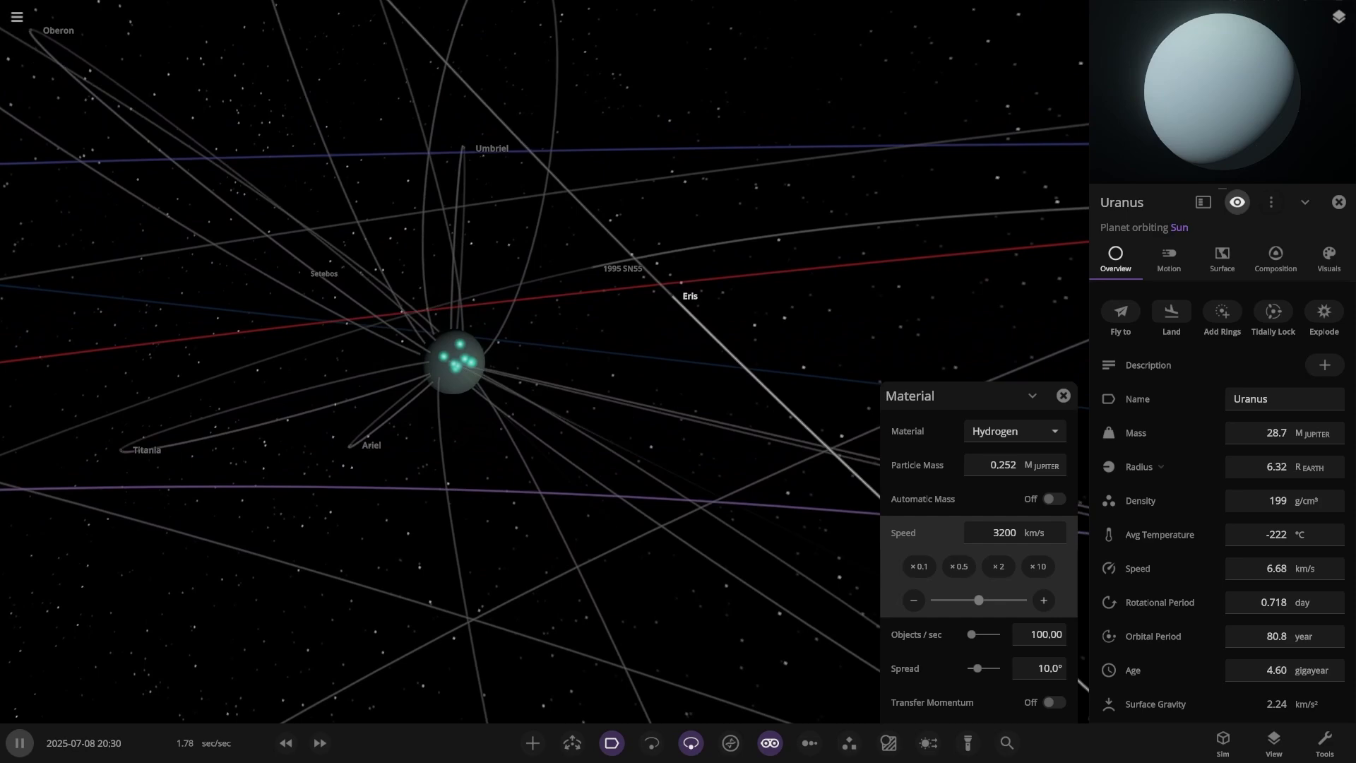
{"action": "scroll", "coordinate": [456, 361], "scroll_direction": "up", "scroll_amount": 10}
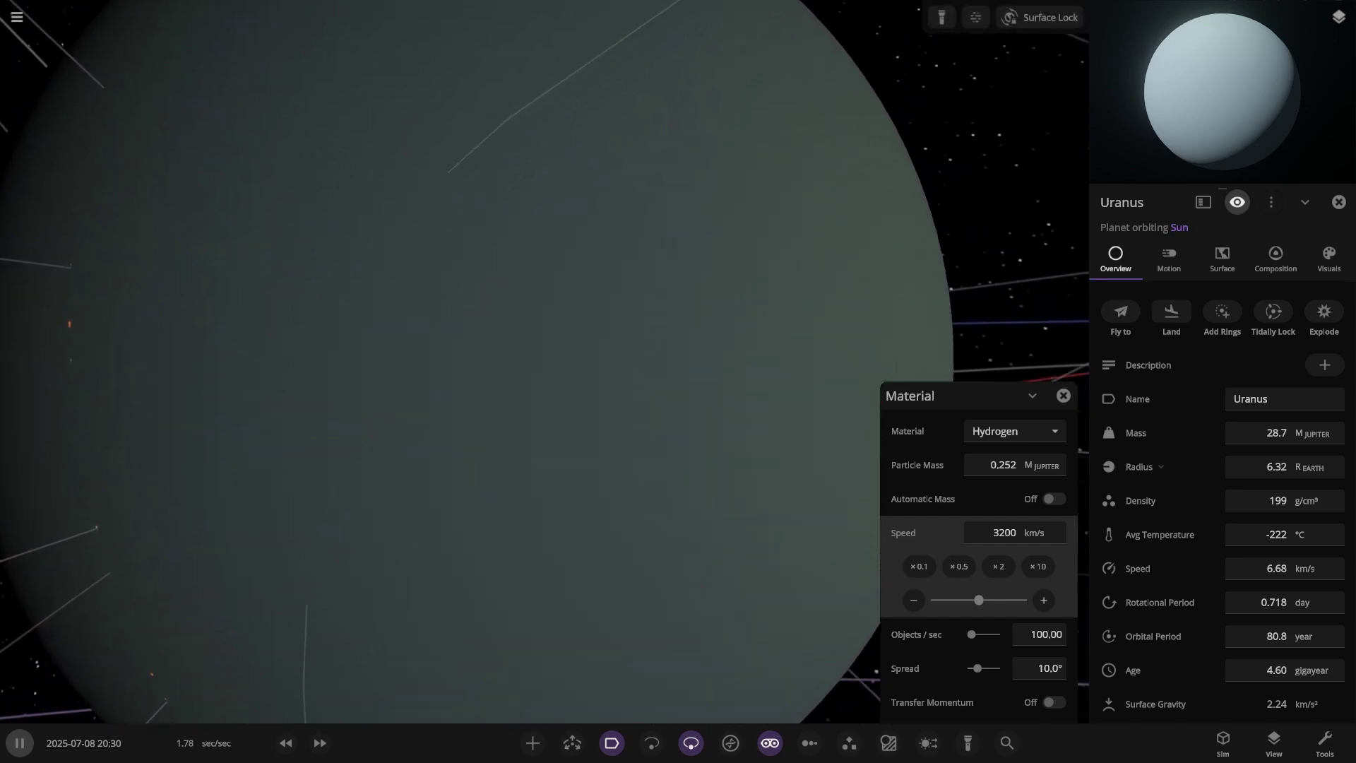
{"action": "left_click", "coordinate": [719, 339]}
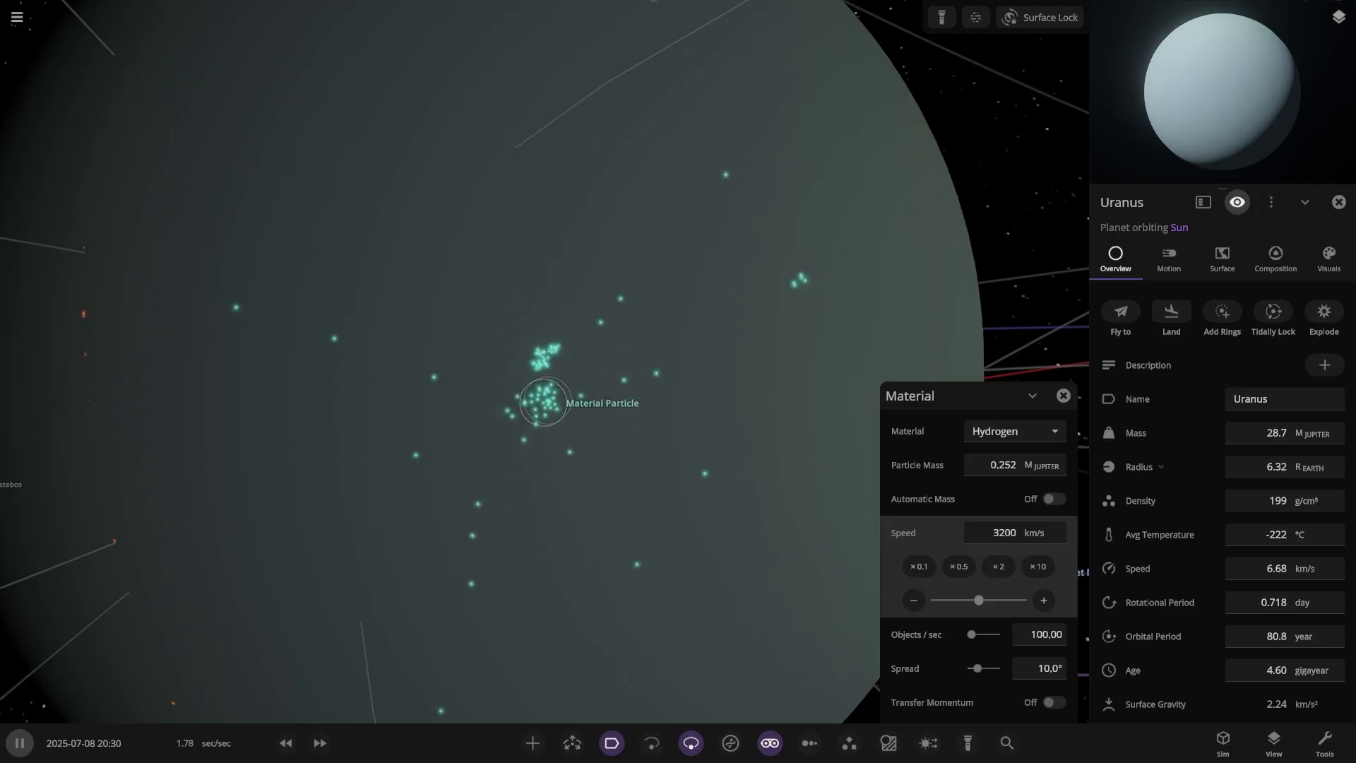
{"action": "left_click_drag", "start_coordinate": [544, 402], "coordinate": [500, 337]}
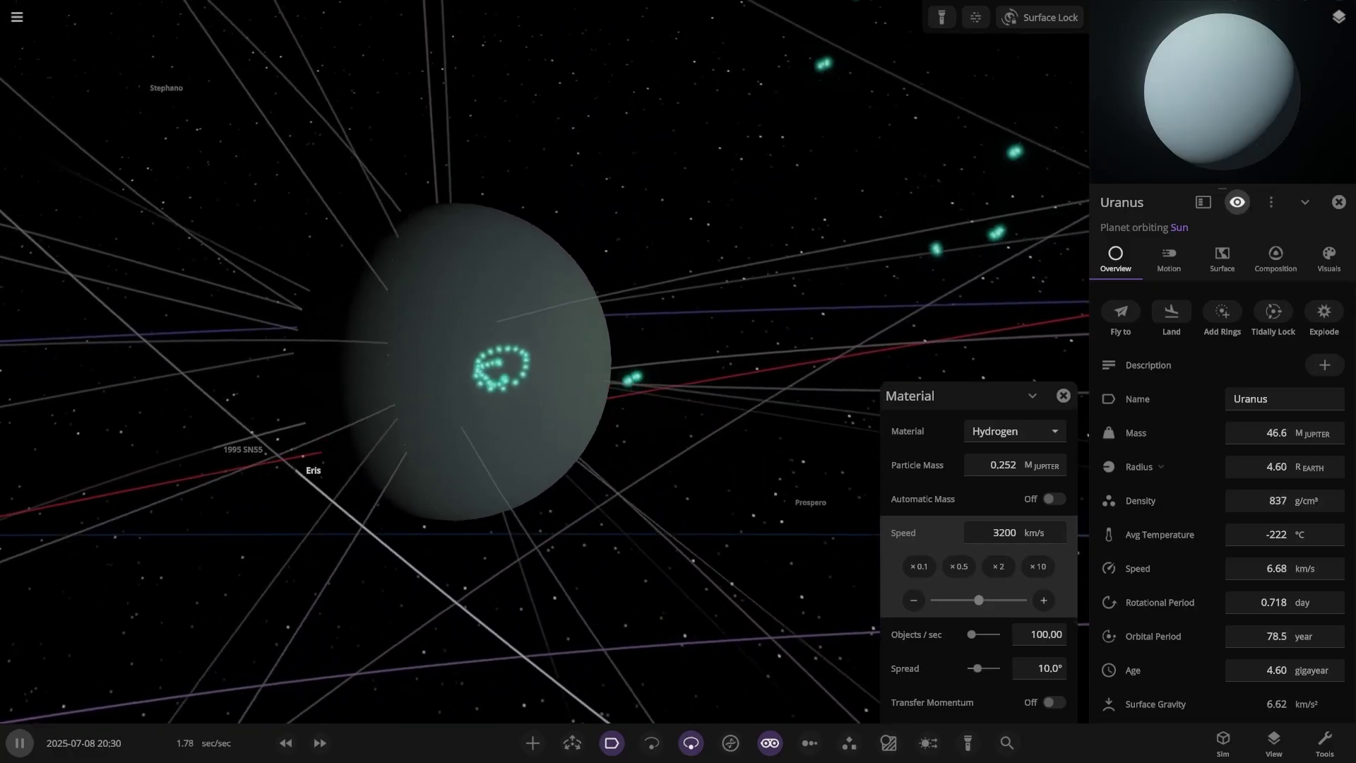
{"action": "scroll", "coordinate": [502, 324], "scroll_direction": "up", "scroll_amount": 5}
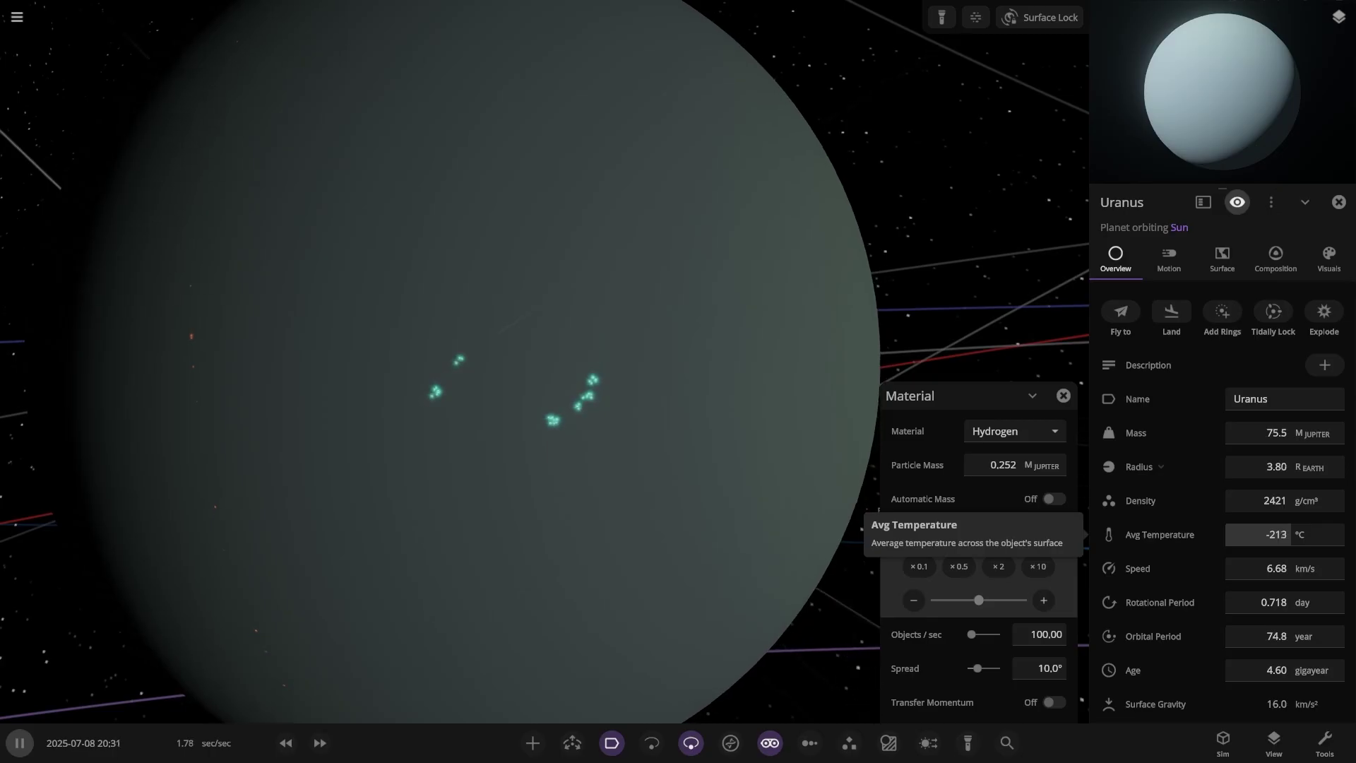
- Slow the simulation to 0.186 sec/sec and close the hydrogen material settings
{"action": "scroll", "coordinate": [545, 361], "scroll_direction": "down", "scroll_amount": 5}
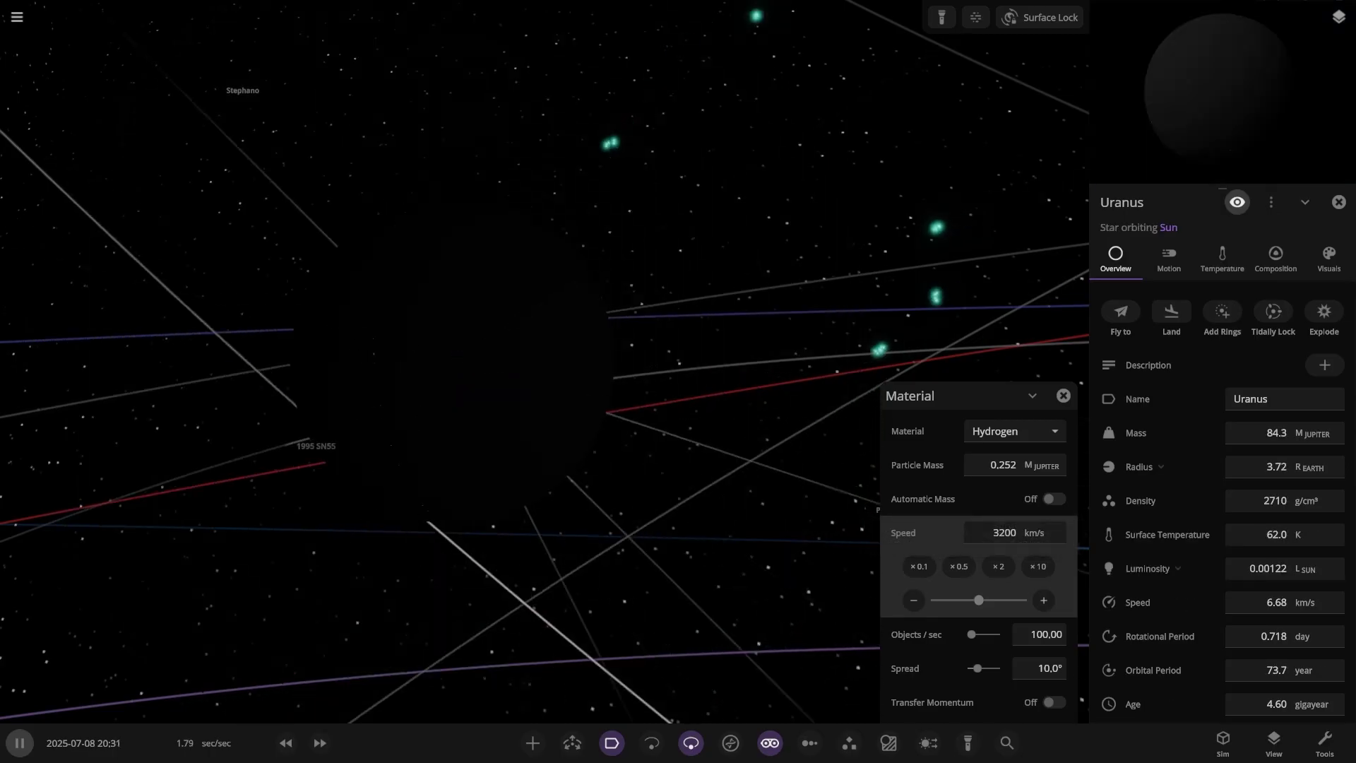
{"action": "right_click_drag", "start_coordinate": [544, 361], "coordinate": [703, 212]}
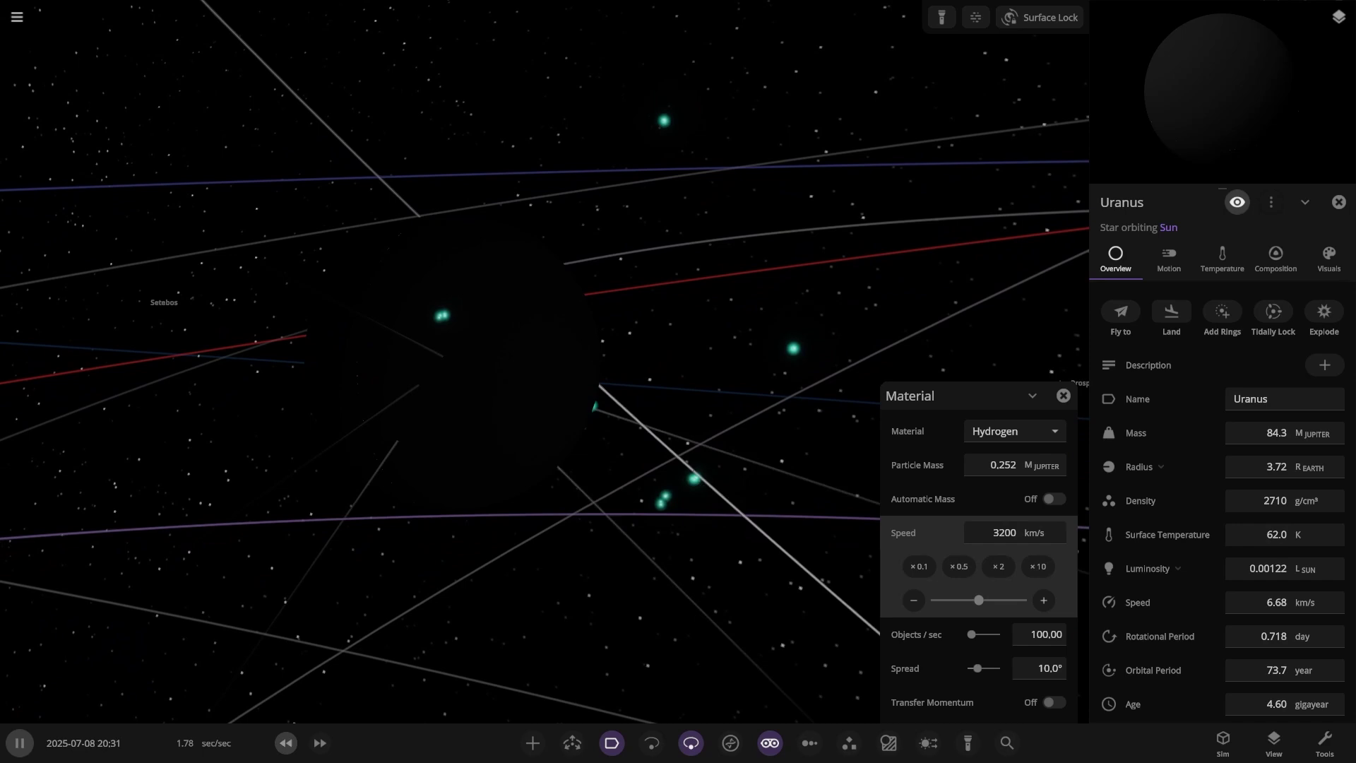
{"action": "left_click", "coordinate": [285, 743]}
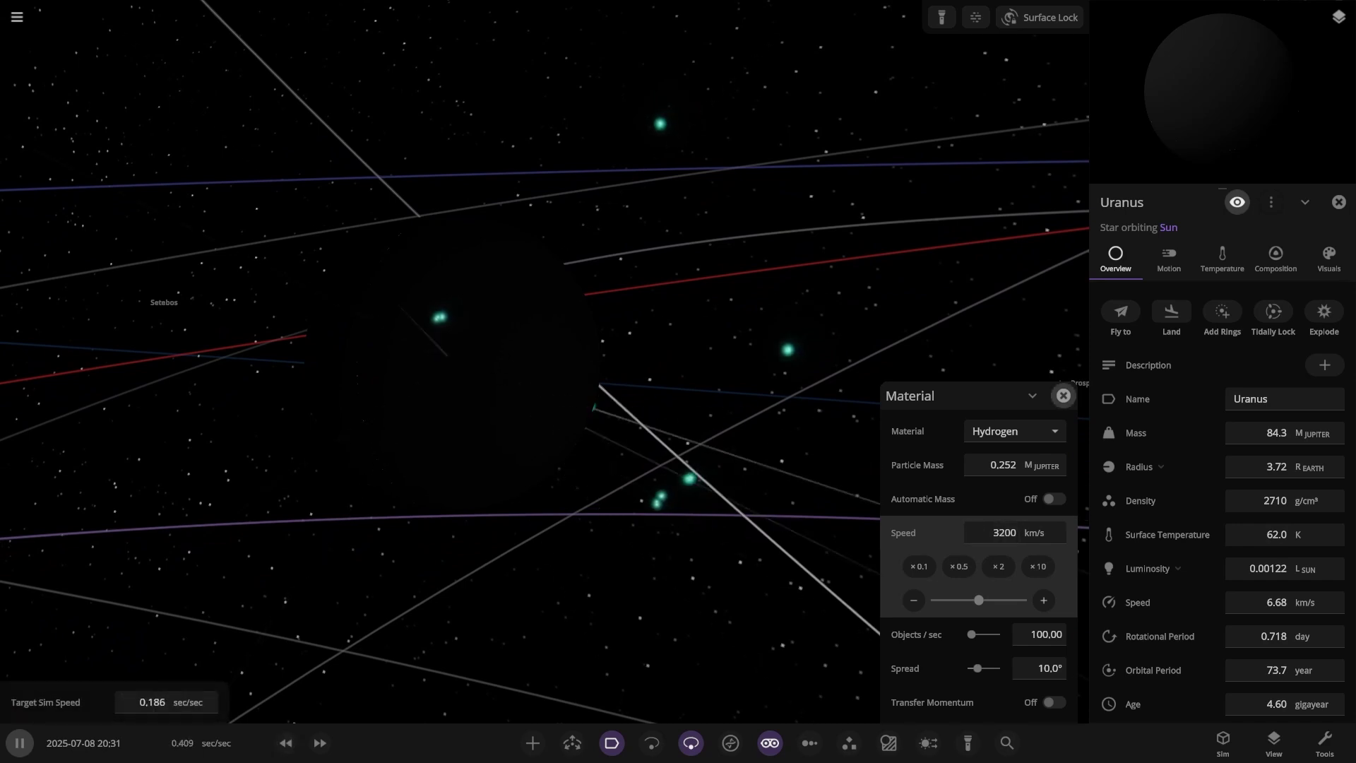
{"action": "left_click", "coordinate": [1063, 395]}
- Raise the surface temperature of Uranus to 1983 K by repeated doubling and pause the simulation
{"action": "left_click", "coordinate": [1274, 534]}
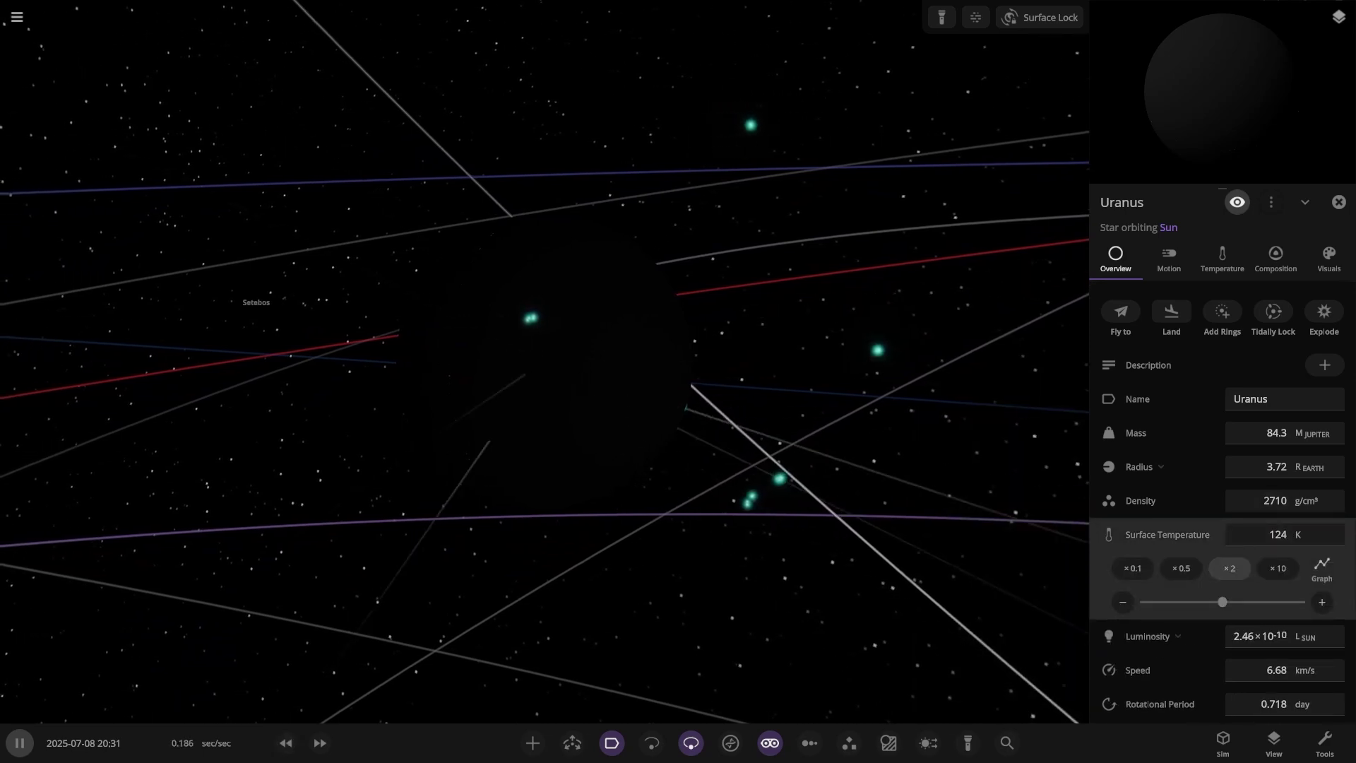
{"action": "double_click", "coordinate": [1230, 568]}
{"action": "left_click", "coordinate": [1230, 567]}
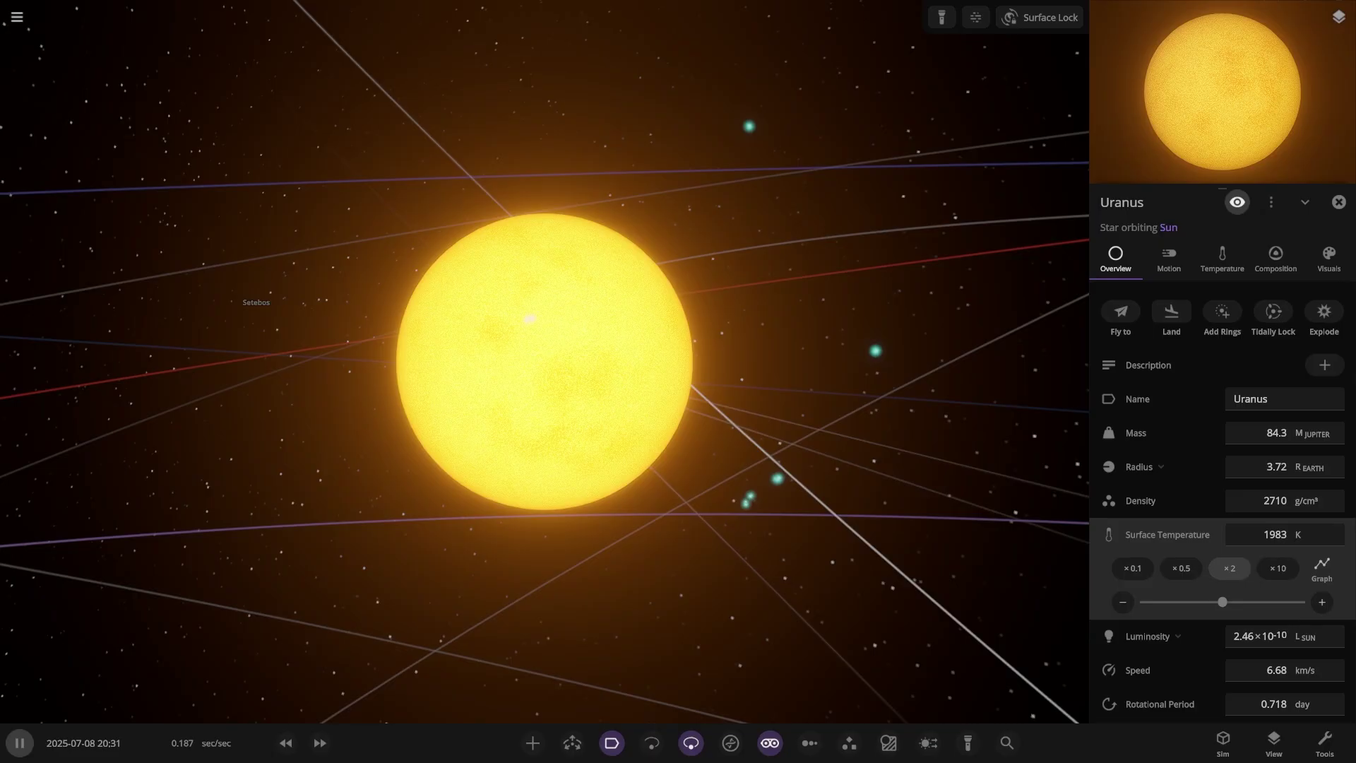
{"action": "key", "text": "space"}
- Open the library of all addable objects and search it for "tra"
{"action": "scroll", "coordinate": [544, 361], "scroll_direction": "down", "scroll_amount": 8}
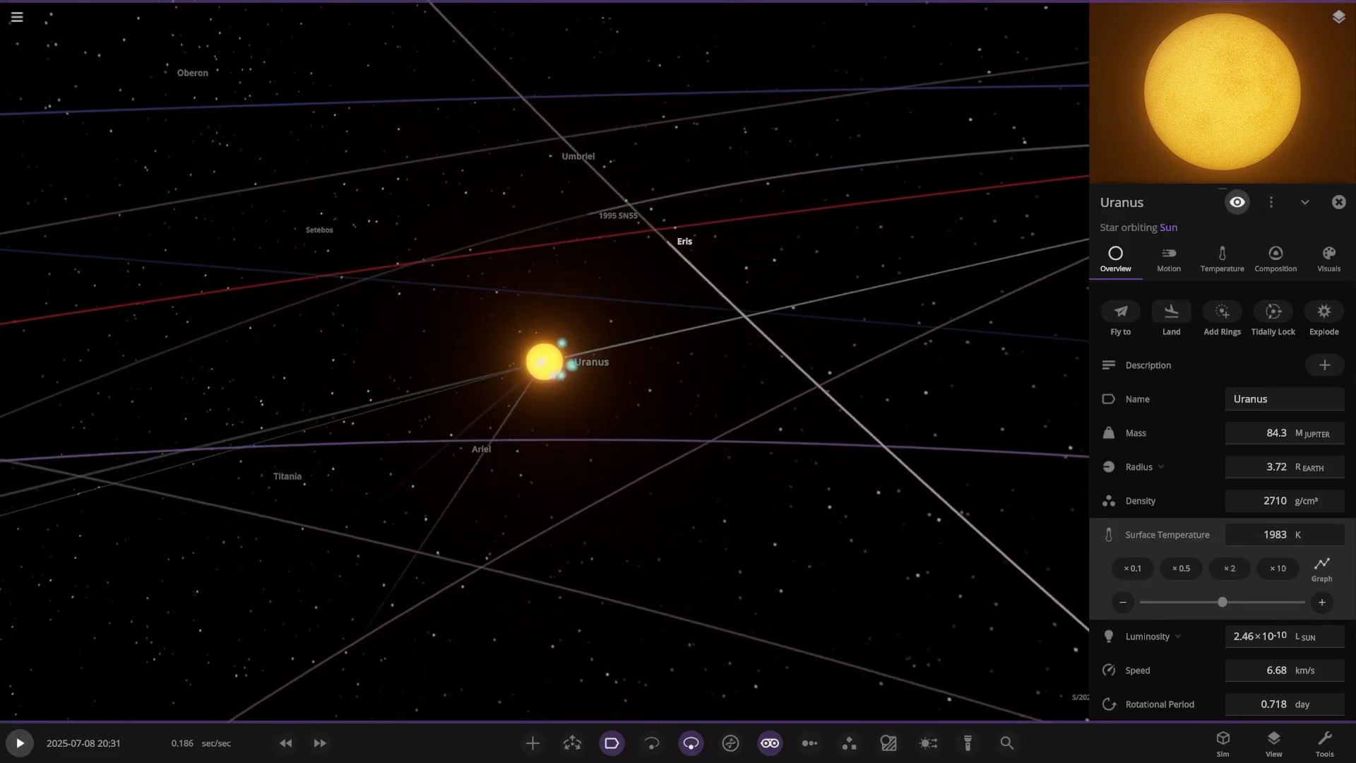
{"action": "left_click", "coordinate": [532, 742]}
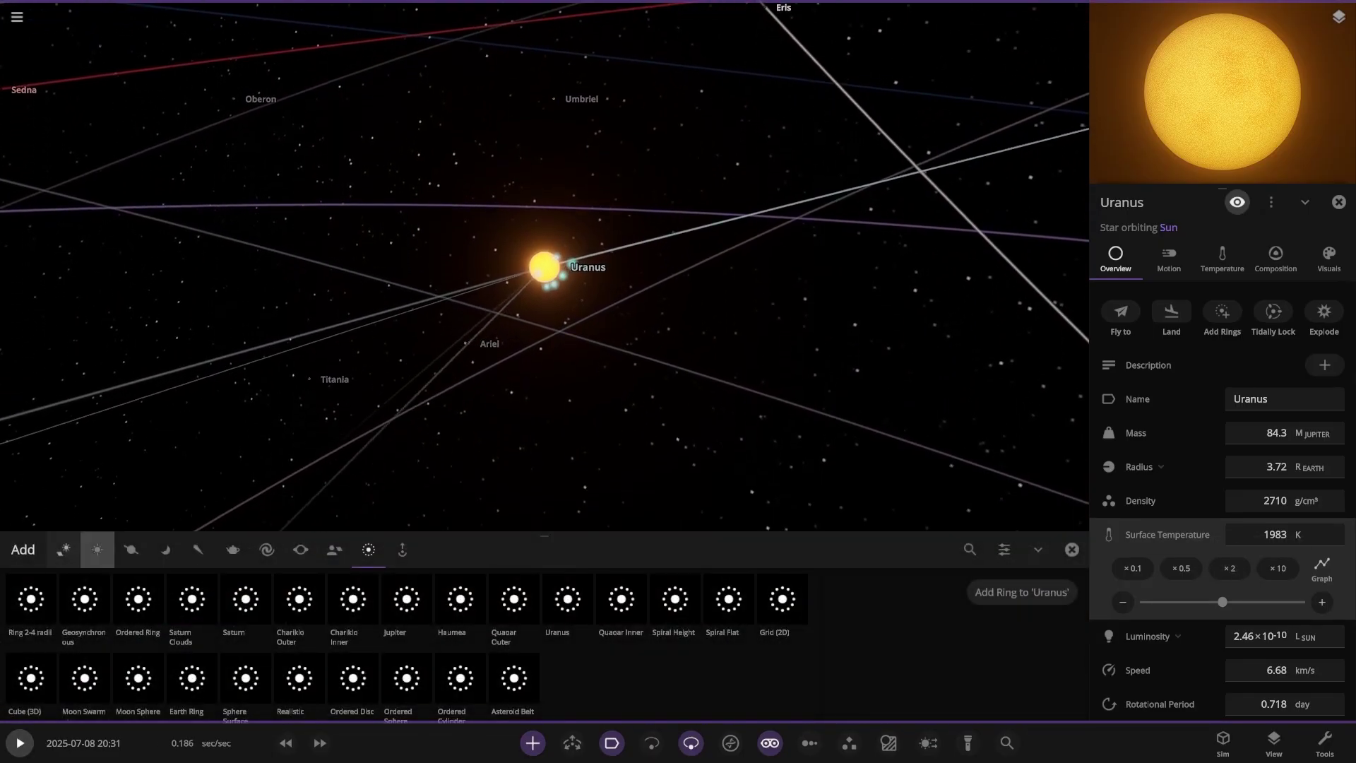
{"action": "left_click", "coordinate": [64, 550]}
{"action": "scroll", "coordinate": [514, 627], "scroll_direction": "down", "scroll_amount": 1}
{"action": "scroll", "coordinate": [515, 629], "scroll_direction": "down", "scroll_amount": 10}
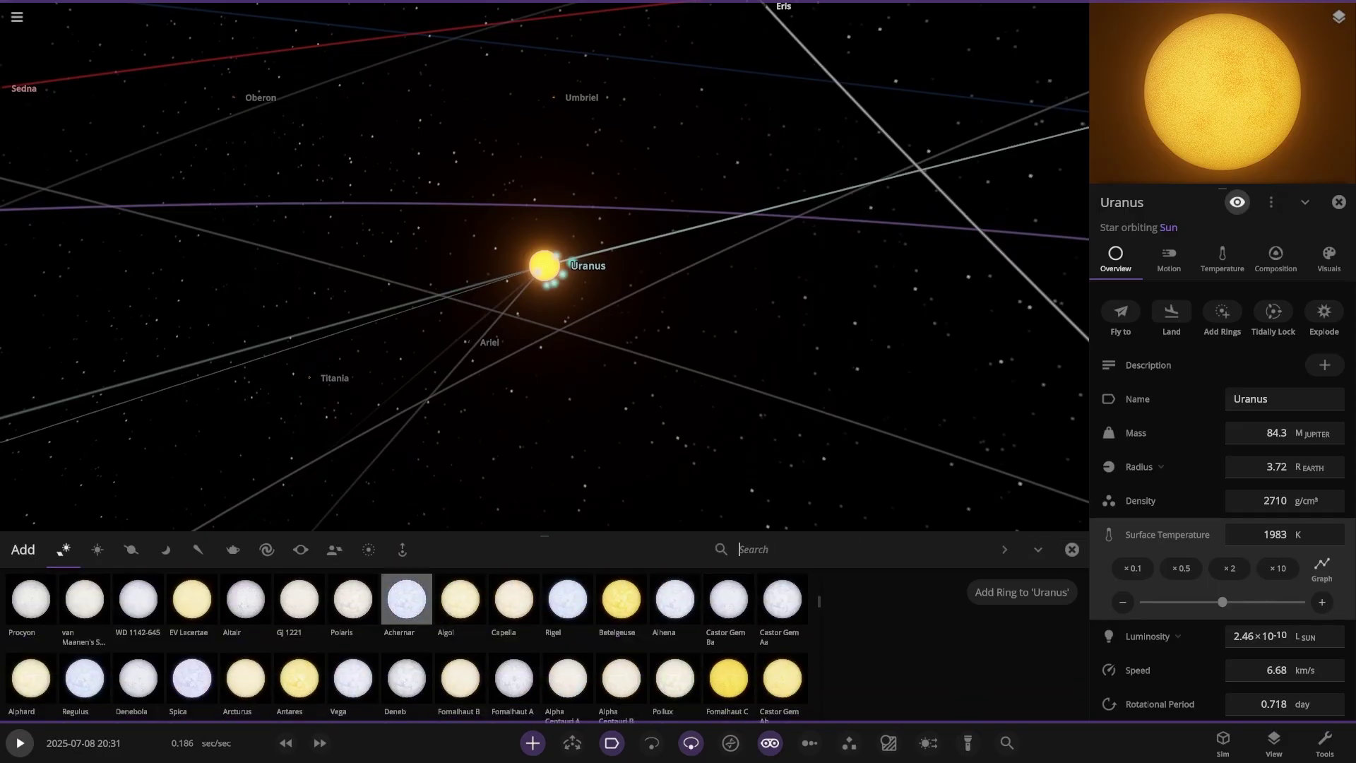
{"action": "scroll", "coordinate": [300, 607], "scroll_direction": "down", "scroll_amount": 5}
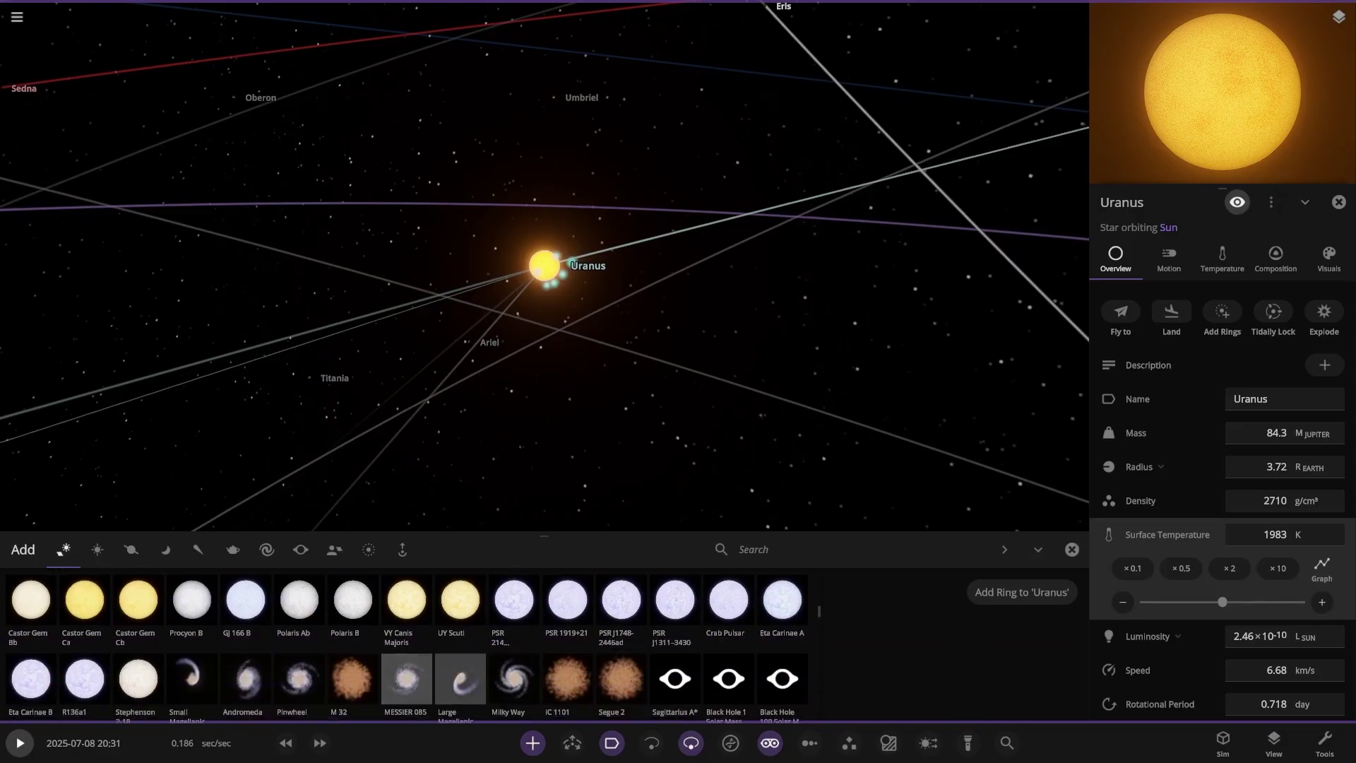
{"action": "scroll", "coordinate": [353, 678], "scroll_direction": "down", "scroll_amount": 1}
{"action": "type", "text": "tra"}
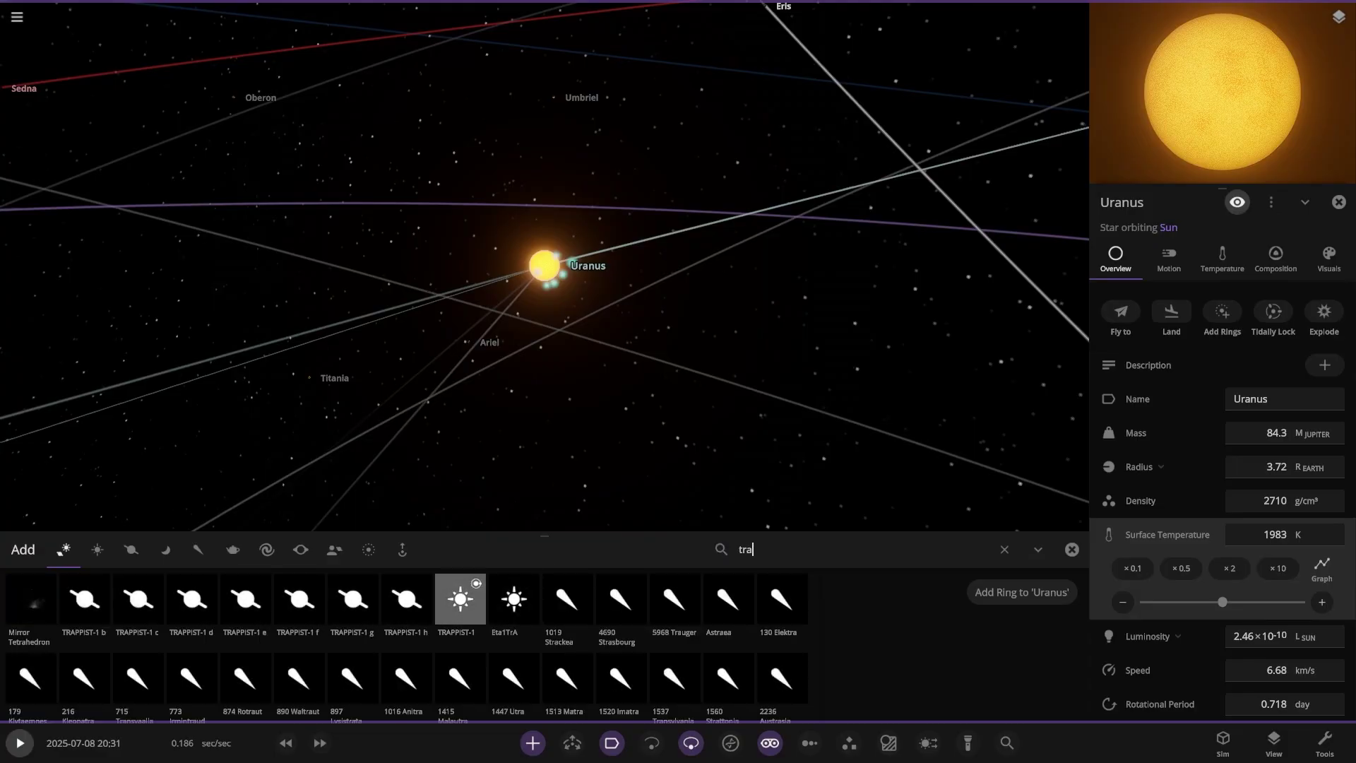
- Place TRAPPIST-1 as a still star in empty space far outside the solar system and close the object library
{"action": "left_click", "coordinate": [460, 599]}
{"action": "scroll", "coordinate": [507, 325], "scroll_direction": "down", "scroll_amount": 5}
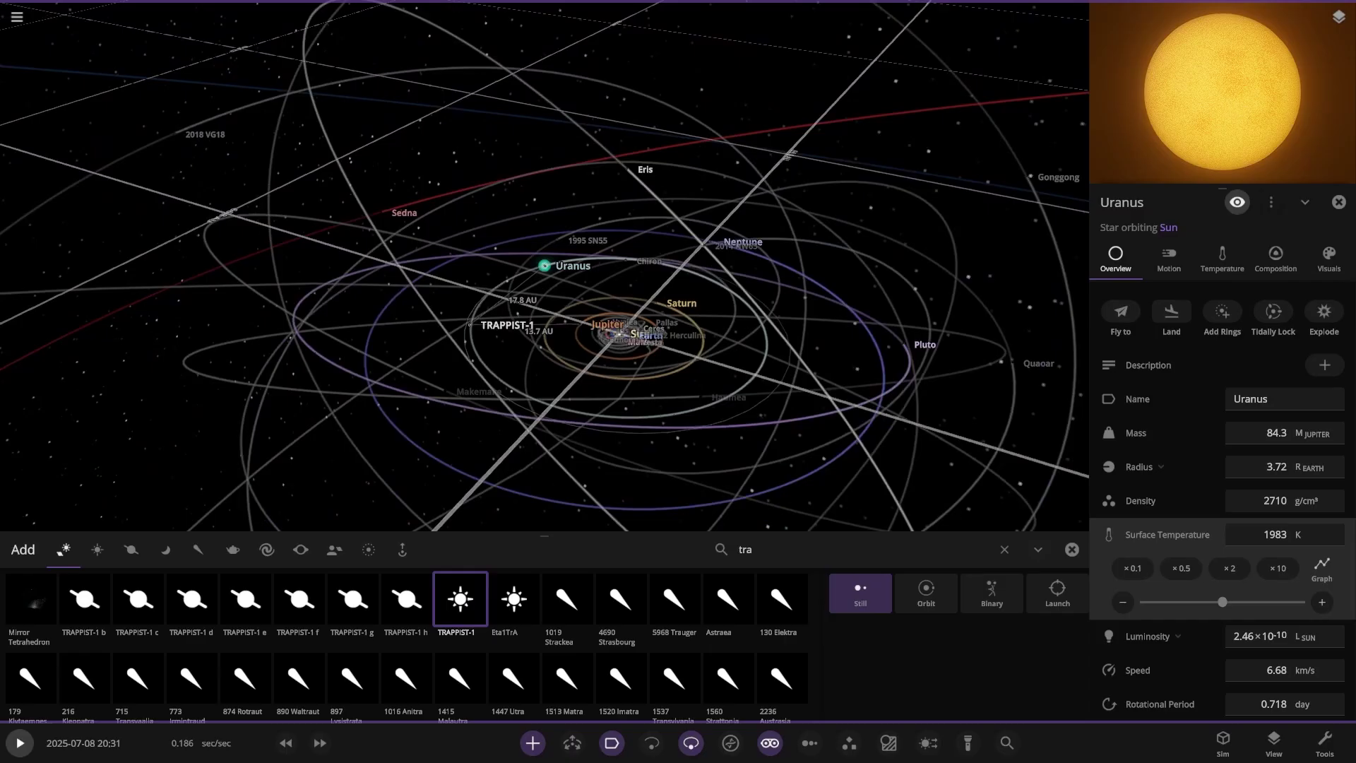
{"action": "scroll", "coordinate": [470, 325], "scroll_direction": "down", "scroll_amount": 5}
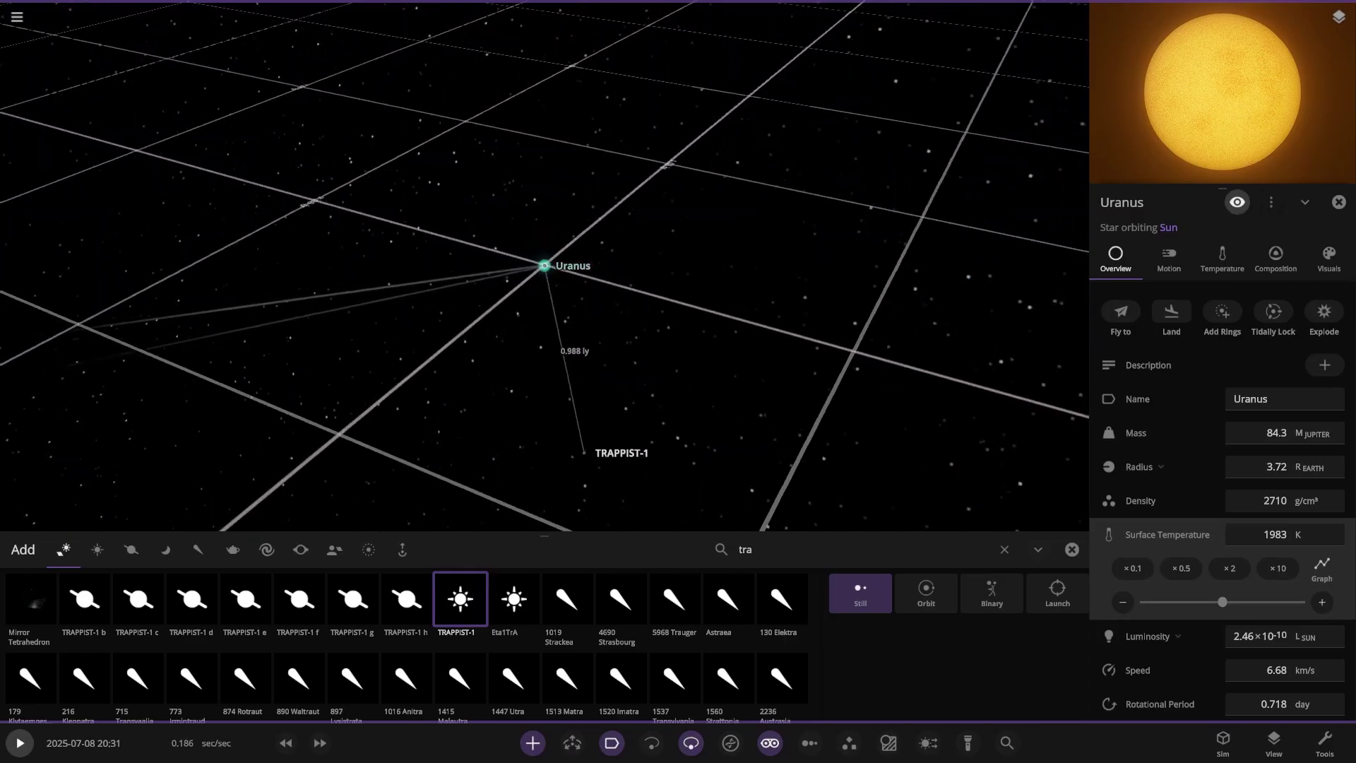
{"action": "left_click", "coordinate": [593, 412]}
{"action": "left_click", "coordinate": [1072, 549]}
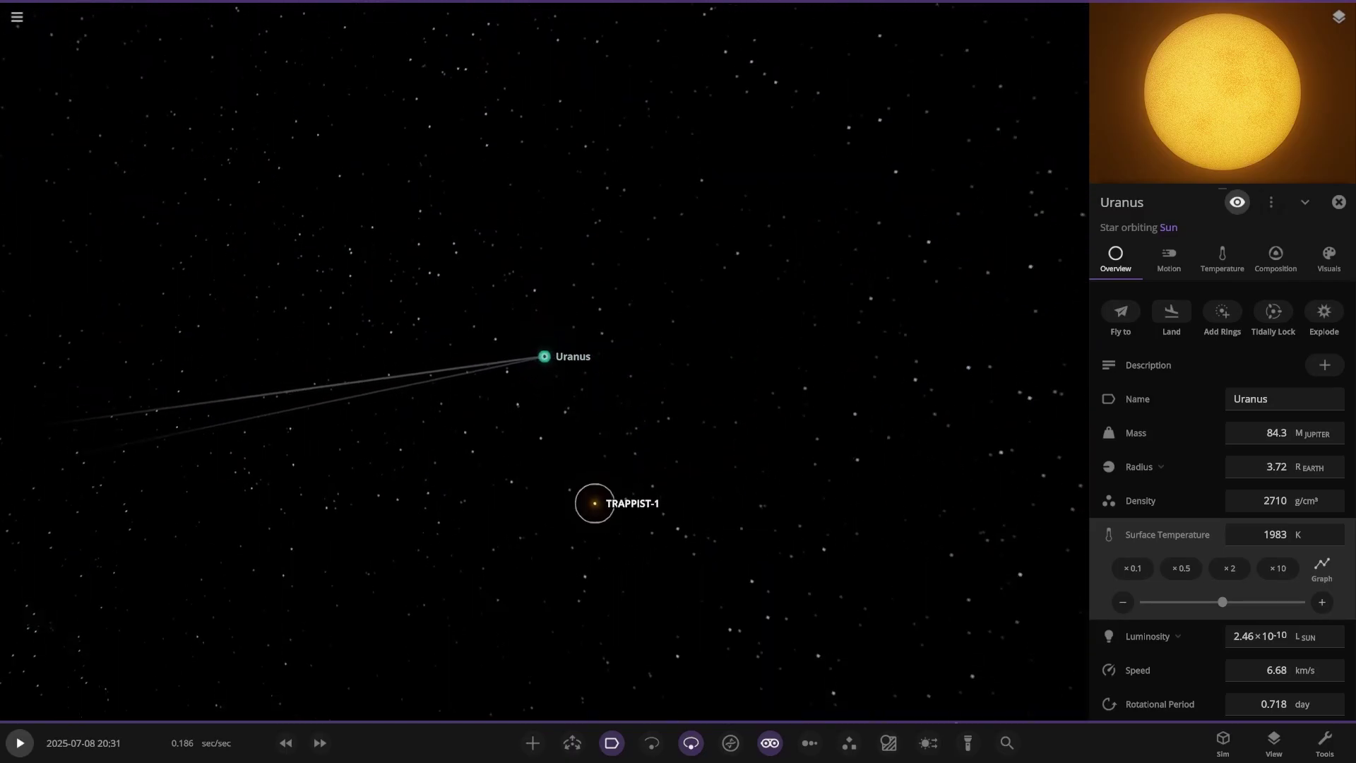
- Copy TRAPPIST-1's luminosity in solar units and apply 6.47×10^-4 L SUN to Uranus
{"action": "left_click", "coordinate": [1316, 636]}
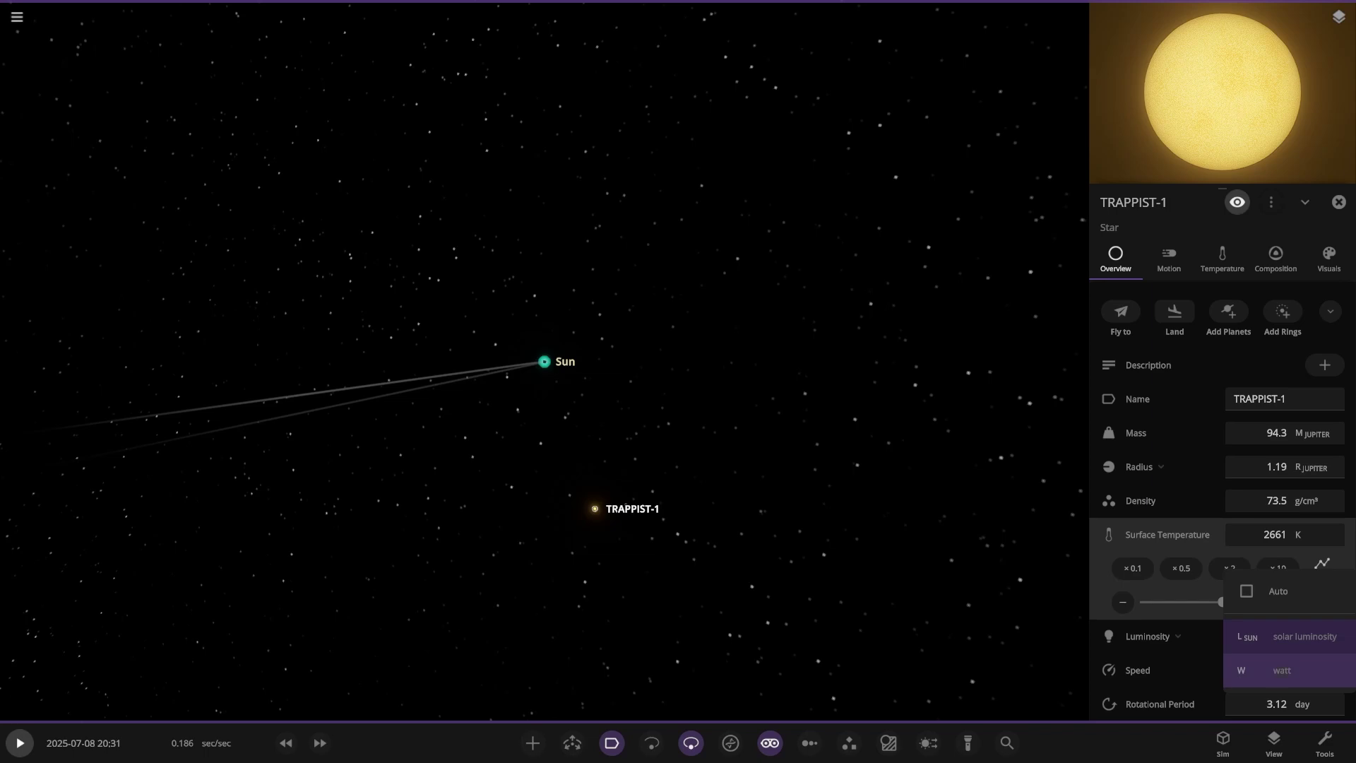
{"action": "left_click", "coordinate": [1317, 668]}
{"action": "left_click", "coordinate": [1287, 602]}
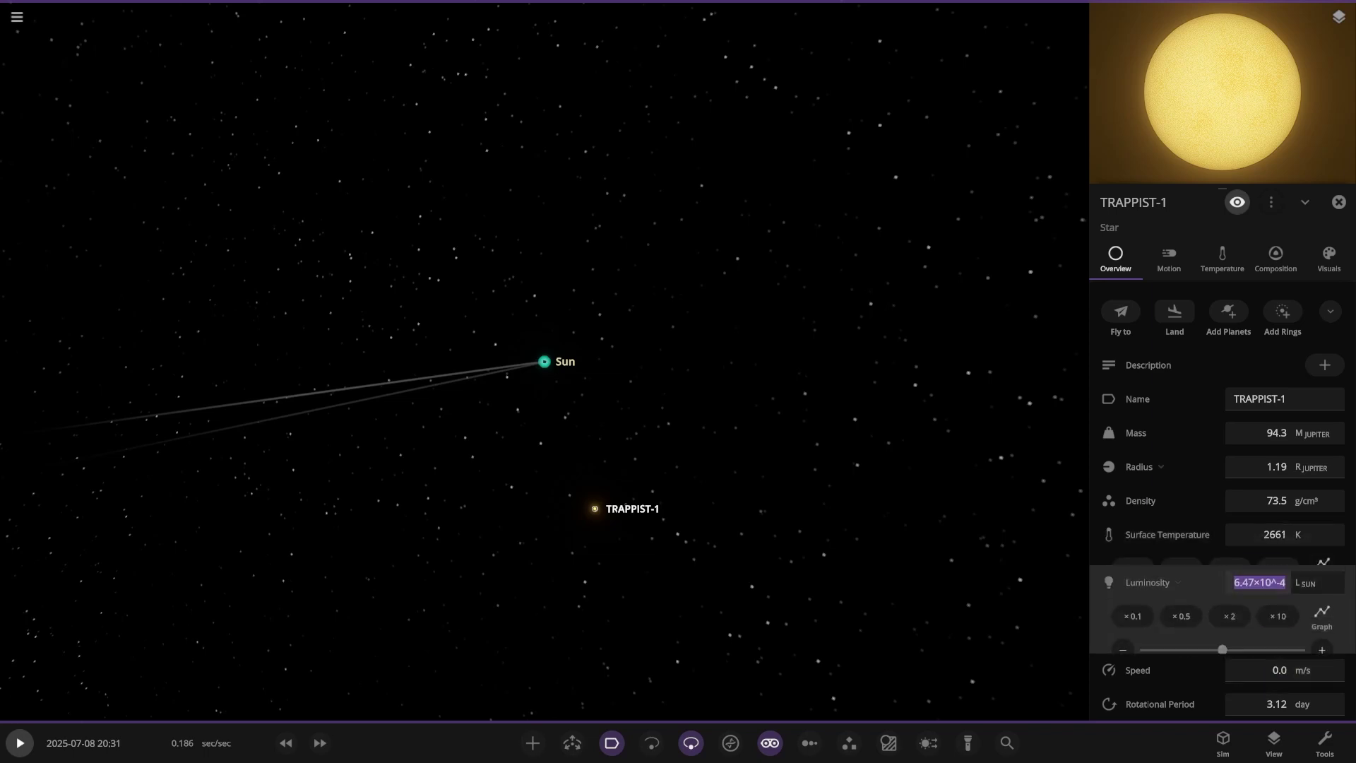
{"action": "scroll", "coordinate": [544, 361], "scroll_direction": "up", "scroll_amount": 10}
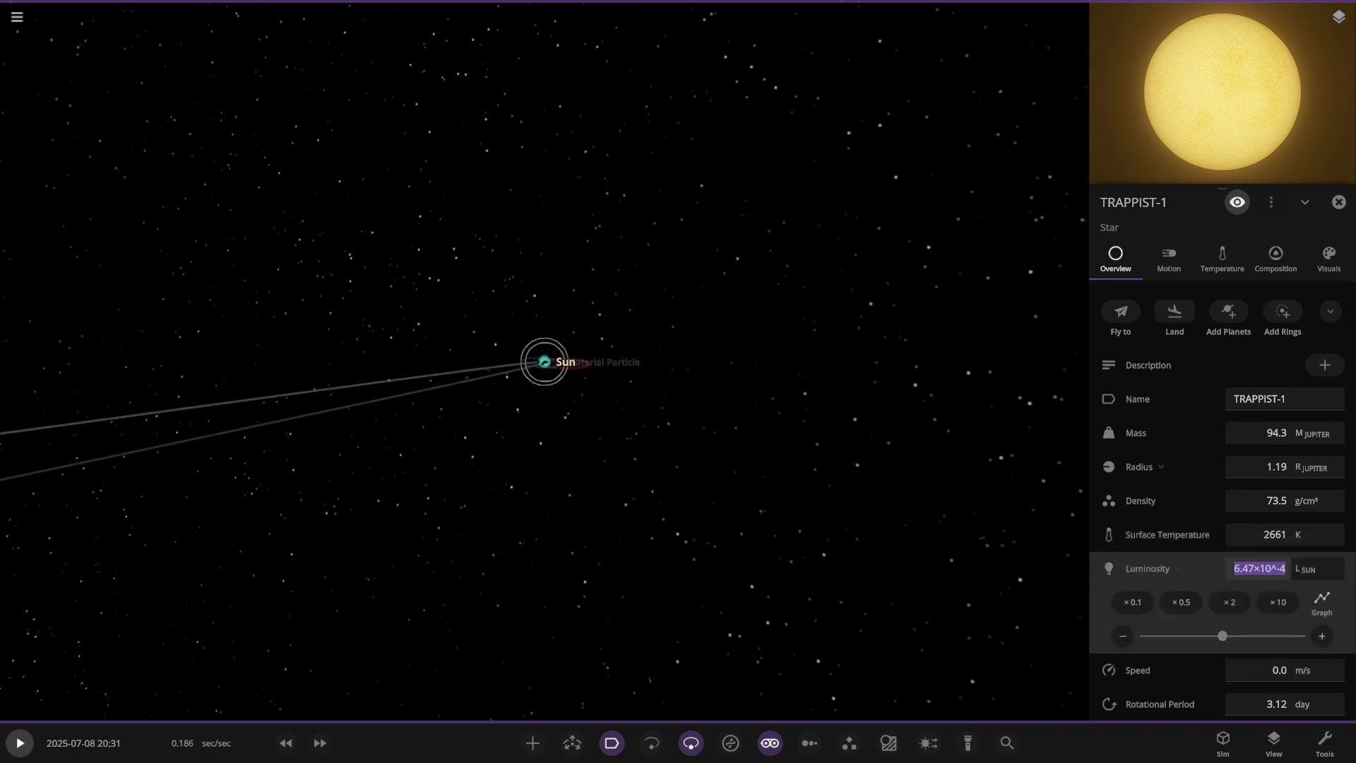
{"action": "scroll", "coordinate": [545, 362], "scroll_direction": "up", "scroll_amount": 5}
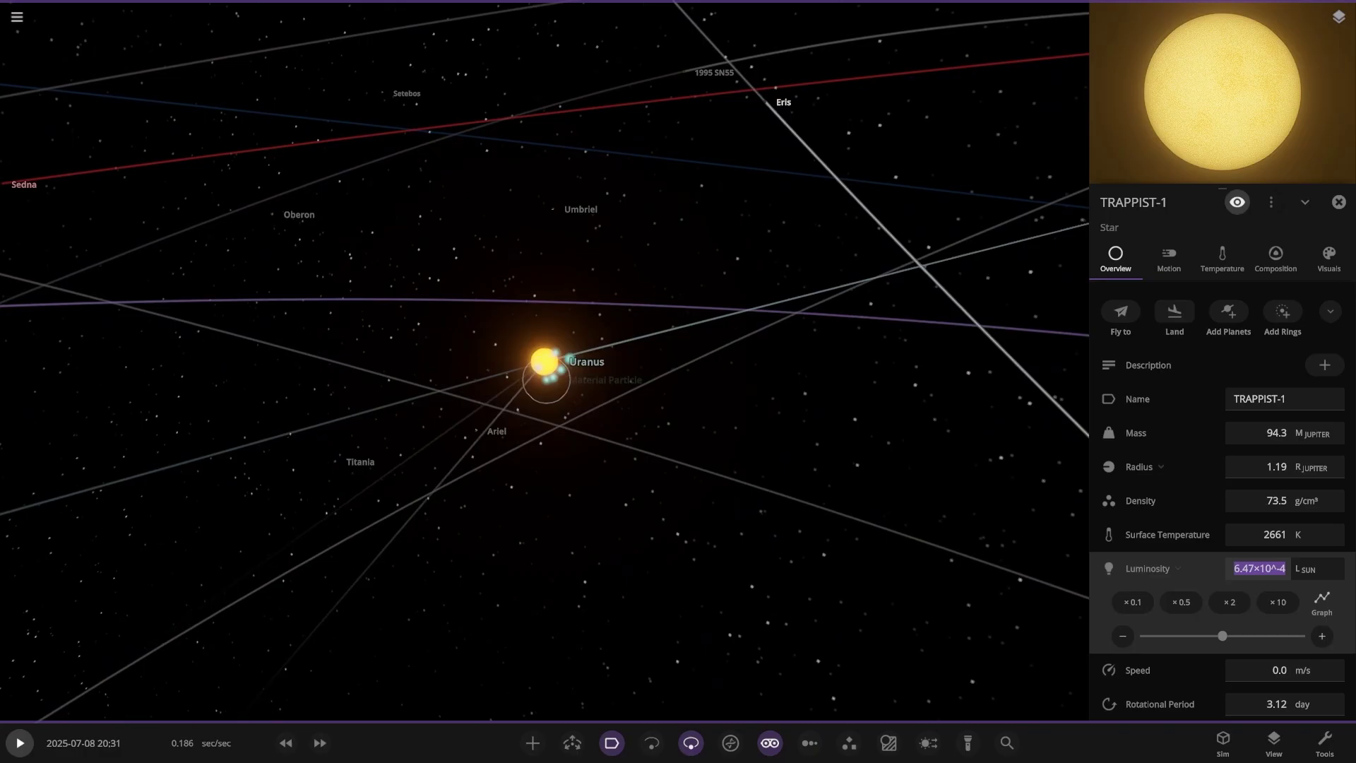
{"action": "left_click", "coordinate": [545, 362]}
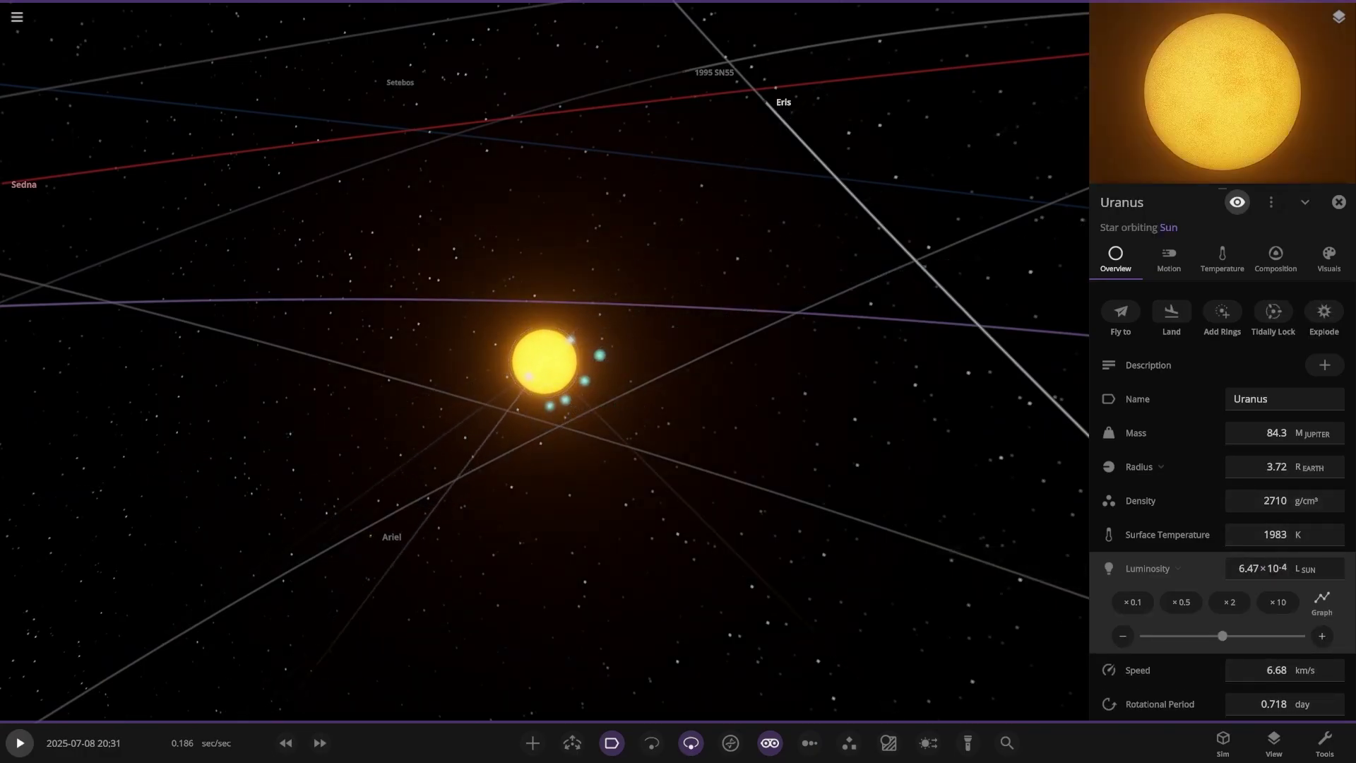
- Delete TRAPPIST-1 from the empty space outside the solar system
{"action": "scroll", "coordinate": [545, 362], "scroll_direction": "down", "scroll_amount": 10}
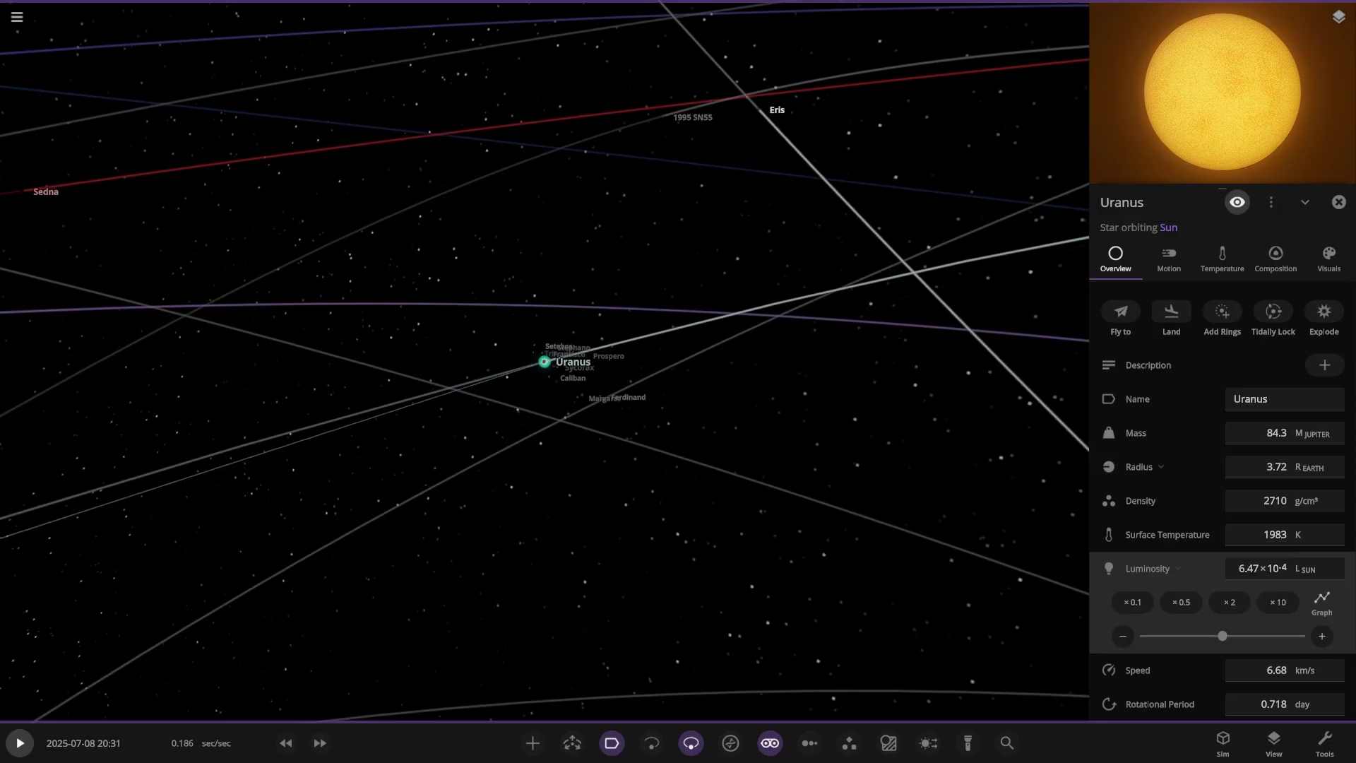
{"action": "scroll", "coordinate": [545, 361], "scroll_direction": "down", "scroll_amount": 10}
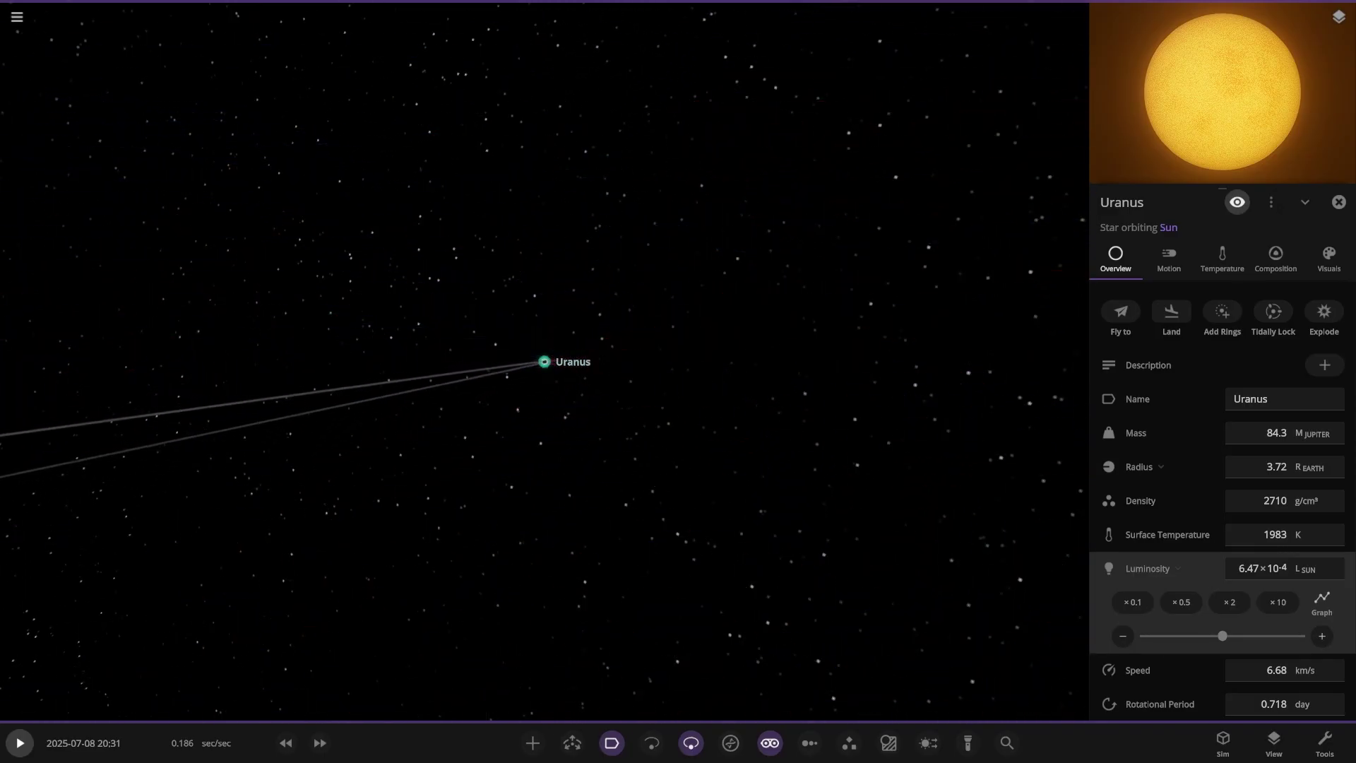
{"action": "left_click", "coordinate": [559, 404]}
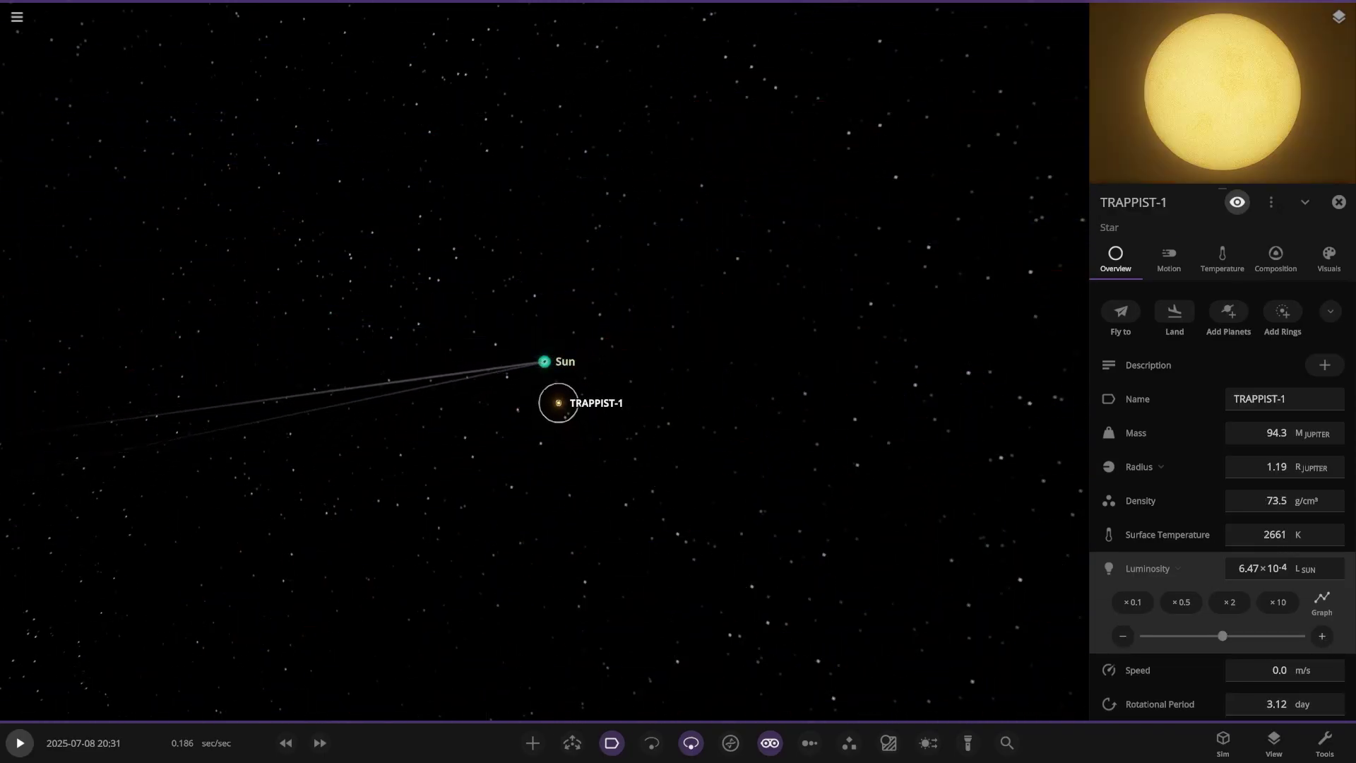
{"action": "key", "text": "Delete"}
- Select Uranus and clear all leftover material particles from the simulation
{"action": "scroll", "coordinate": [678, 362], "scroll_direction": "up", "scroll_amount": 10}
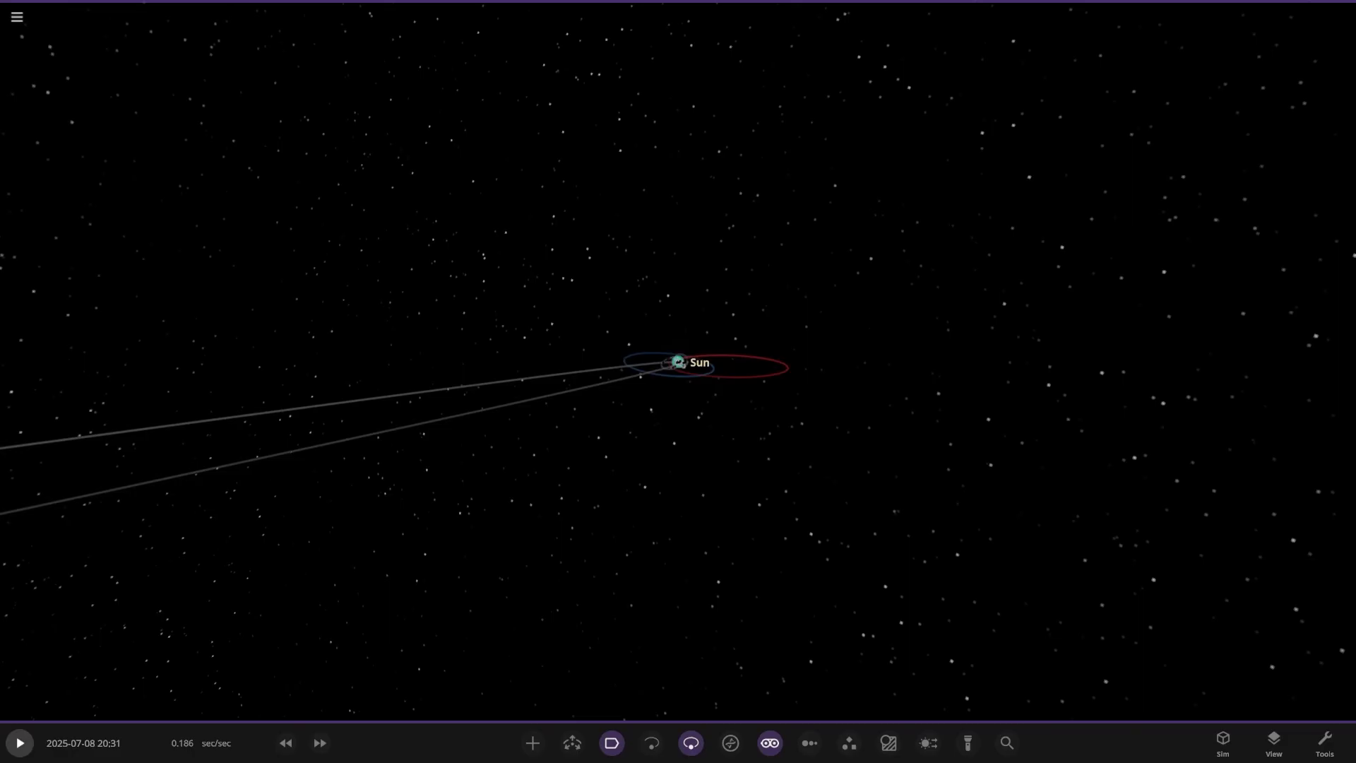
{"action": "scroll", "coordinate": [678, 362], "scroll_direction": "up", "scroll_amount": 15}
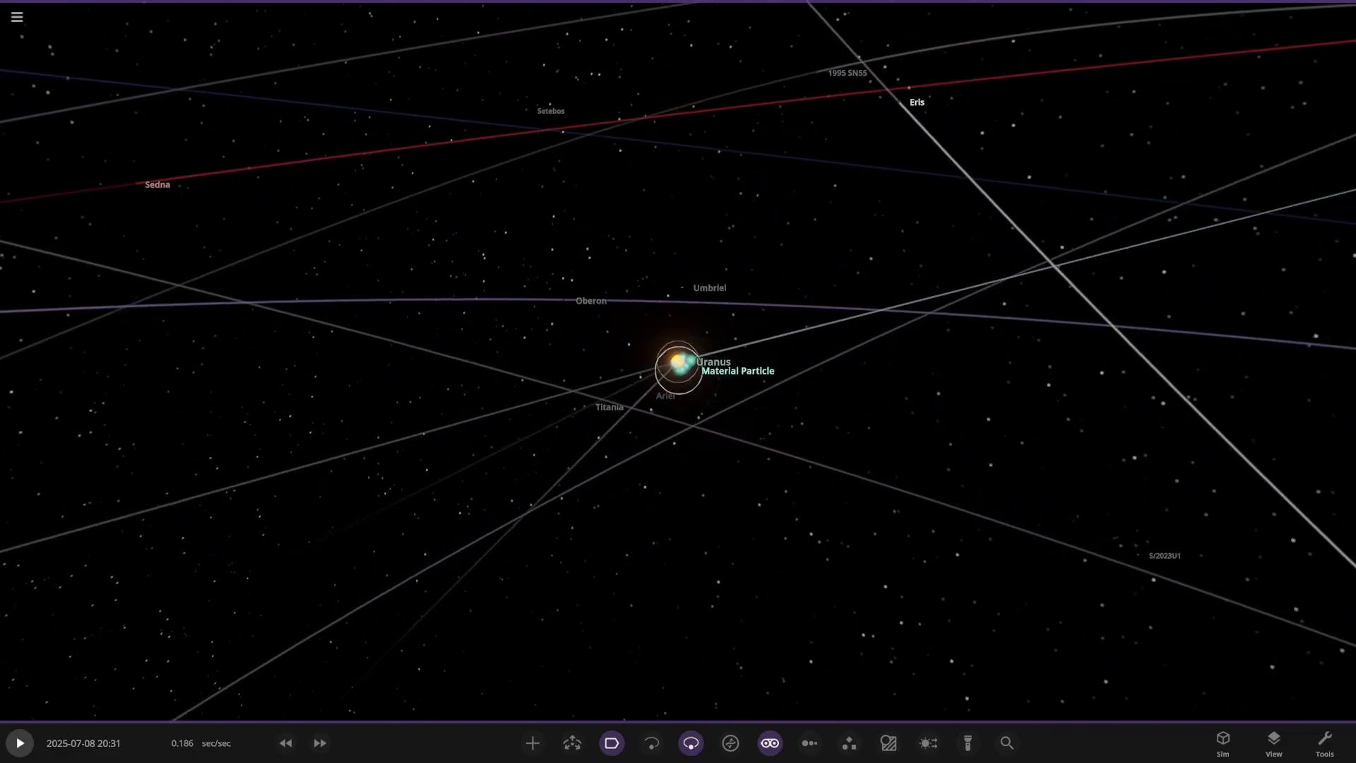
{"action": "left_click", "coordinate": [678, 361]}
{"action": "key", "text": "ctrl+d"}
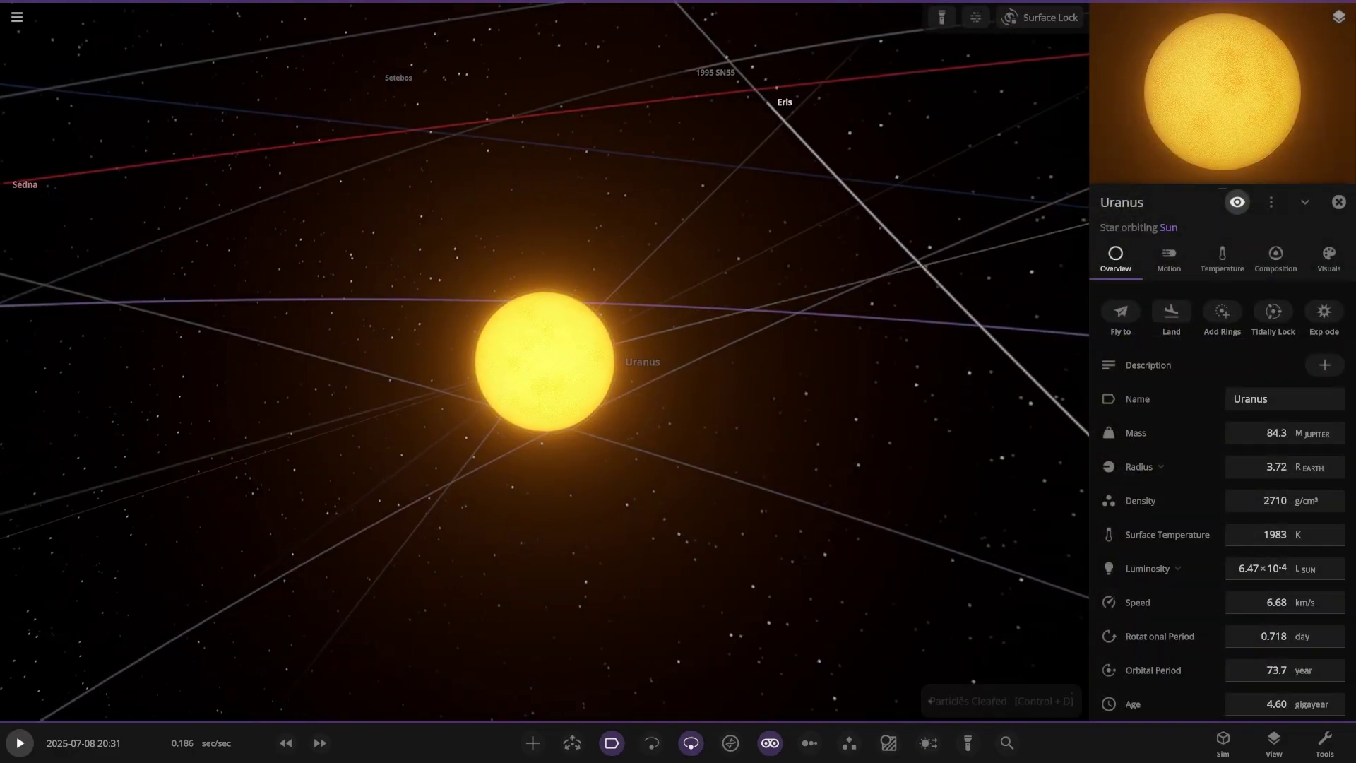
- Raise the surface temperature of Uranus to 2727 K and resume the simulation
{"action": "left_click", "coordinate": [1257, 534]}
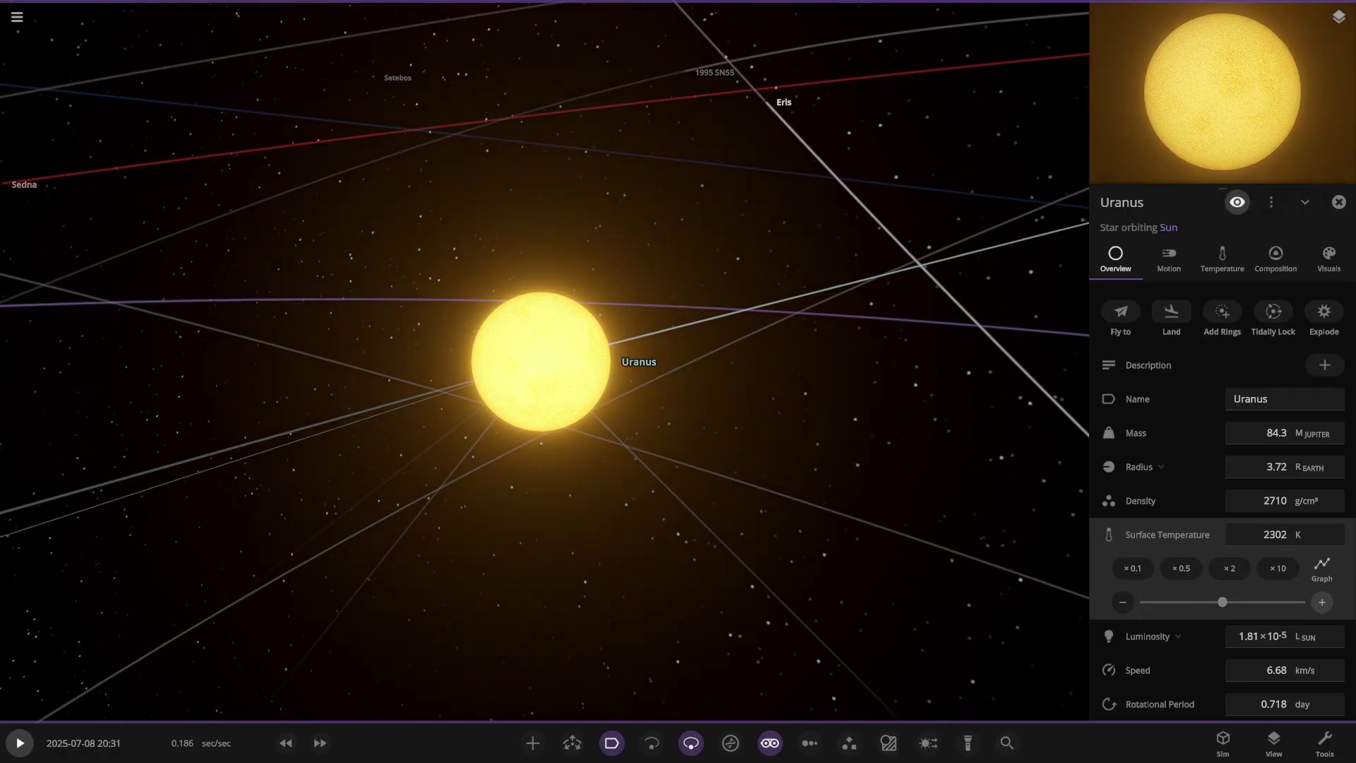
{"action": "scroll", "coordinate": [545, 362], "scroll_direction": "up", "scroll_amount": 3}
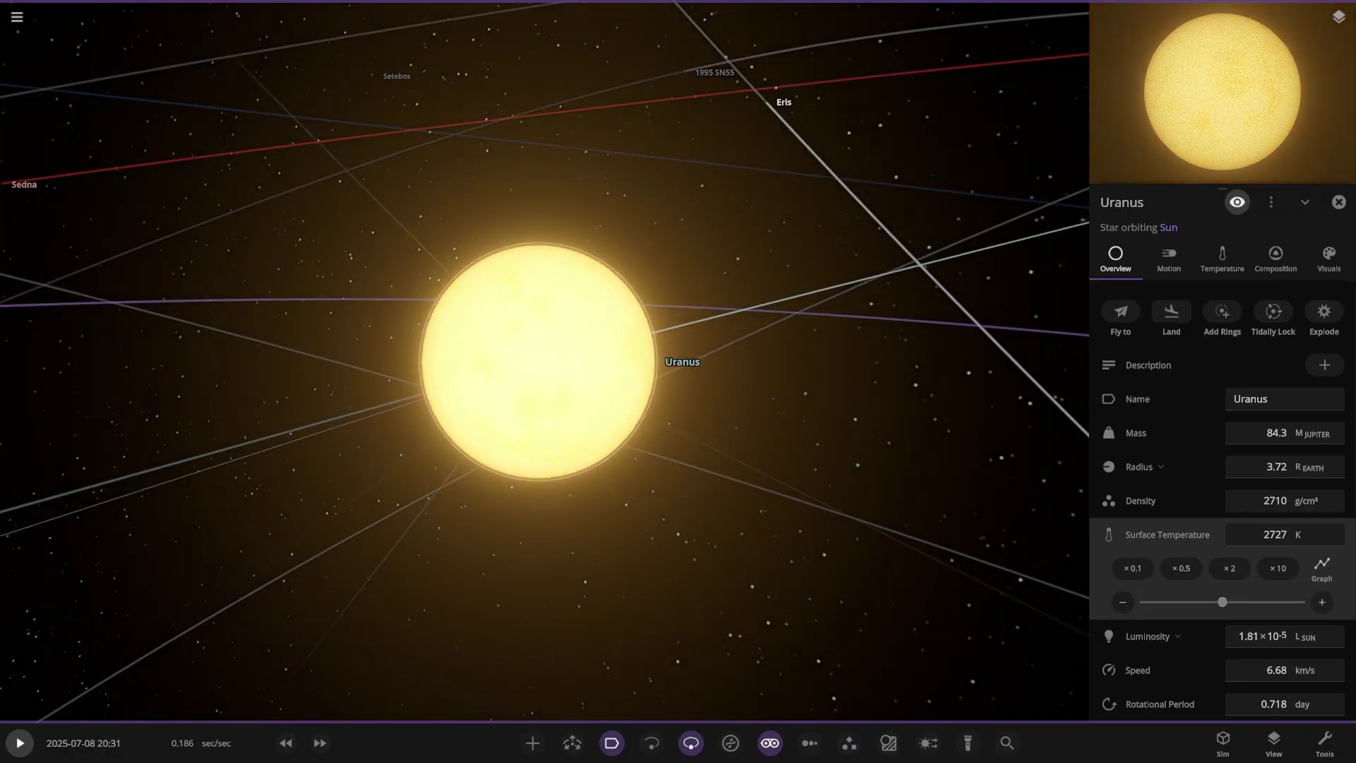
{"action": "left_click_drag", "start_coordinate": [545, 362], "coordinate": [637, 381]}
{"action": "scroll", "coordinate": [605, 373], "scroll_direction": "down", "scroll_amount": 4}
{"action": "scroll", "coordinate": [544, 361], "scroll_direction": "down", "scroll_amount": 5}
{"action": "key", "text": "space"}
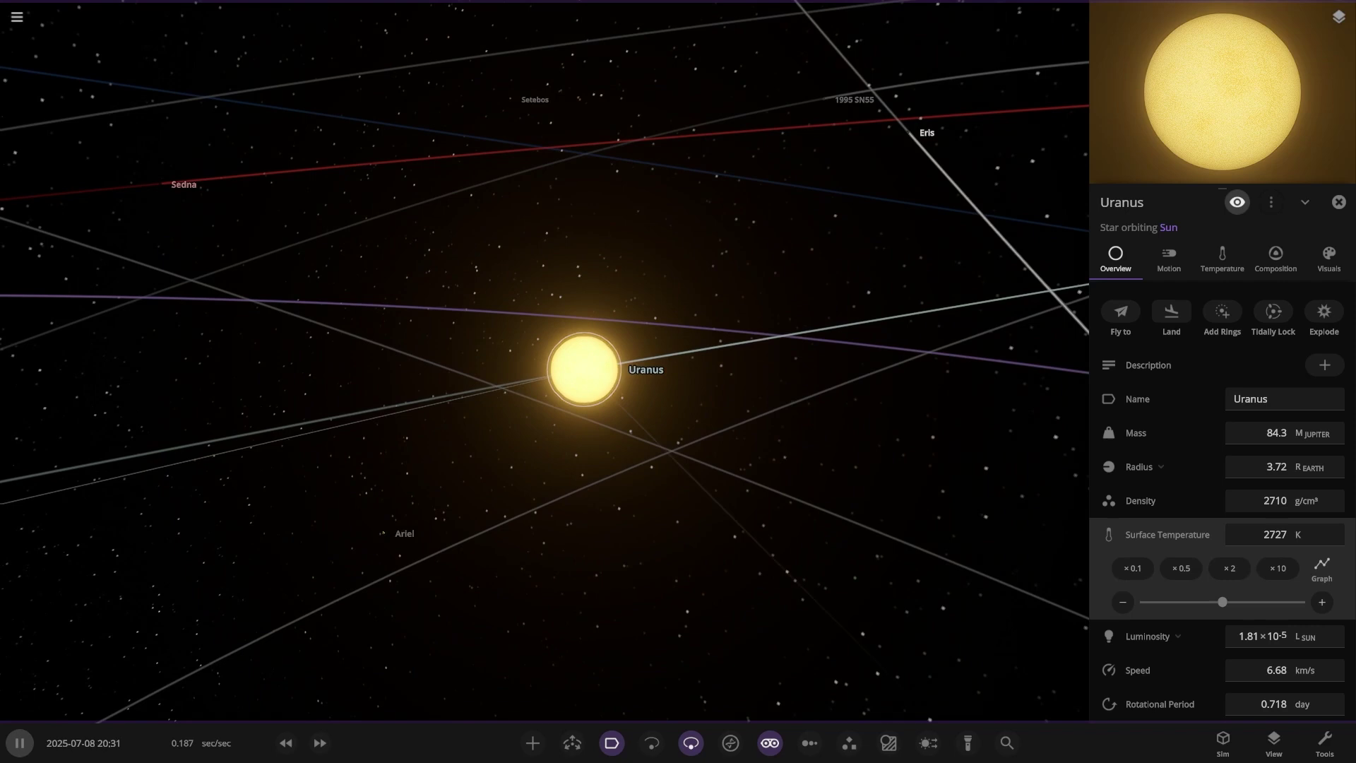
- Inspect Ariel's properties and options, select Uranus and its surrounding moons as one group, and close the group's properties
{"action": "left_click", "coordinate": [512, 388]}
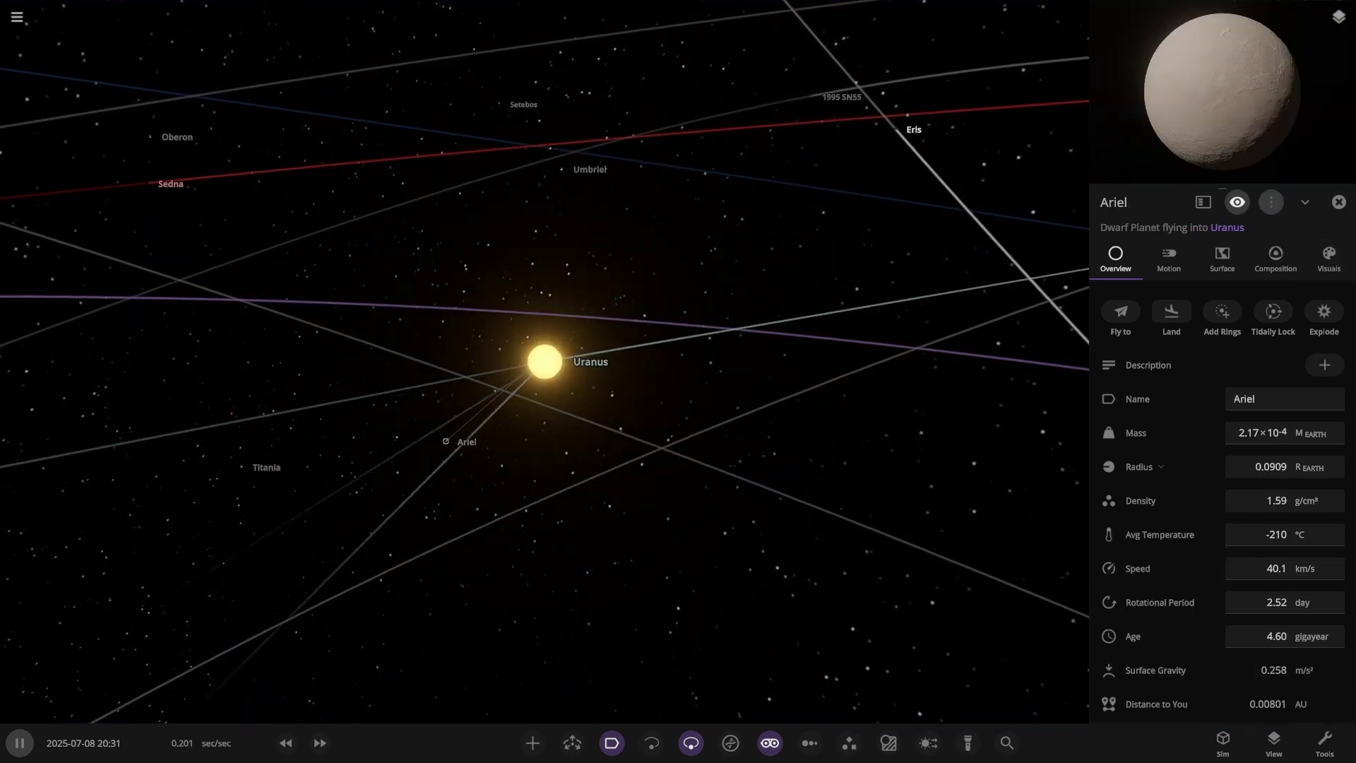
{"action": "left_click", "coordinate": [1271, 202]}
{"action": "scroll", "coordinate": [544, 362], "scroll_direction": "down", "scroll_amount": 10}
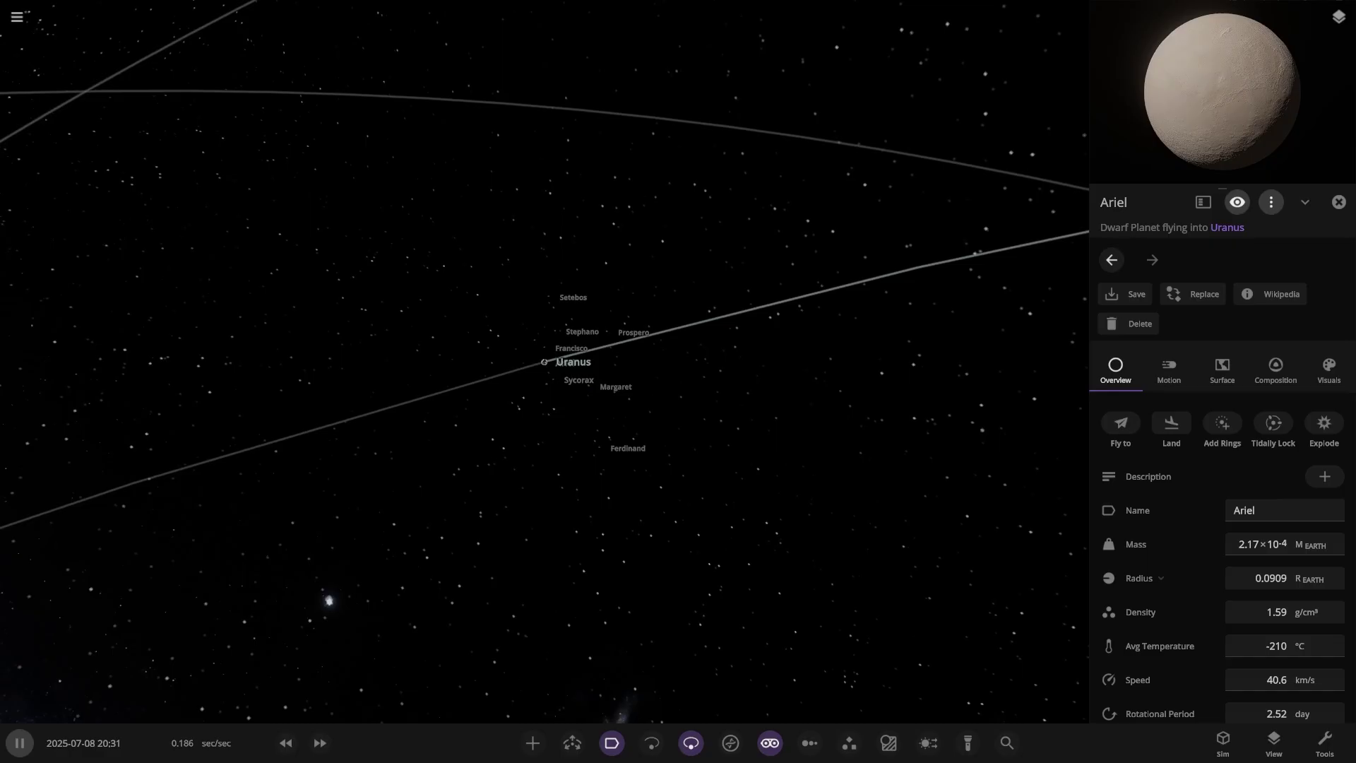
{"action": "left_click_drag", "start_coordinate": [690, 484], "coordinate": [464, 251], "text": "shift"}
{"action": "key", "text": "space"}
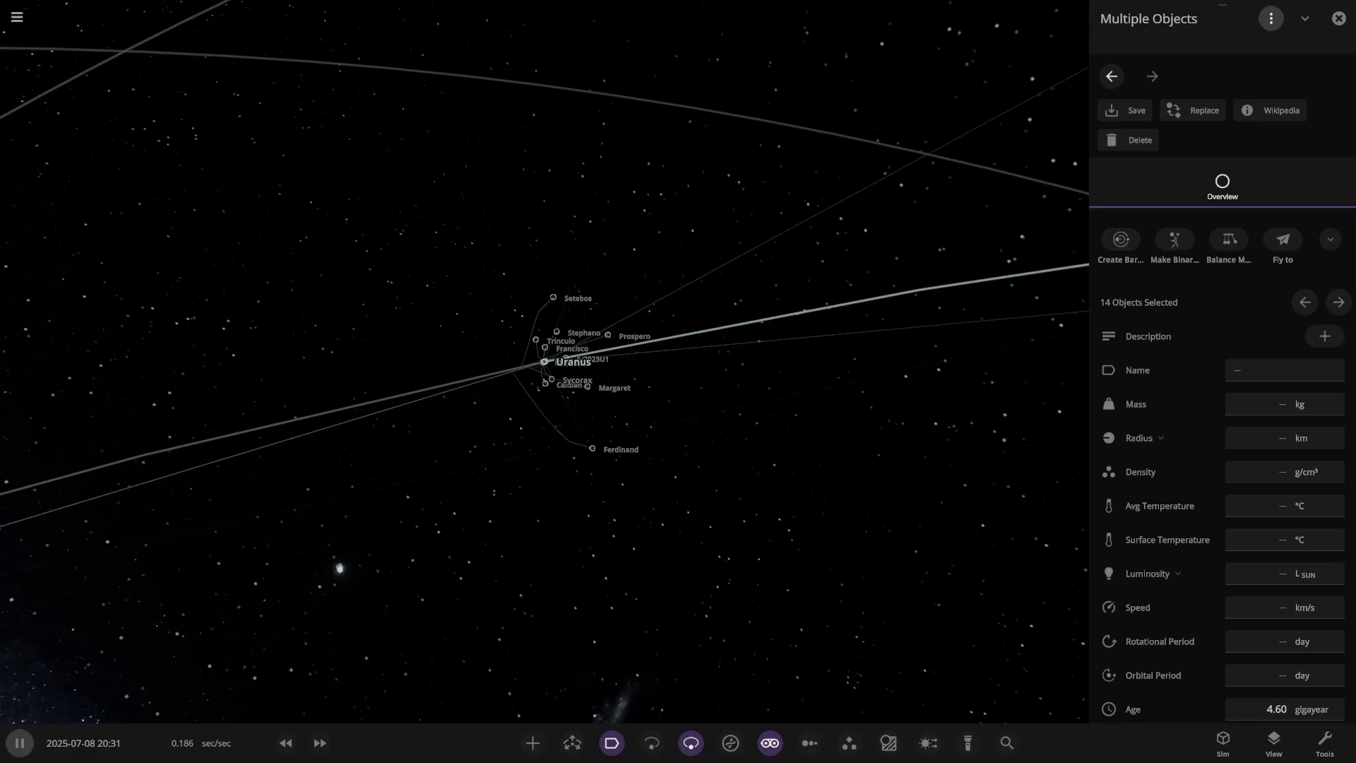
{"action": "left_click", "coordinate": [1339, 18]}
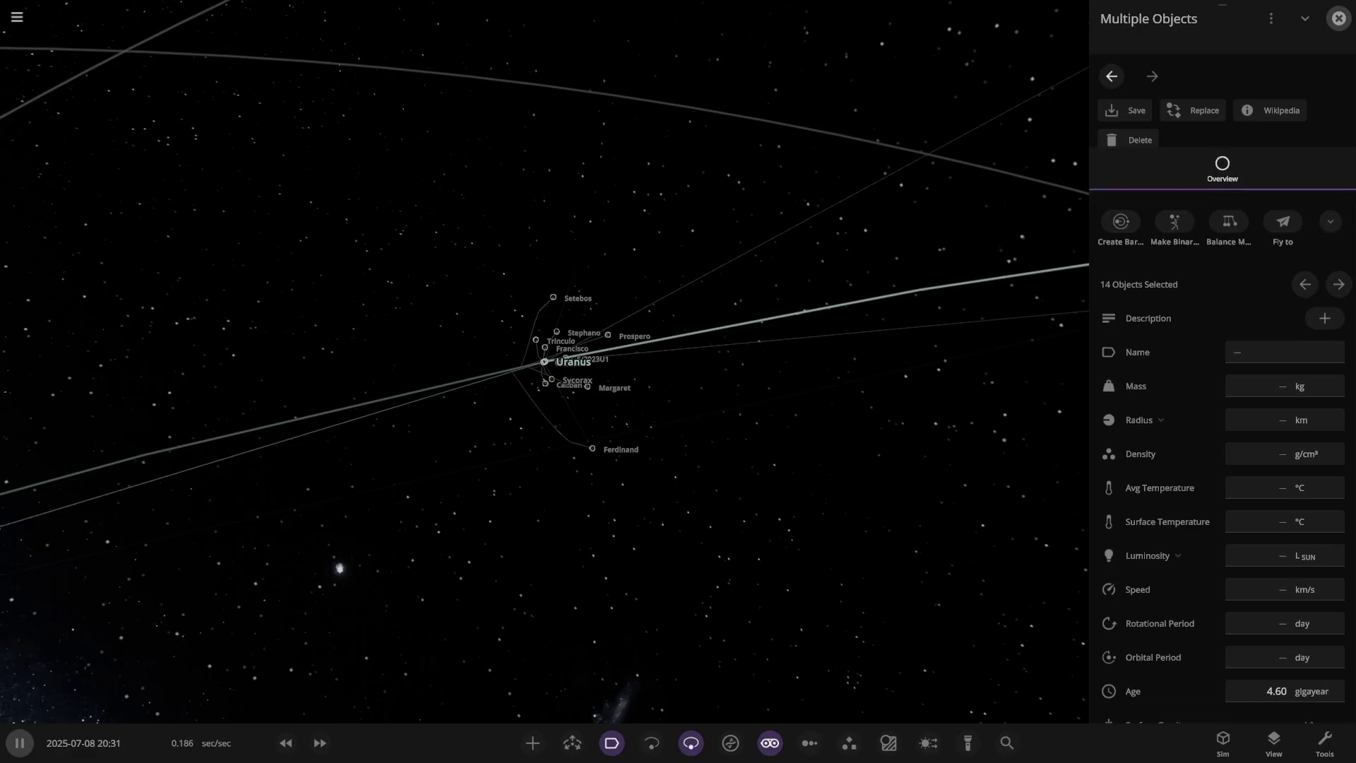
- Pause the simulation near Uranus and put Ariel into an automatic orbit around it
{"action": "left_click_drag", "start_coordinate": [918, 318], "coordinate": [794, 404]}
{"action": "scroll", "coordinate": [793, 404], "scroll_direction": "up", "scroll_amount": 3}
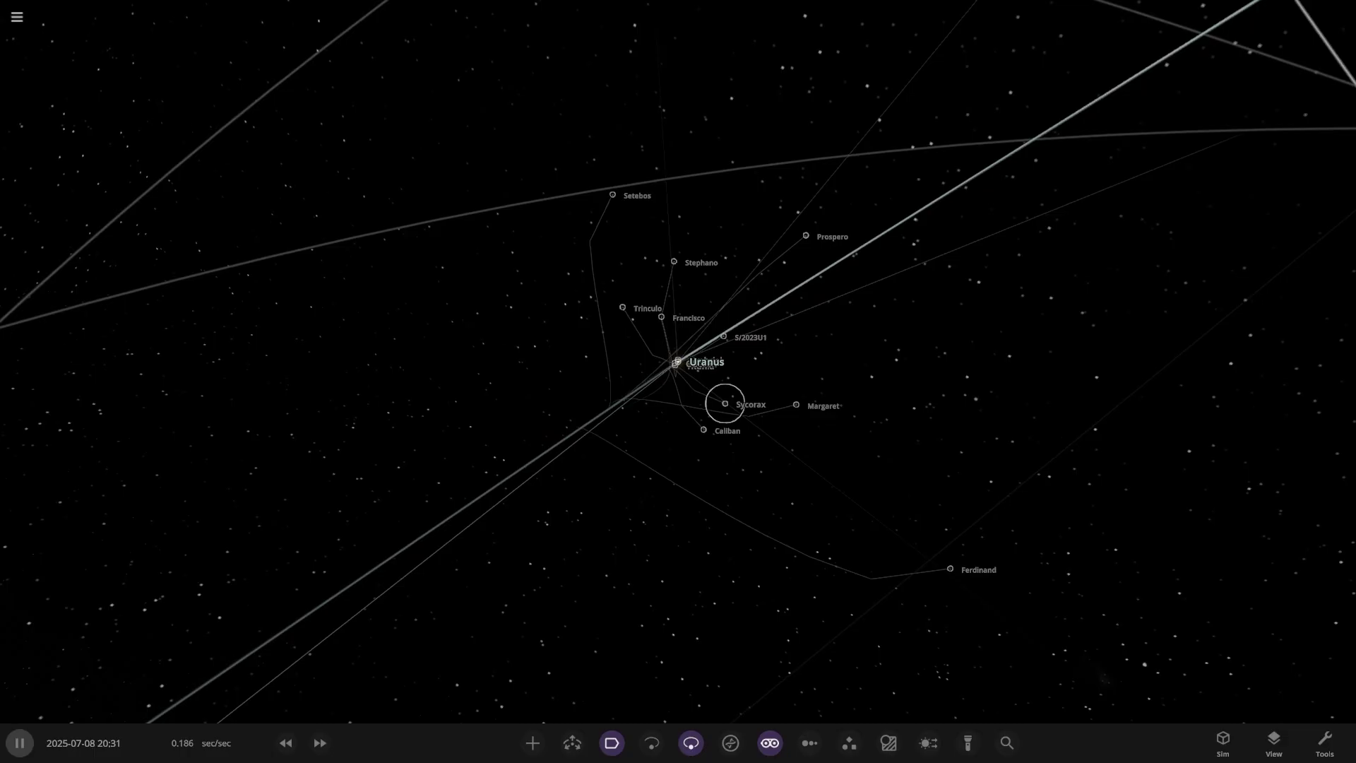
{"action": "scroll", "coordinate": [723, 402], "scroll_direction": "up", "scroll_amount": 10}
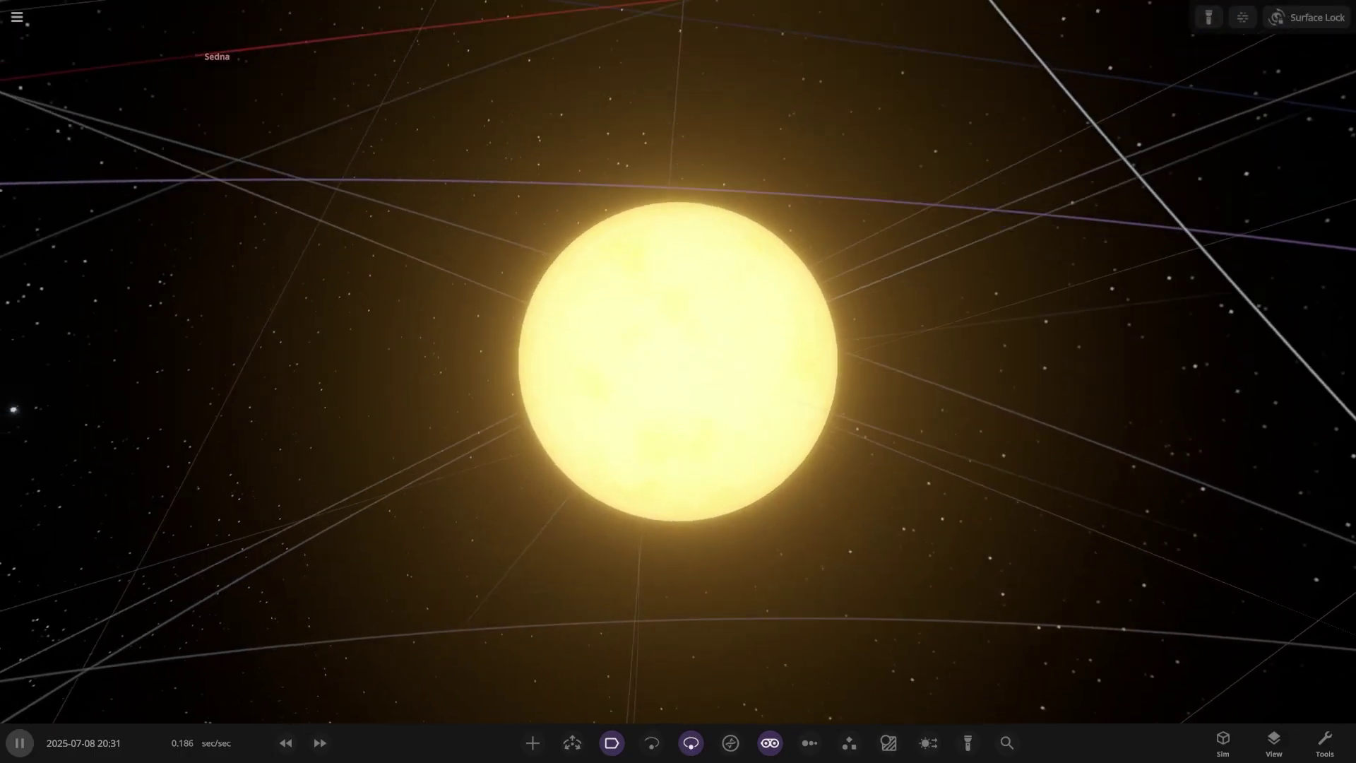
{"action": "scroll", "coordinate": [678, 362], "scroll_direction": "down", "scroll_amount": 3}
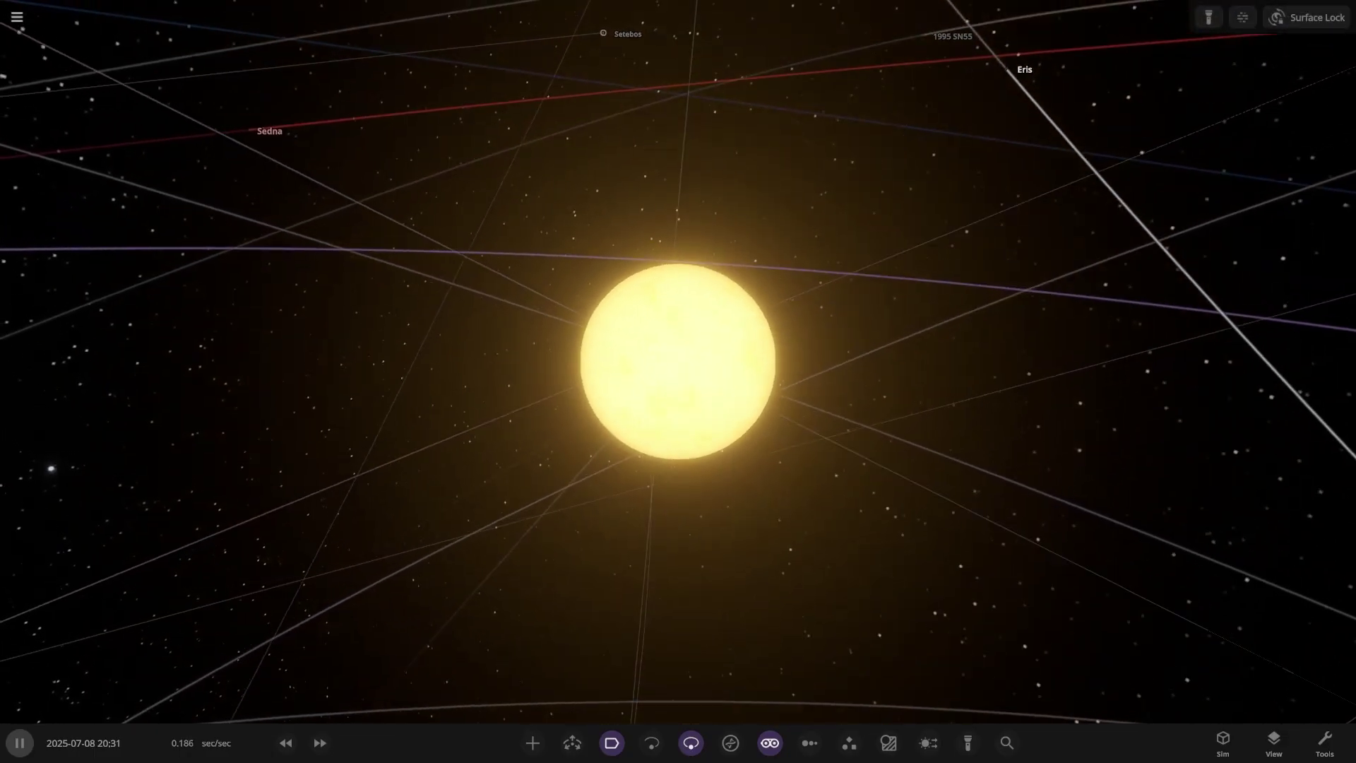
{"action": "key", "text": "space"}
{"action": "scroll", "coordinate": [678, 362], "scroll_direction": "down", "scroll_amount": 3}
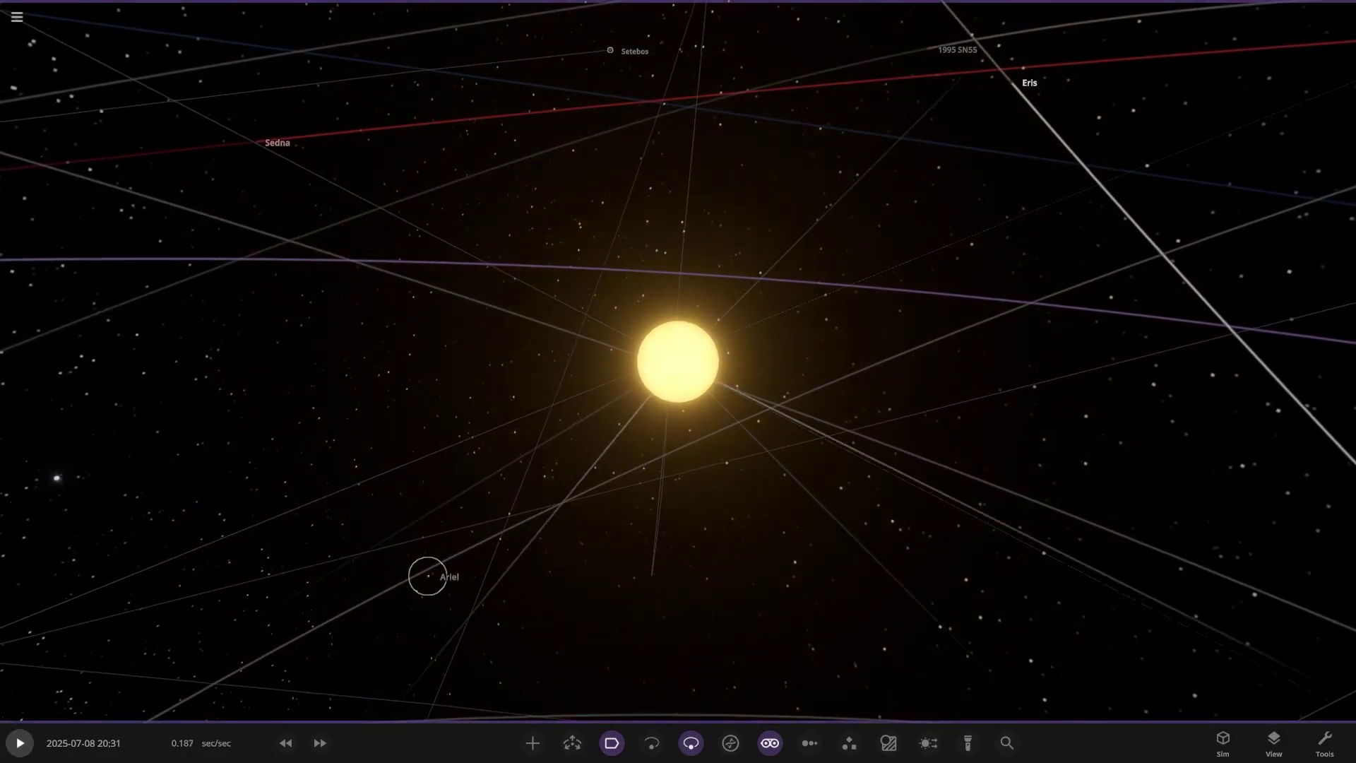
{"action": "left_click", "coordinate": [428, 576]}
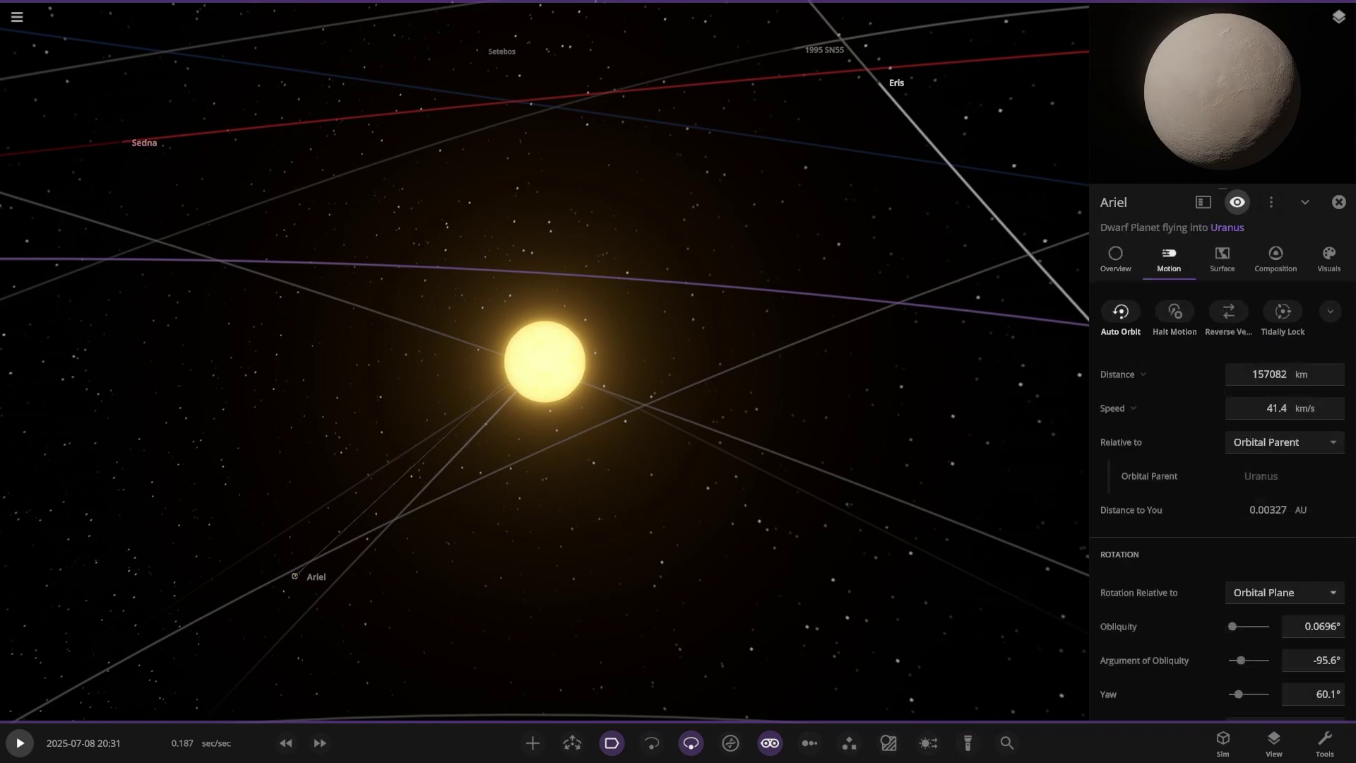
{"action": "left_click", "coordinate": [1120, 312]}
{"action": "scroll", "coordinate": [544, 362], "scroll_direction": "down", "scroll_amount": 4}
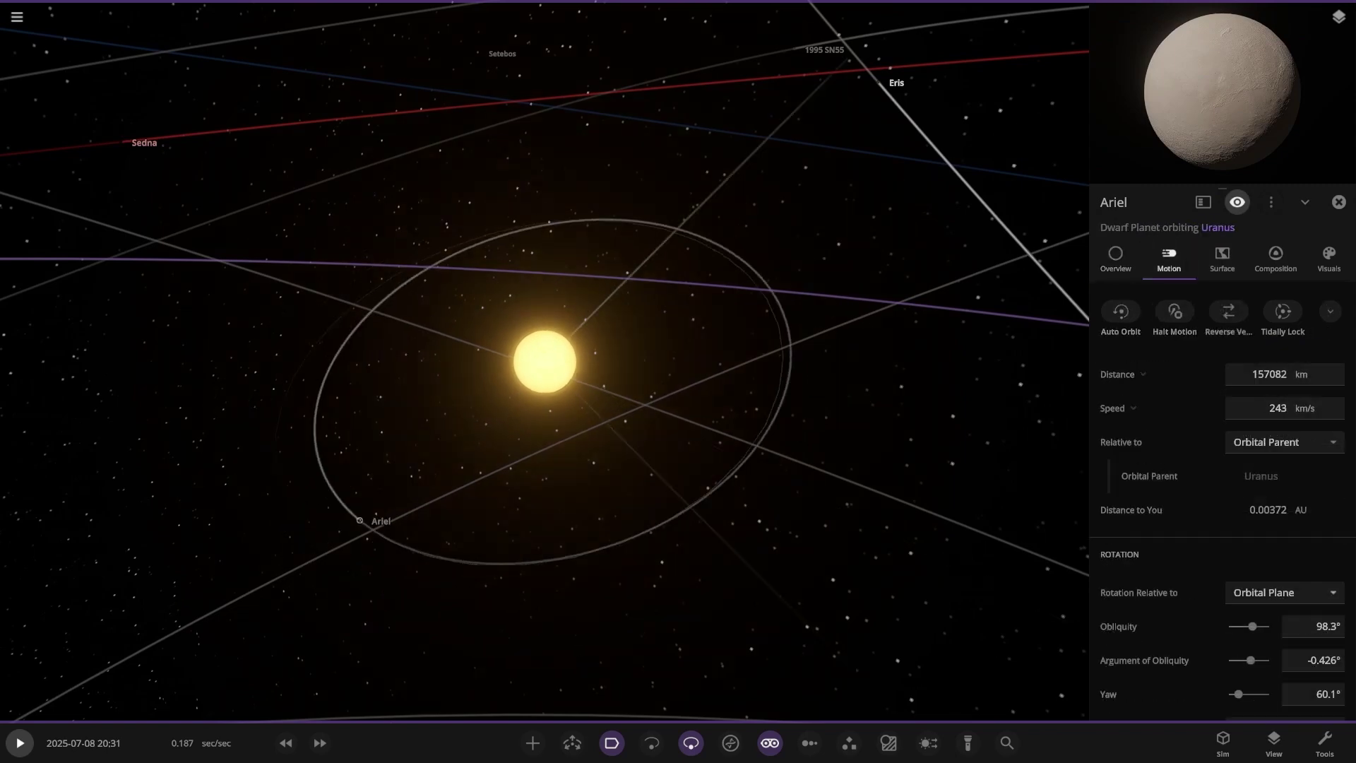
- Put the moons Titania and Umbriel into automatic orbits around Uranus
{"action": "left_click", "coordinate": [559, 188]}
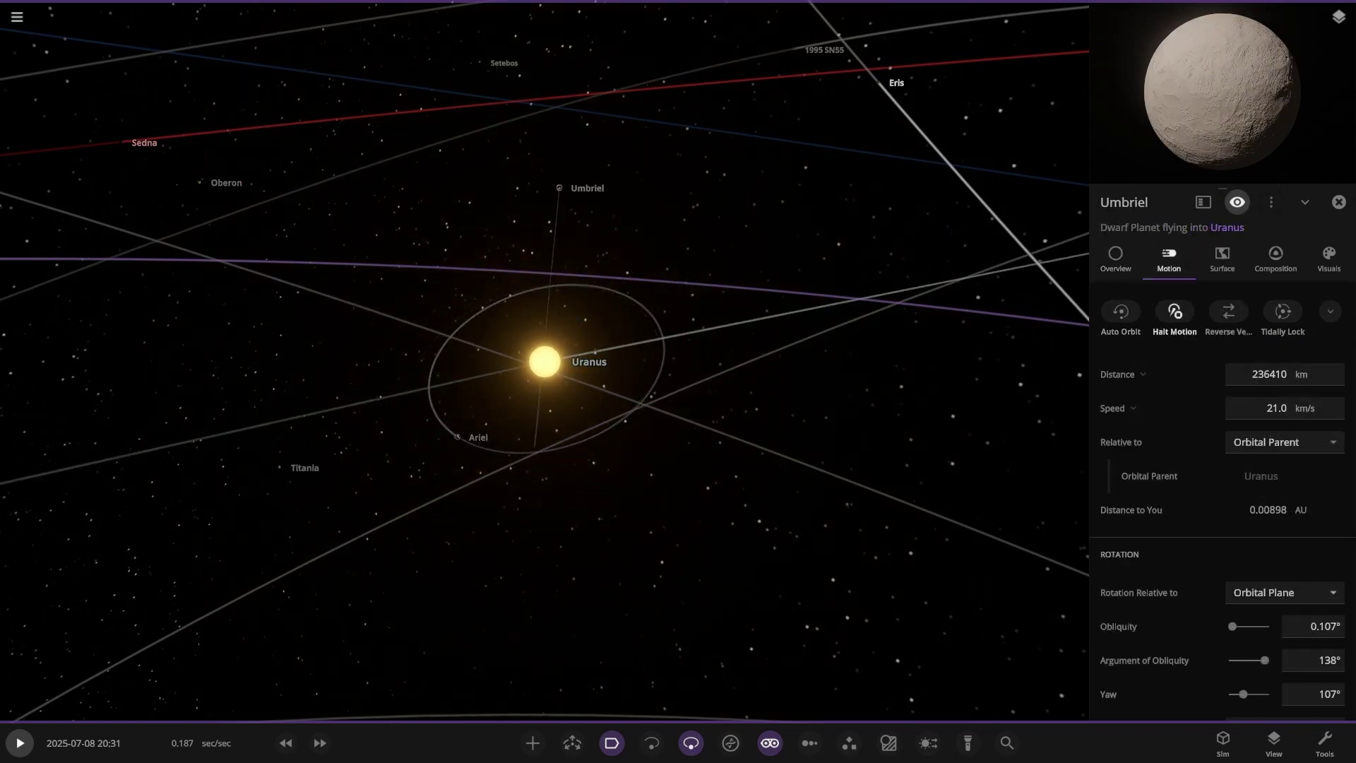
{"action": "left_click_drag", "start_coordinate": [280, 480], "coordinate": [358, 459]}
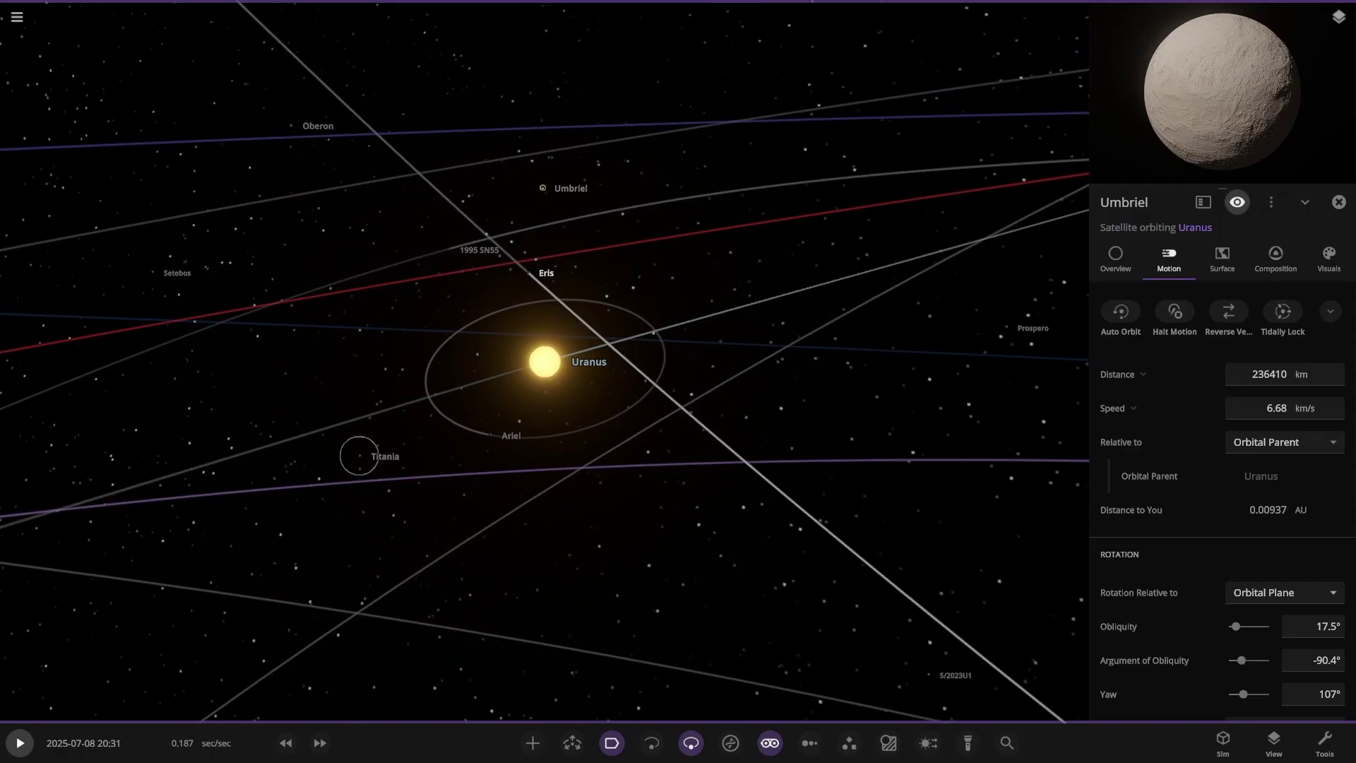
{"action": "left_click", "coordinate": [362, 455]}
{"action": "left_click", "coordinate": [1121, 311]}
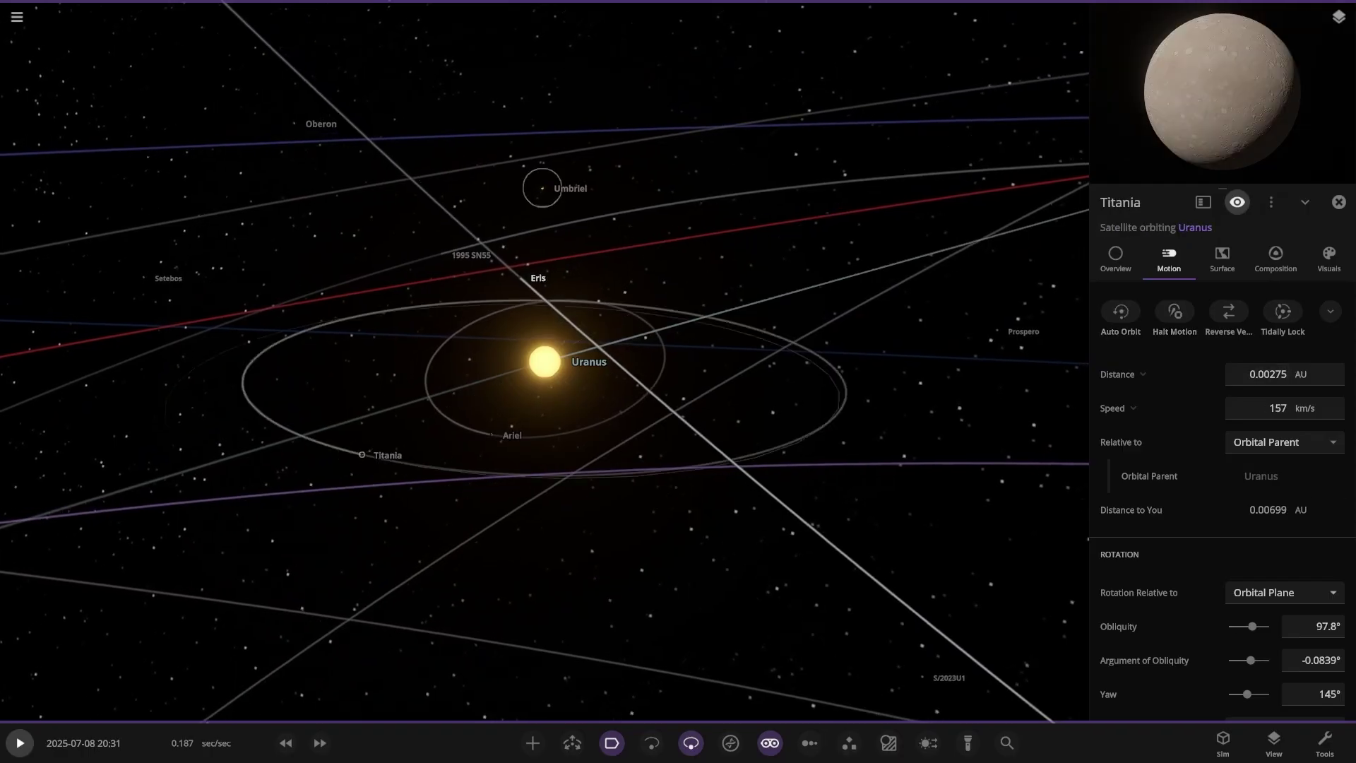
{"action": "left_click", "coordinate": [543, 188]}
{"action": "left_click", "coordinate": [1121, 311]}
- Give the moon Oberon an automatic orbit around Uranus
{"action": "scroll", "coordinate": [544, 362], "scroll_direction": "down", "scroll_amount": 4}
{"action": "left_click_drag", "start_coordinate": [545, 362], "coordinate": [464, 397]}
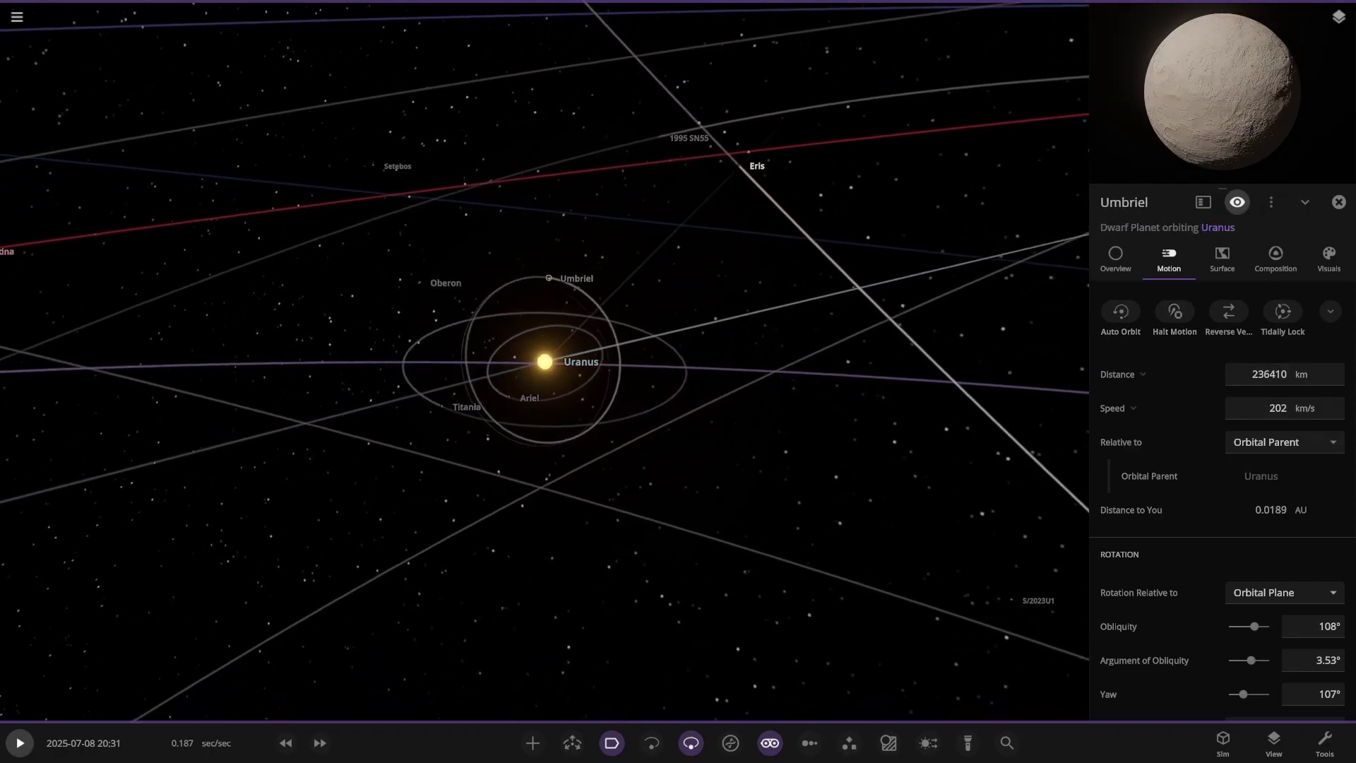
{"action": "left_click", "coordinate": [418, 283]}
- Put the outer moons Francisco, S/2023U1 and Sycorax into automatic orbits around Uranus
{"action": "scroll", "coordinate": [544, 362], "scroll_direction": "down", "scroll_amount": 5}
{"action": "left_click_drag", "start_coordinate": [545, 362], "coordinate": [485, 425]}
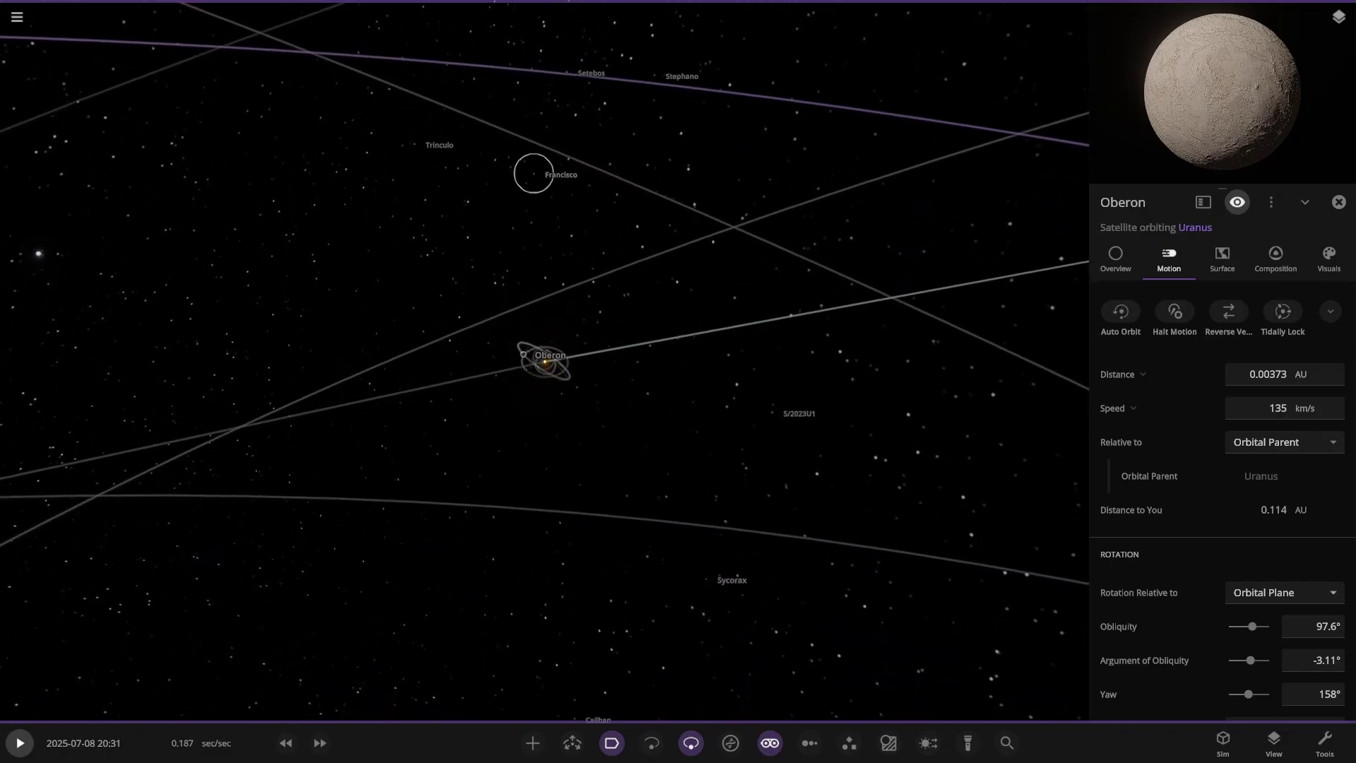
{"action": "left_click", "coordinate": [533, 174]}
{"action": "left_click", "coordinate": [771, 412]}
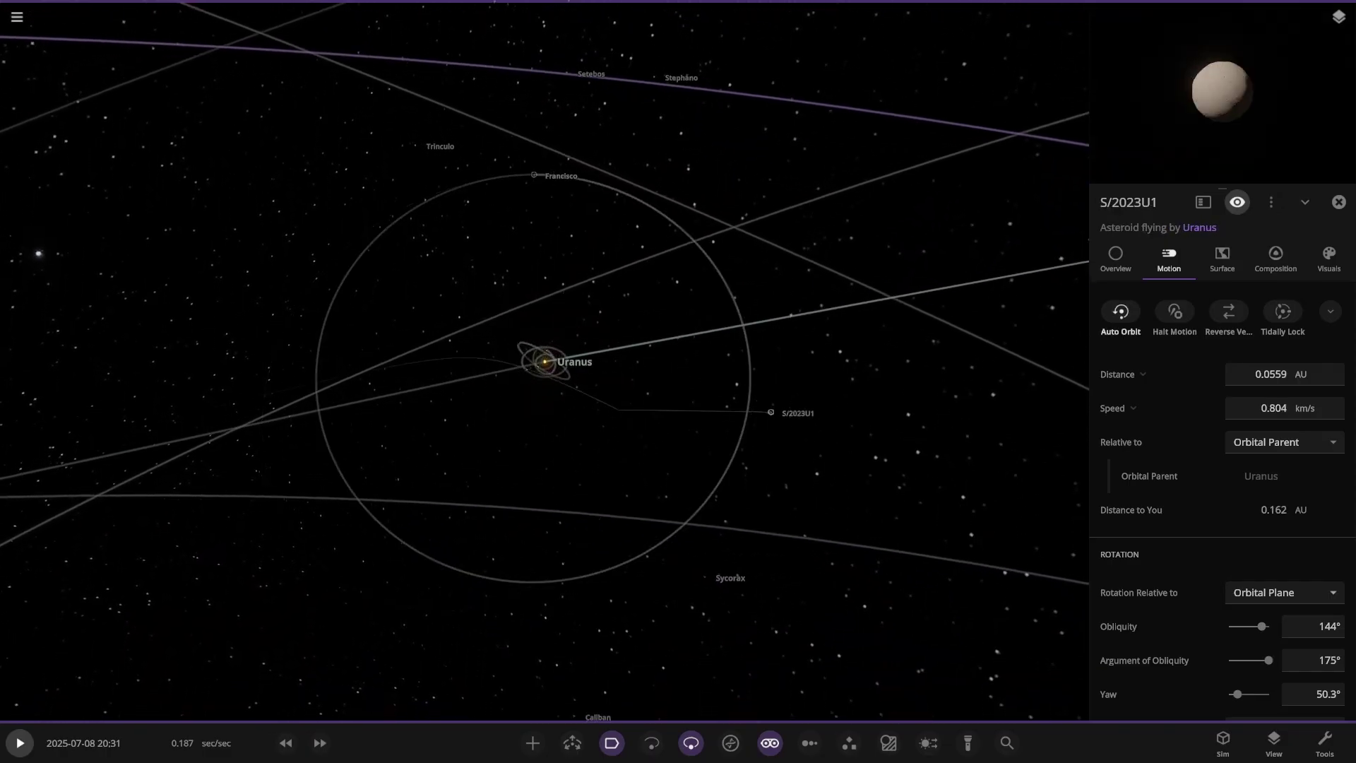
{"action": "left_click", "coordinate": [704, 577]}
{"action": "left_click", "coordinate": [1121, 312]}
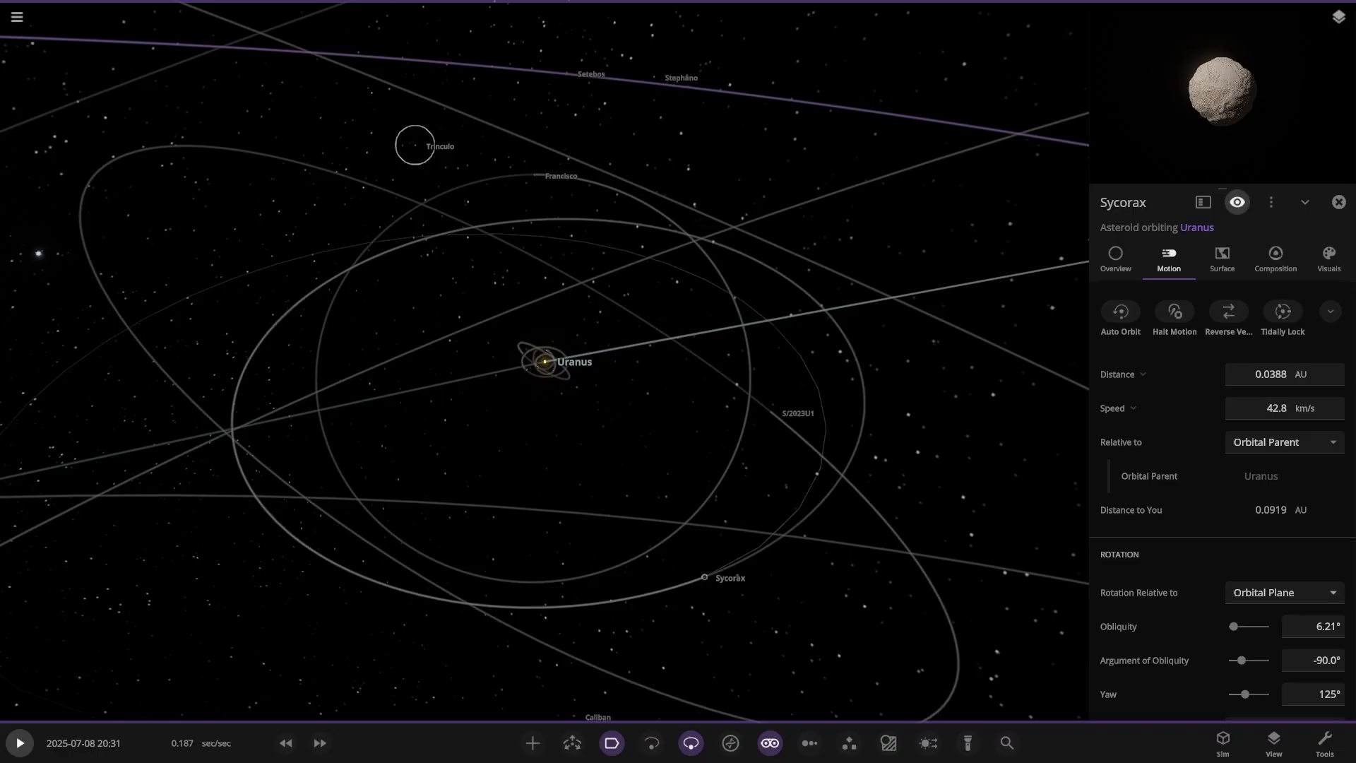
- Put the outer moons Trinculo and Setebos into automatic orbits around Uranus
{"action": "left_click", "coordinate": [415, 145]}
{"action": "double_click", "coordinate": [567, 73]}
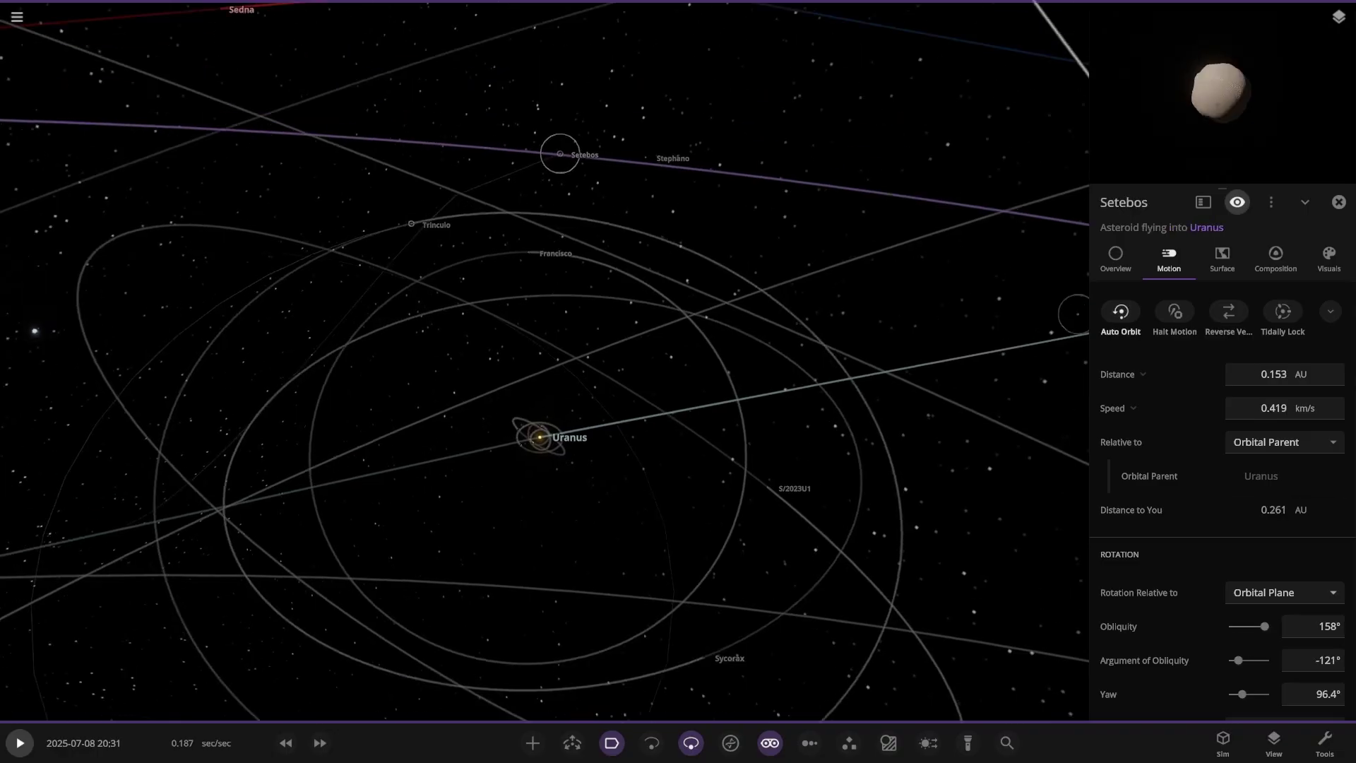
{"action": "left_click", "coordinate": [1121, 311]}
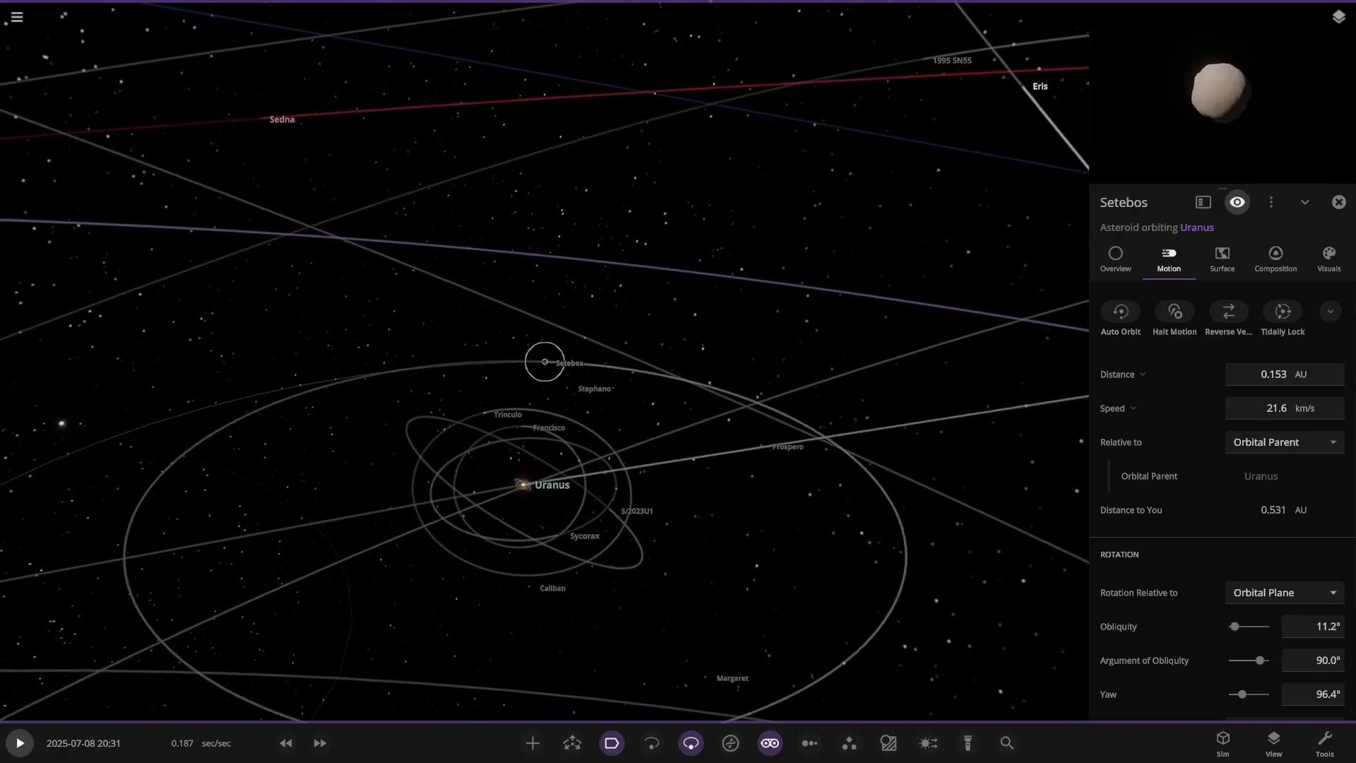
- Put Stephano and Caliban into automatic orbits around Uranus and close the moon's properties
{"action": "double_click", "coordinate": [566, 386]}
{"action": "left_click", "coordinate": [1121, 312]}
{"action": "left_click", "coordinate": [684, 643]}
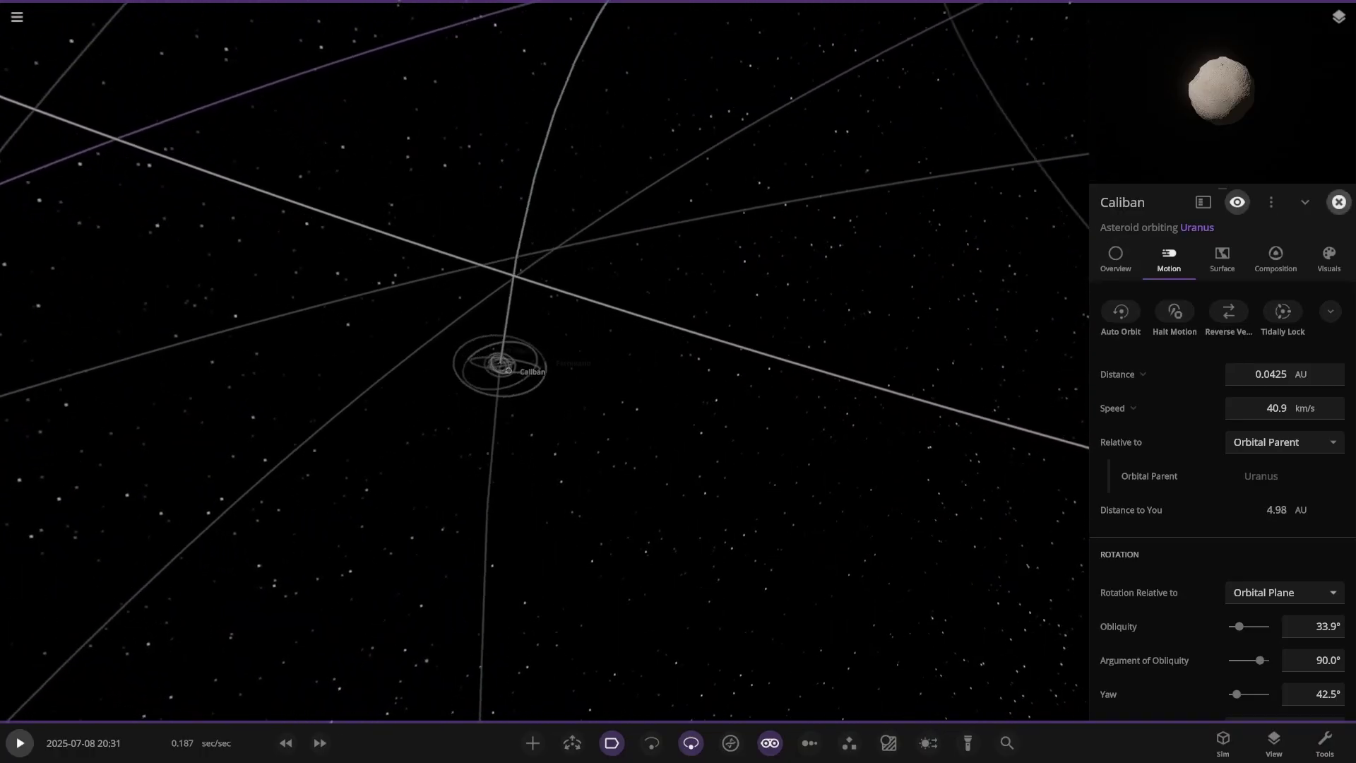
{"action": "left_click", "coordinate": [1338, 202]}
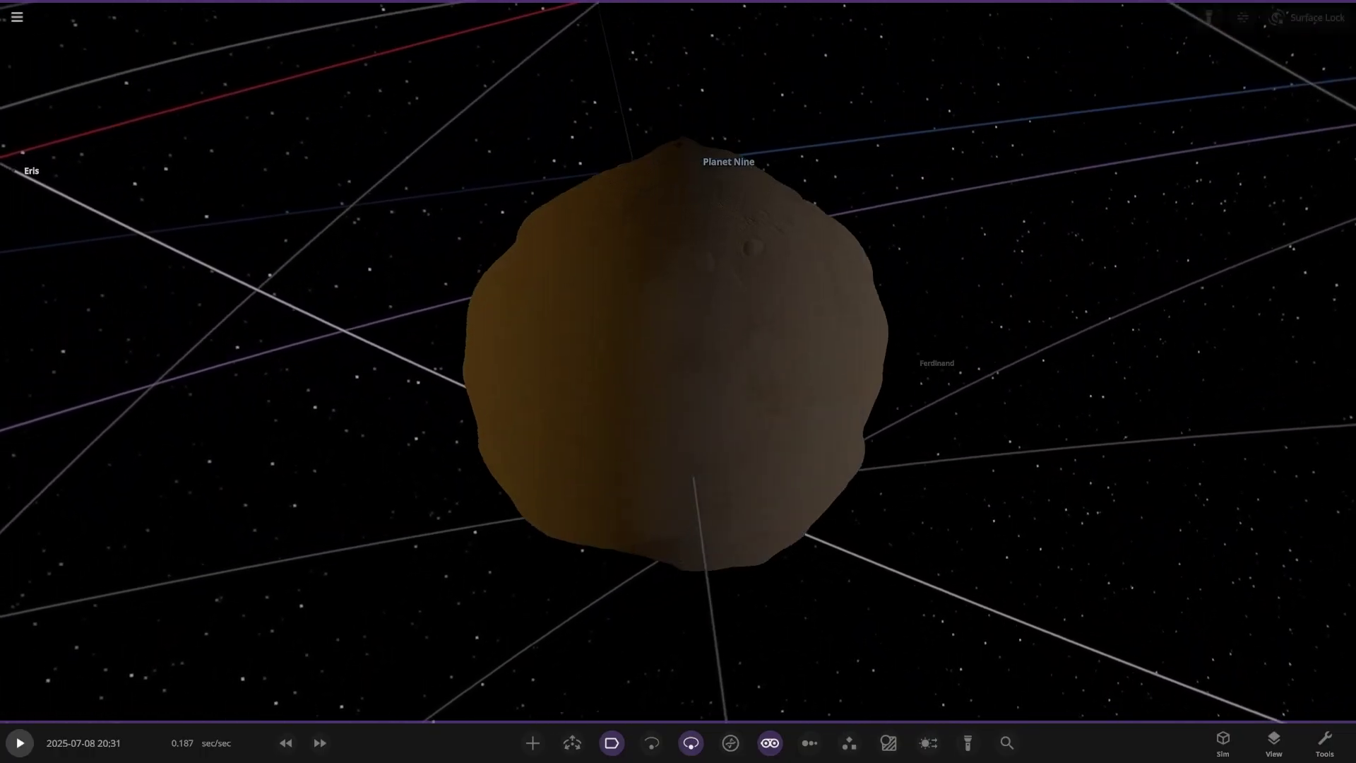
- Hide the labels and orbit lines to view Uranus from the moon Ferdinand, and fly to Uranus
{"action": "scroll", "coordinate": [678, 360], "scroll_direction": "down", "scroll_amount": 5}
{"action": "scroll", "coordinate": [678, 361], "scroll_direction": "up", "scroll_amount": 6}
{"action": "key", "text": "l"}
{"action": "key", "text": "o"}
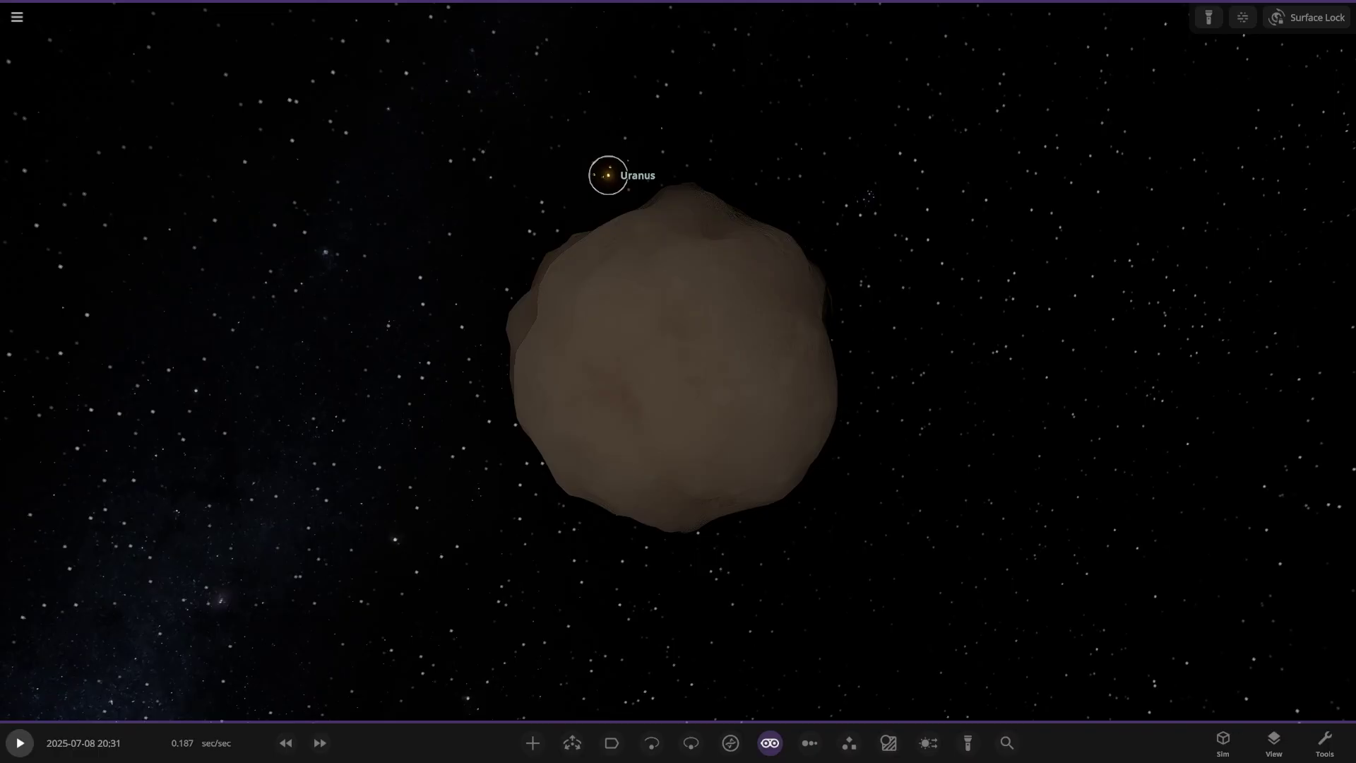
{"action": "left_click", "coordinate": [608, 175]}
{"action": "left_click", "coordinate": [608, 353]}
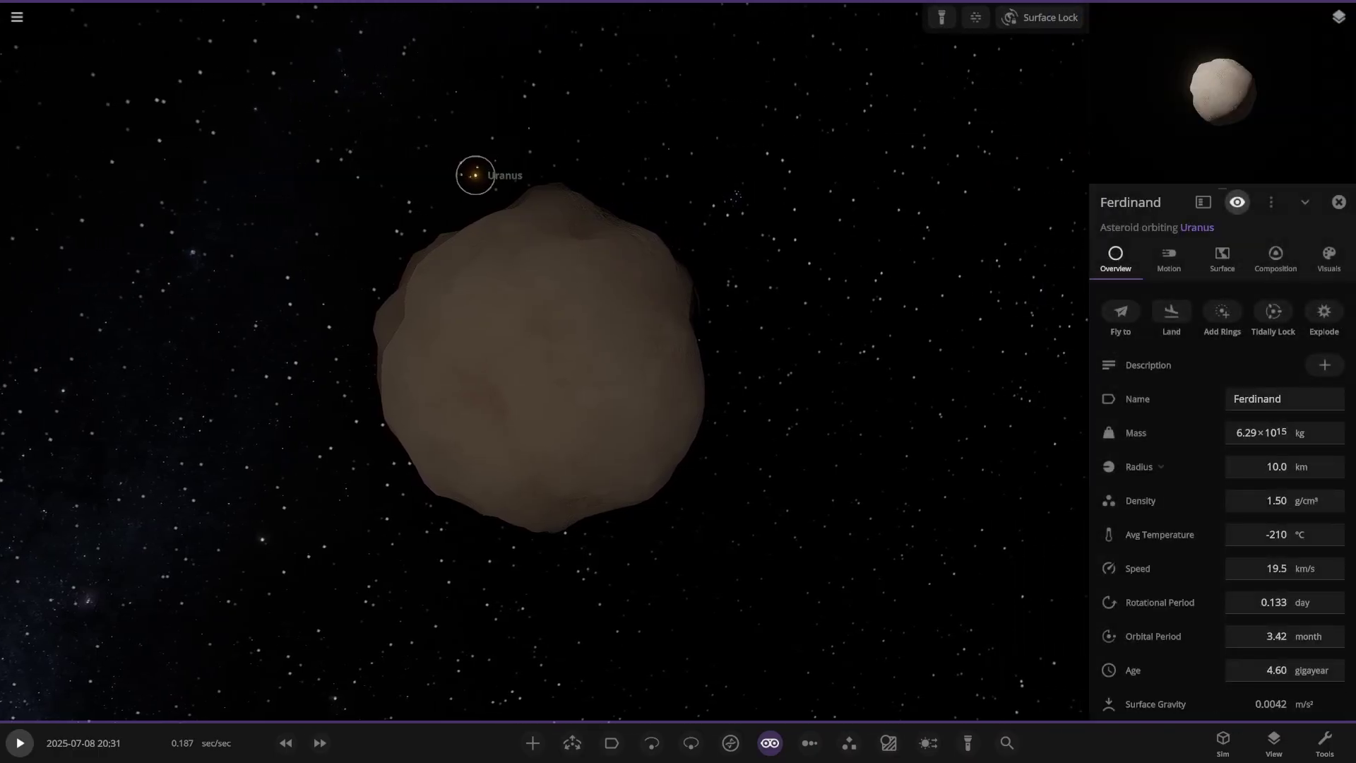
{"action": "double_click", "coordinate": [475, 175]}
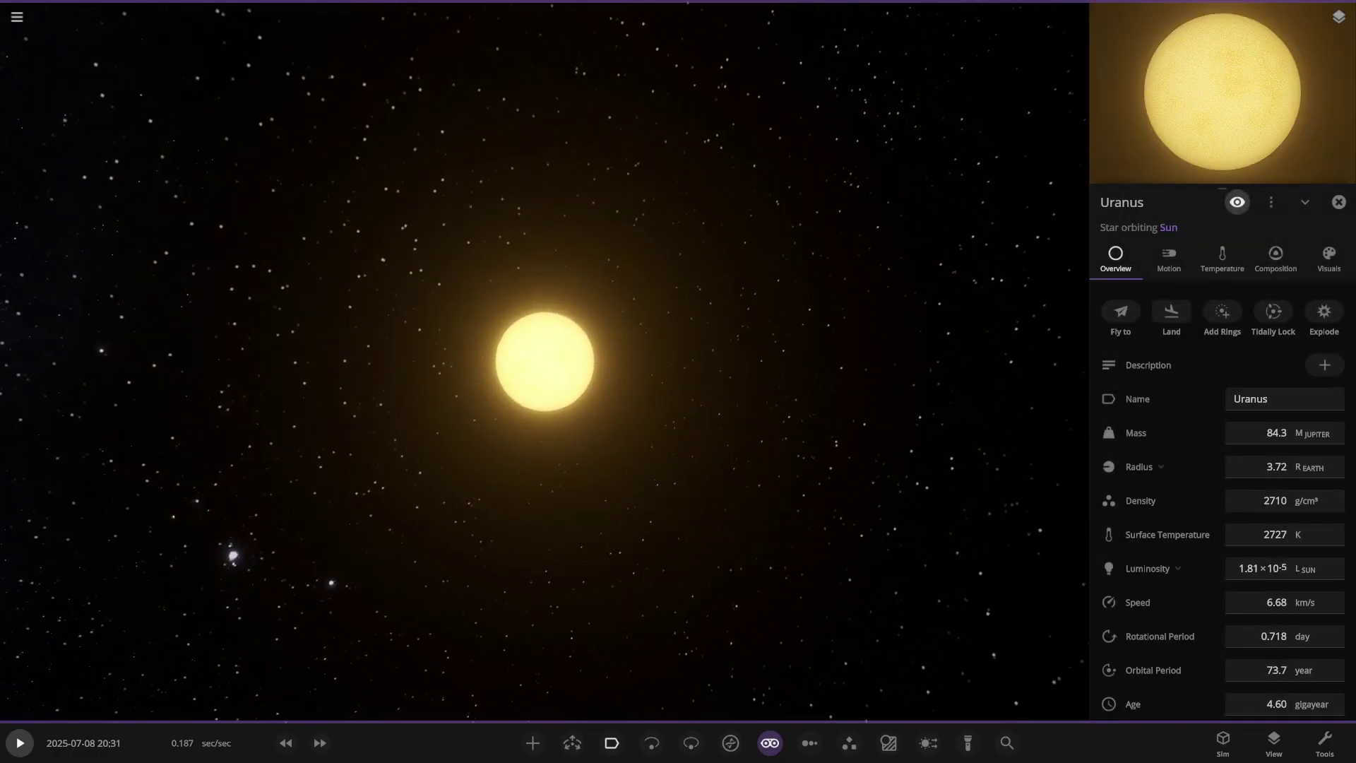
- Select the moon Ariel, show the orbit lines again and run the simulation
{"action": "scroll", "coordinate": [544, 361], "scroll_direction": "down", "scroll_amount": 3}
{"action": "left_click", "coordinate": [422, 437]}
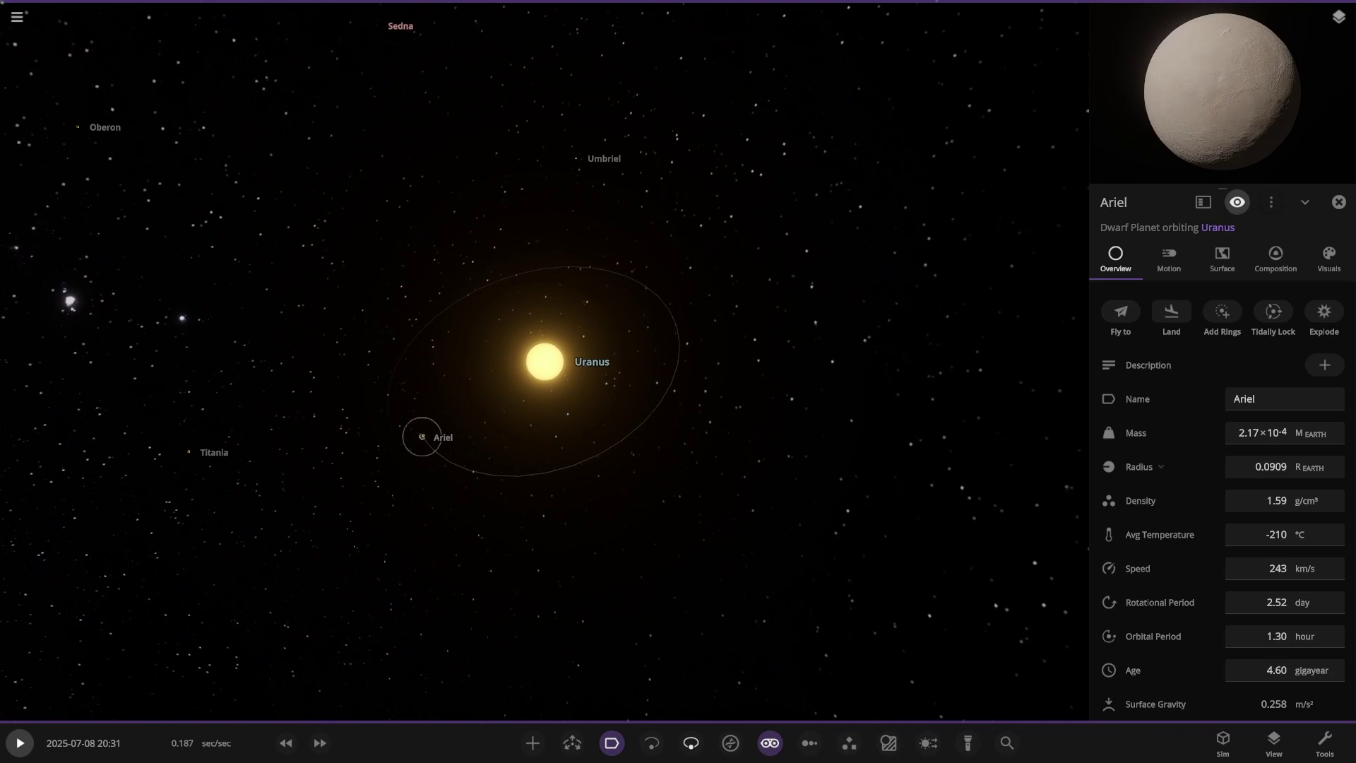
{"action": "key", "text": "o"}
{"action": "left_click_drag", "start_coordinate": [545, 452], "coordinate": [671, 473]}
{"action": "scroll", "coordinate": [545, 362], "scroll_direction": "up", "scroll_amount": 3}
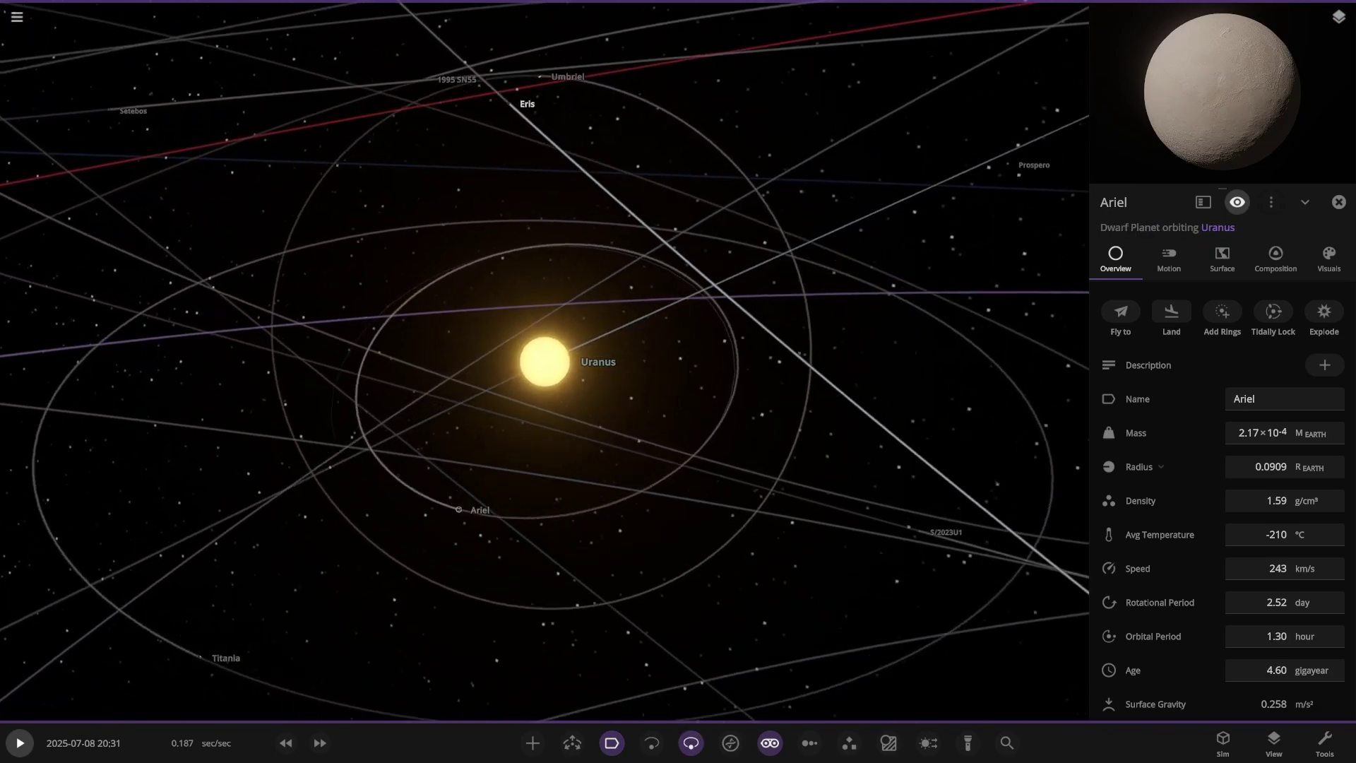
{"action": "key", "text": "space"}
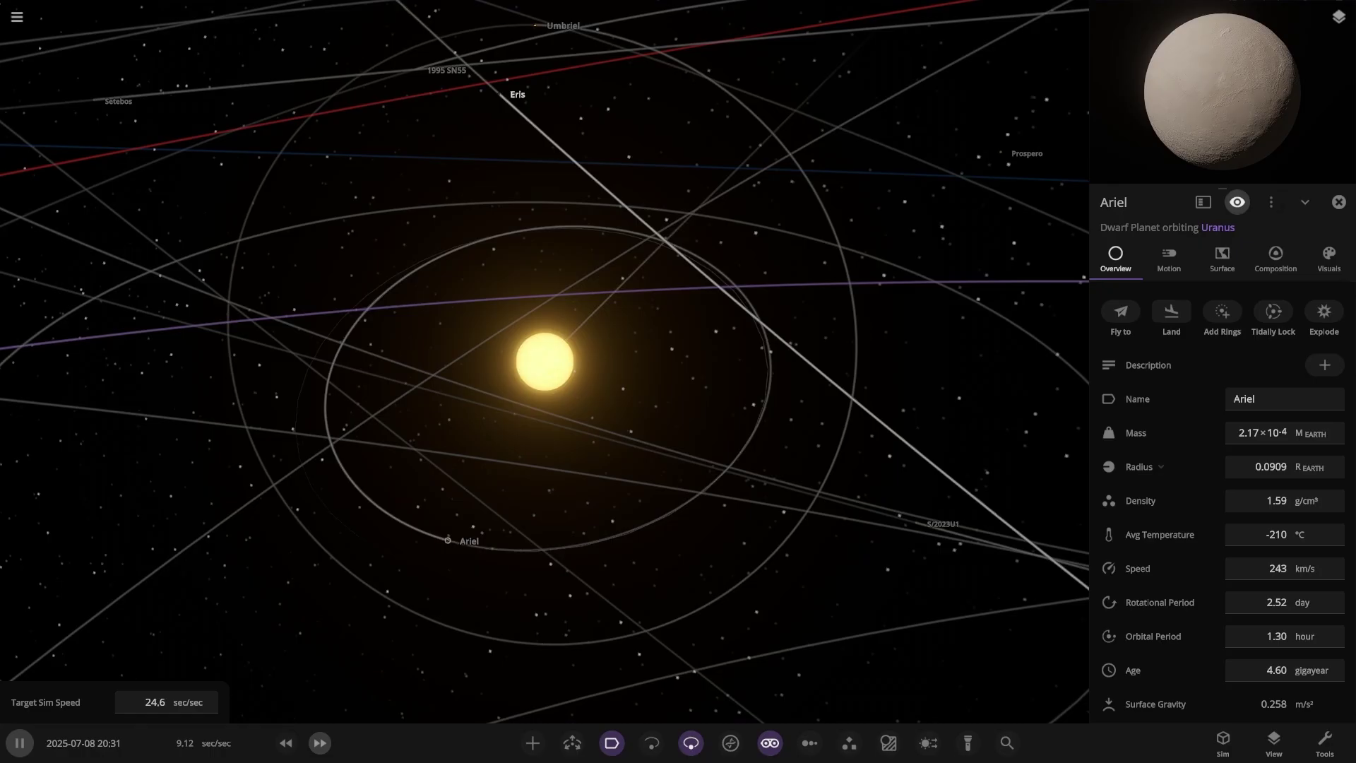
- Set the inclination of Ariel's orbit around Uranus to 90°
{"action": "left_click", "coordinate": [1168, 259]}
{"action": "scroll", "coordinate": [1223, 501], "scroll_direction": "down", "scroll_amount": 3}
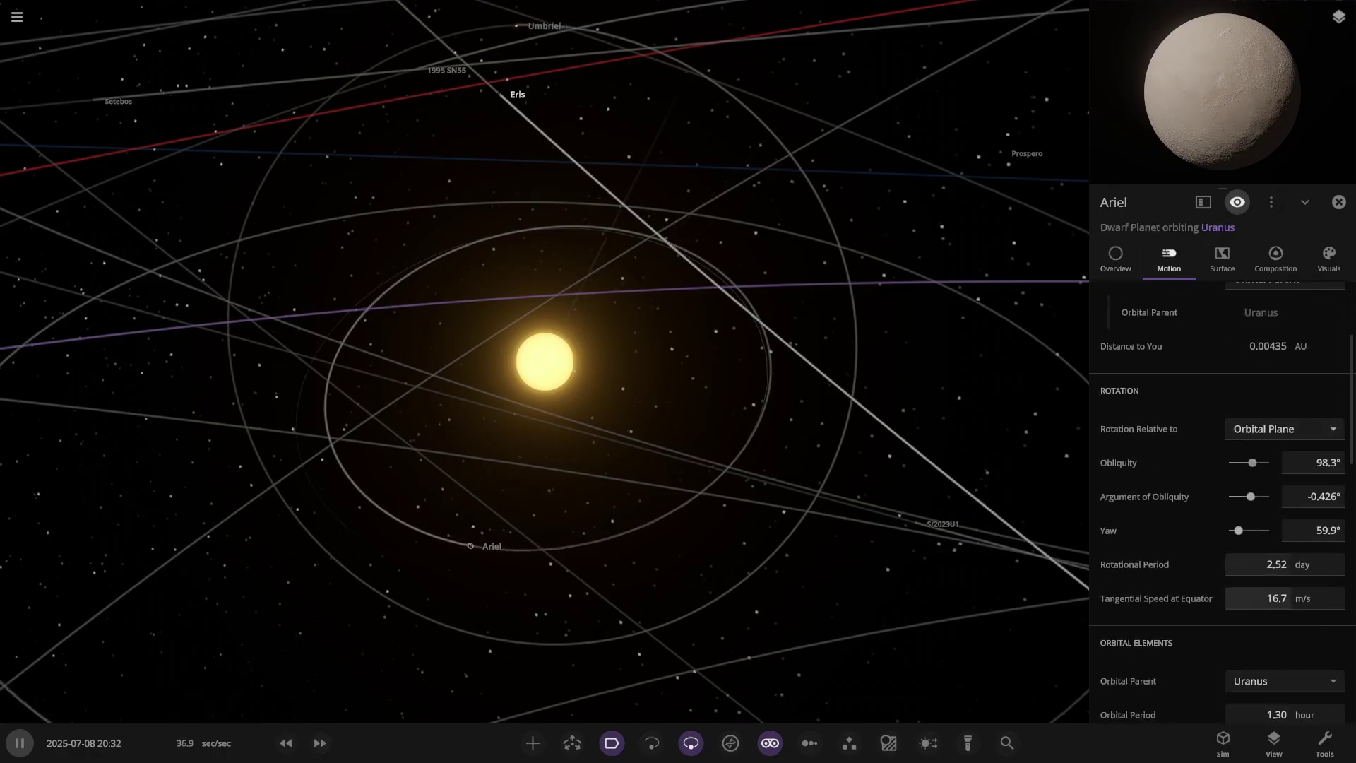
{"action": "scroll", "coordinate": [1223, 501], "scroll_direction": "down", "scroll_amount": 2}
{"action": "scroll", "coordinate": [1222, 494], "scroll_direction": "down", "scroll_amount": 2}
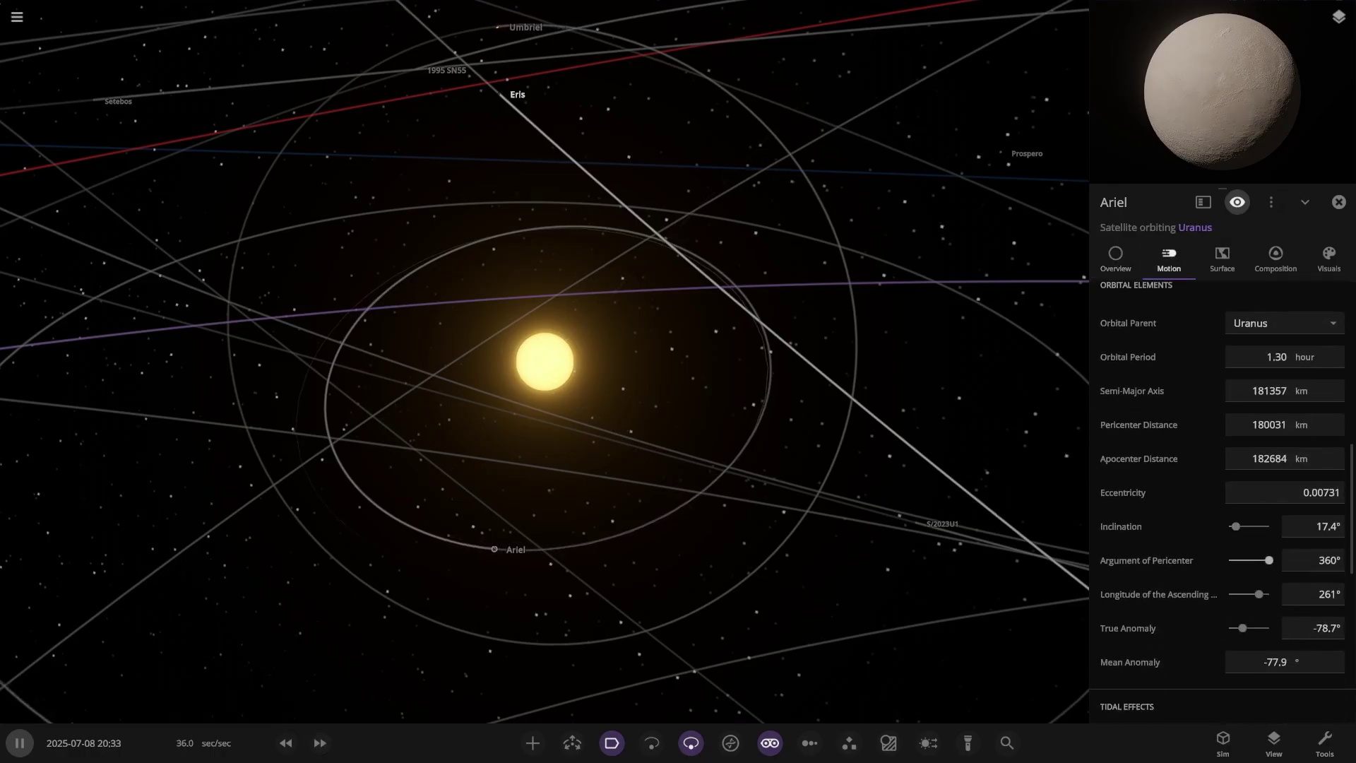
{"action": "left_click_drag", "start_coordinate": [1236, 526], "coordinate": [1251, 526]}
{"action": "scroll", "coordinate": [545, 362], "scroll_direction": "down", "scroll_amount": 3}
{"action": "left_click_drag", "start_coordinate": [494, 495], "coordinate": [318, 452]}
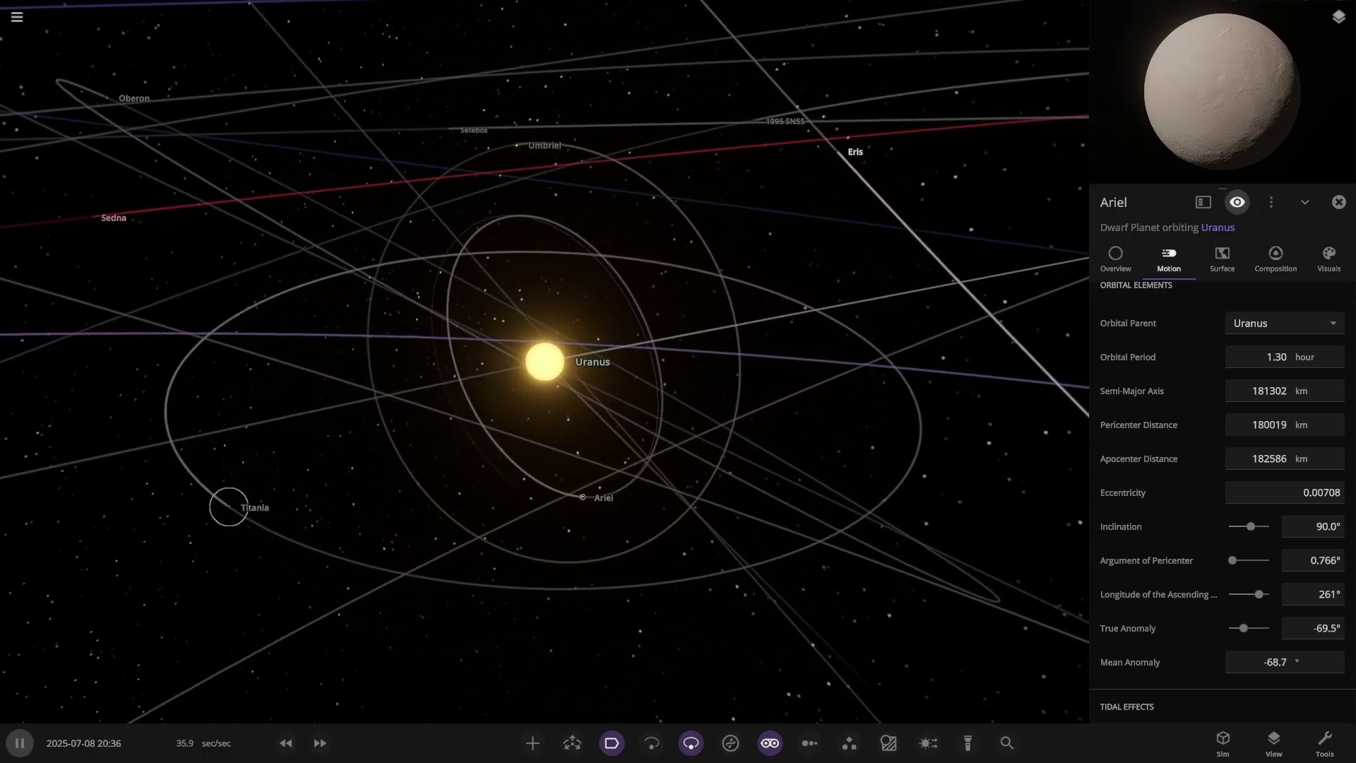
- Raise the inclination of Titania's orbit to stand steeply like Ariel's, and set Oberon's inclination to 98.5°
{"action": "left_click", "coordinate": [230, 507]}
{"action": "left_click_drag", "start_coordinate": [1233, 526], "coordinate": [1252, 527]}
{"action": "left_click", "coordinate": [381, 266]}
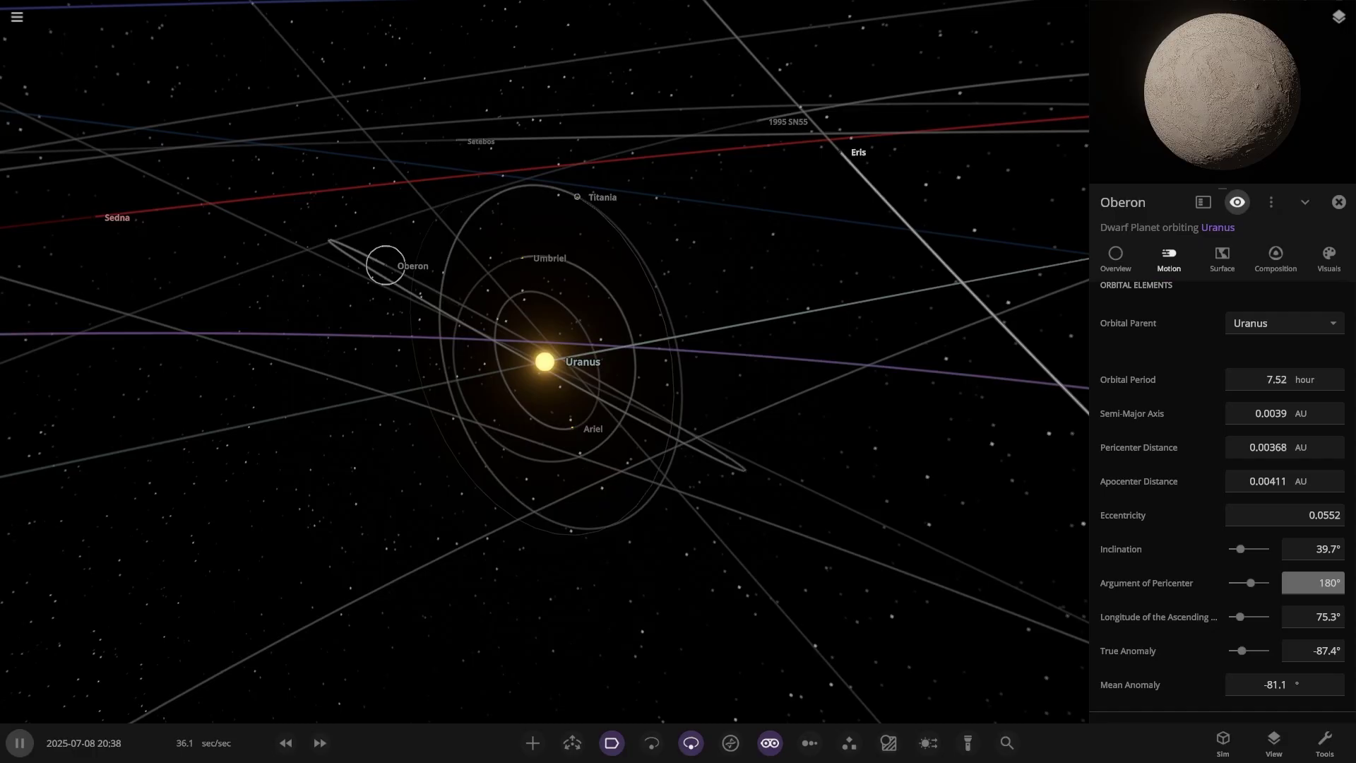
{"action": "left_click_drag", "start_coordinate": [1241, 526], "coordinate": [1252, 527]}
{"action": "left_click_drag", "start_coordinate": [424, 424], "coordinate": [777, 371]}
{"action": "scroll", "coordinate": [545, 362], "scroll_direction": "up", "scroll_amount": 3}
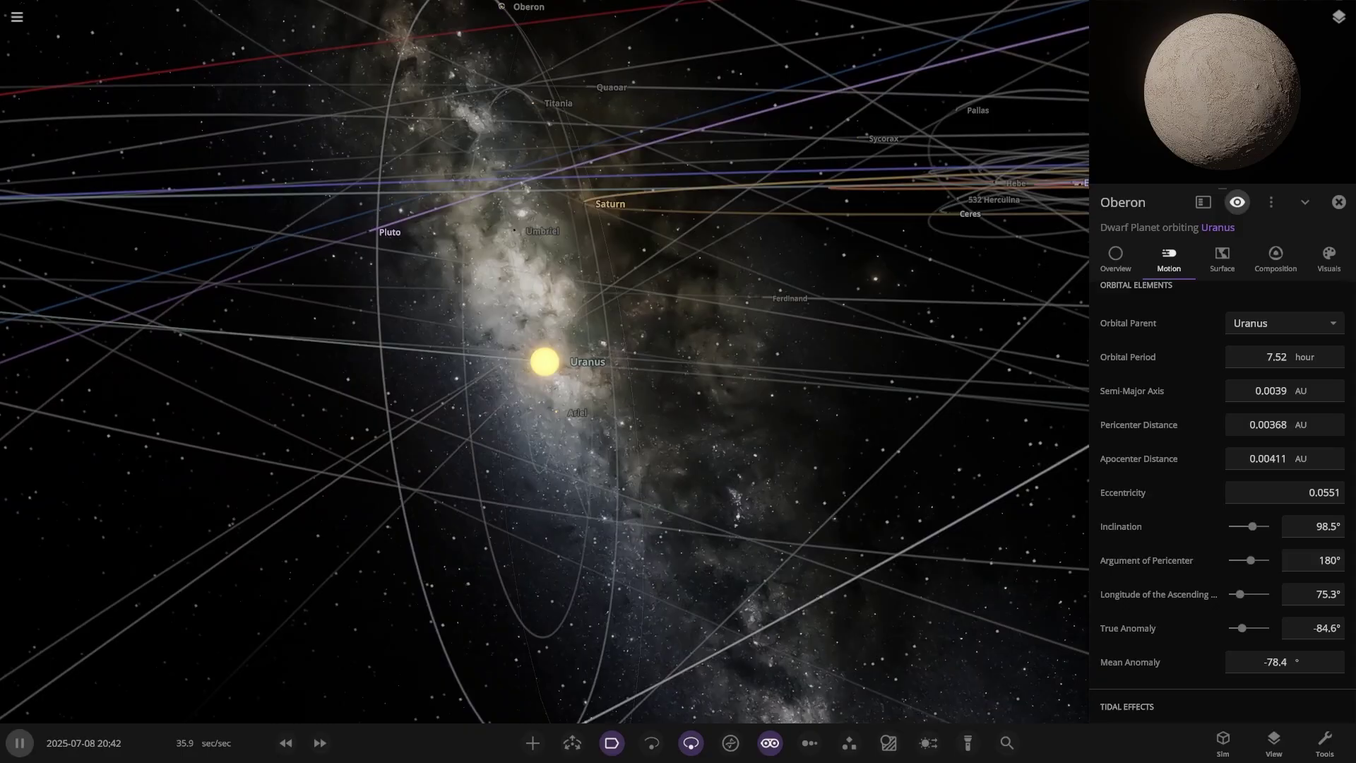
- Adjust Umbriel's orbital elements so that its orbit lines up with those of the neighbouring moons
{"action": "left_click_drag", "start_coordinate": [494, 382], "coordinate": [707, 353]}
{"action": "left_click", "coordinate": [491, 229]}
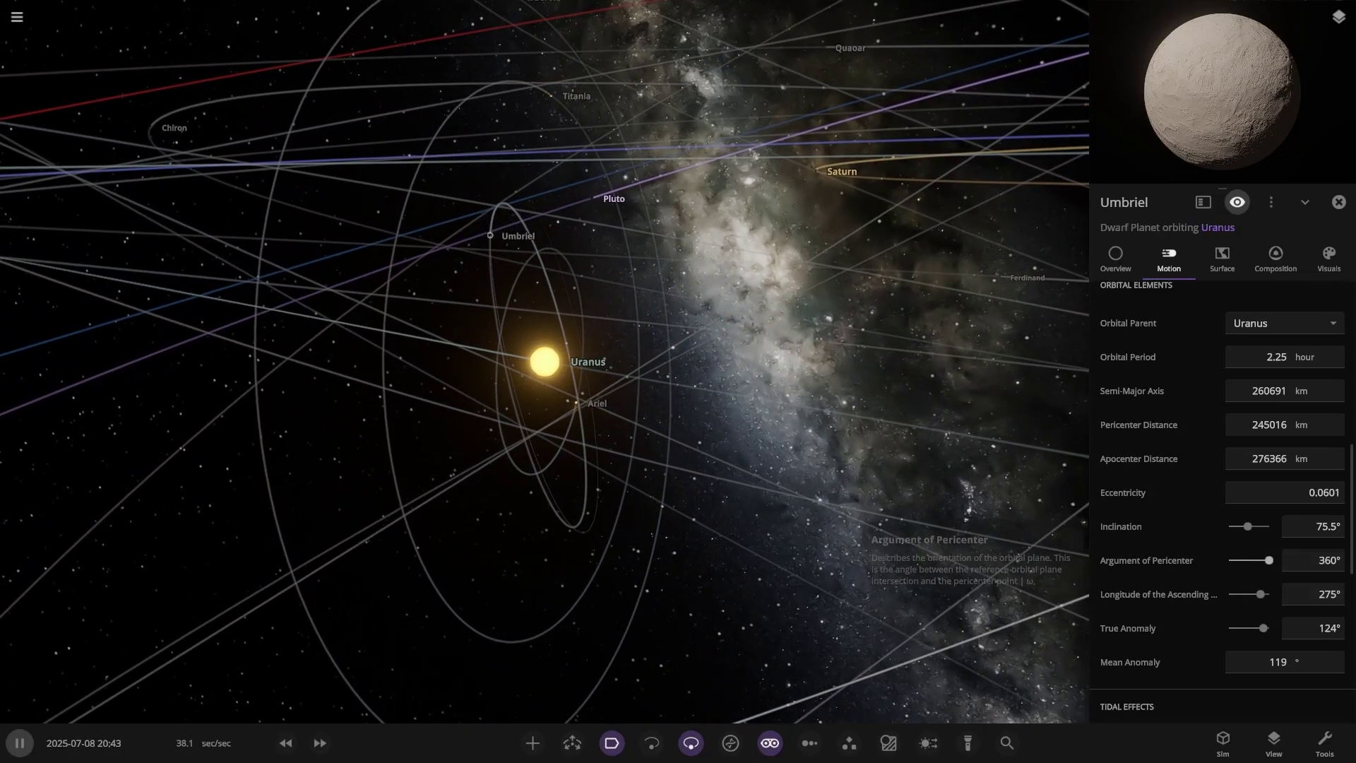
{"action": "left_click_drag", "start_coordinate": [1270, 560], "coordinate": [1259, 594]}
{"action": "left_click_drag", "start_coordinate": [706, 381], "coordinate": [544, 392]}
- Check Umbriel's surface temperatures and set its average temperature to 0 °C
{"action": "left_click", "coordinate": [1115, 259]}
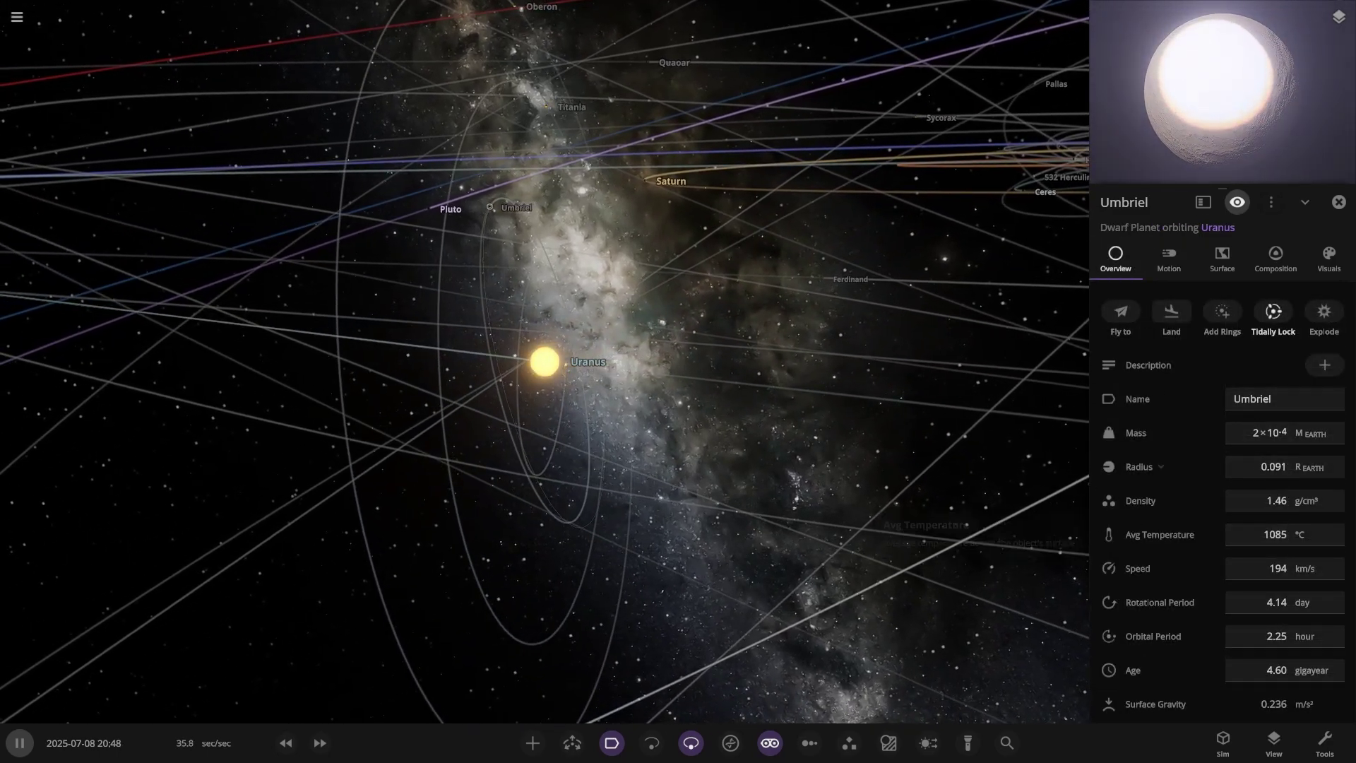
{"action": "left_click", "coordinate": [1222, 258]}
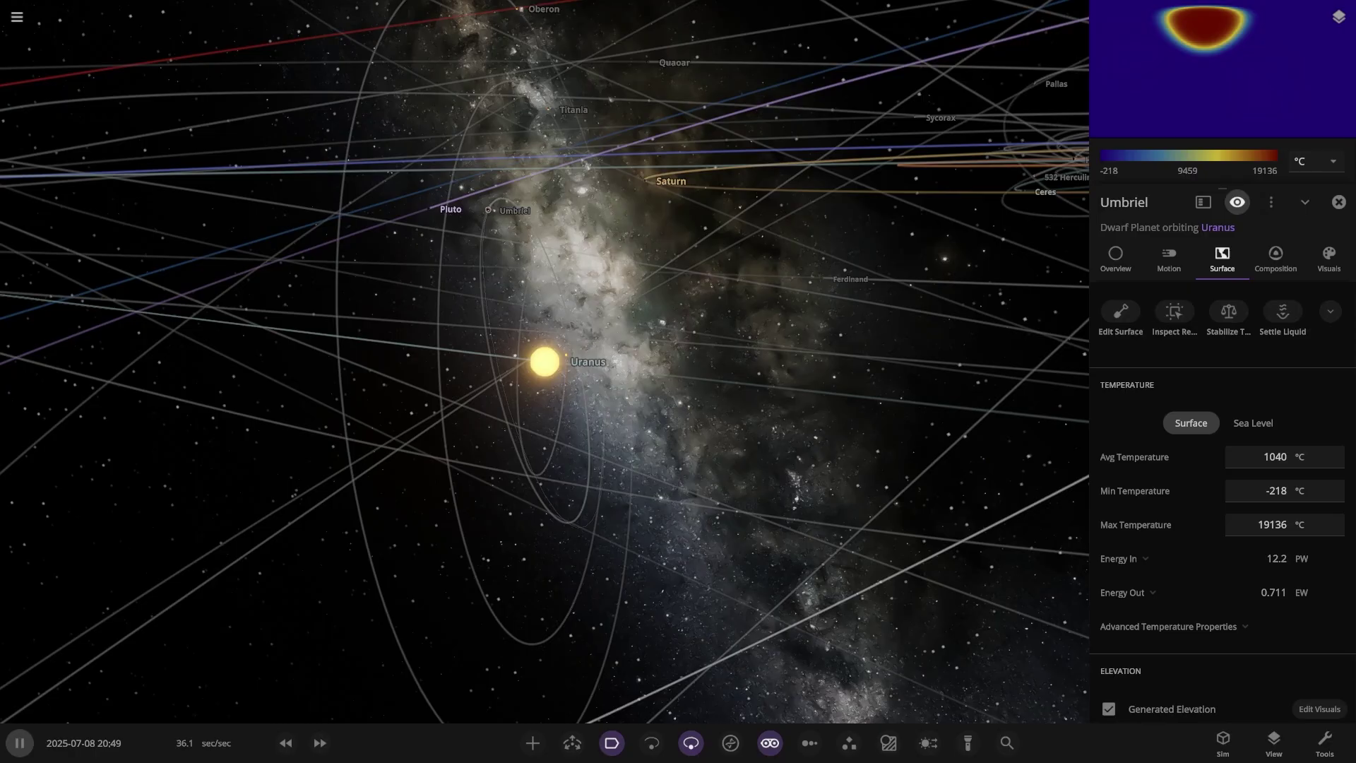
{"action": "left_click", "coordinate": [1115, 259]}
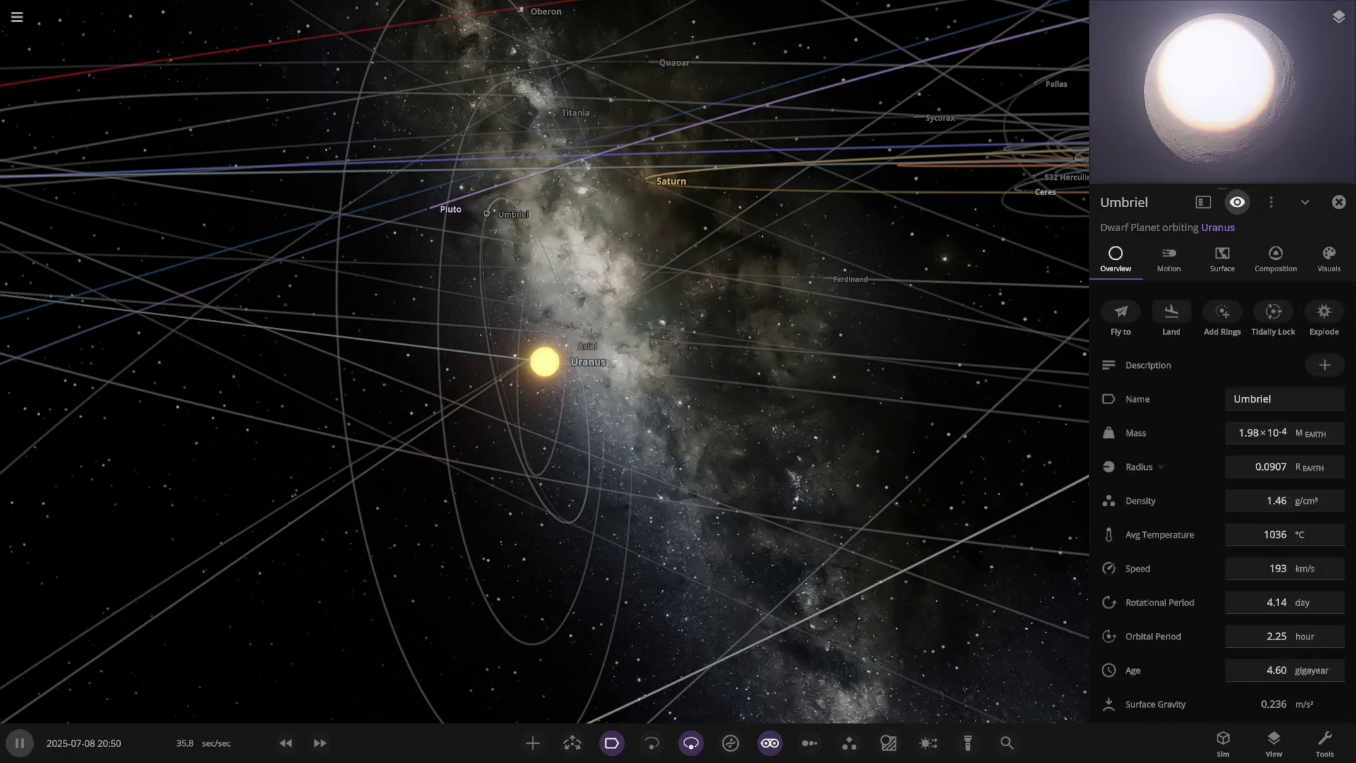
{"action": "left_click_drag", "start_coordinate": [706, 382], "coordinate": [657, 367]}
{"action": "left_click", "coordinate": [1273, 534]}
{"action": "type", "text": "0"}
{"action": "key", "text": "Return"}
- Examine Ariel up close, including its temperature, the debris around it and its distance from Uranus
{"action": "left_click", "coordinate": [641, 340]}
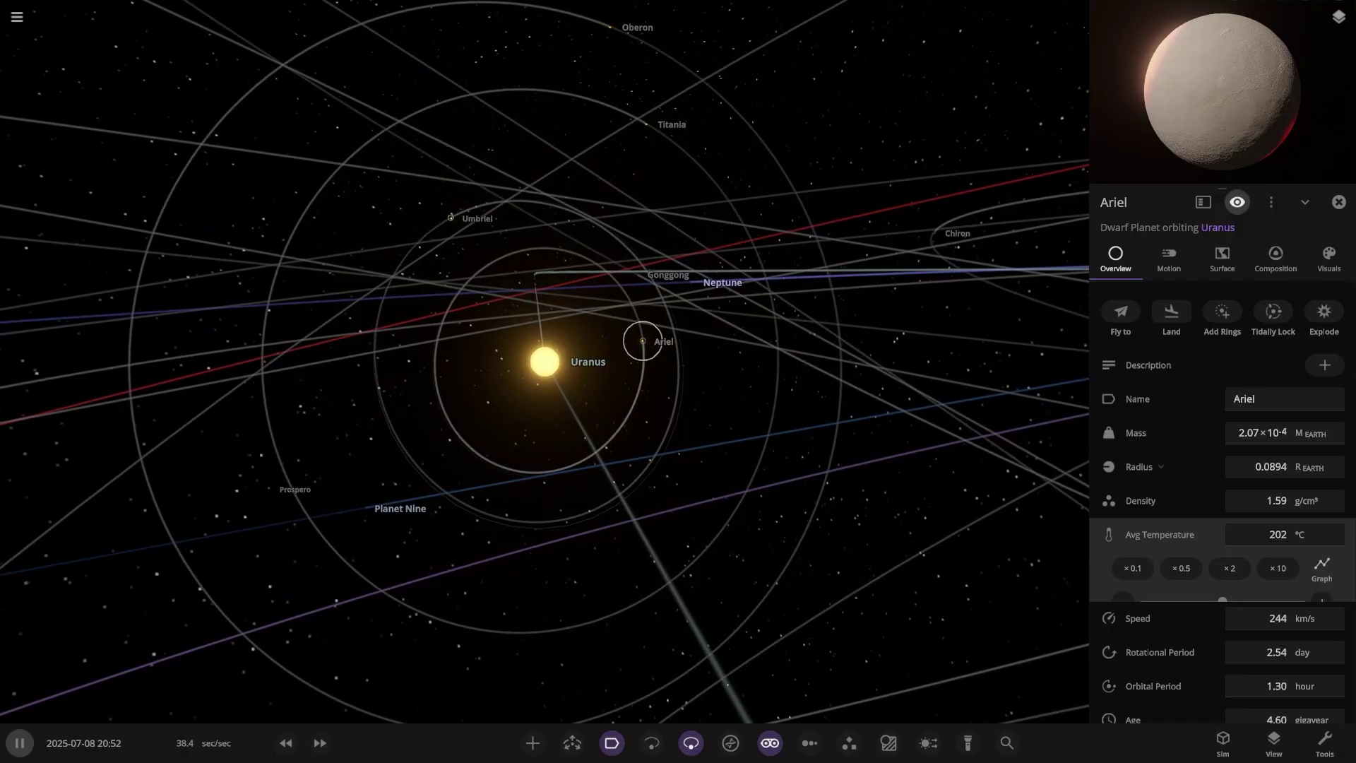
{"action": "double_click", "coordinate": [639, 339]}
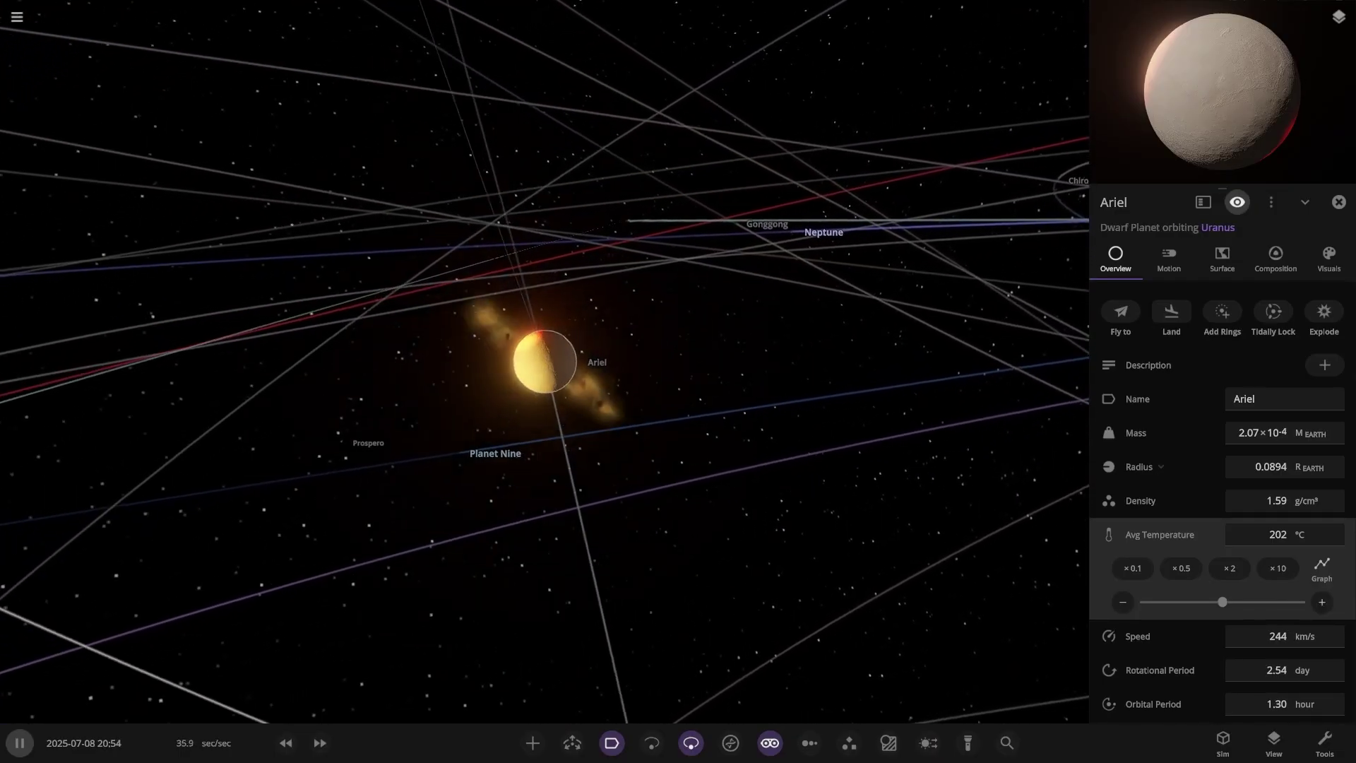
{"action": "scroll", "coordinate": [545, 361], "scroll_direction": "down", "scroll_amount": 1}
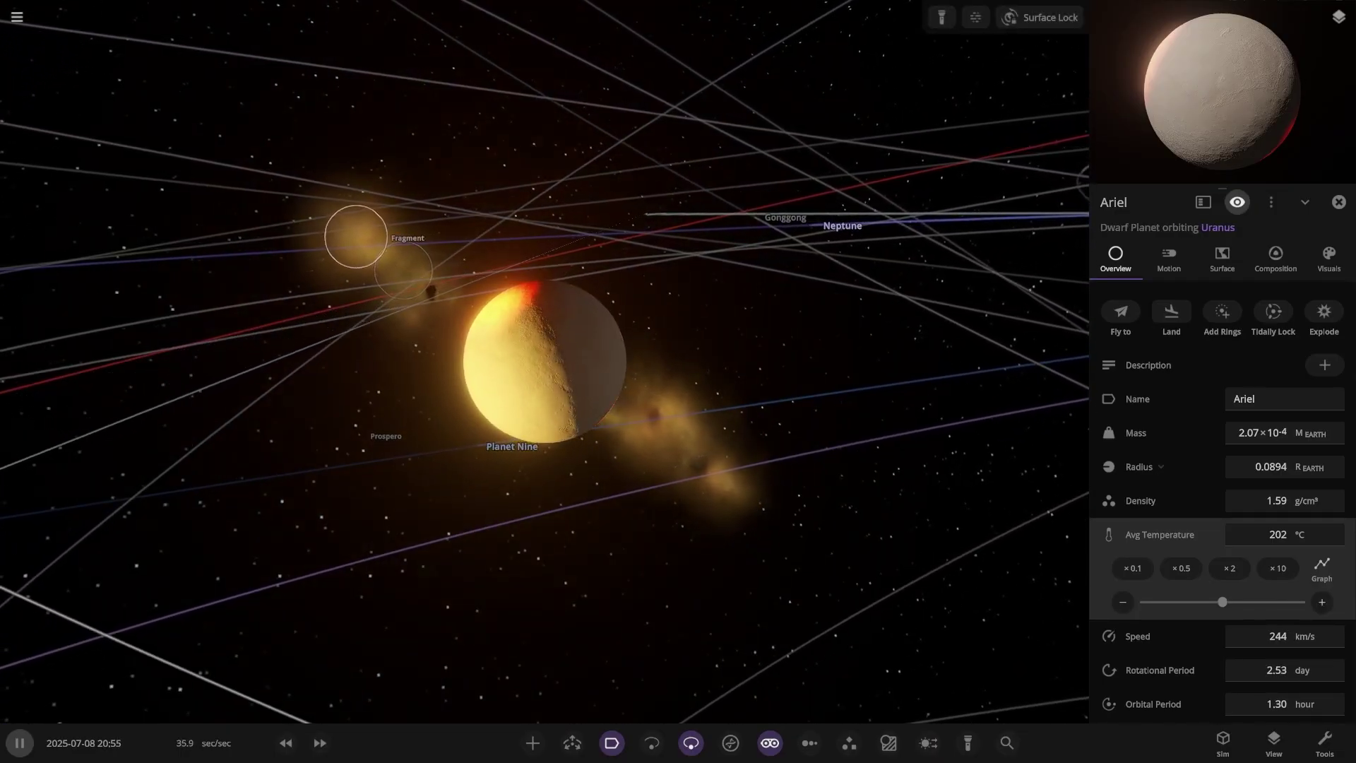
{"action": "scroll", "coordinate": [545, 362], "scroll_direction": "down", "scroll_amount": 3}
{"action": "scroll", "coordinate": [544, 362], "scroll_direction": "down", "scroll_amount": 3}
{"action": "left_click_drag", "start_coordinate": [544, 362], "coordinate": [904, 303]}
{"action": "scroll", "coordinate": [545, 362], "scroll_direction": "up", "scroll_amount": 2}
{"action": "scroll", "coordinate": [545, 362], "scroll_direction": "down", "scroll_amount": 3}
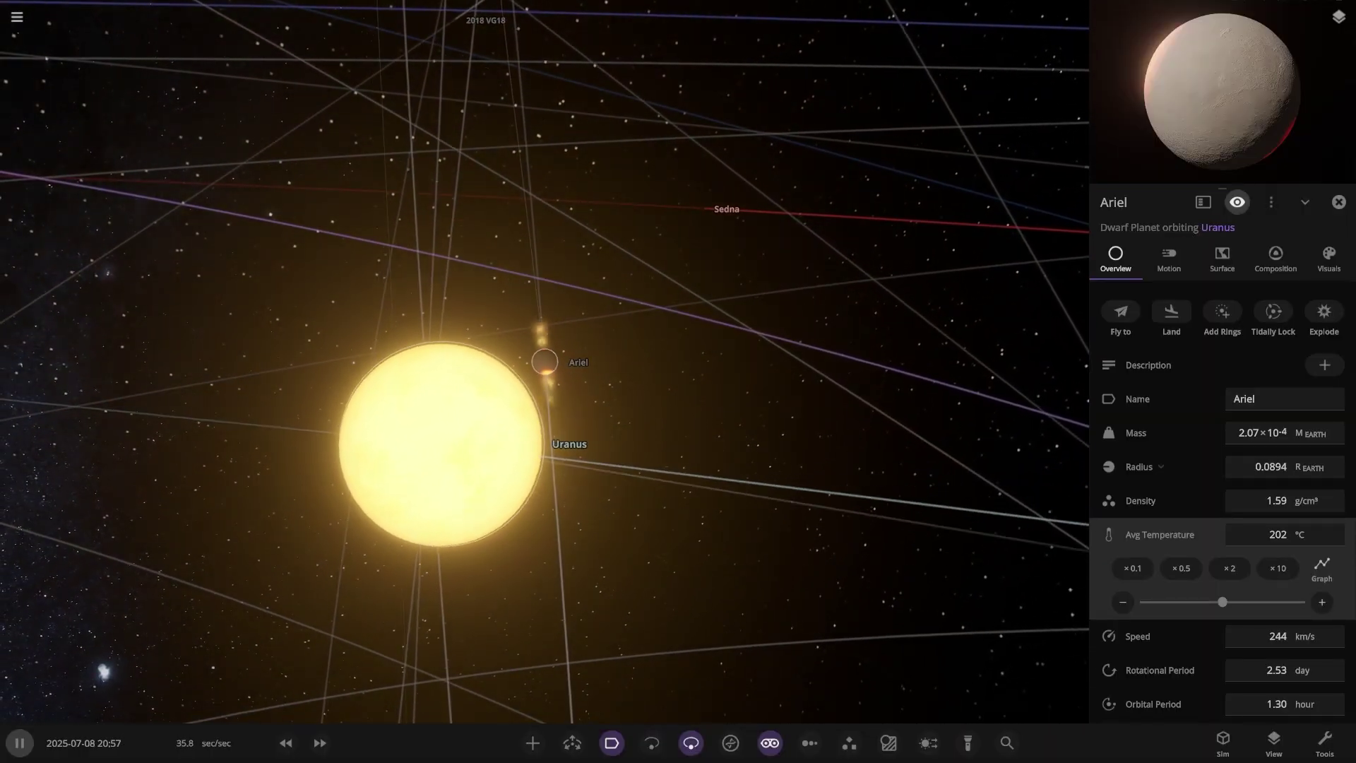
- Select Uranus, choose the Uranus preset for a new particle ring and open its advanced settings
{"action": "left_click", "coordinate": [452, 450]}
{"action": "scroll", "coordinate": [544, 361], "scroll_direction": "down", "scroll_amount": 3}
{"action": "left_click_drag", "start_coordinate": [545, 362], "coordinate": [452, 268]}
{"action": "left_click", "coordinate": [533, 742]}
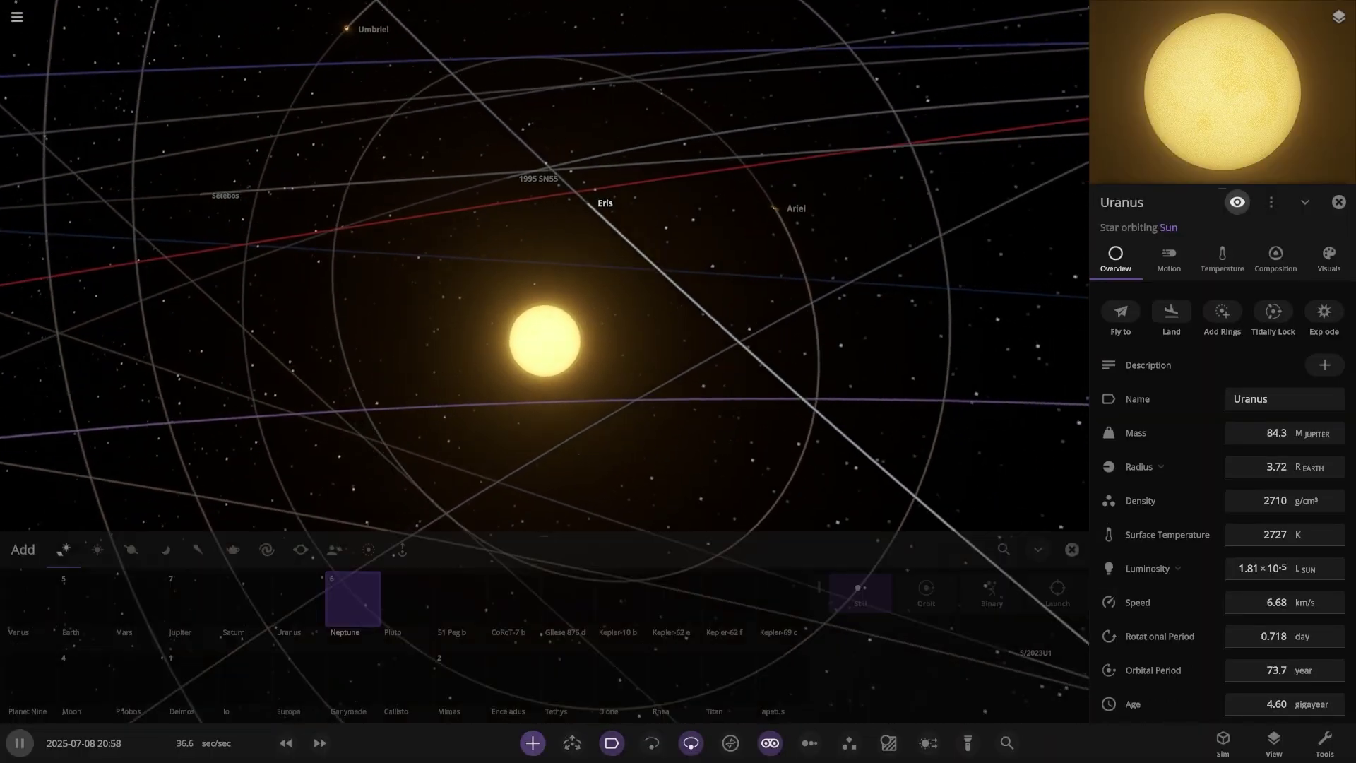
{"action": "left_click", "coordinate": [368, 550]}
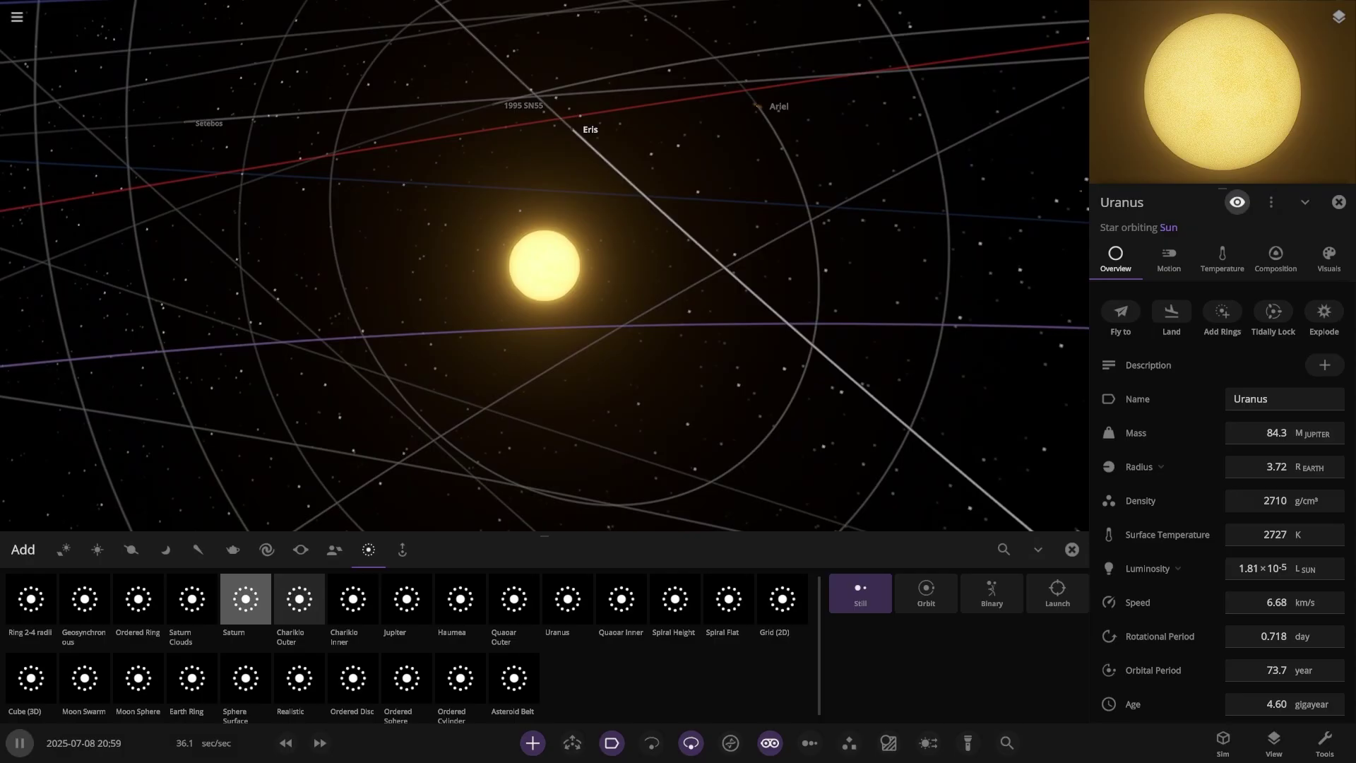
{"action": "left_click", "coordinate": [570, 599]}
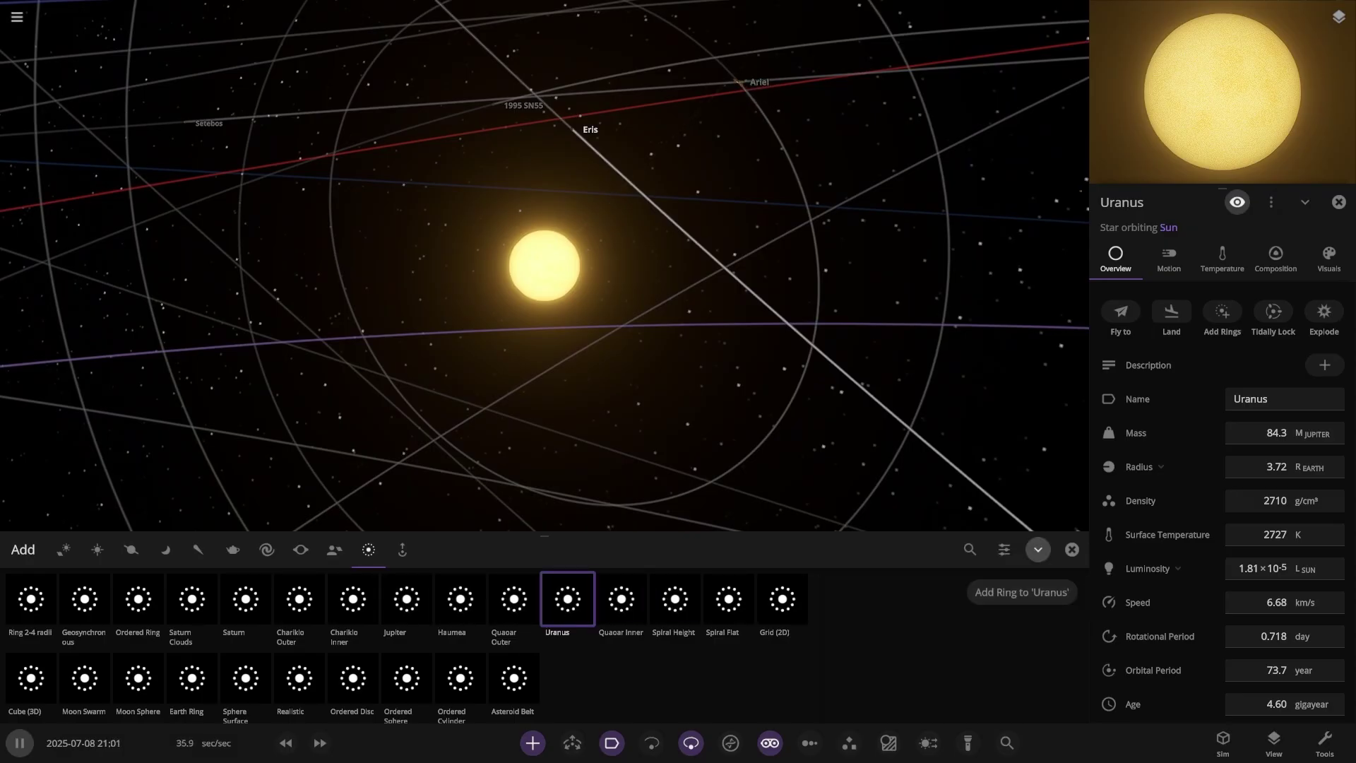
{"action": "left_click", "coordinate": [1004, 550]}
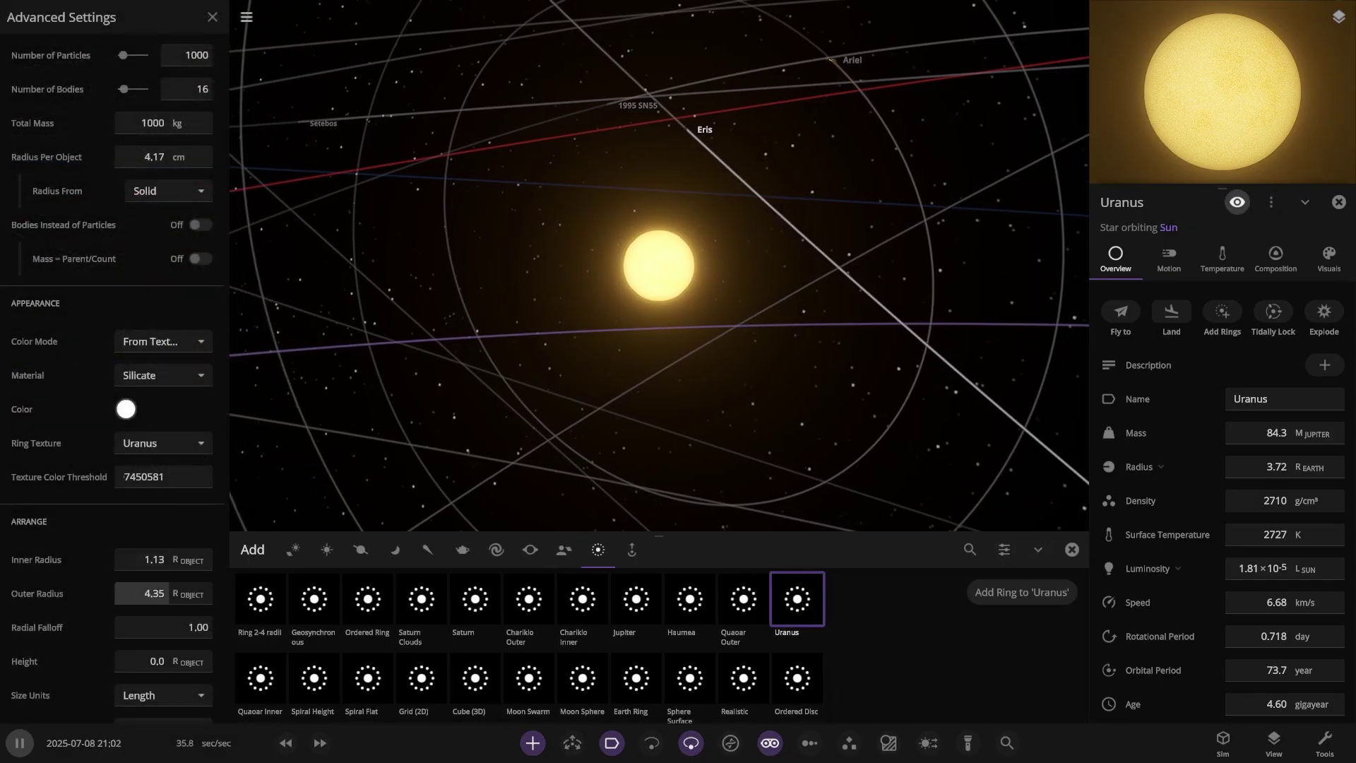
- Try an outer radius of 3 object radii for the Uranus ring, and try the Saturn ring preset
{"action": "left_click", "coordinate": [141, 593]}
{"action": "type", "text": "3"}
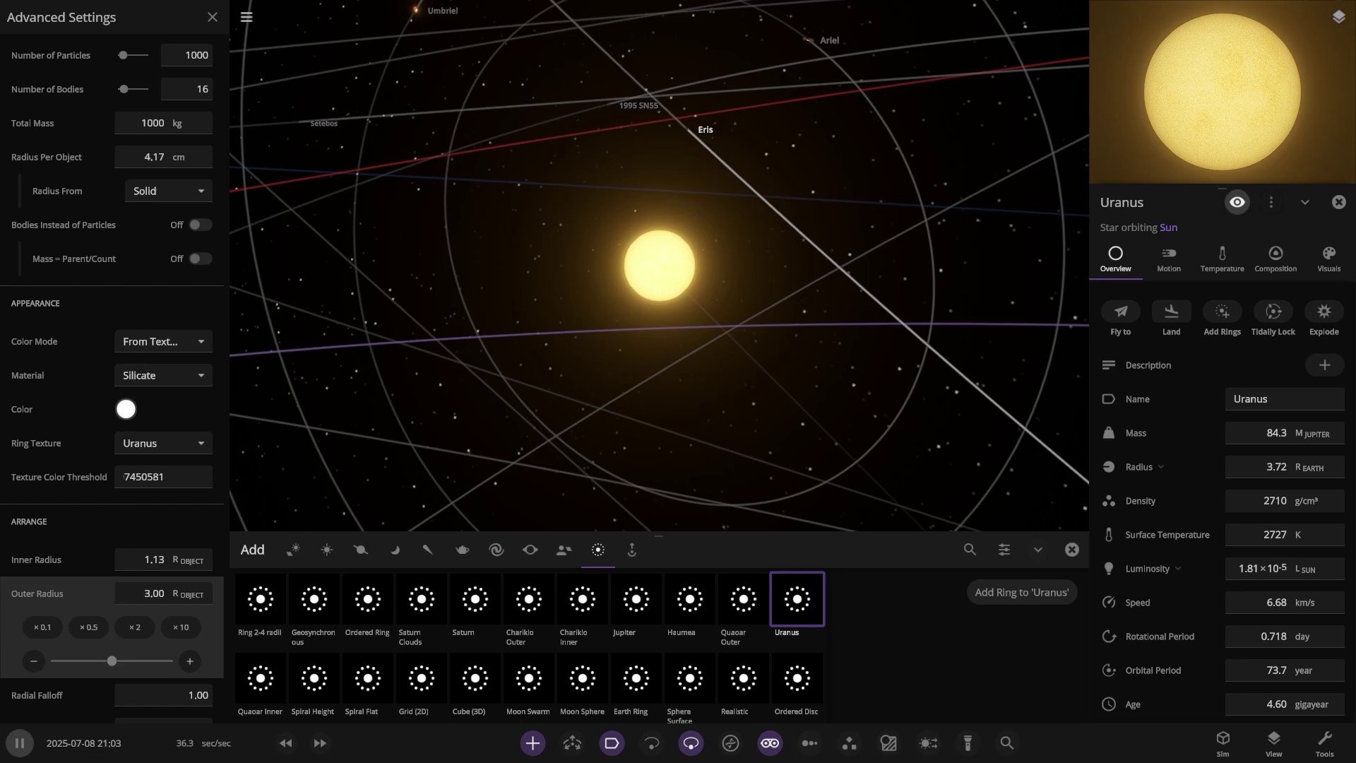
{"action": "left_click", "coordinate": [476, 599]}
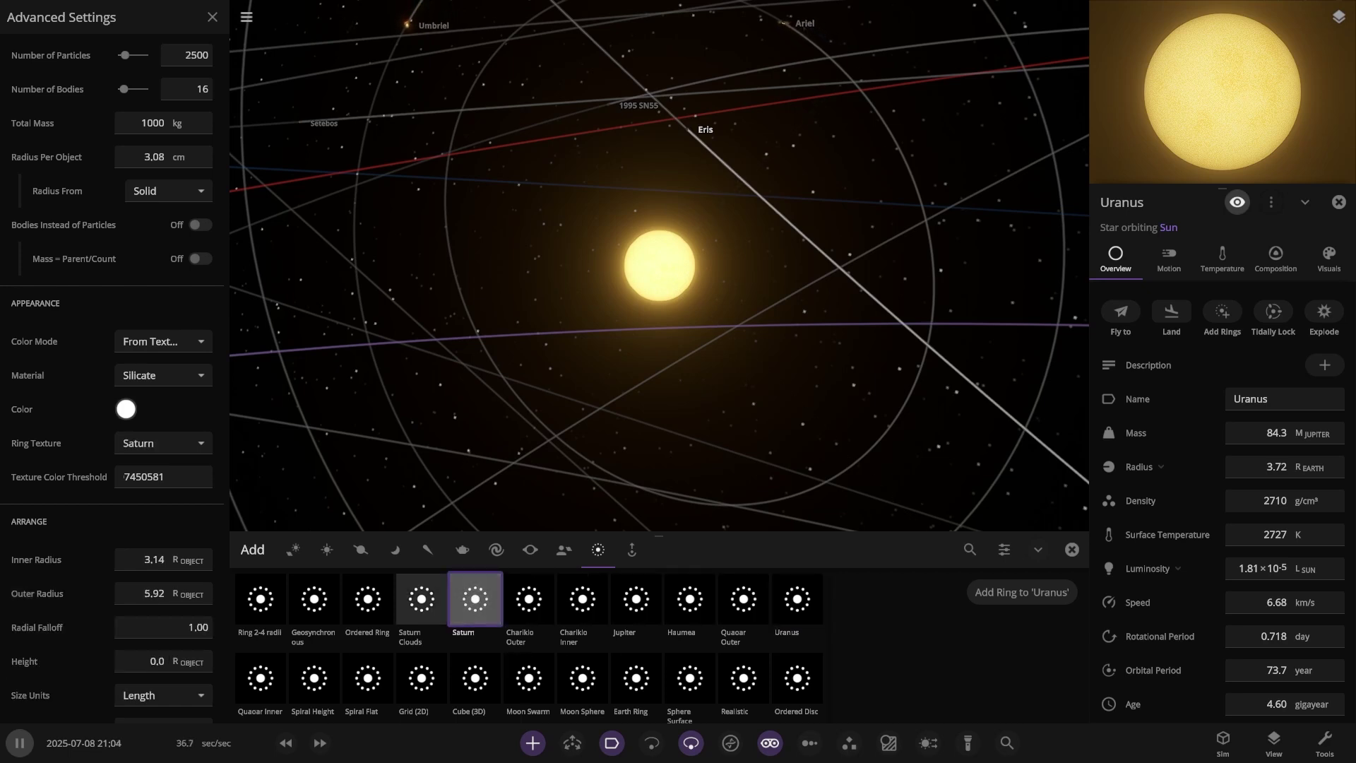
- Add a Saturn Clouds ring to Uranus with inner radius 2 and outer radius 4 object radii, and close the open panels
{"action": "left_click", "coordinate": [422, 599]}
{"action": "left_click", "coordinate": [153, 559]}
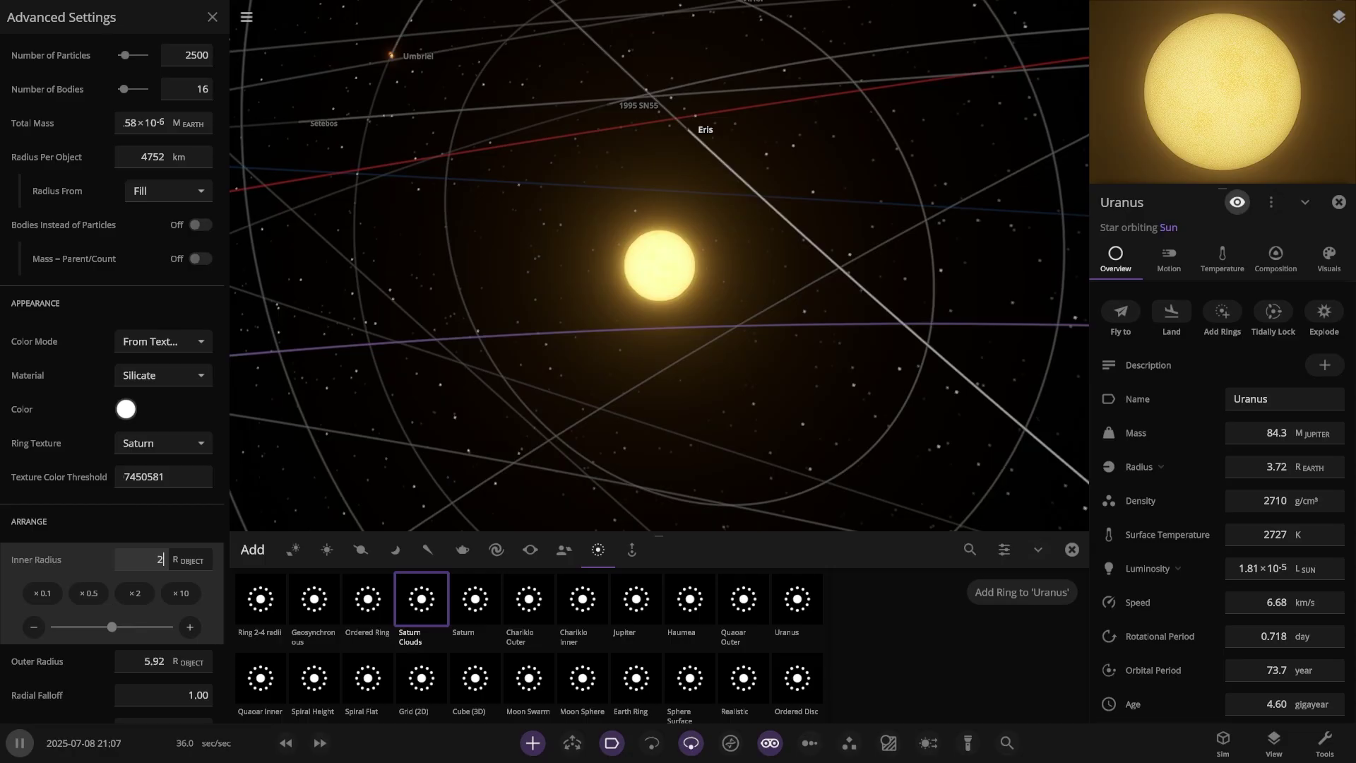
{"action": "key", "text": "Tab"}
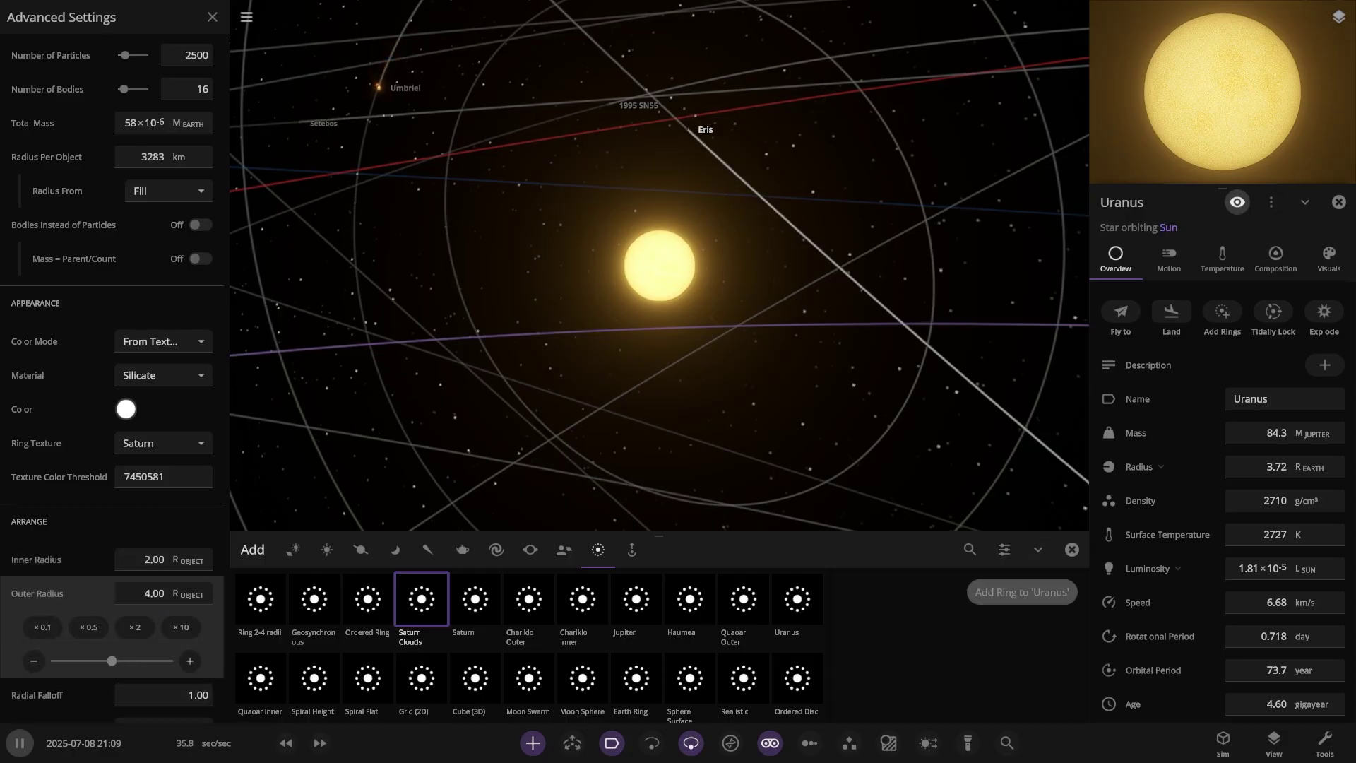
{"action": "left_click", "coordinate": [1021, 592]}
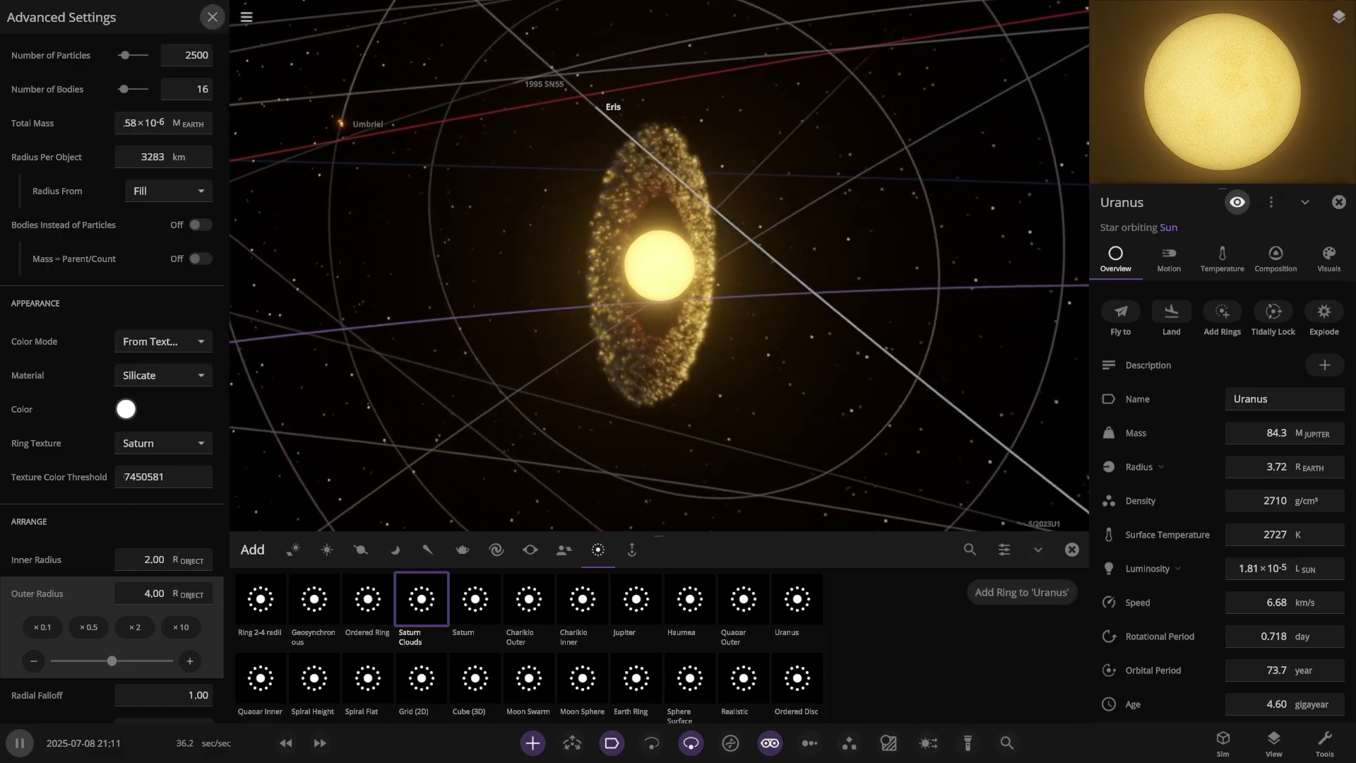
{"action": "left_click", "coordinate": [212, 17]}
{"action": "left_click", "coordinate": [1071, 550]}
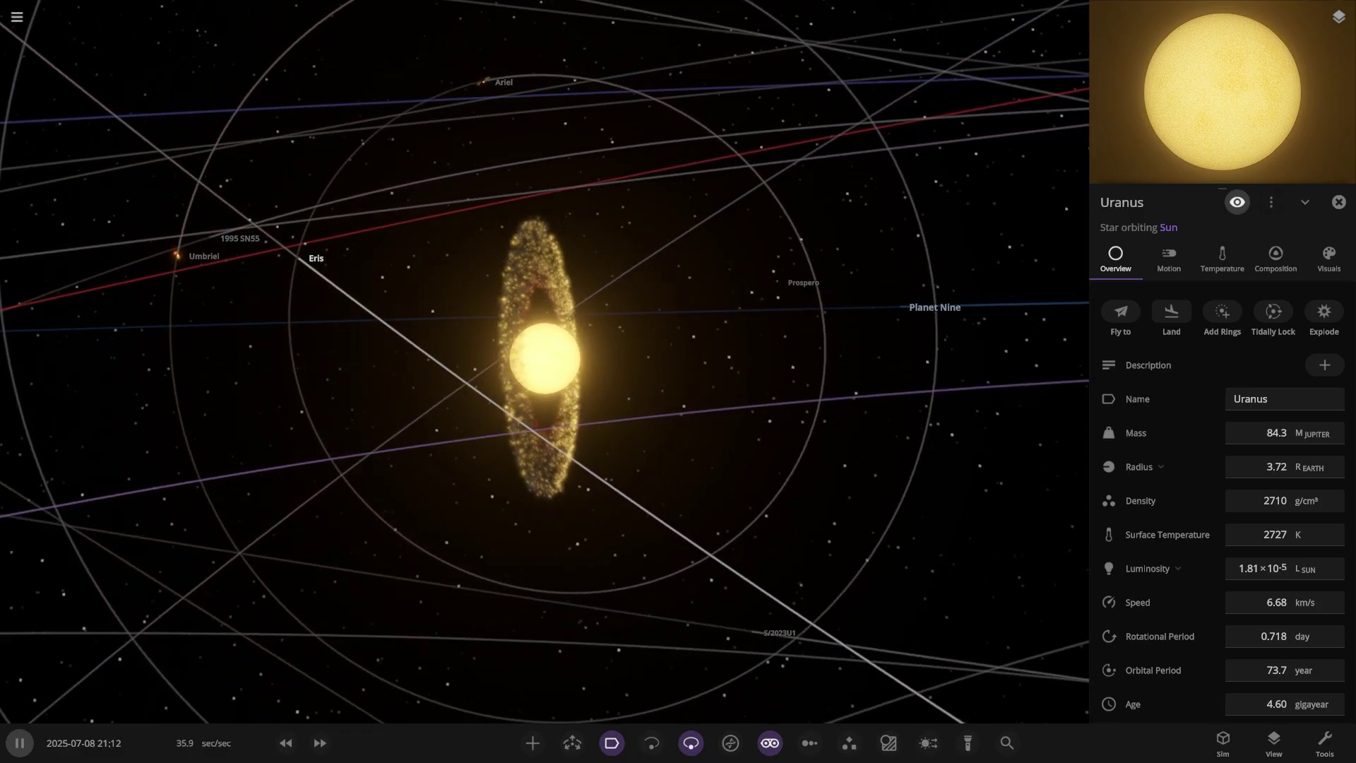
{"action": "left_click", "coordinate": [1338, 202]}
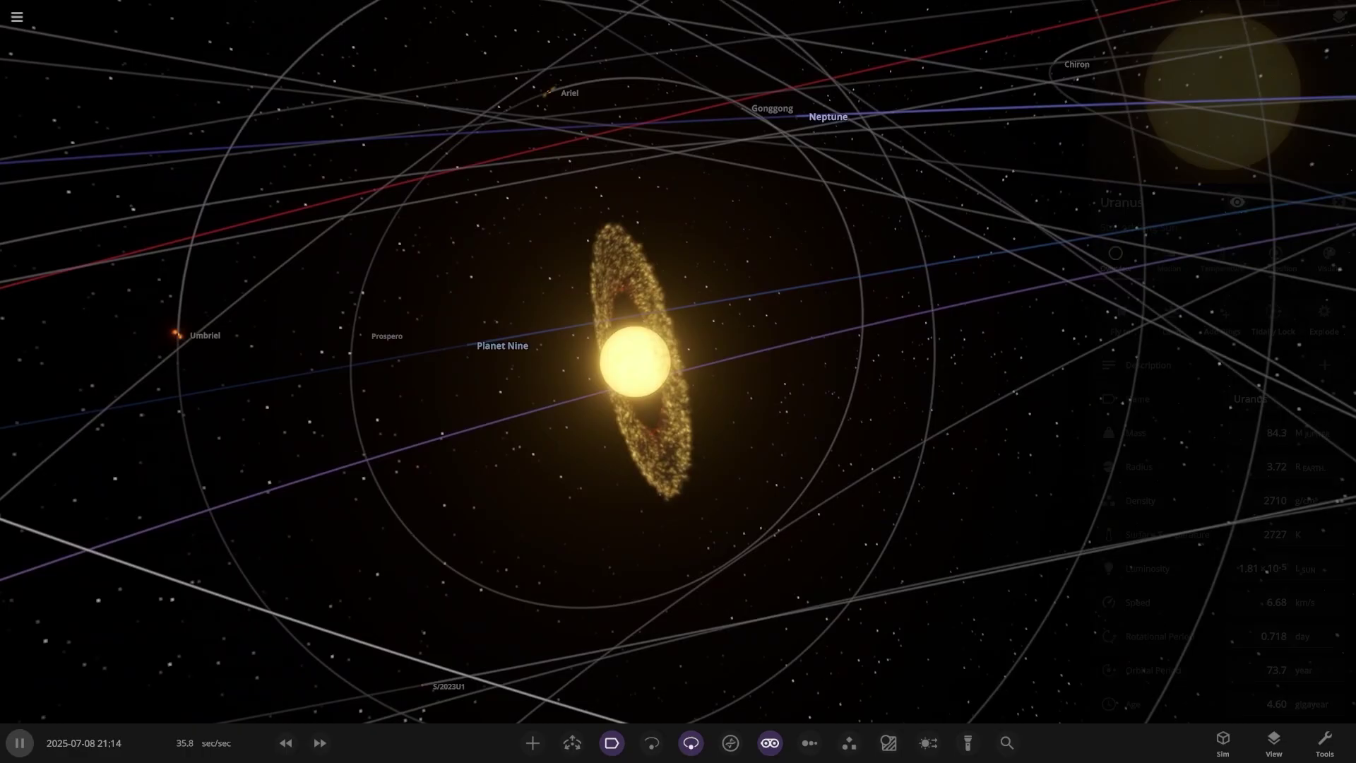
- Select Uranus with the labels hidden and run the simulation at 2.31 min/sec
{"action": "key", "text": "space"}
{"action": "scroll", "coordinate": [678, 362], "scroll_direction": "up", "scroll_amount": 3}
{"action": "key", "text": "m"}
{"action": "left_click", "coordinate": [678, 362]}
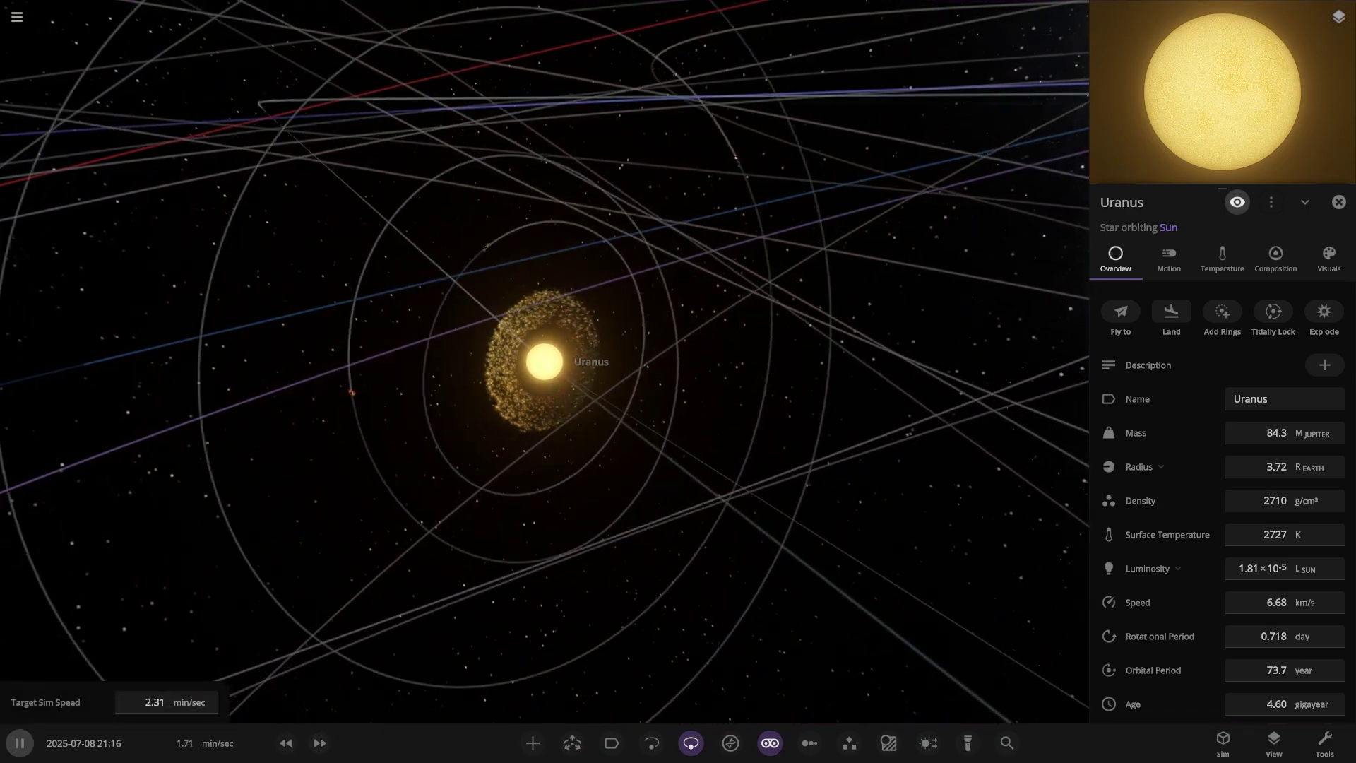
- Inspect Ariel, Umbriel and Oberon as they orbit Uranus, and raise the simulation speed to 105 min/sec
{"action": "left_click", "coordinate": [478, 286]}
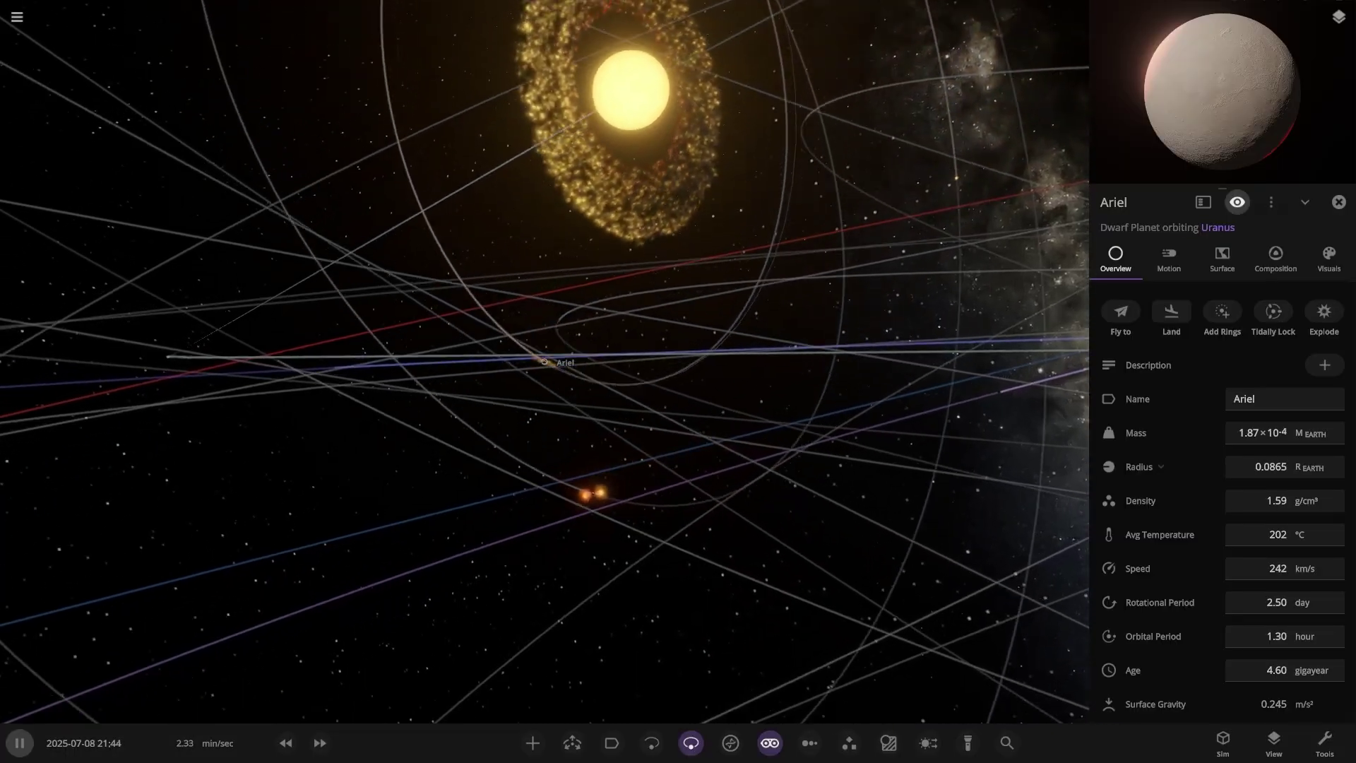
{"action": "left_click", "coordinate": [581, 486]}
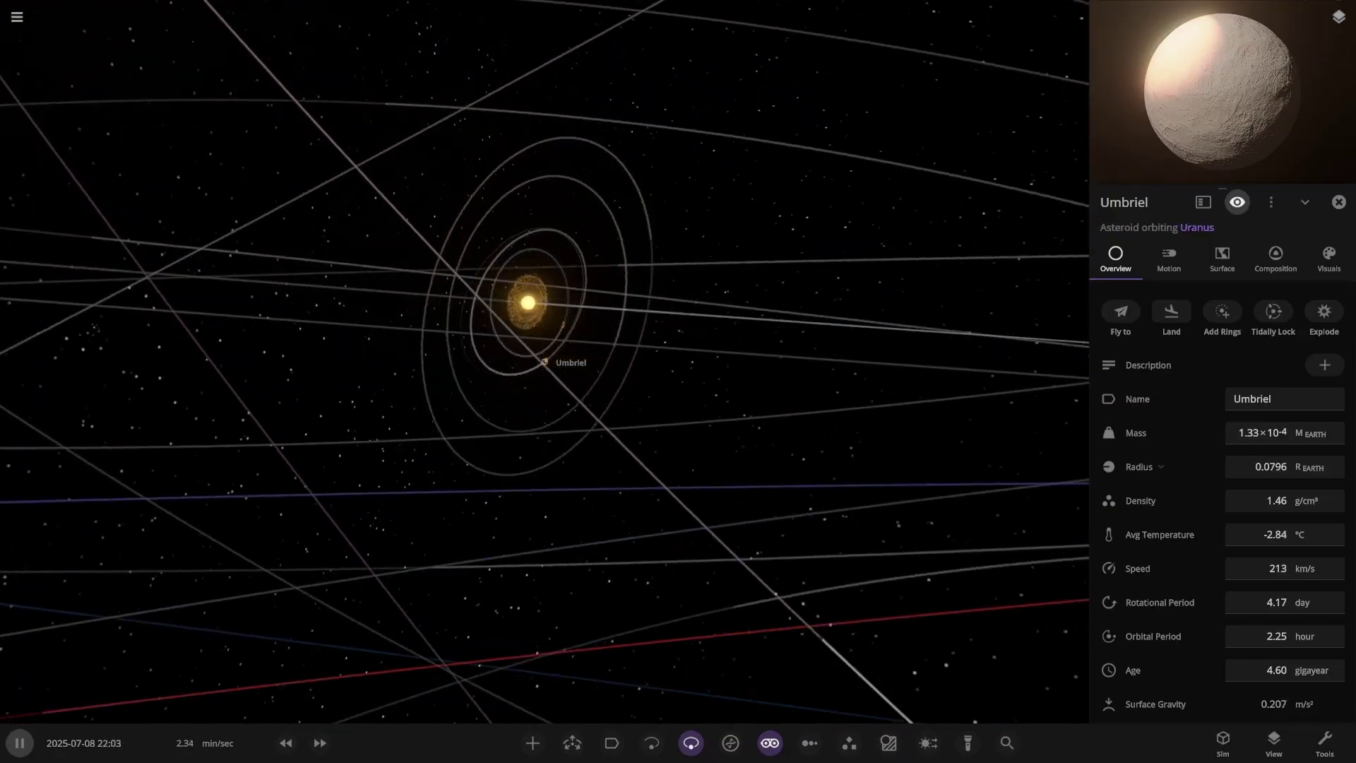
{"action": "left_click", "coordinate": [660, 260]}
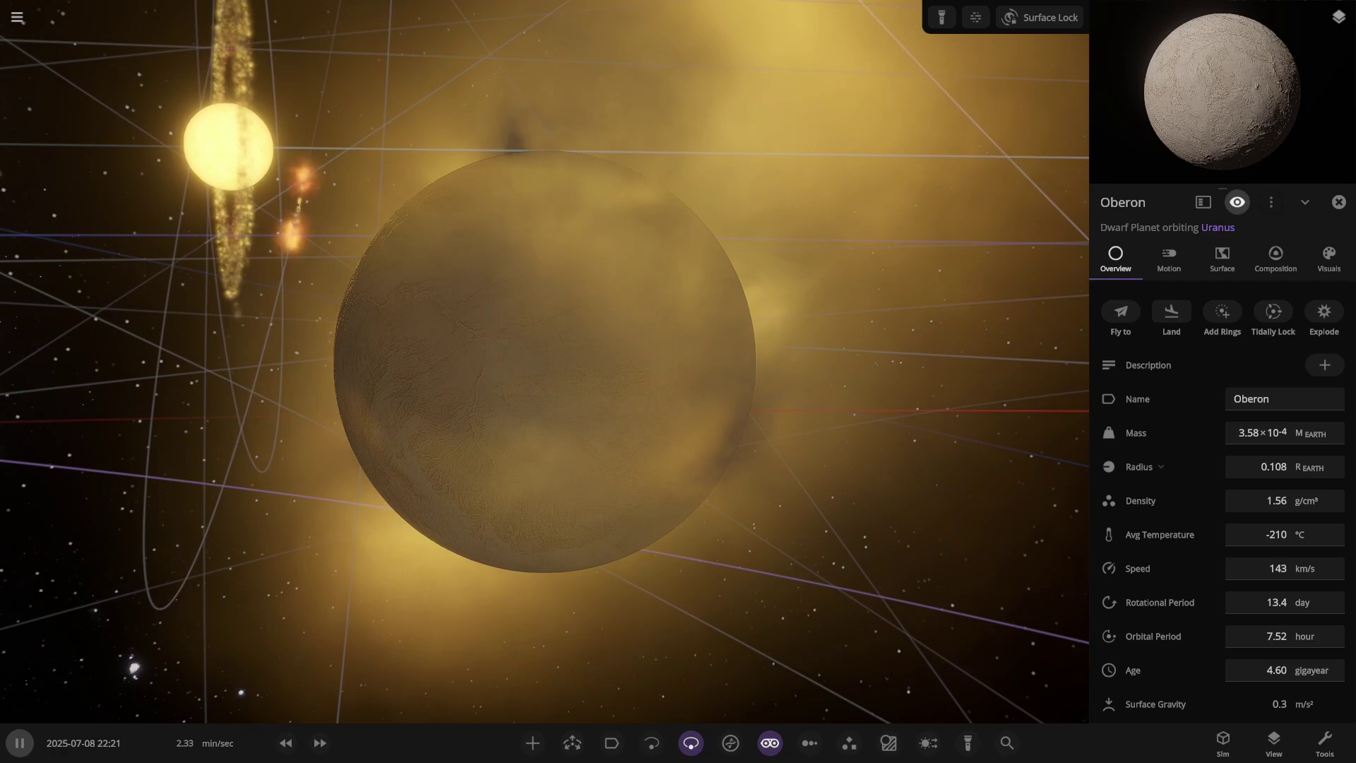
{"action": "scroll", "coordinate": [545, 362], "scroll_direction": "down", "scroll_amount": 5}
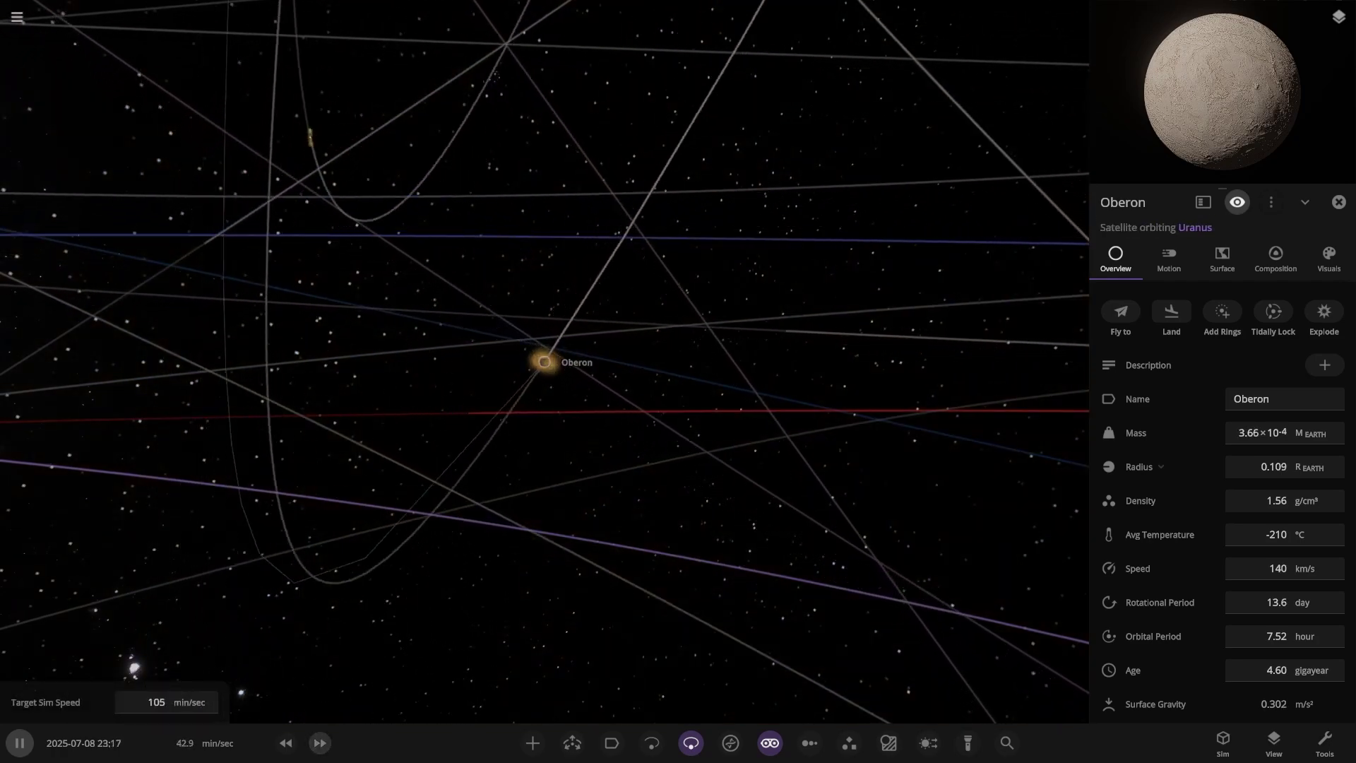
- Select Uranus and return to Oberon, and inspect Oberon's orbit and its lit surface up close
{"action": "left_click_drag", "start_coordinate": [495, 423], "coordinate": [707, 423]}
{"action": "scroll", "coordinate": [544, 362], "scroll_direction": "down", "scroll_amount": 2}
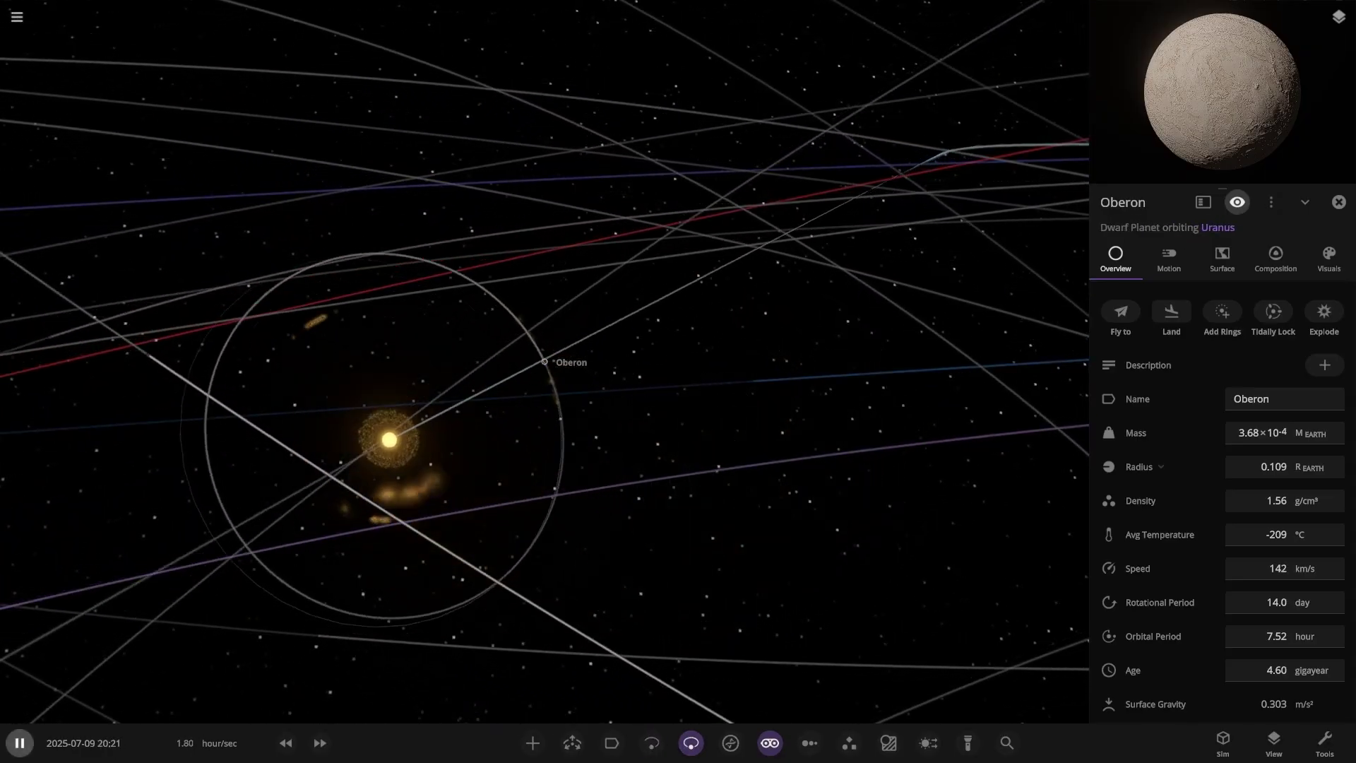
{"action": "key", "text": "space"}
{"action": "double_click", "coordinate": [389, 440]}
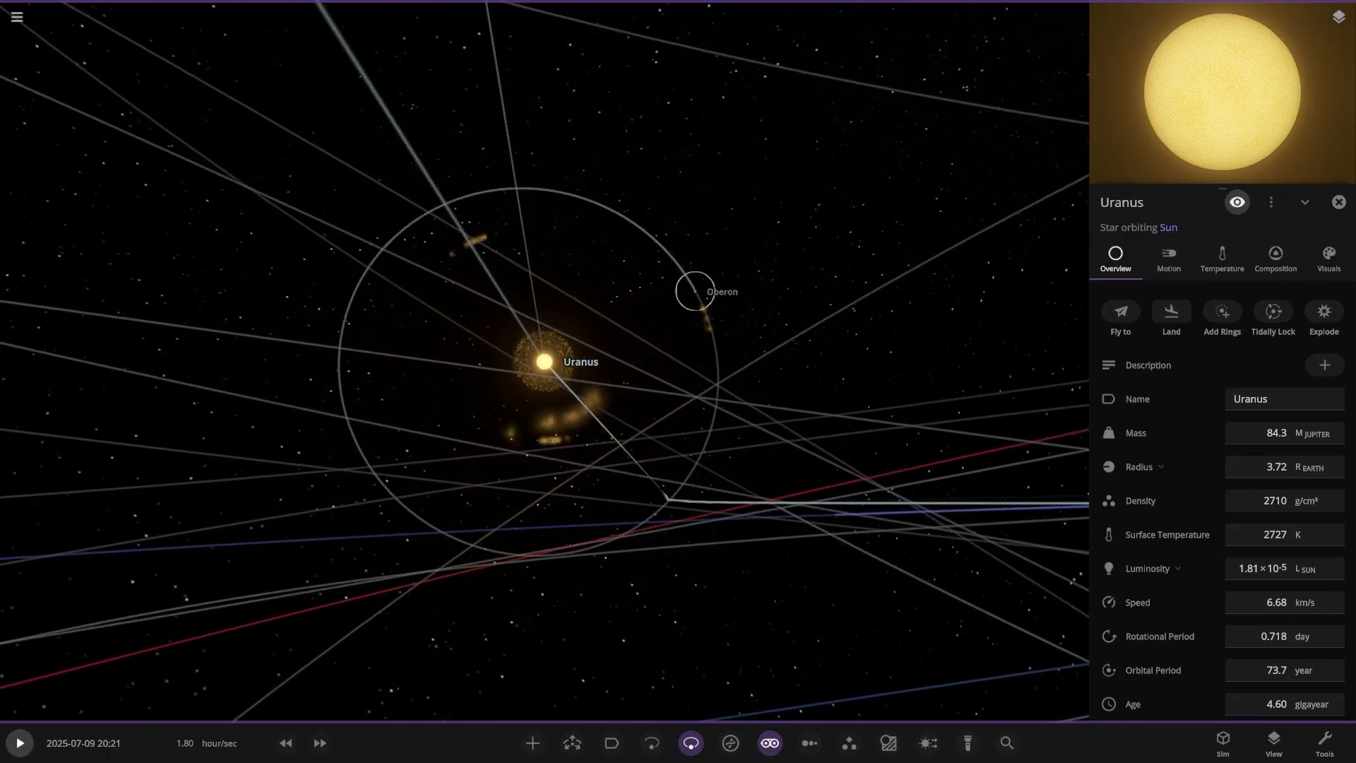
{"action": "double_click", "coordinate": [695, 291]}
{"action": "key", "text": "space"}
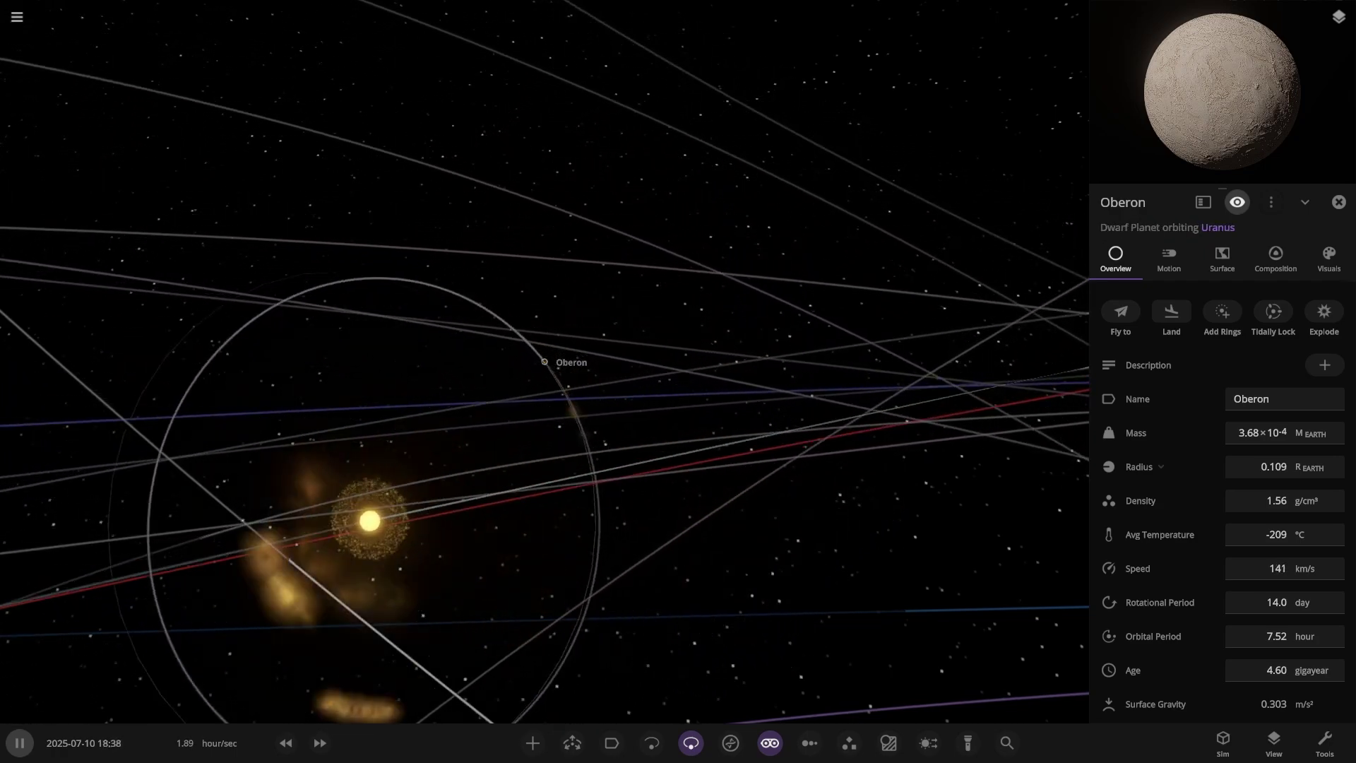
{"action": "scroll", "coordinate": [544, 362], "scroll_direction": "up", "scroll_amount": 10}
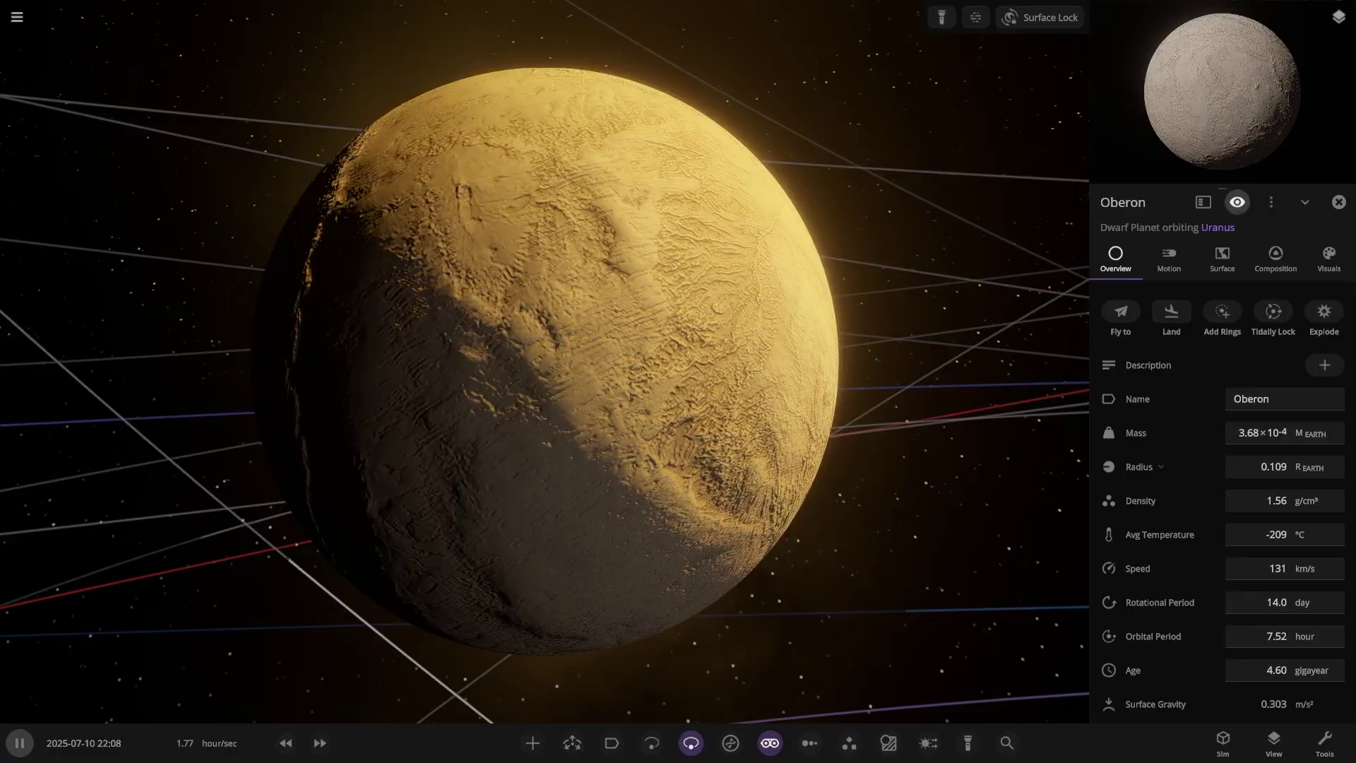
- Land on Oberon, close its properties and watch the sky from the surface with the simulation slowed to 6.17 min/sec
{"action": "key", "text": "space"}
{"action": "left_click_drag", "start_coordinate": [544, 361], "coordinate": [459, 431]}
{"action": "scroll", "coordinate": [544, 362], "scroll_direction": "up", "scroll_amount": 8}
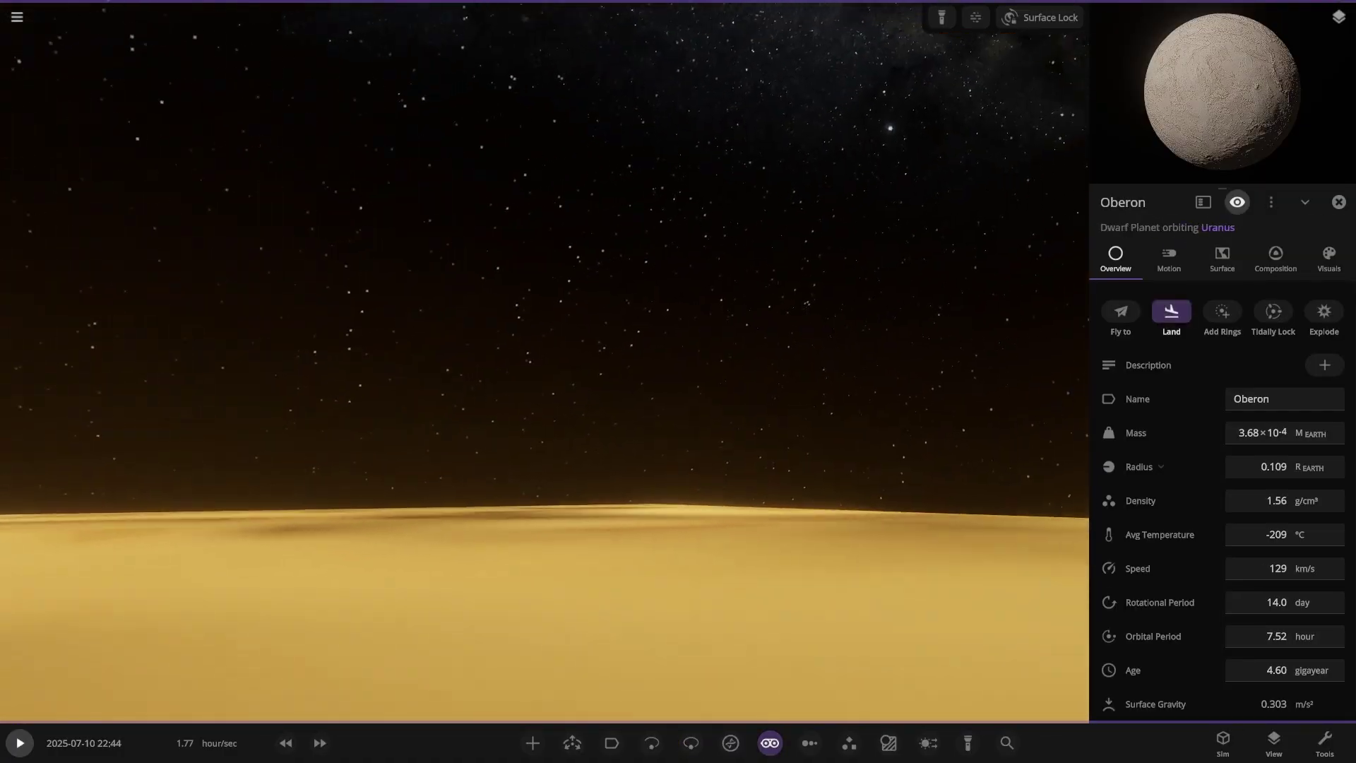
{"action": "left_click", "coordinate": [1339, 202]}
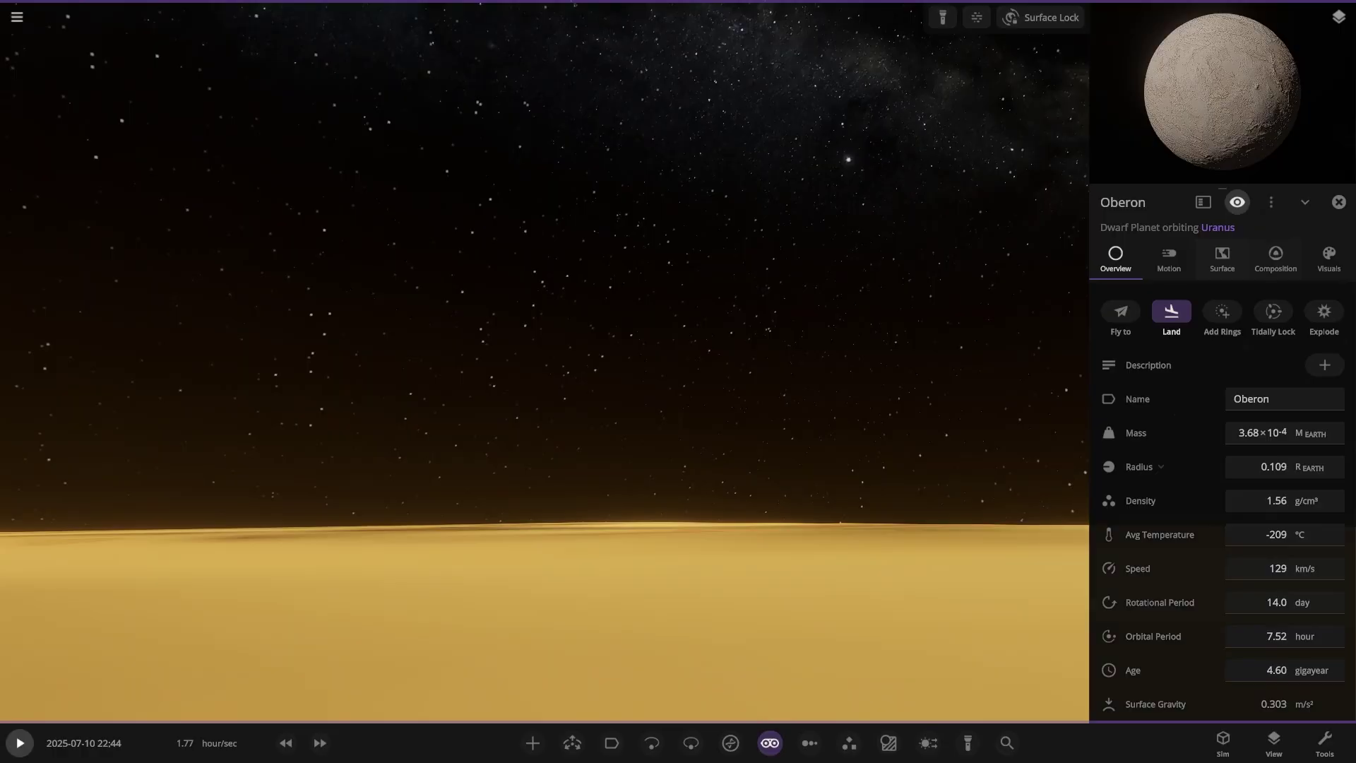
{"action": "left_click_drag", "start_coordinate": [847, 157], "coordinate": [127, 339]}
{"action": "key", "text": "space"}
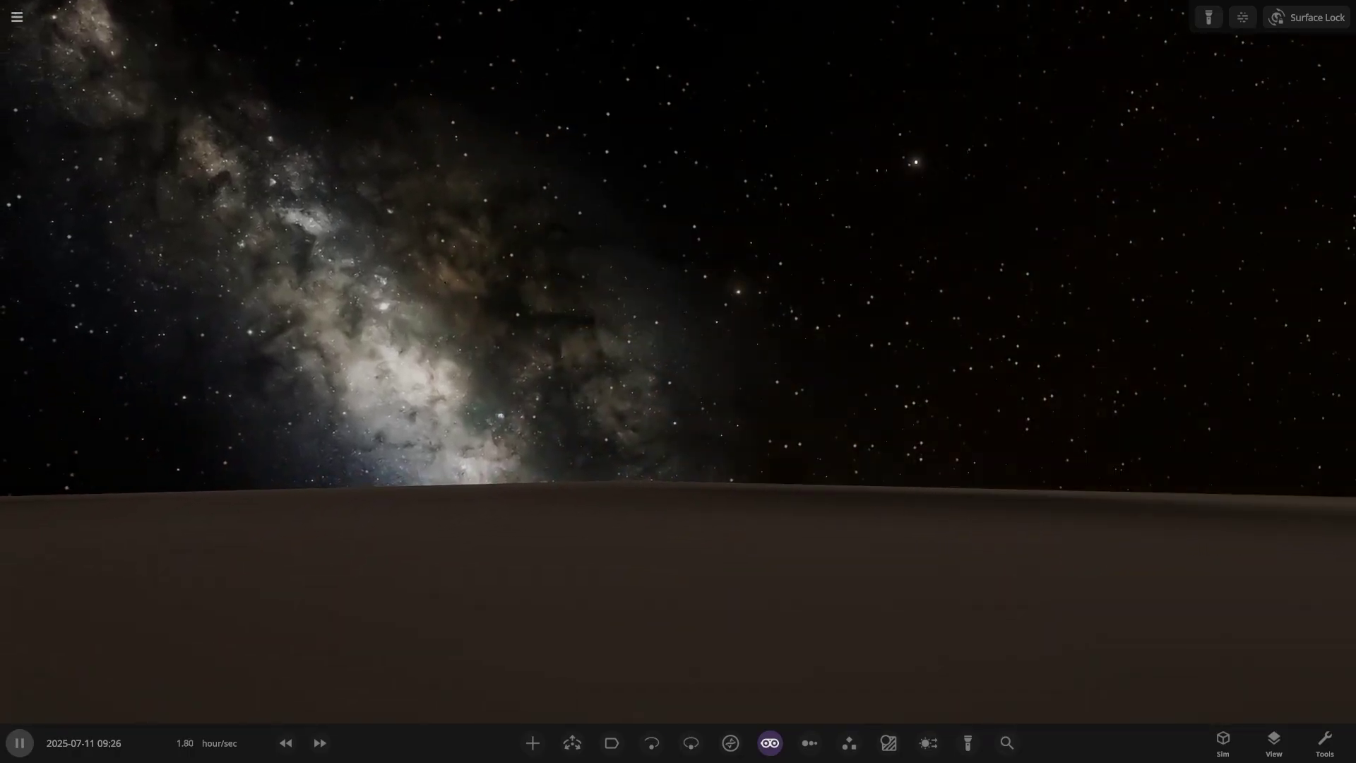
{"action": "key", "text": "bracketleft"}
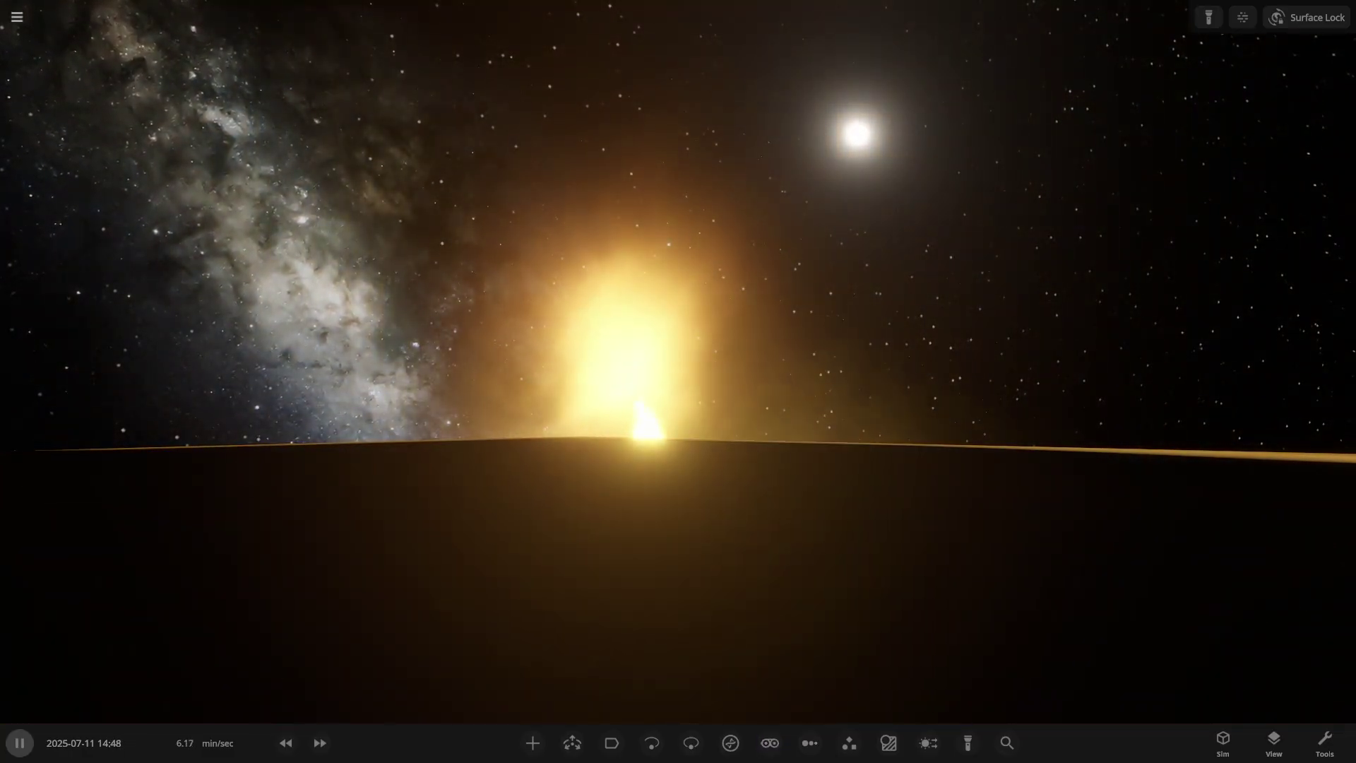
- Leave Oberon's surface, select Uranus and run the simulation at 3.99 hour/sec
{"action": "scroll", "coordinate": [678, 381], "scroll_direction": "down", "scroll_amount": 3}
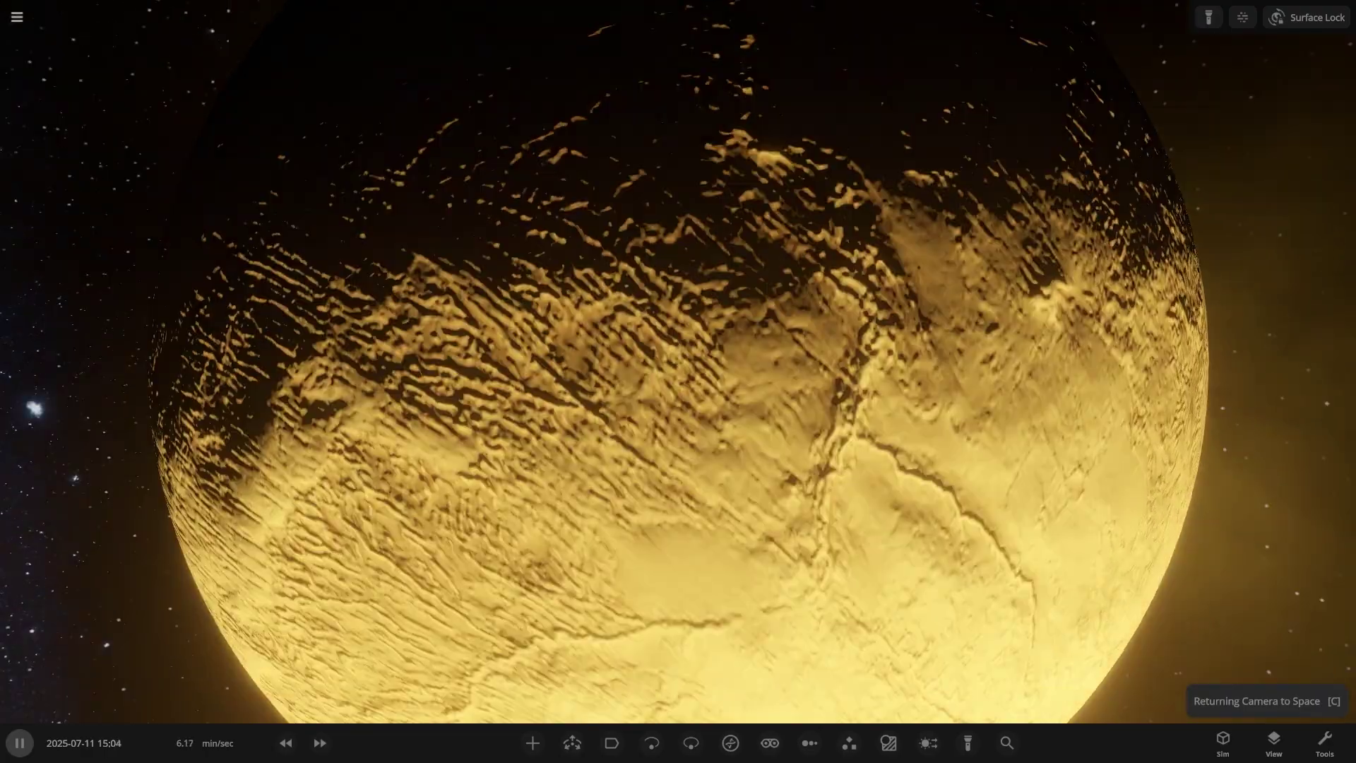
{"action": "key", "text": "space"}
{"action": "scroll", "coordinate": [678, 382], "scroll_direction": "down", "scroll_amount": 4}
{"action": "left_click_drag", "start_coordinate": [678, 381], "coordinate": [982, 452]}
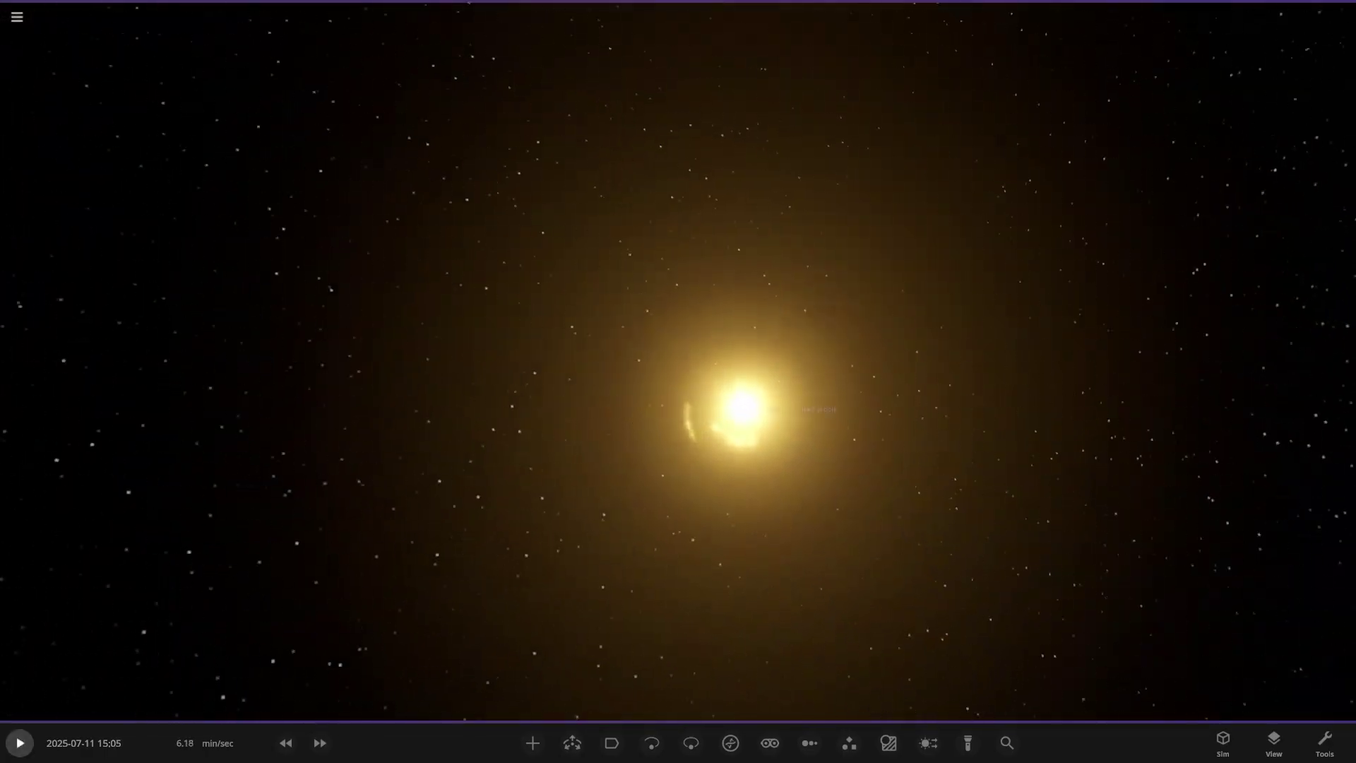
{"action": "double_click", "coordinate": [742, 407]}
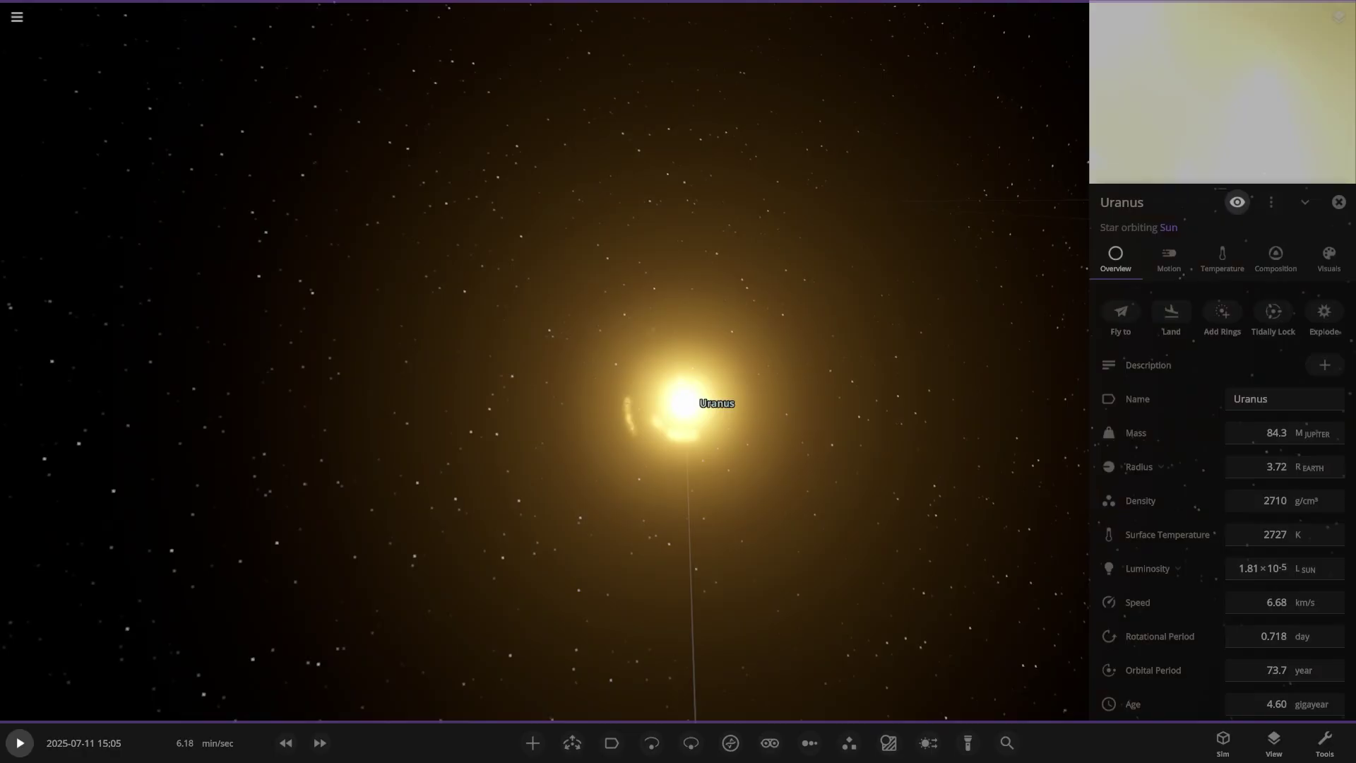
{"action": "key", "text": "space"}
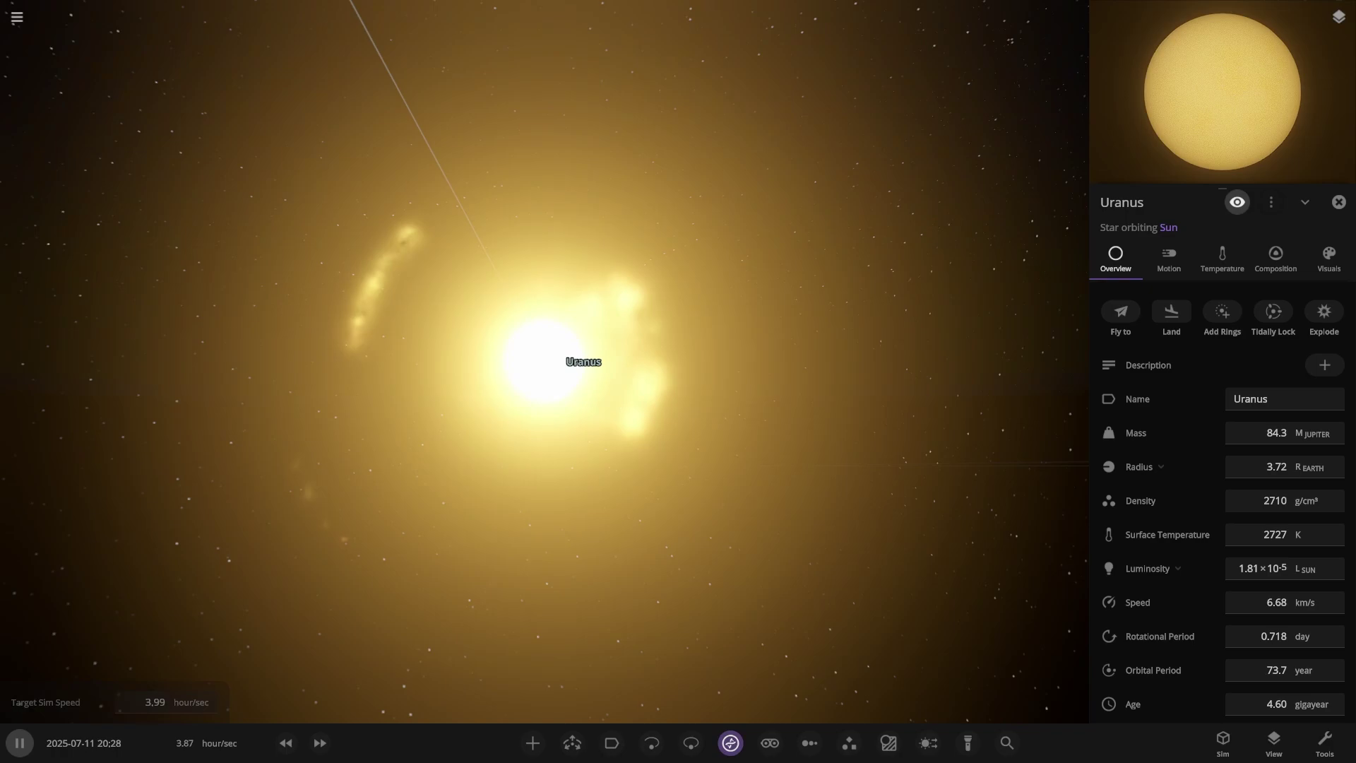
- Switch to the reduced-glare view and inspect the ring particles around Uranus from several angles
{"action": "key", "text": "v"}
{"action": "scroll", "coordinate": [544, 362], "scroll_direction": "up", "scroll_amount": 6}
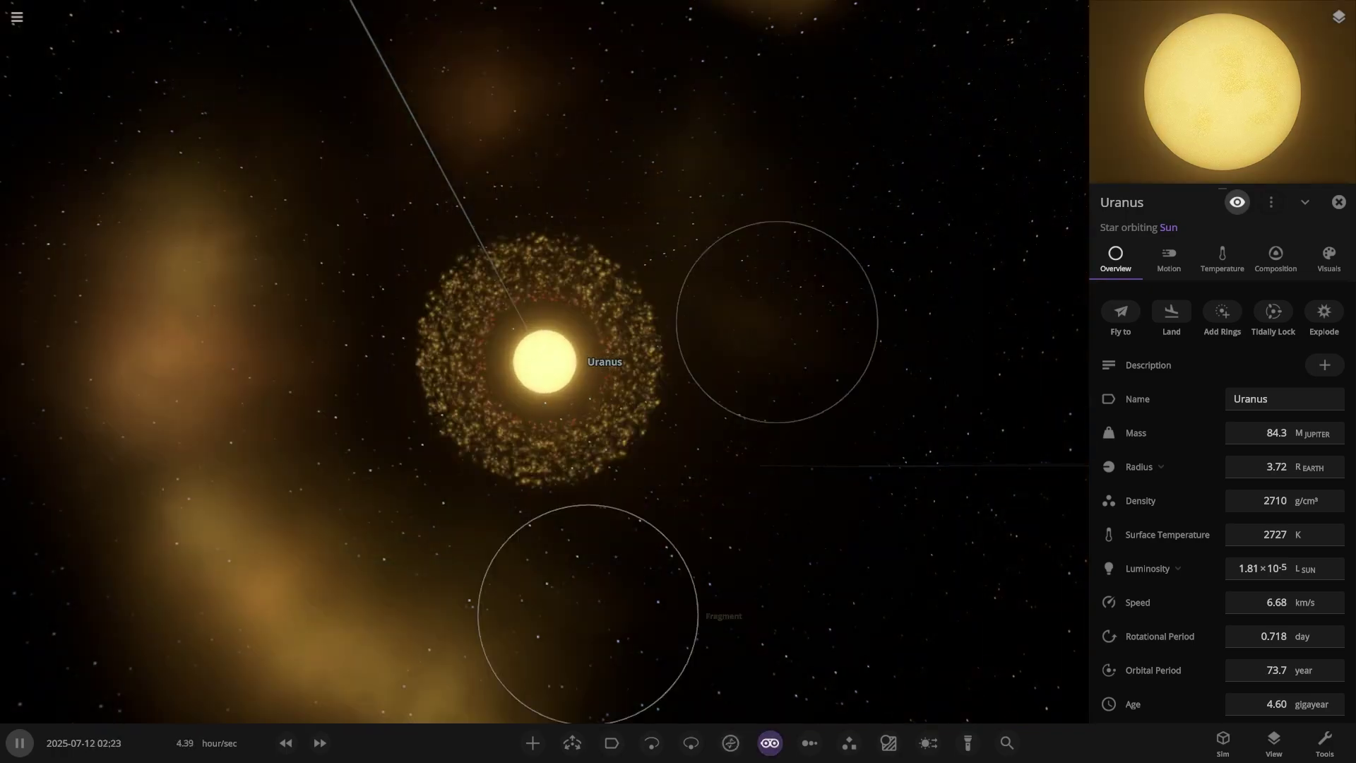
{"action": "left_click_drag", "start_coordinate": [545, 362], "coordinate": [755, 361]}
{"action": "scroll", "coordinate": [545, 362], "scroll_direction": "down", "scroll_amount": 1}
{"action": "scroll", "coordinate": [545, 362], "scroll_direction": "up", "scroll_amount": 1}
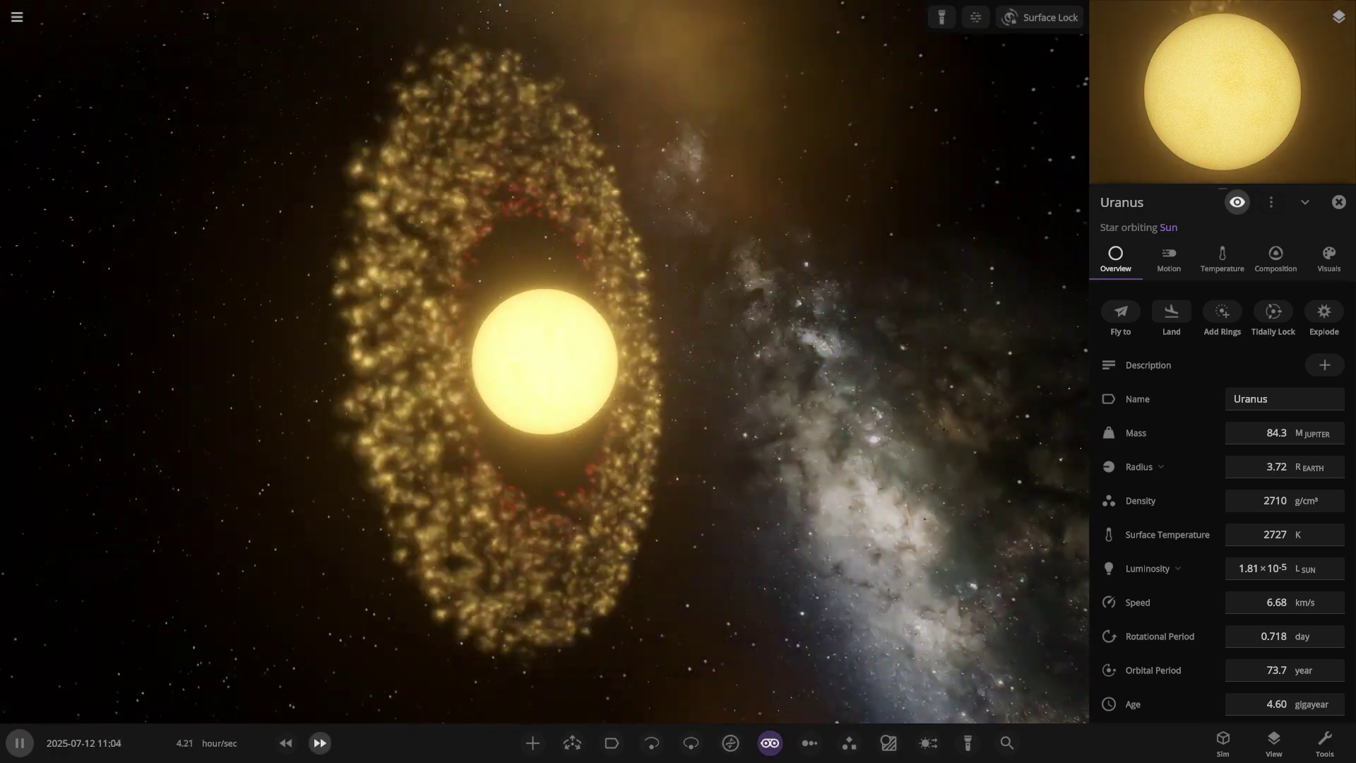
{"action": "scroll", "coordinate": [544, 361], "scroll_direction": "down", "scroll_amount": 5}
{"action": "scroll", "coordinate": [544, 361], "scroll_direction": "down", "scroll_amount": 5}
{"action": "left_click_drag", "start_coordinate": [545, 362], "coordinate": [561, 417]}
- Show the orbit lines and select the moon Francisco to view its orbit around Uranus
{"action": "key", "text": "o"}
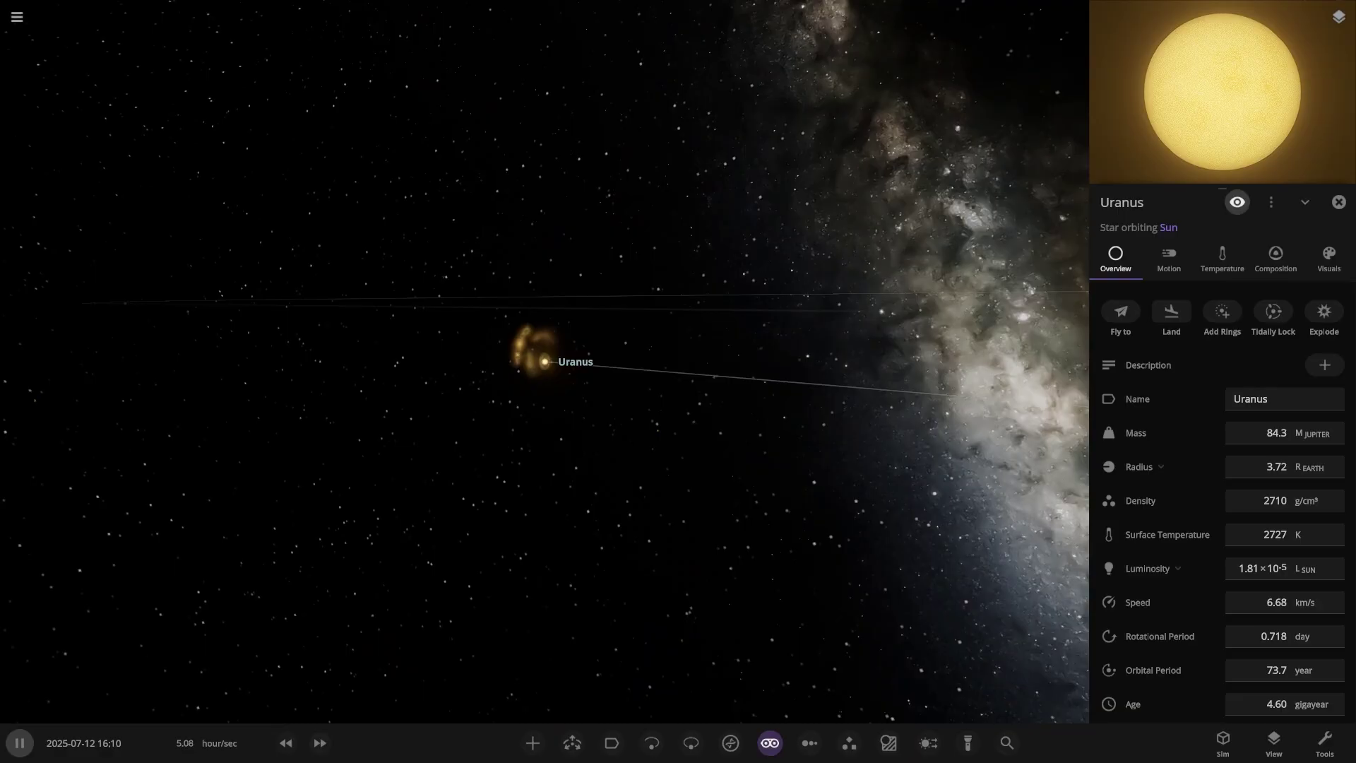
{"action": "scroll", "coordinate": [545, 362], "scroll_direction": "up", "scroll_amount": 2}
{"action": "left_click", "coordinate": [553, 336]}
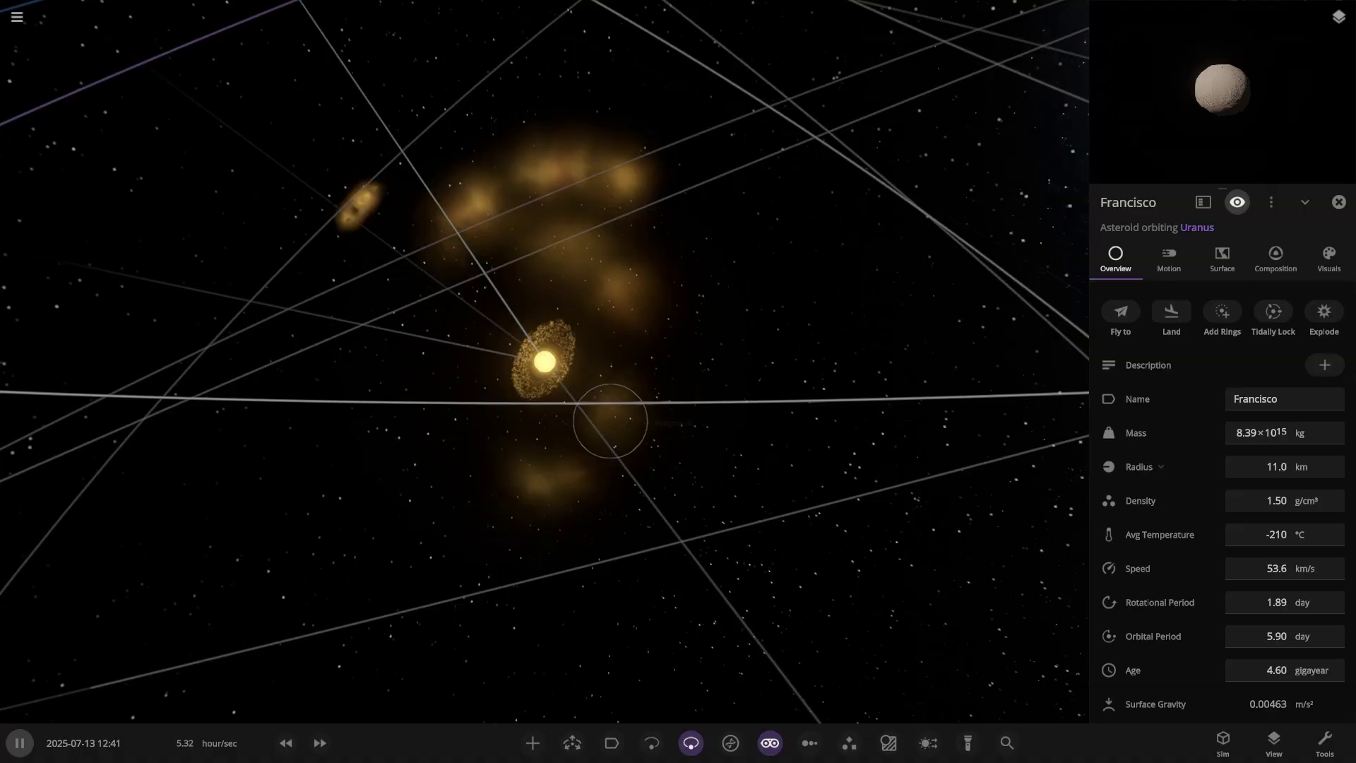
{"action": "scroll", "coordinate": [544, 362], "scroll_direction": "down", "scroll_amount": 8}
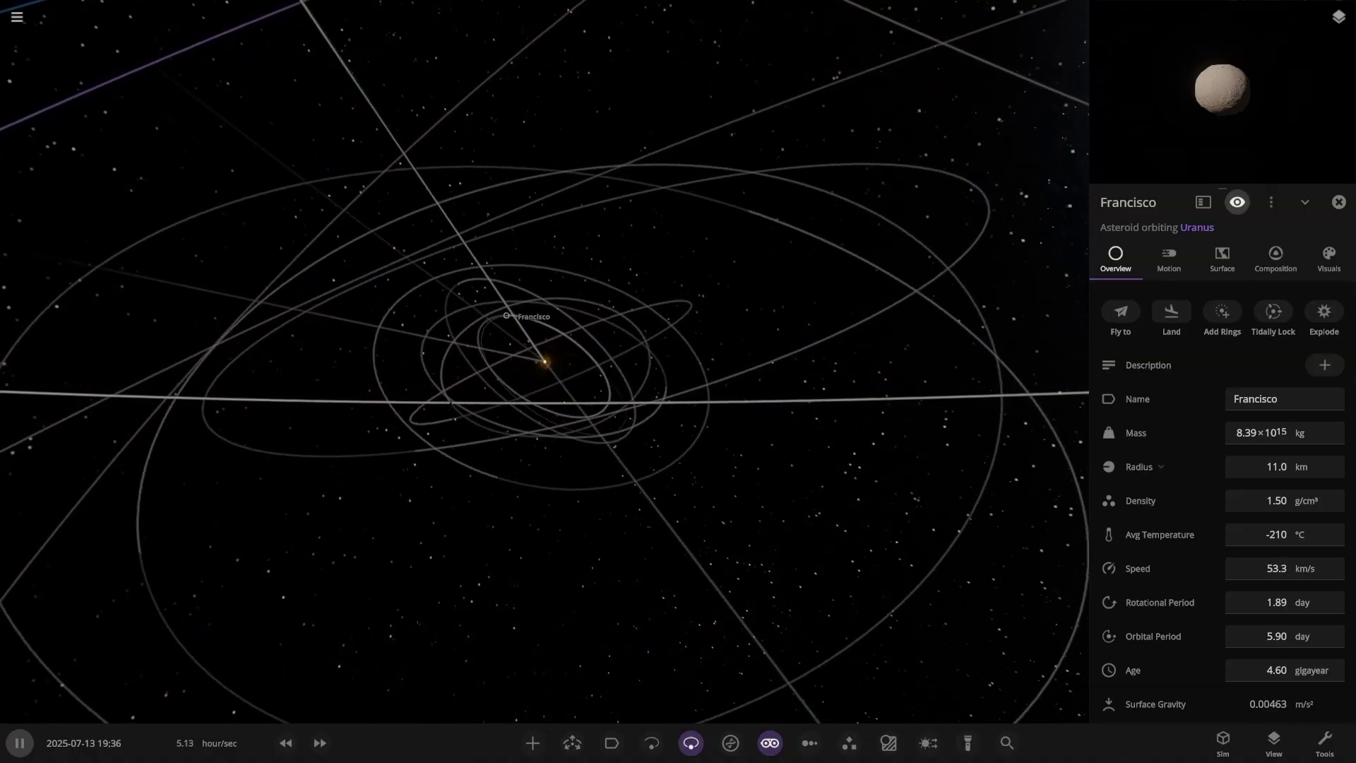
- Show the habitable zone and object labels, and examine the zone around Uranus from several angles
{"action": "scroll", "coordinate": [545, 361], "scroll_direction": "up", "scroll_amount": 6}
{"action": "left_click_drag", "start_coordinate": [544, 362], "coordinate": [572, 459]}
{"action": "scroll", "coordinate": [545, 361], "scroll_direction": "down", "scroll_amount": 5}
{"action": "key", "text": "h"}
{"action": "scroll", "coordinate": [545, 362], "scroll_direction": "up", "scroll_amount": 8}
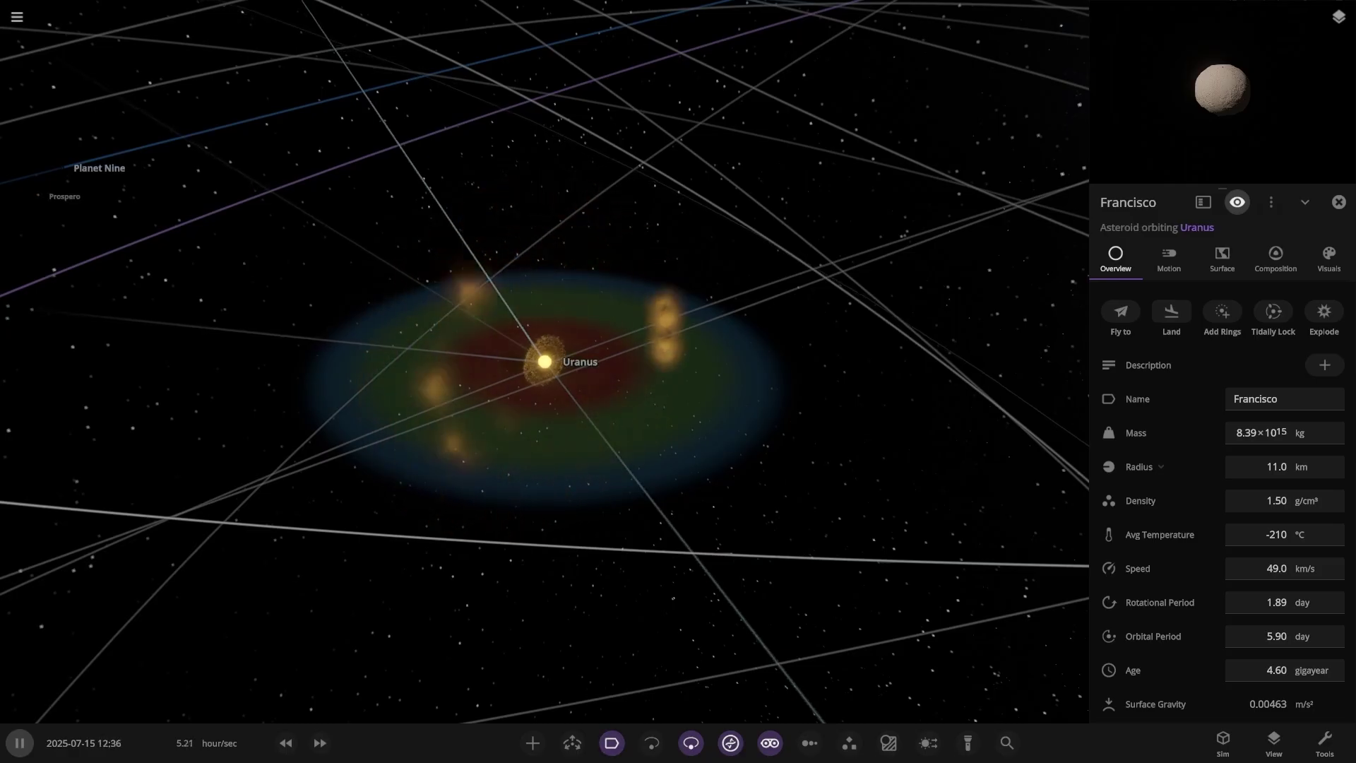
{"action": "left_click_drag", "start_coordinate": [544, 361], "coordinate": [311, 201]}
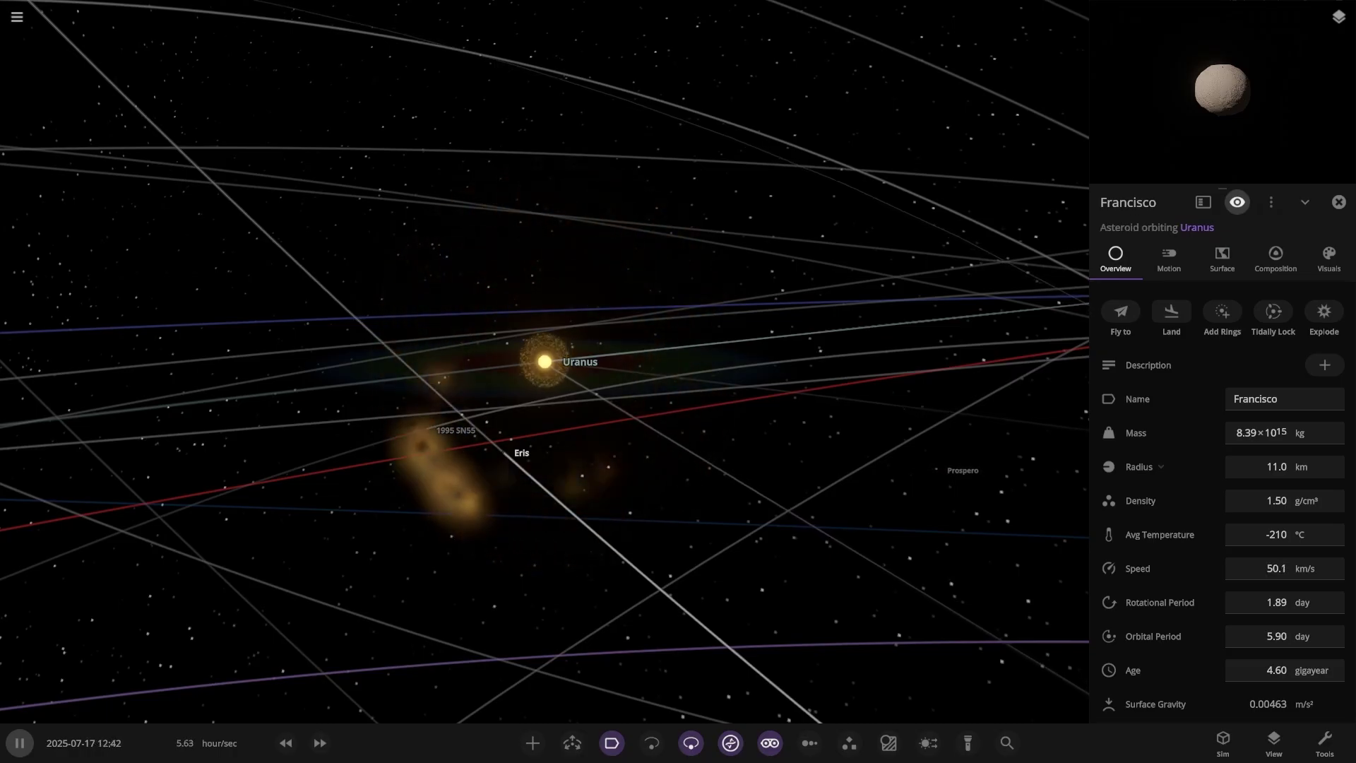
{"action": "left_click_drag", "start_coordinate": [423, 423], "coordinate": [707, 431]}
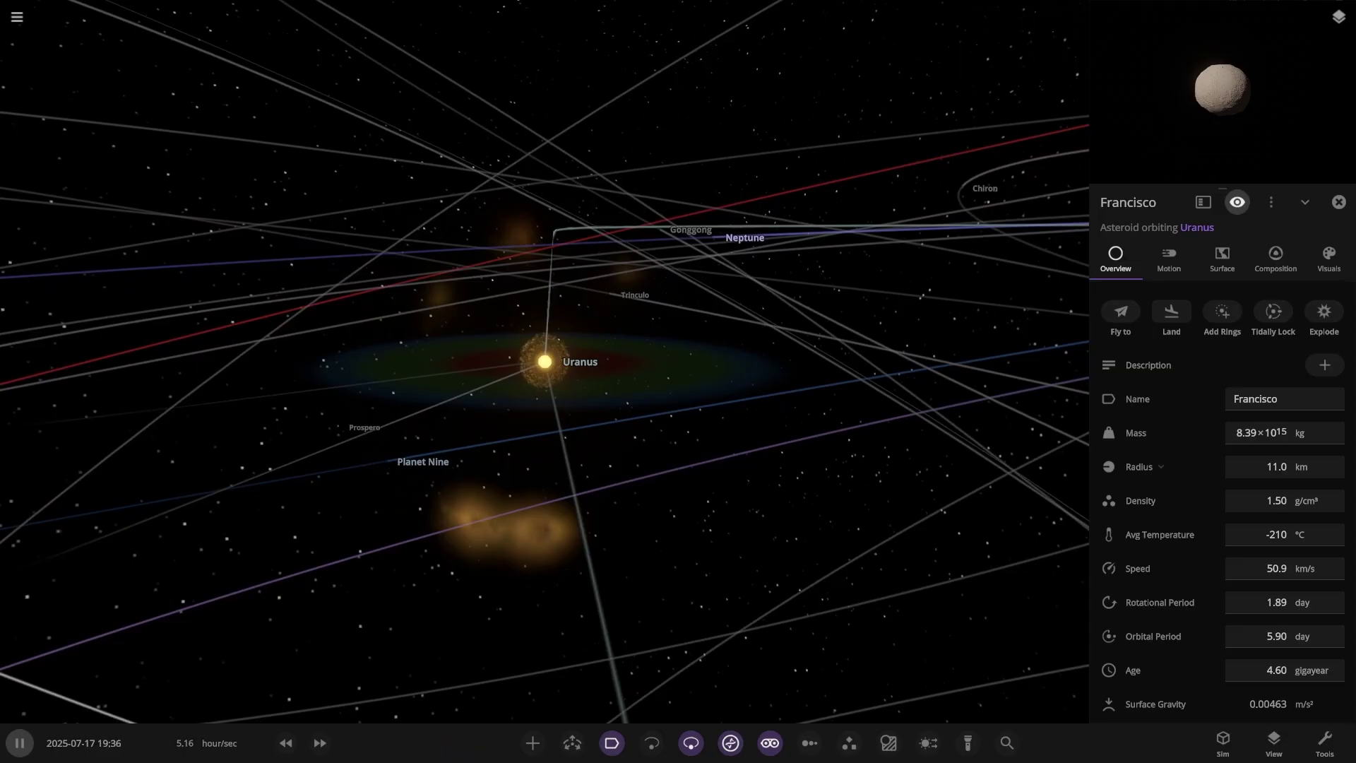
- Select Uranus, clear the simulation's particles and raise the simulation speed to 10 day/sec
{"action": "left_click", "coordinate": [320, 743]}
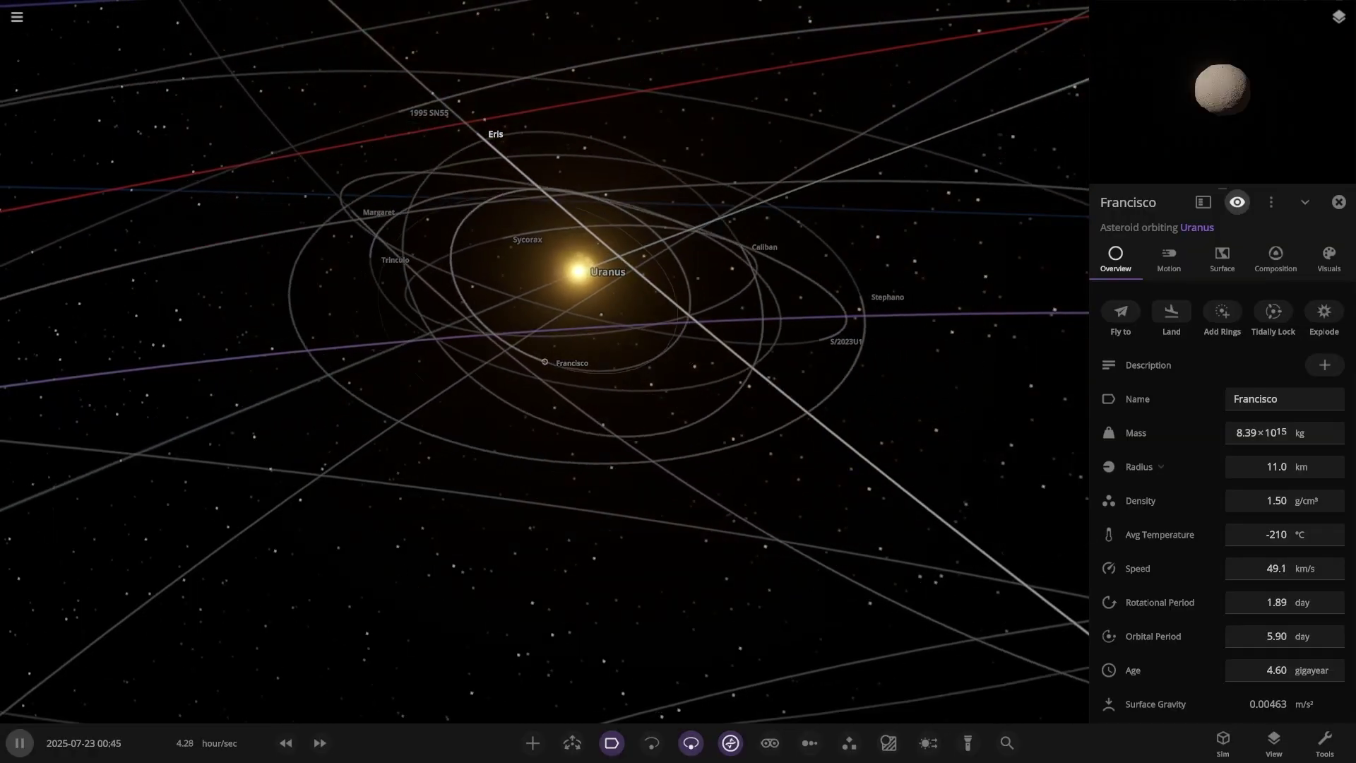
{"action": "left_click", "coordinate": [568, 283]}
{"action": "left_click_drag", "start_coordinate": [568, 283], "coordinate": [568, 353]}
{"action": "key", "text": "space"}
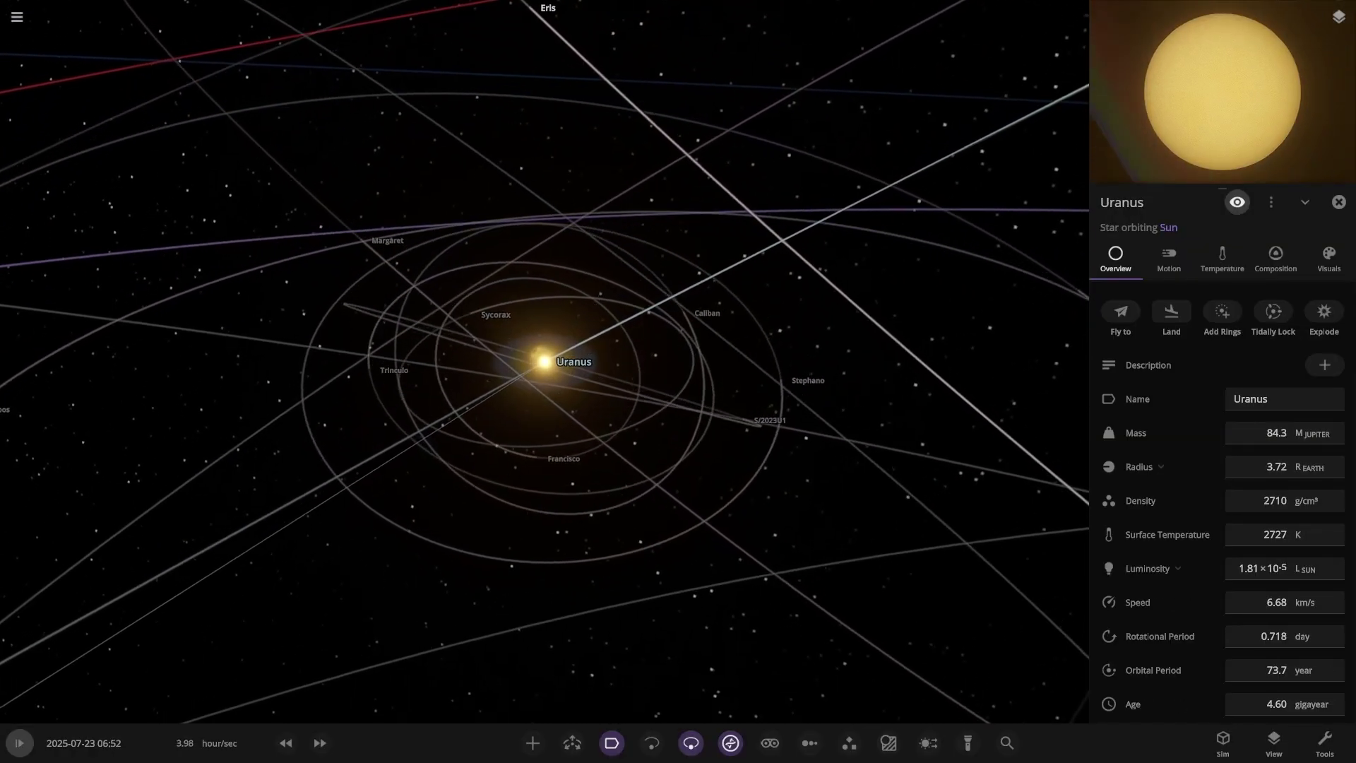
{"action": "scroll", "coordinate": [545, 362], "scroll_direction": "up", "scroll_amount": 4}
{"action": "scroll", "coordinate": [545, 362], "scroll_direction": "down", "scroll_amount": 8}
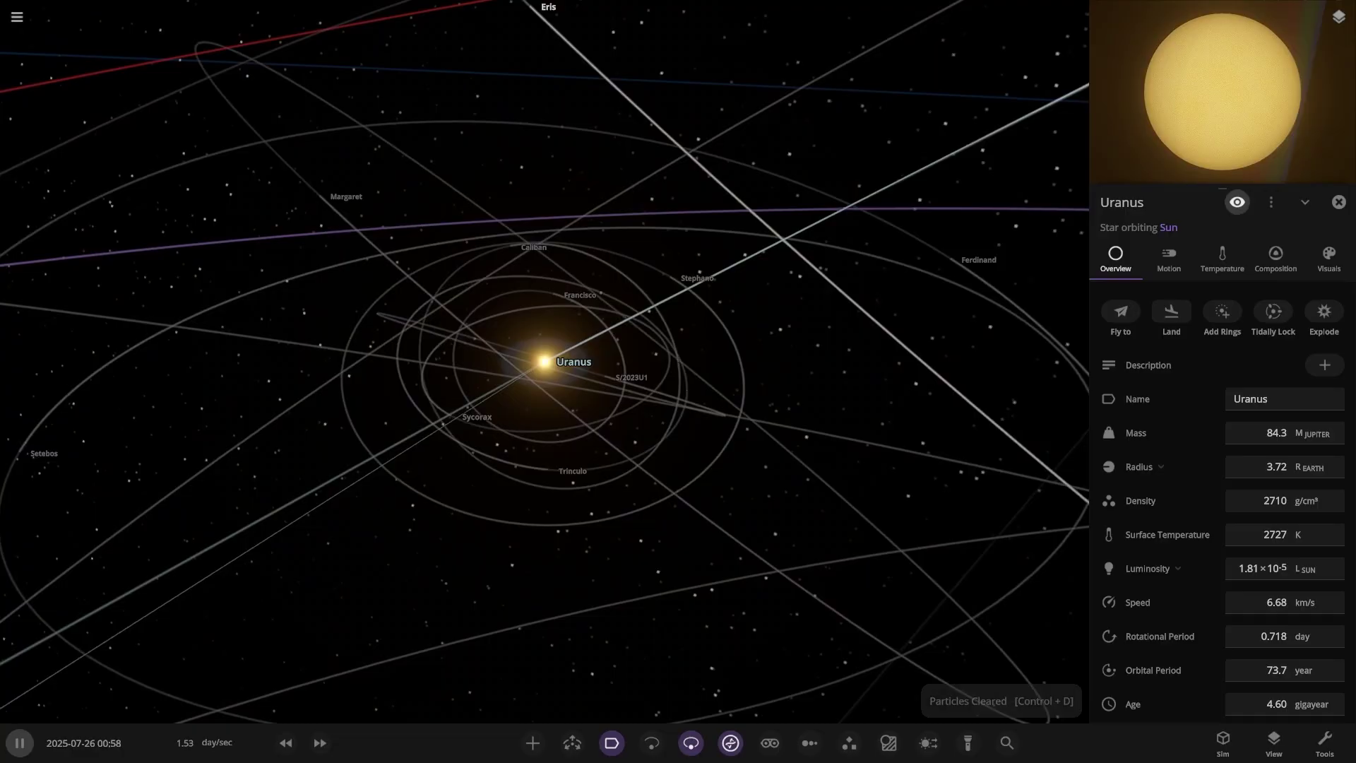
{"action": "left_click", "coordinate": [320, 743]}
{"action": "left_click", "coordinate": [320, 743]}
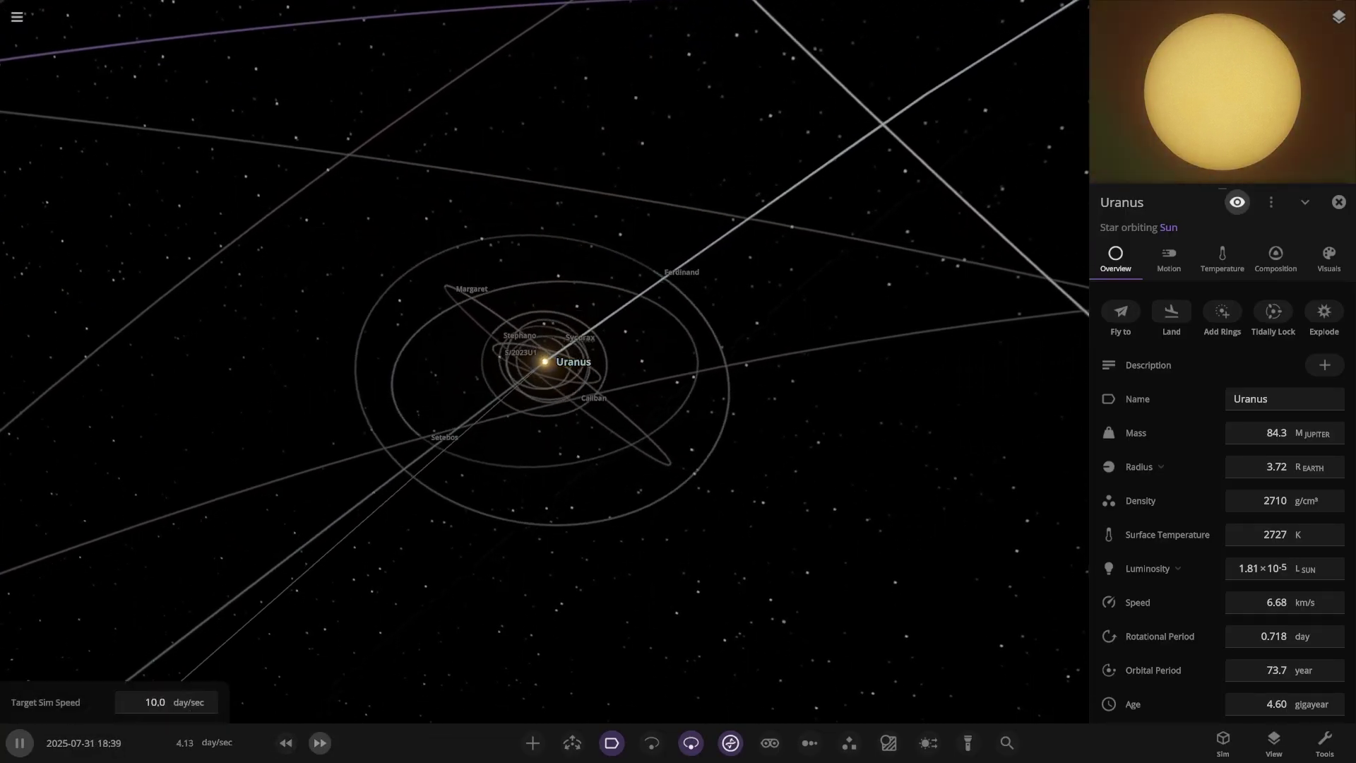
- Select the Sun and reselect Uranus, and examine how the planets' orbits develop at 1.94 year/sec
{"action": "scroll", "coordinate": [545, 362], "scroll_direction": "down", "scroll_amount": 5}
{"action": "scroll", "coordinate": [545, 361], "scroll_direction": "down", "scroll_amount": 5}
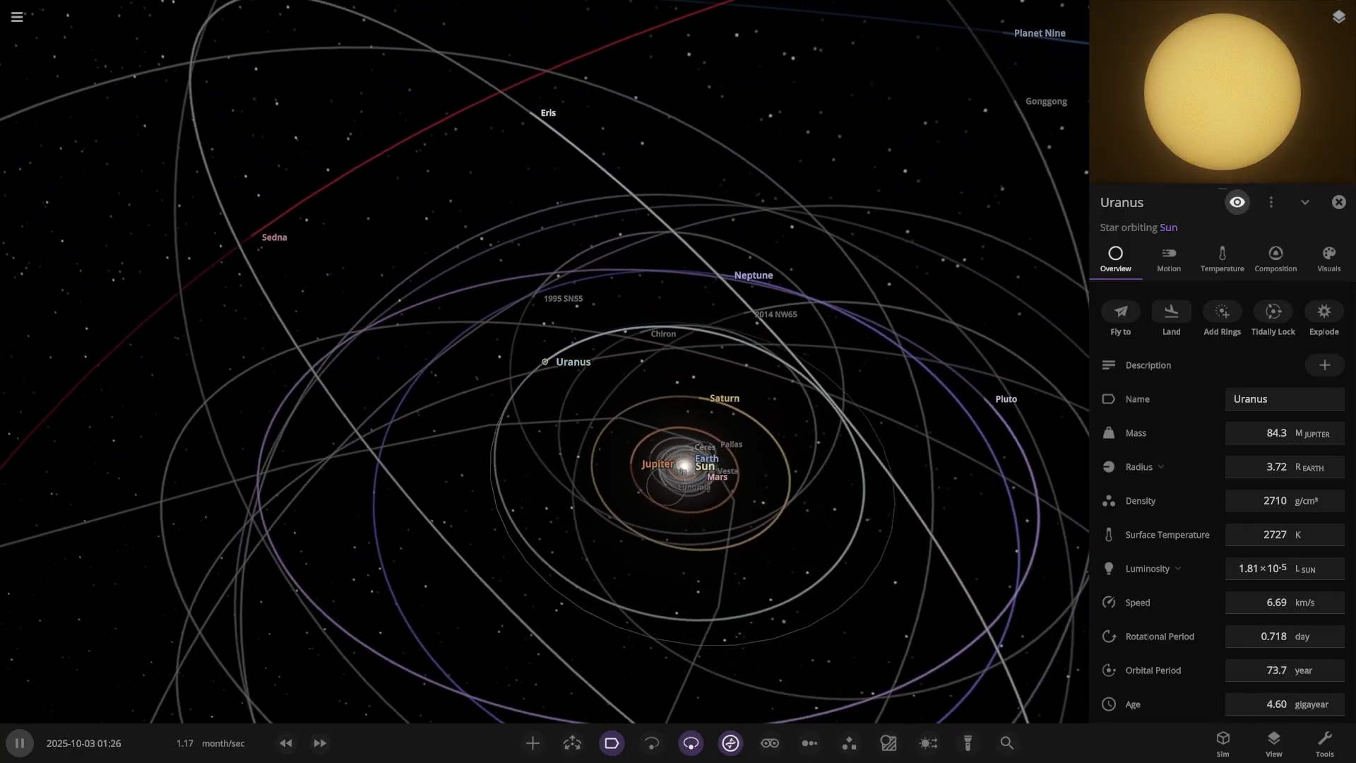
{"action": "left_click", "coordinate": [672, 454]}
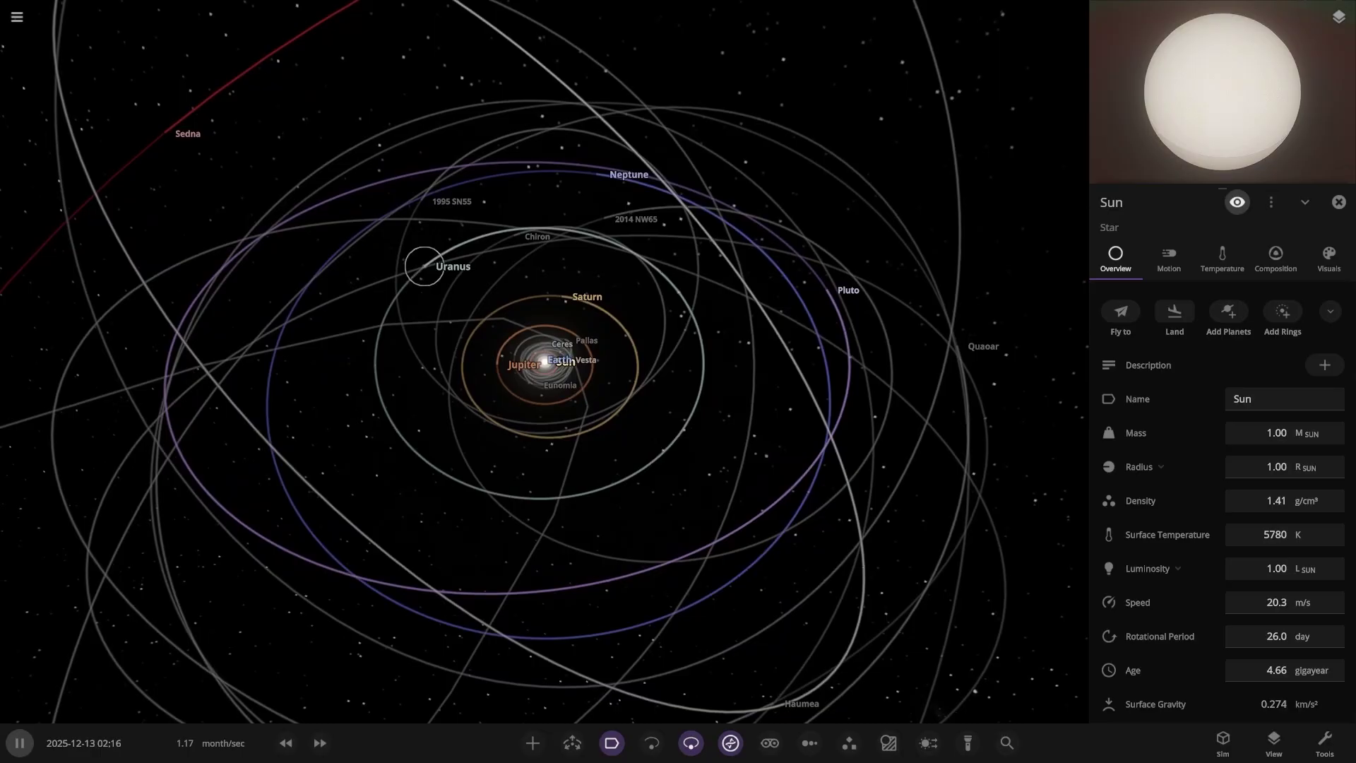
{"action": "left_click", "coordinate": [424, 267]}
{"action": "scroll", "coordinate": [544, 362], "scroll_direction": "up", "scroll_amount": 3}
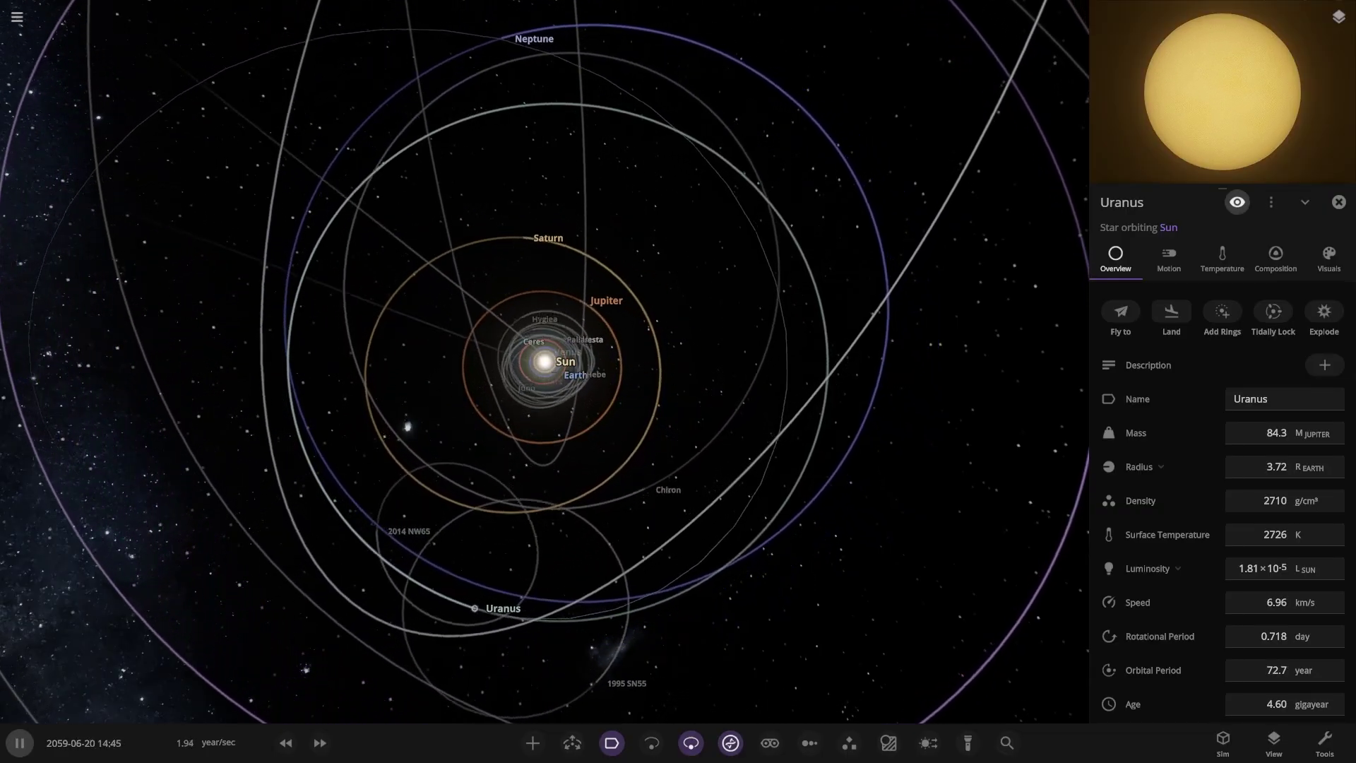
{"action": "scroll", "coordinate": [543, 362], "scroll_direction": "down", "scroll_amount": 4}
{"action": "scroll", "coordinate": [543, 362], "scroll_direction": "up", "scroll_amount": 5}
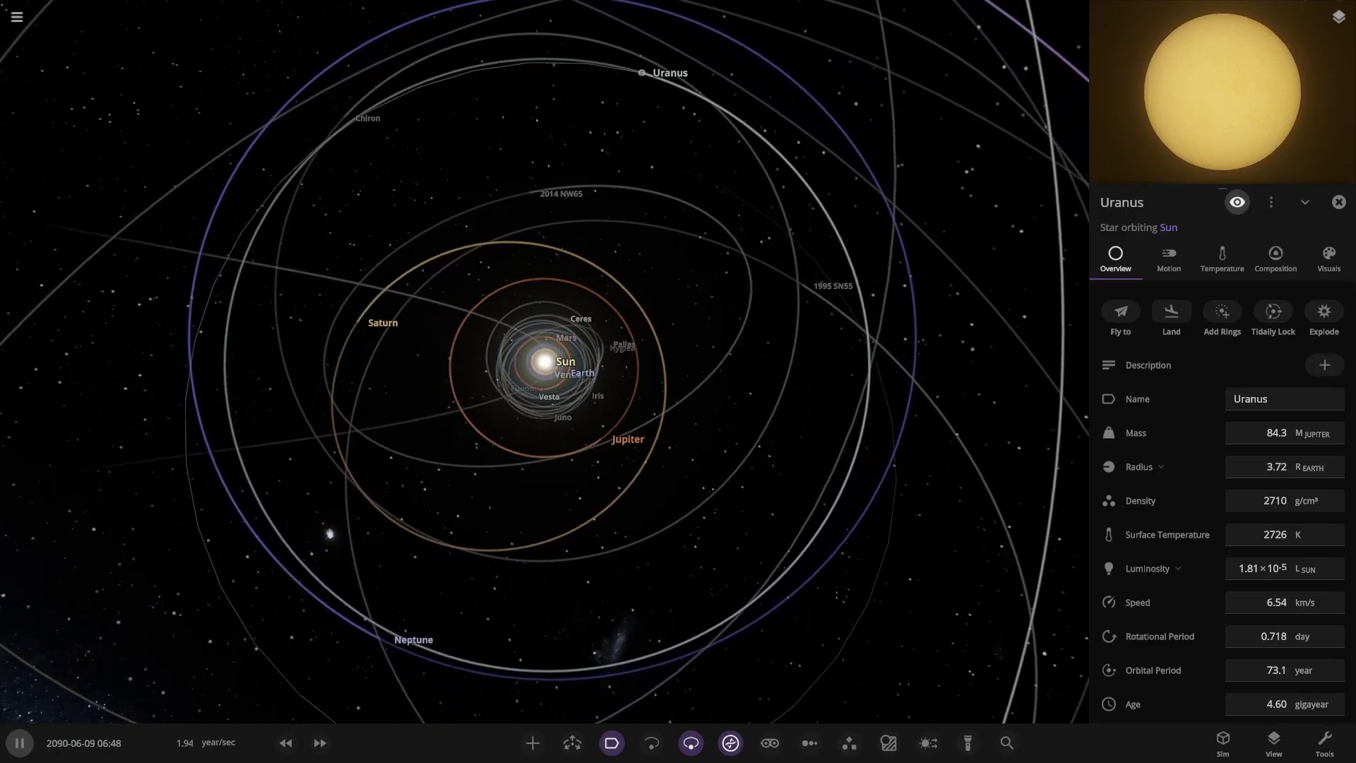
{"action": "scroll", "coordinate": [545, 361], "scroll_direction": "down", "scroll_amount": 5}
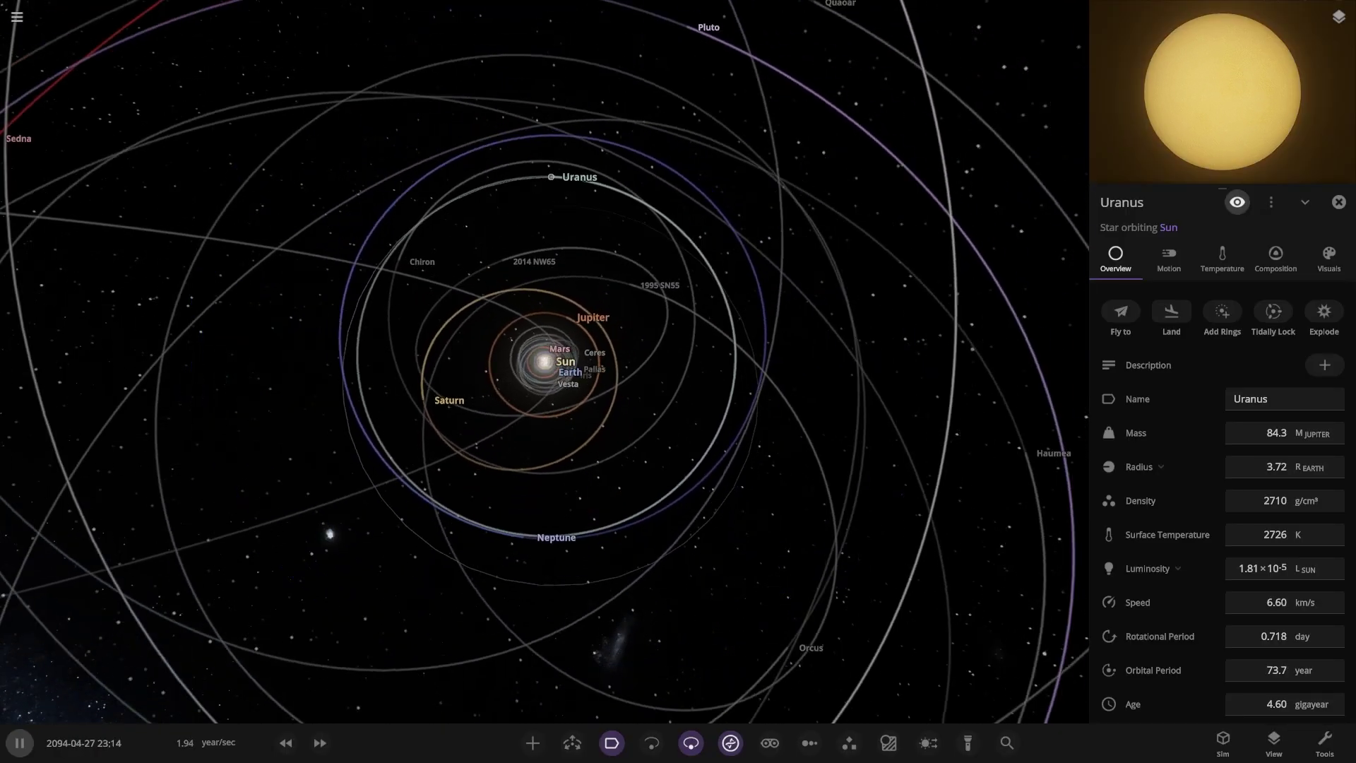
- Set the simulation speed to 1.29 year/sec and examine the orbits of the inner planets and outer bodies
{"action": "left_click", "coordinate": [320, 742]}
{"action": "key", "text": "period"}
{"action": "key", "text": "period"}
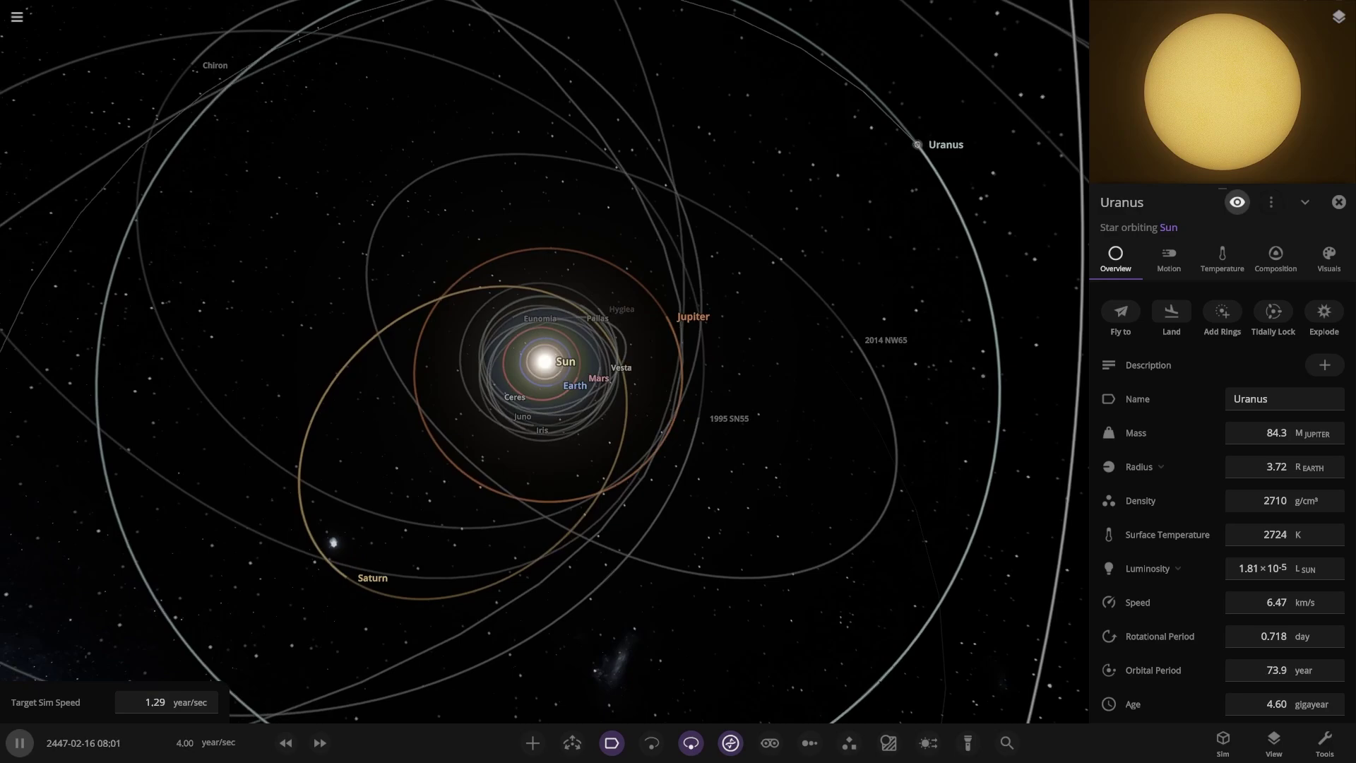
{"action": "scroll", "coordinate": [544, 362], "scroll_direction": "up", "scroll_amount": 2}
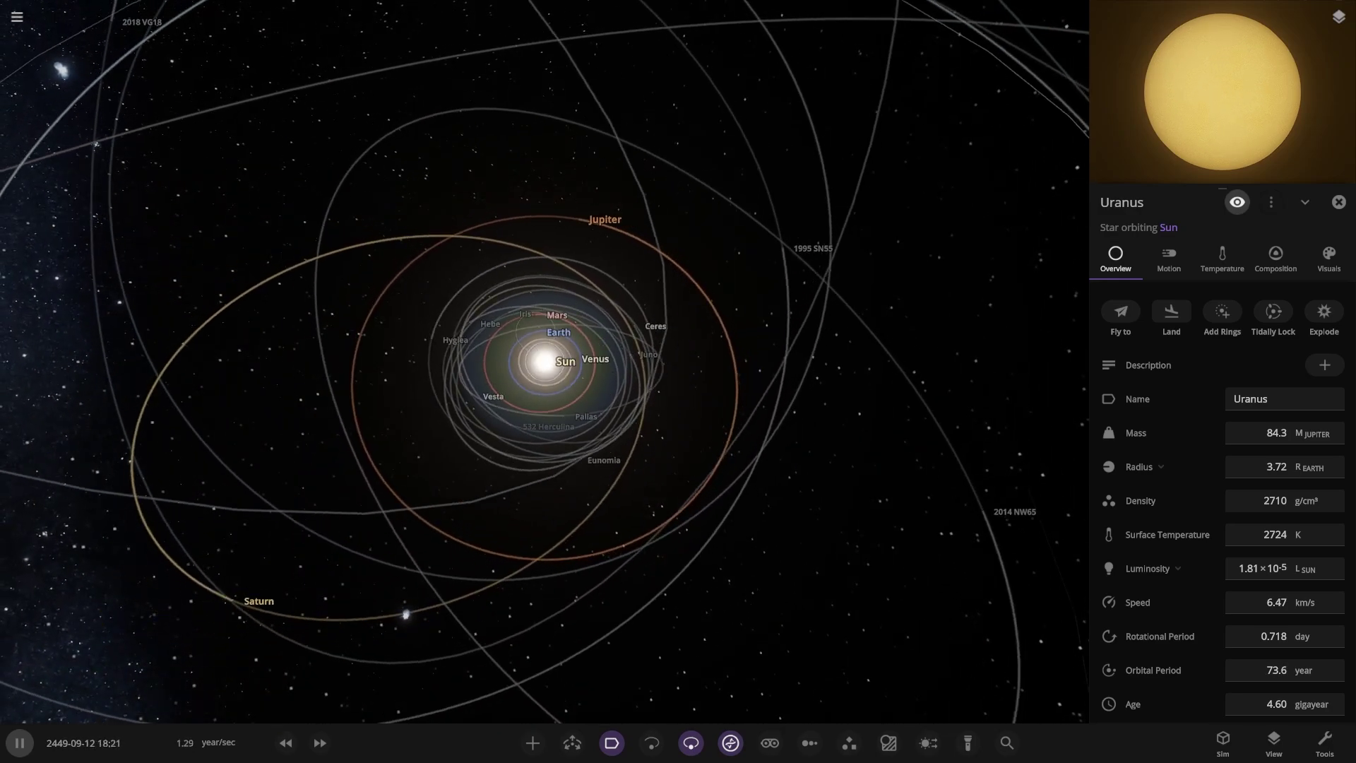
{"action": "scroll", "coordinate": [545, 362], "scroll_direction": "down", "scroll_amount": 3}
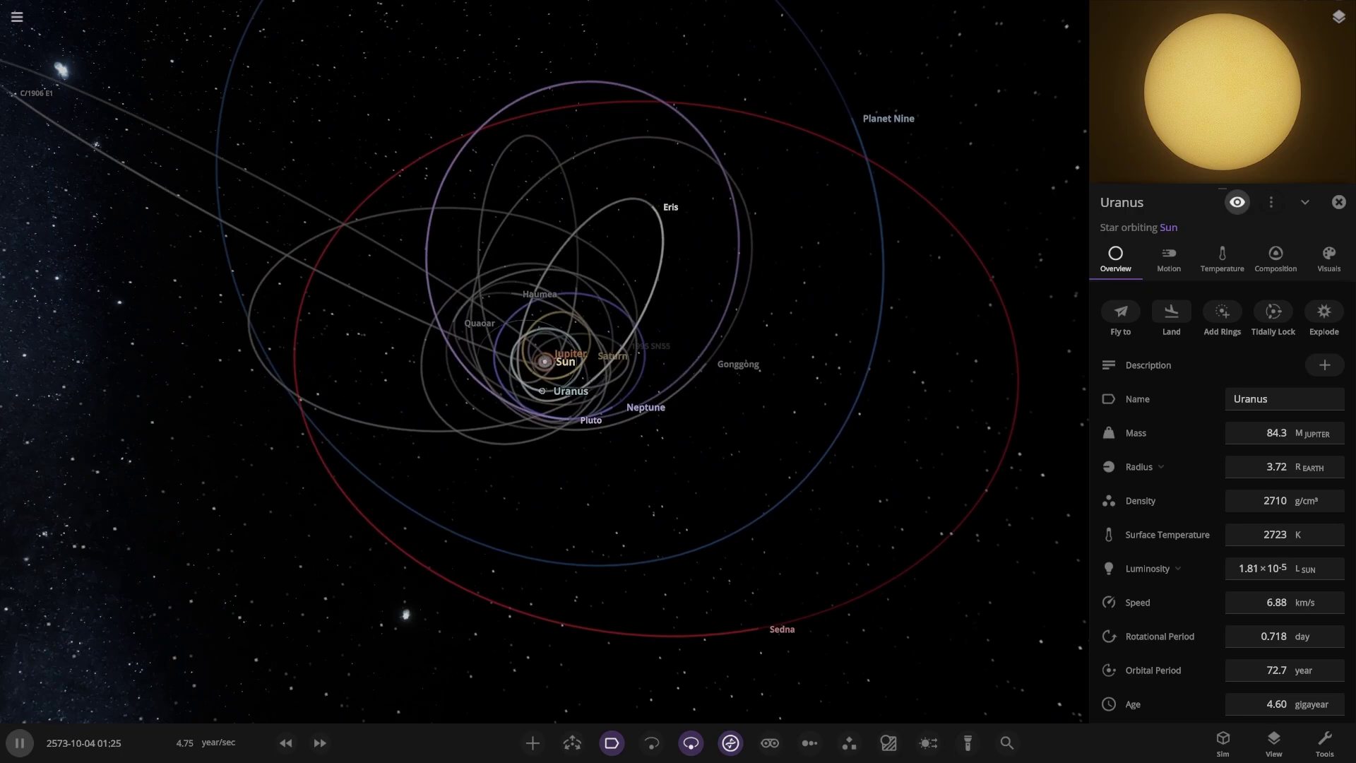
- Raise the simulation speed to 9.94 year/sec, compare the planets' orbits and select Earth
{"action": "scroll", "coordinate": [544, 362], "scroll_direction": "up", "scroll_amount": 5}
{"action": "left_click", "coordinate": [319, 742]}
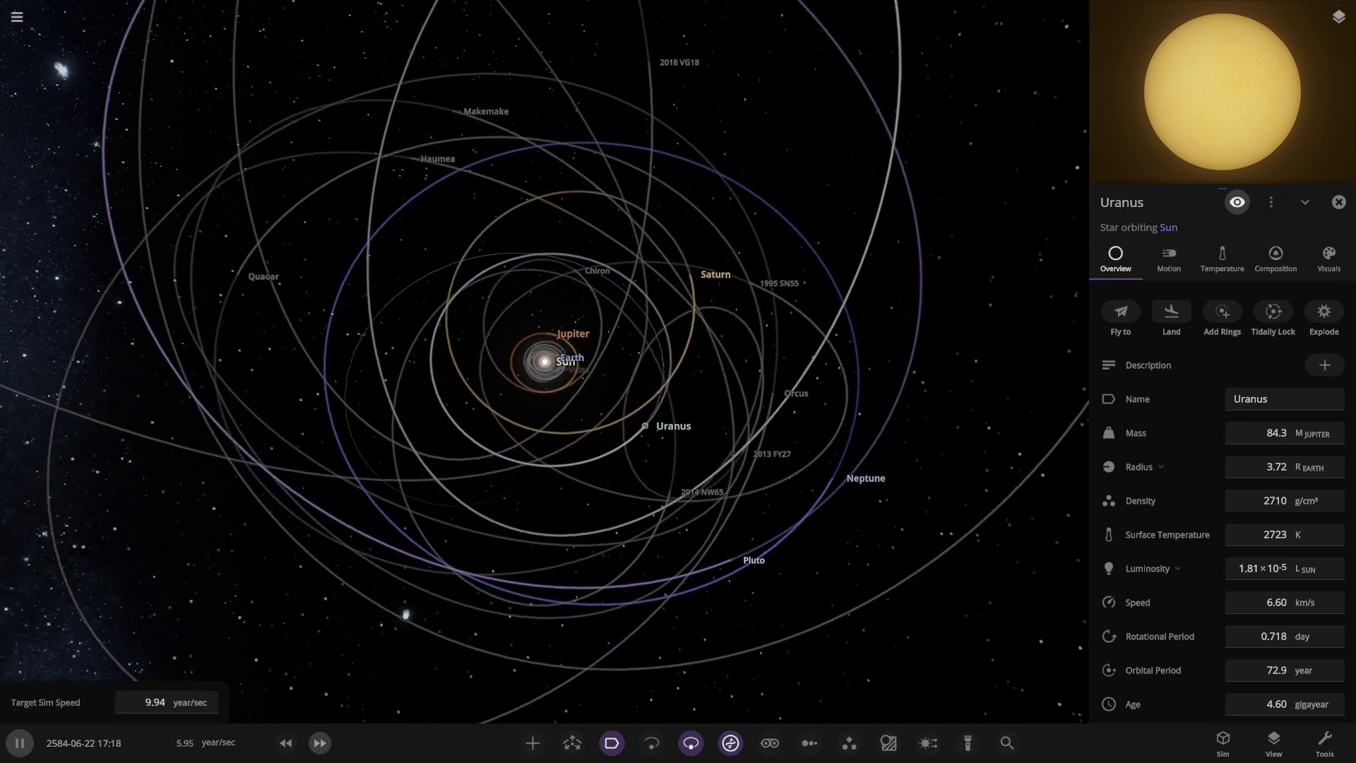
{"action": "scroll", "coordinate": [545, 362], "scroll_direction": "down", "scroll_amount": 5}
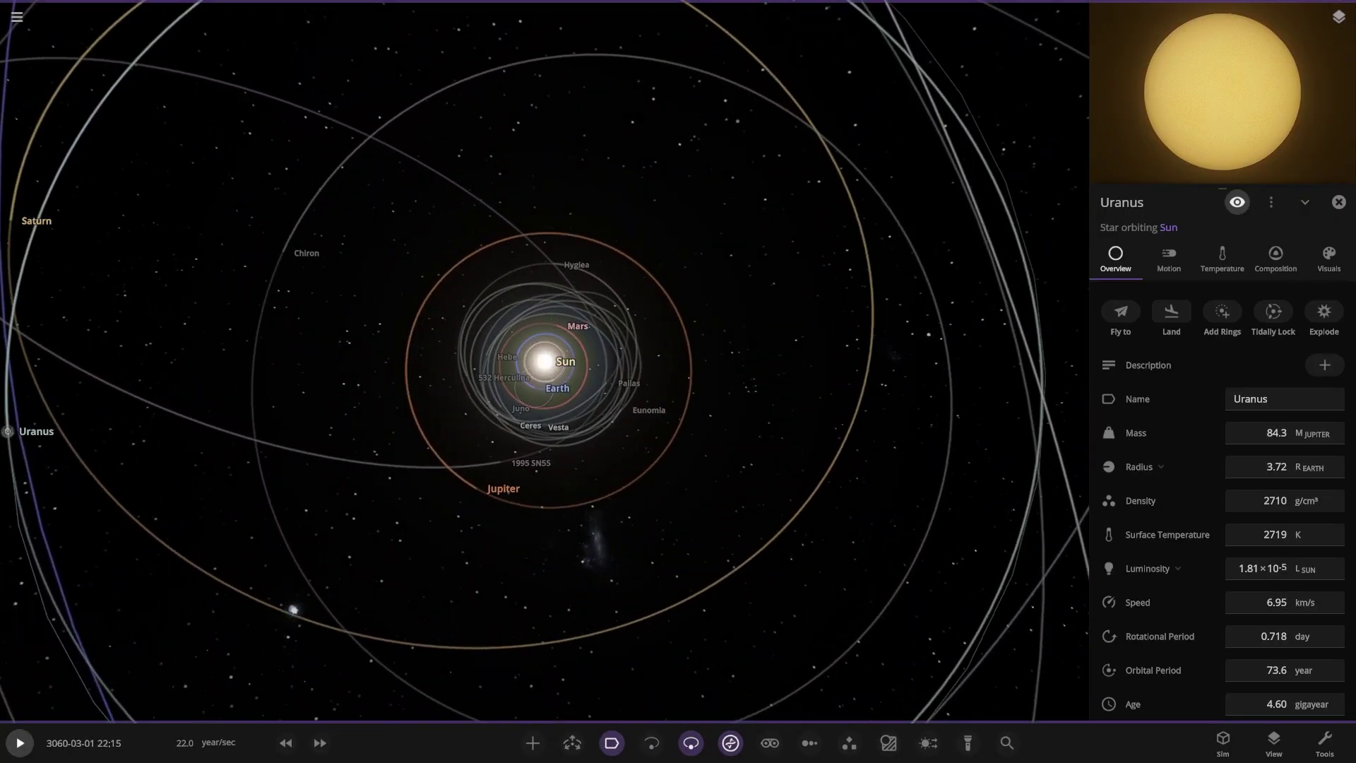
{"action": "left_click", "coordinate": [534, 388]}
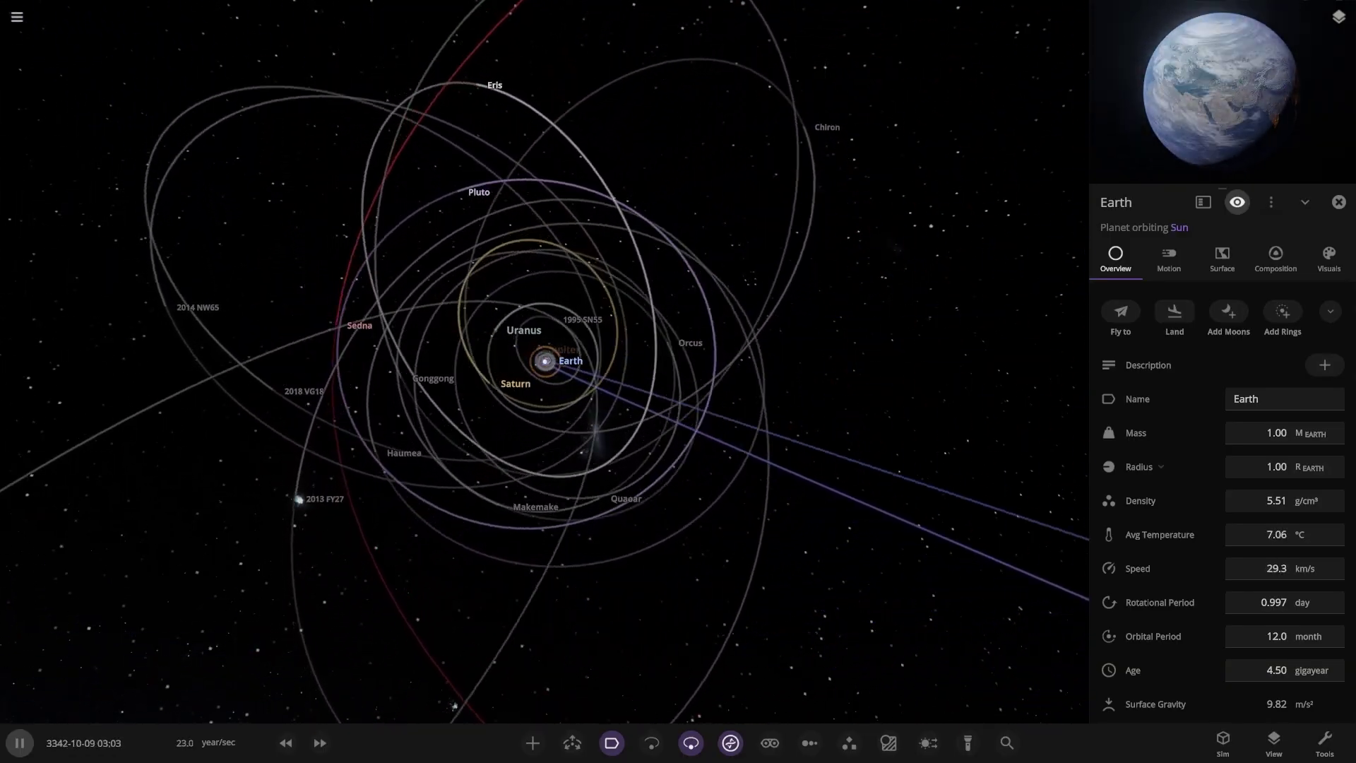
- Examine the orbits of the inner planets and outer bodies, inspect Neptune's flyby of the Sun and clear the selection
{"action": "scroll", "coordinate": [544, 362], "scroll_direction": "up", "scroll_amount": 8}
{"action": "scroll", "coordinate": [544, 362], "scroll_direction": "down", "scroll_amount": 3}
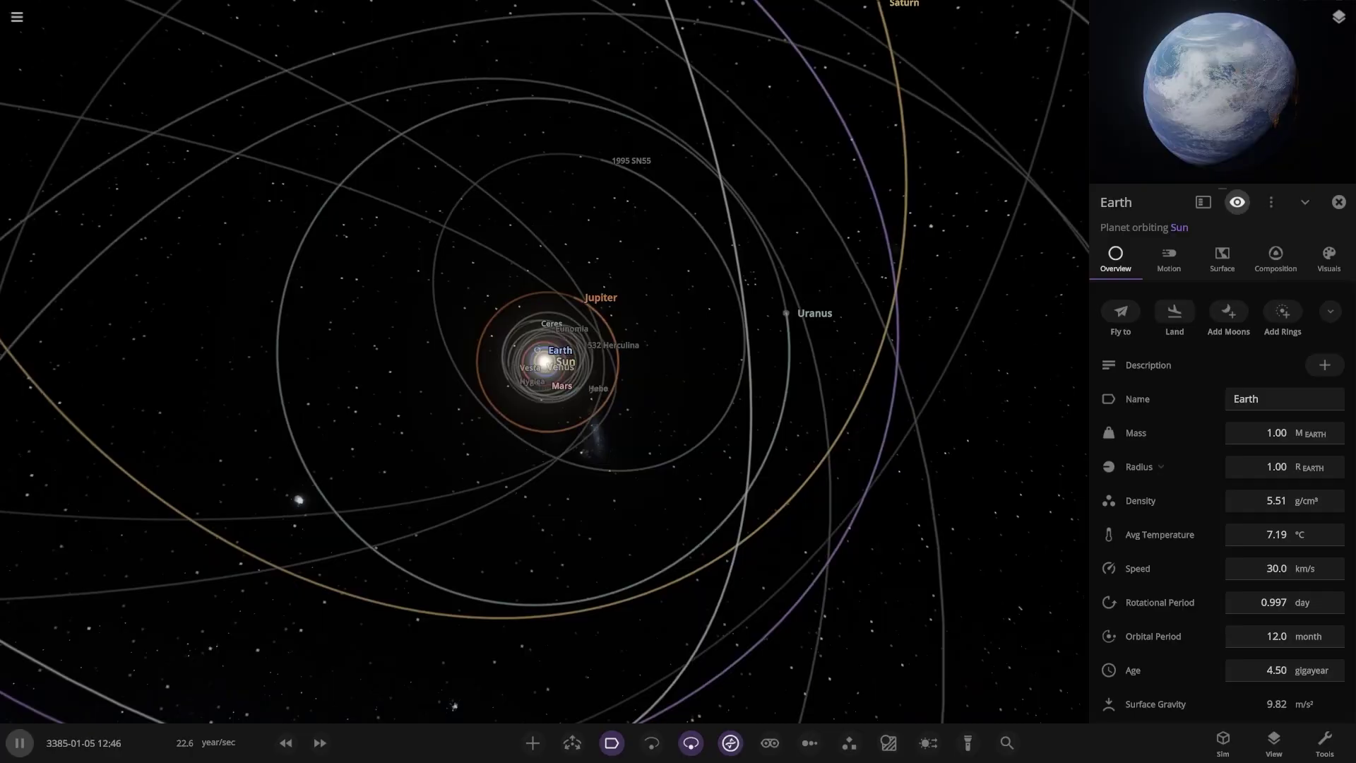
{"action": "scroll", "coordinate": [545, 361], "scroll_direction": "down", "scroll_amount": 6}
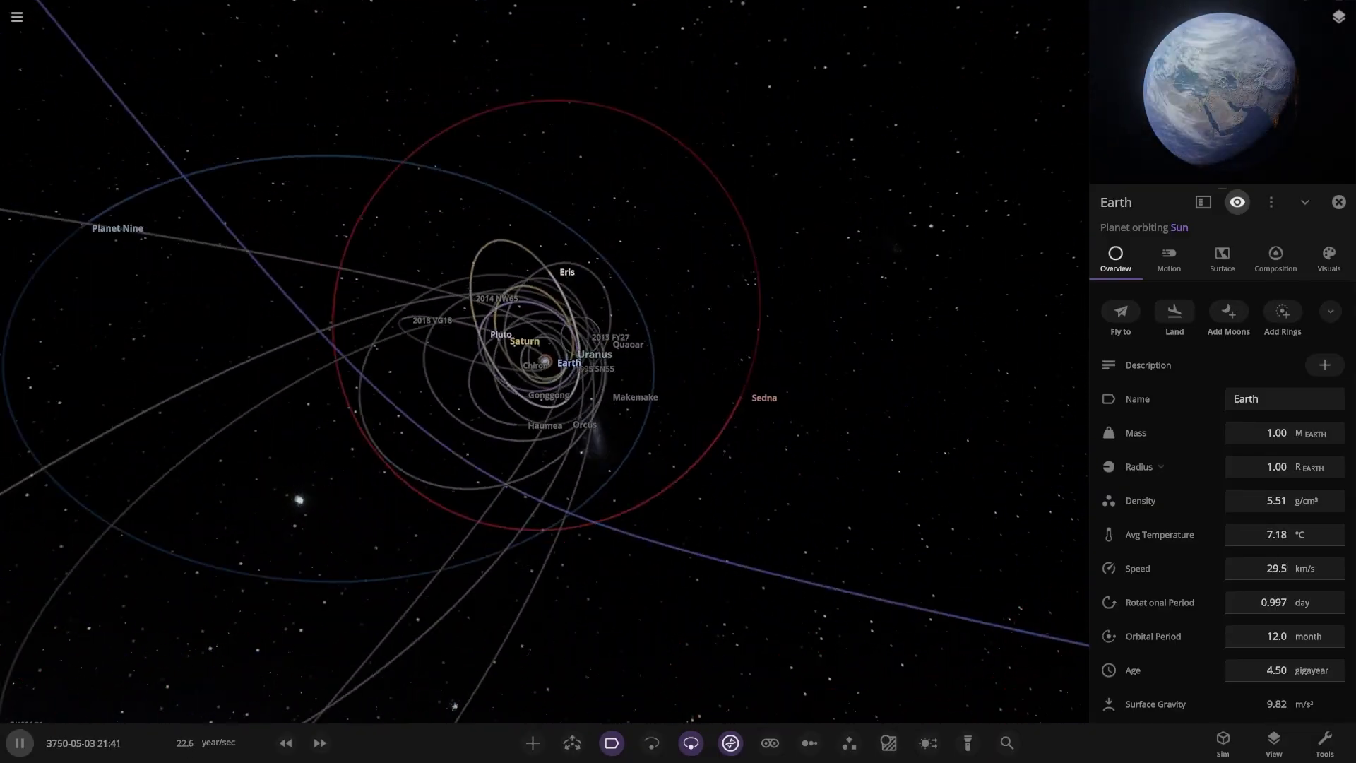
{"action": "left_click", "coordinate": [617, 387]}
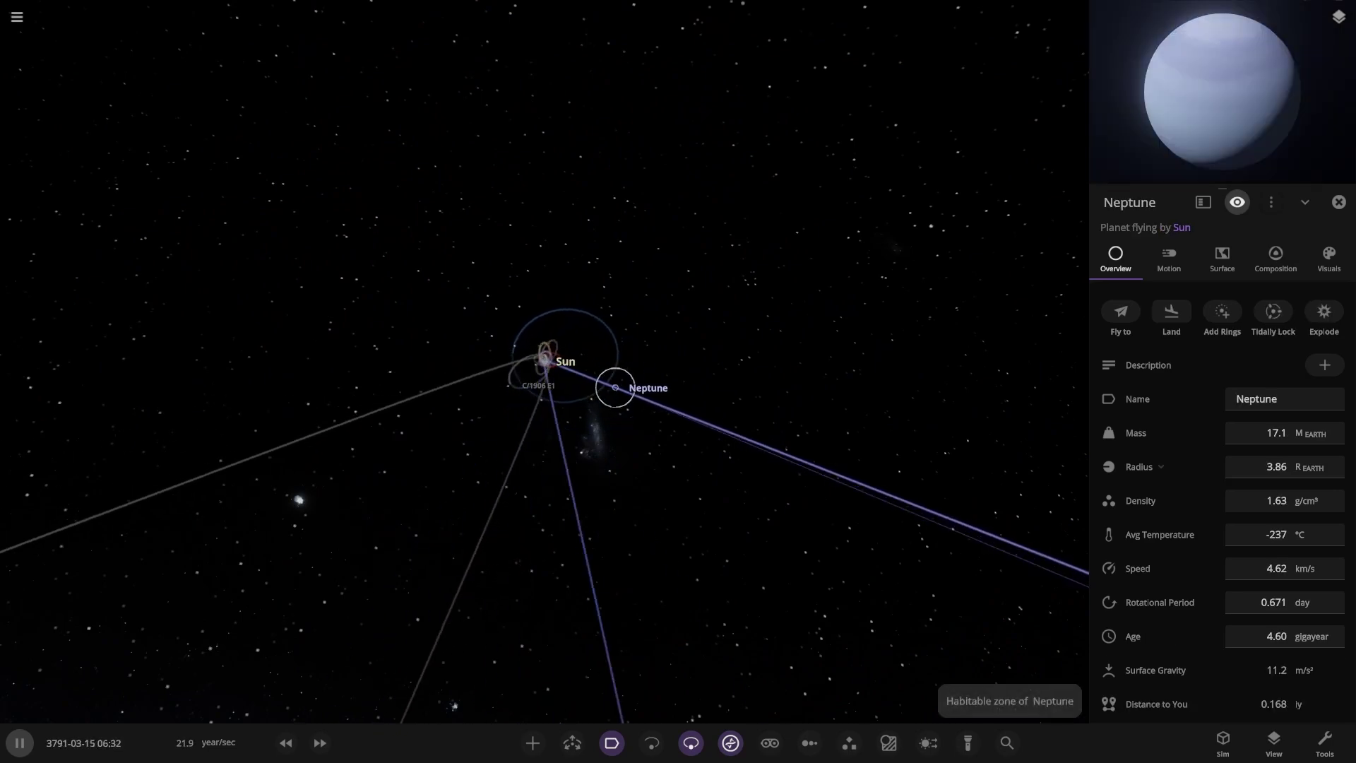
{"action": "key", "text": "Escape"}
{"action": "scroll", "coordinate": [544, 359], "scroll_direction": "up", "scroll_amount": 5}
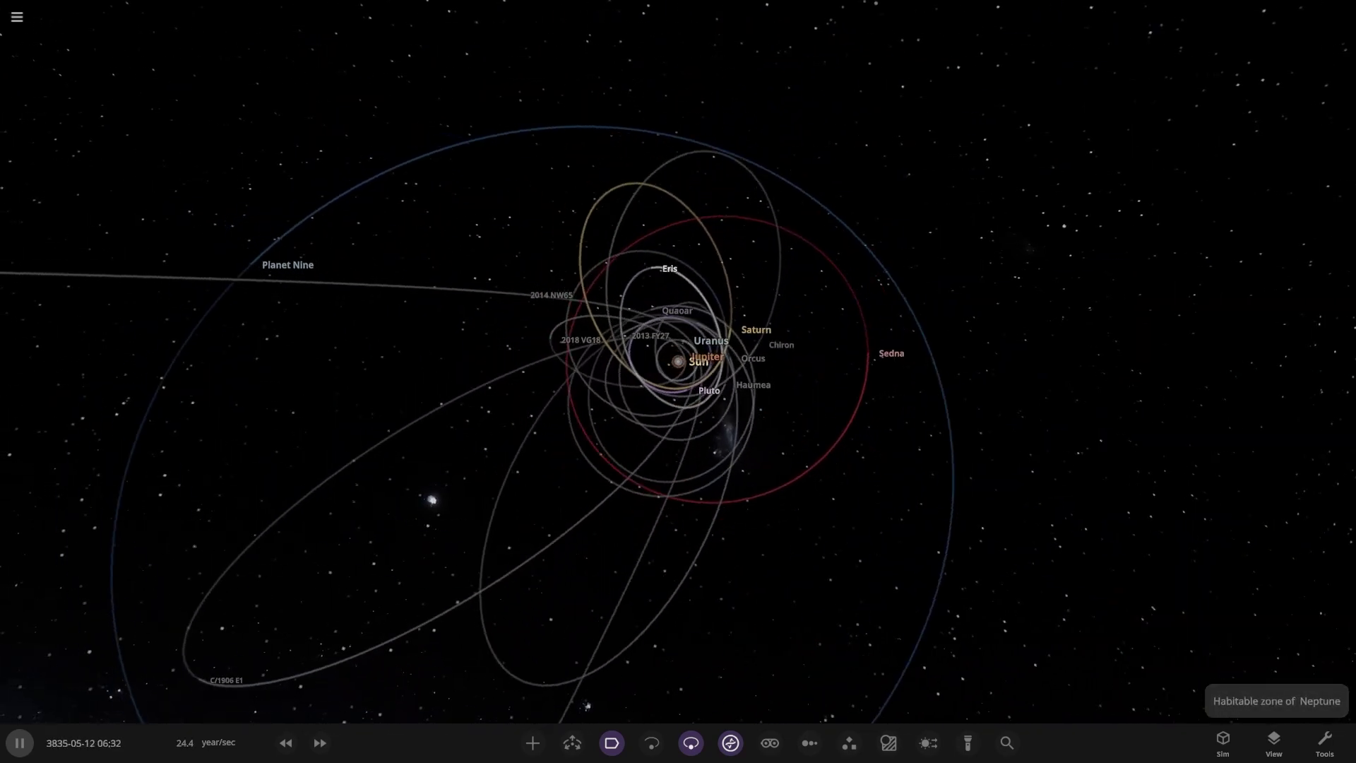
- Compare the orbits around the Sun out to Planet Nine and raise the target simulation speed to 110 year/sec
{"action": "scroll", "coordinate": [678, 361], "scroll_direction": "up", "scroll_amount": 6}
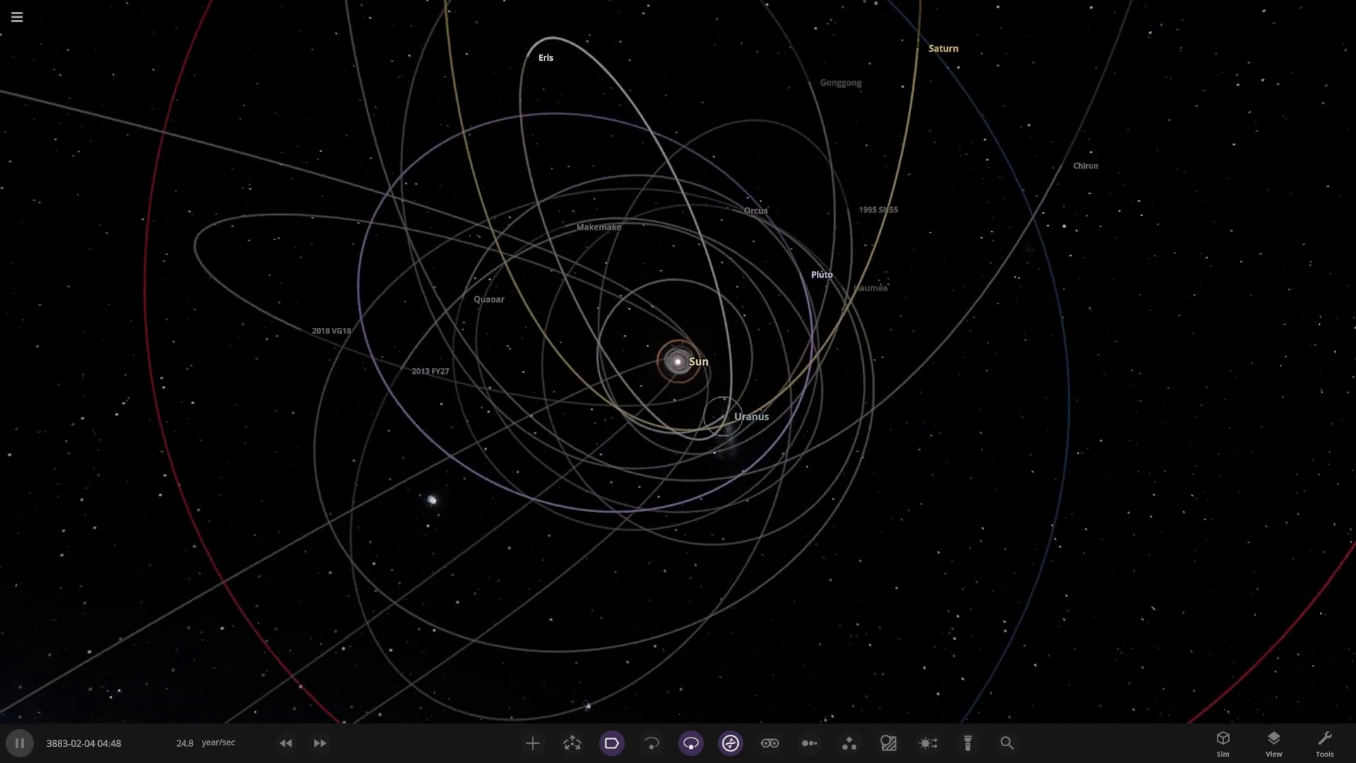
{"action": "scroll", "coordinate": [678, 362], "scroll_direction": "down", "scroll_amount": 3}
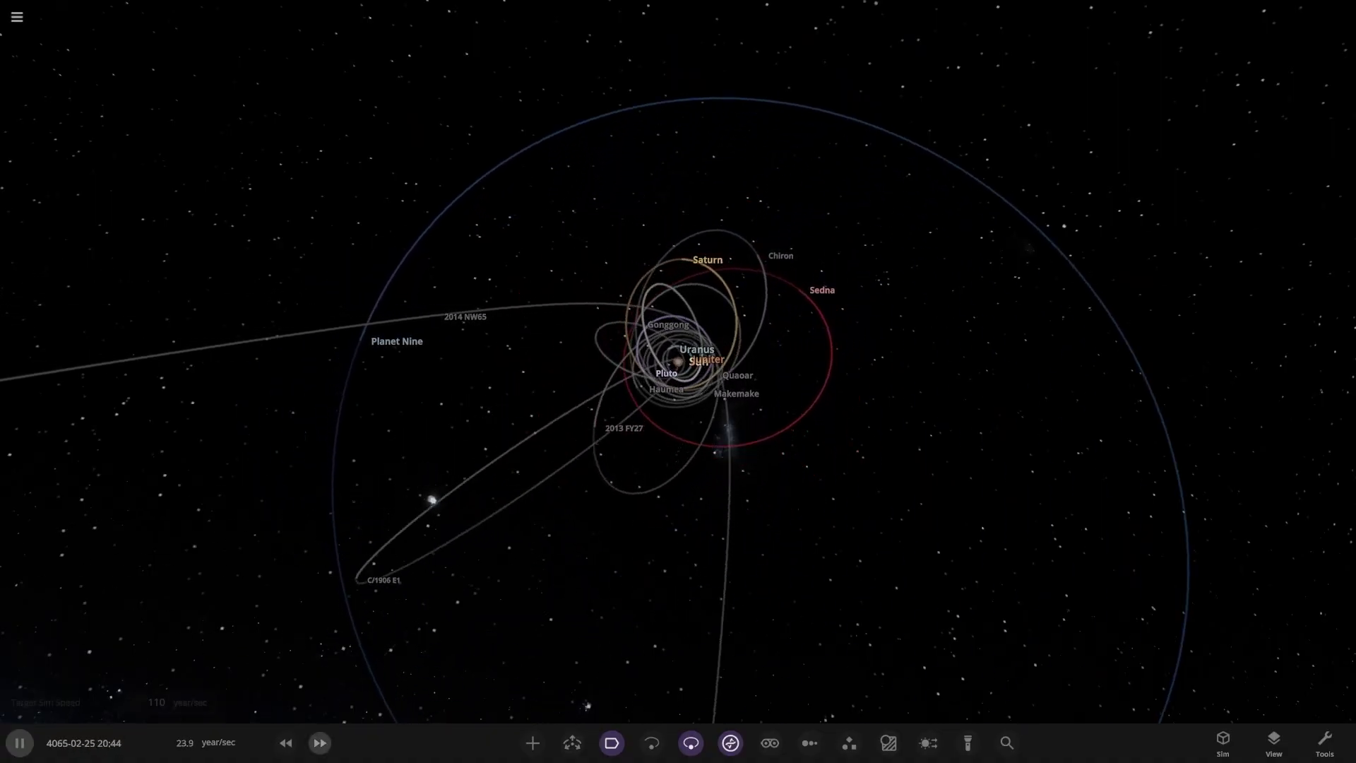
{"action": "left_click", "coordinate": [320, 742]}
{"action": "left_click", "coordinate": [320, 742]}
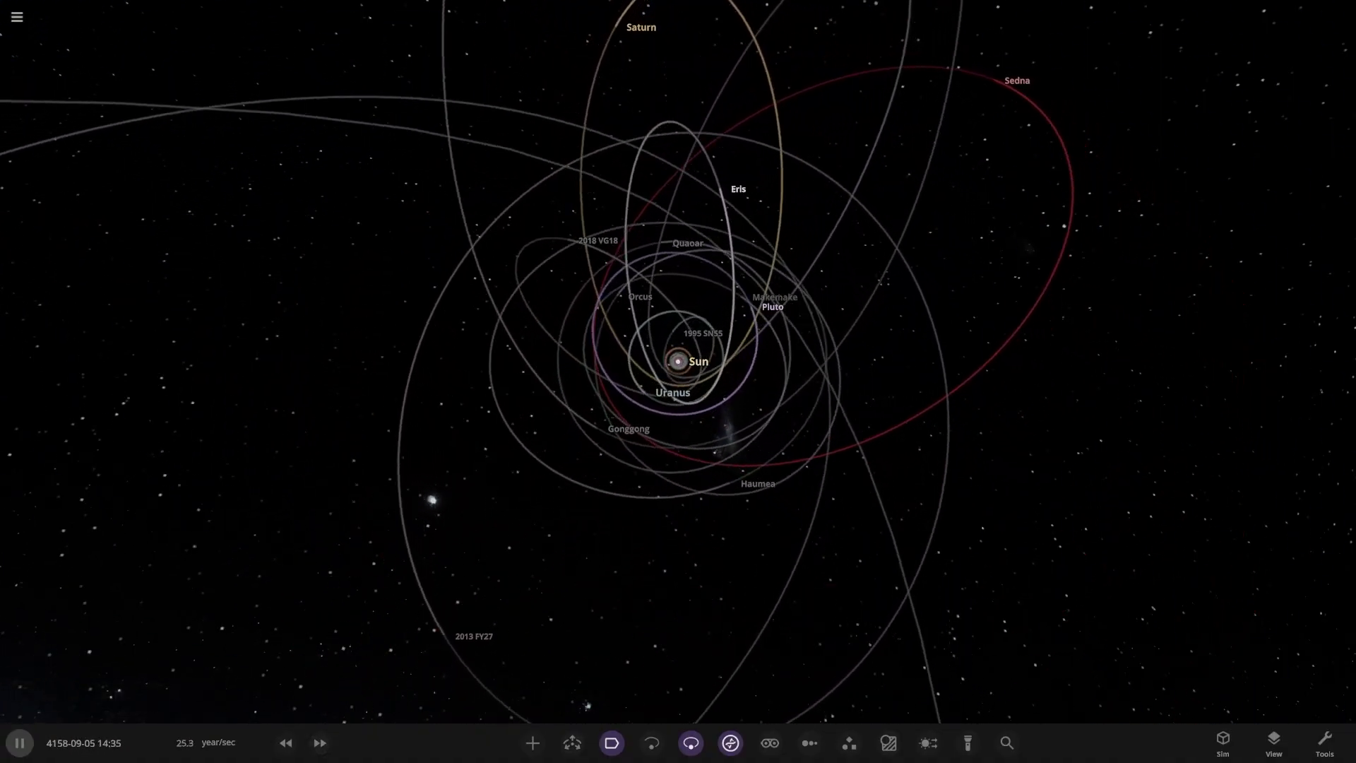
- Pause the simulation at the inner planets, select Earth and resume the simulation
{"action": "scroll", "coordinate": [678, 362], "scroll_direction": "up", "scroll_amount": 10}
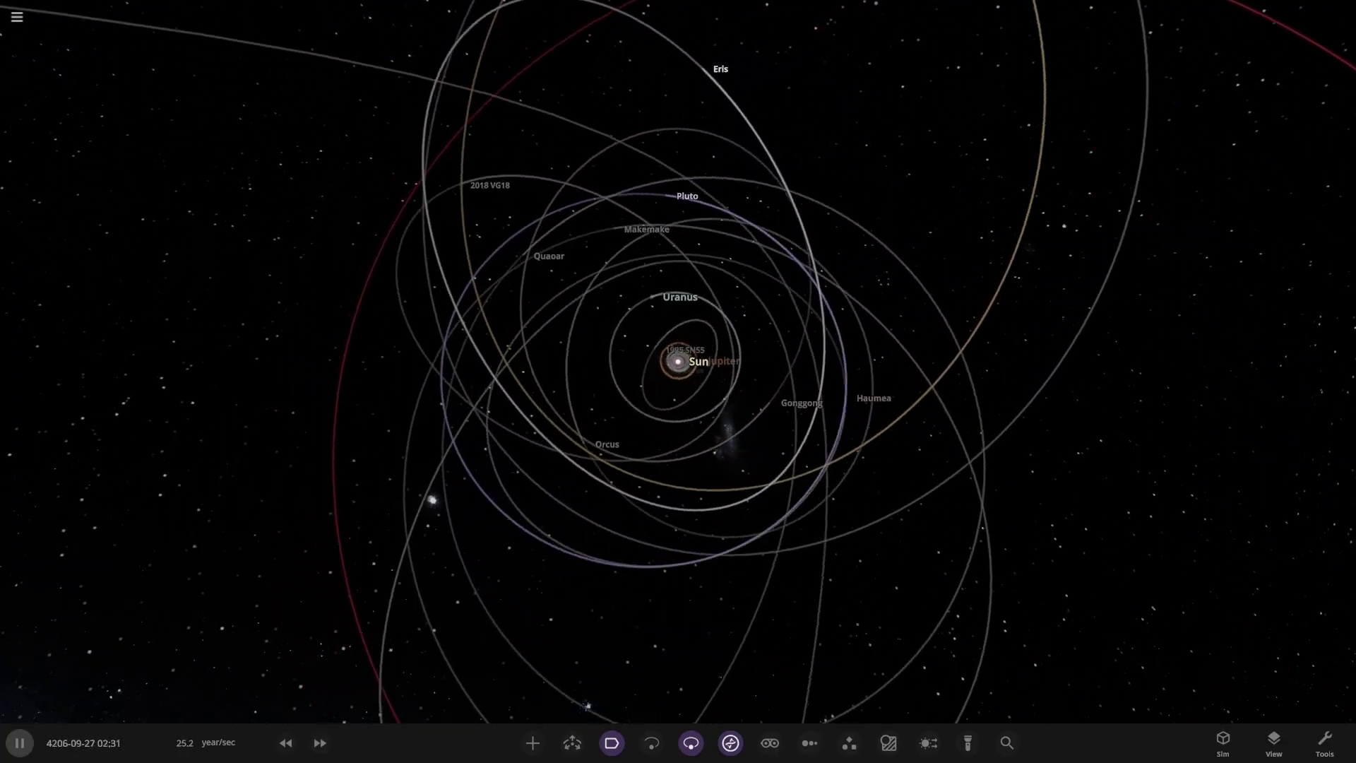
{"action": "key", "text": "space"}
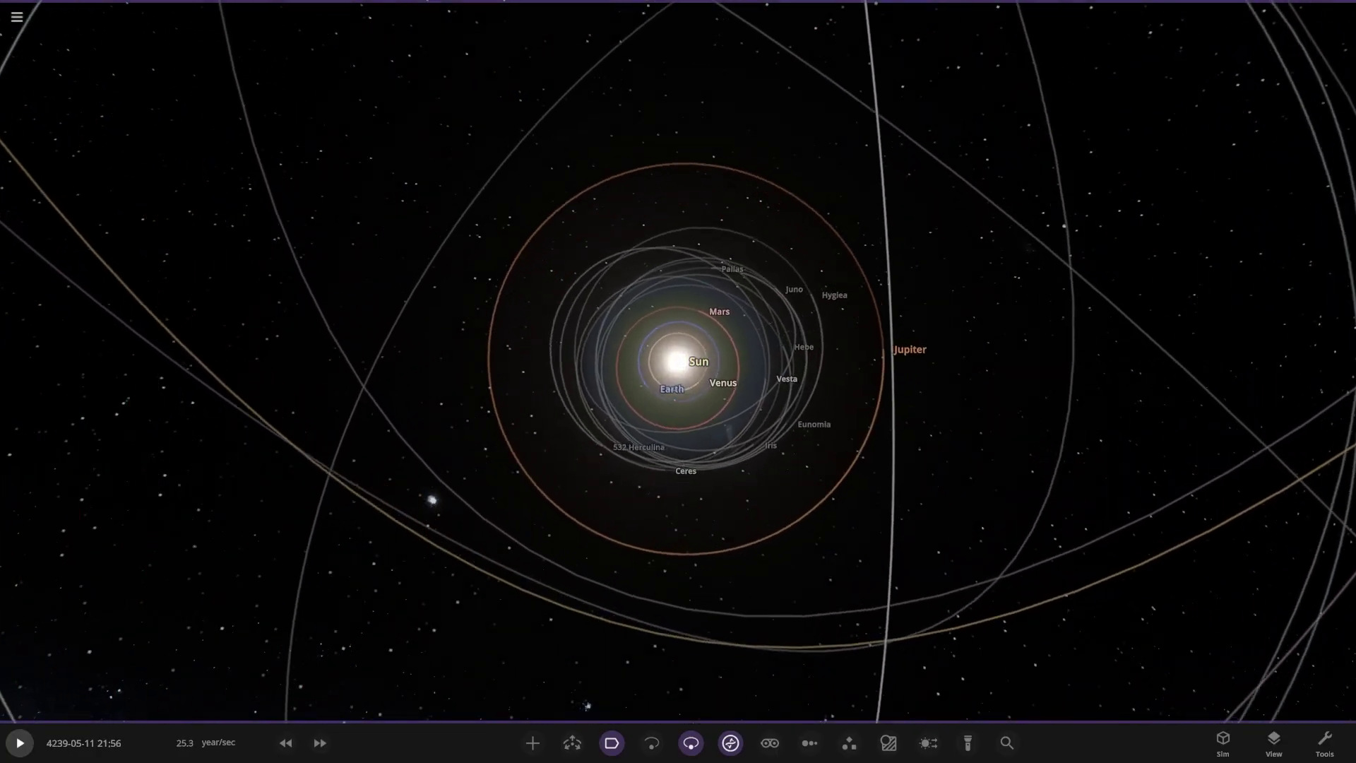
{"action": "left_click", "coordinate": [645, 390]}
{"action": "key", "text": "space"}
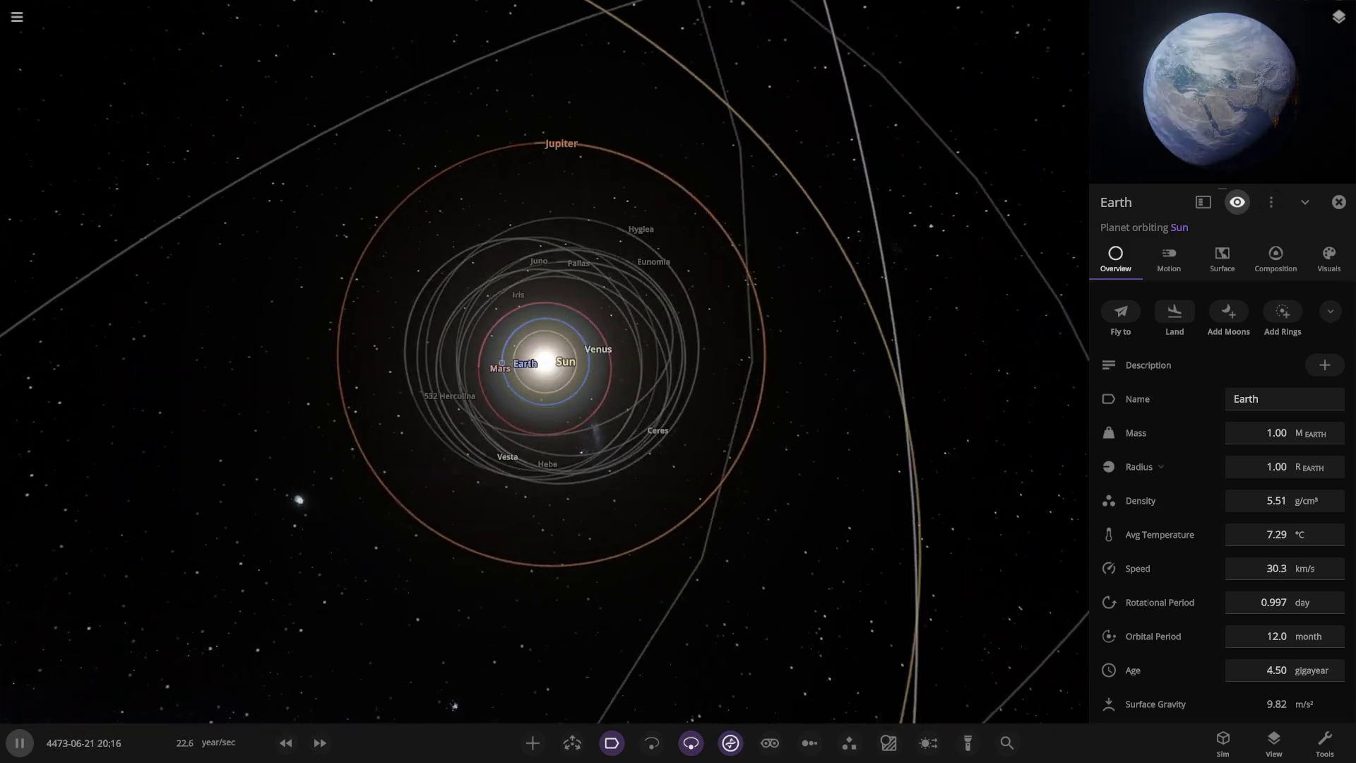
- Turn on Space Goggles with the orbits shown, and raise the target simulation speed to 1124 year/sec
{"action": "scroll", "coordinate": [544, 361], "scroll_direction": "down", "scroll_amount": 5}
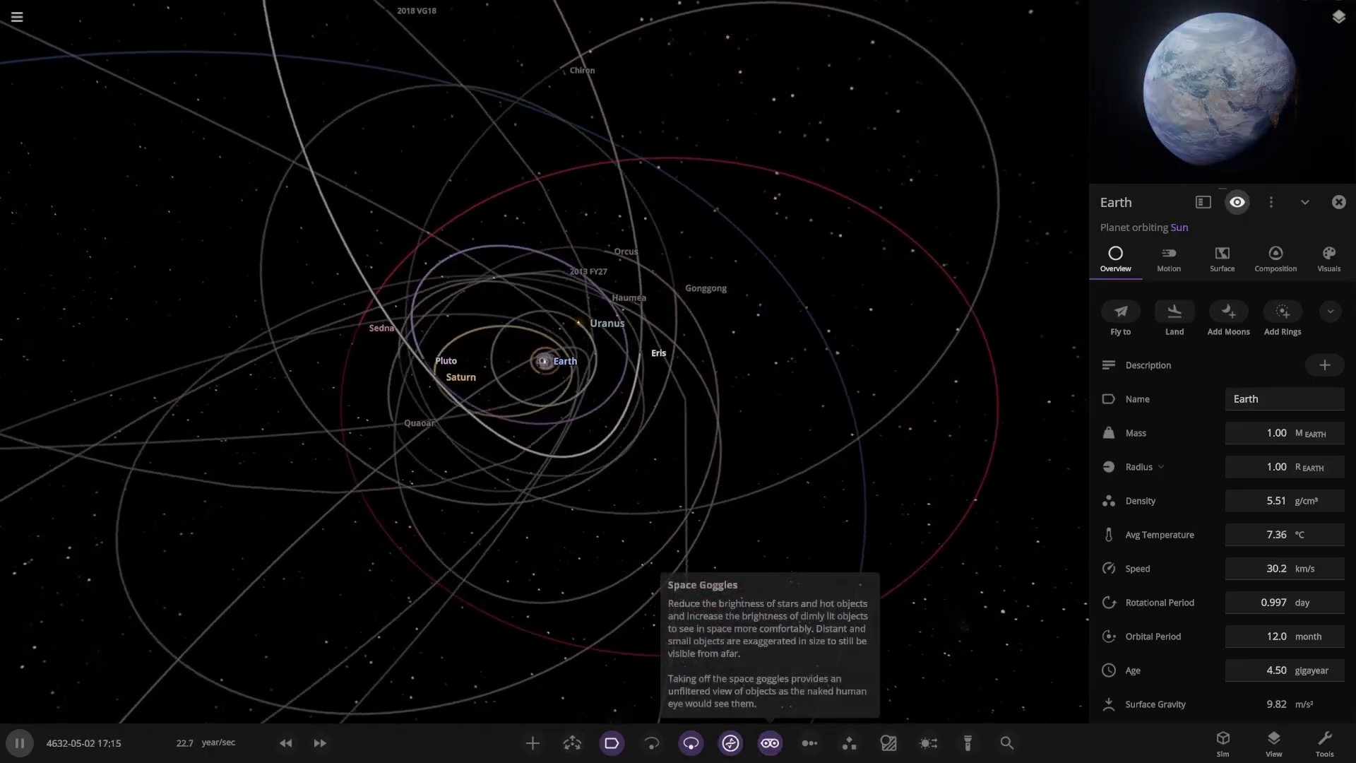
{"action": "left_click", "coordinate": [770, 742]}
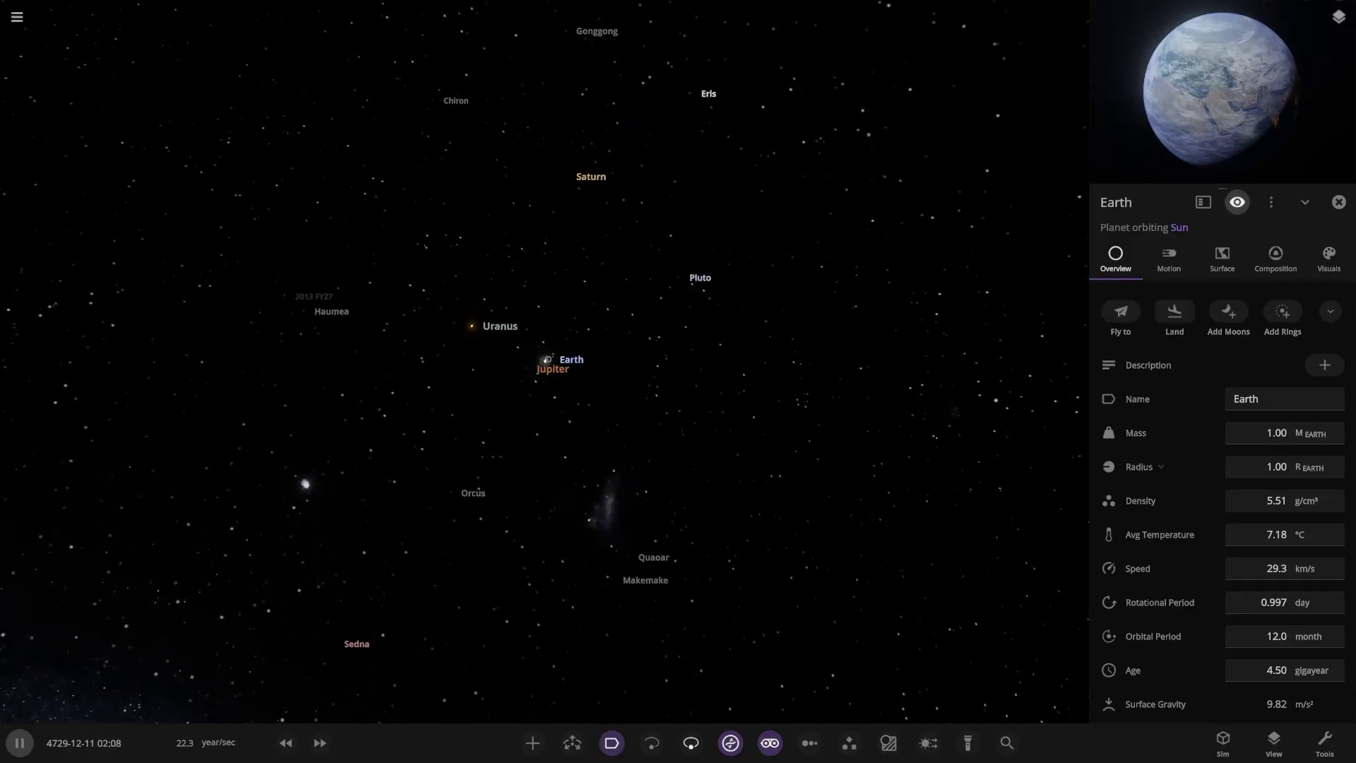
{"action": "left_click", "coordinate": [691, 742]}
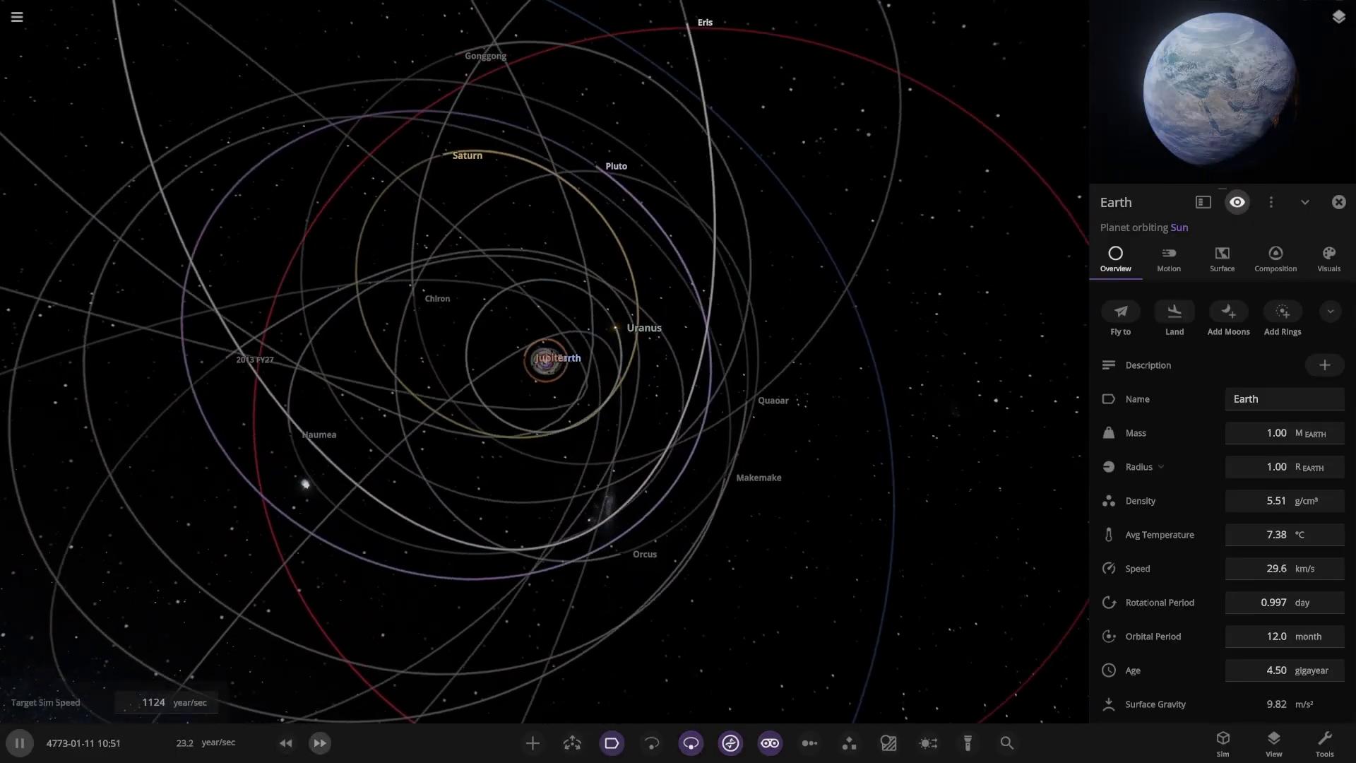
{"action": "left_click", "coordinate": [320, 743]}
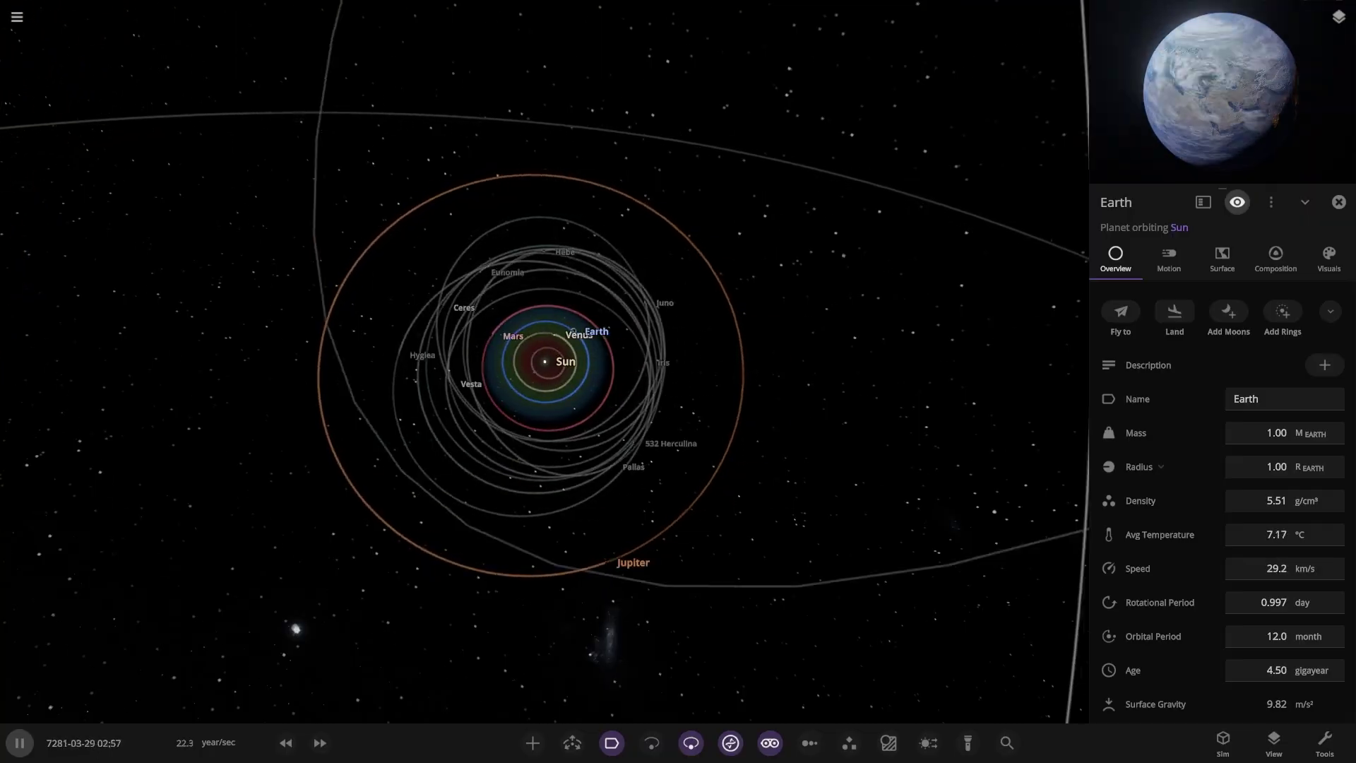
- Check the orbits of the inner planets and outer bodies, and lower the target simulation speed to 1.50 year/sec
{"action": "scroll", "coordinate": [545, 361], "scroll_direction": "up", "scroll_amount": 2}
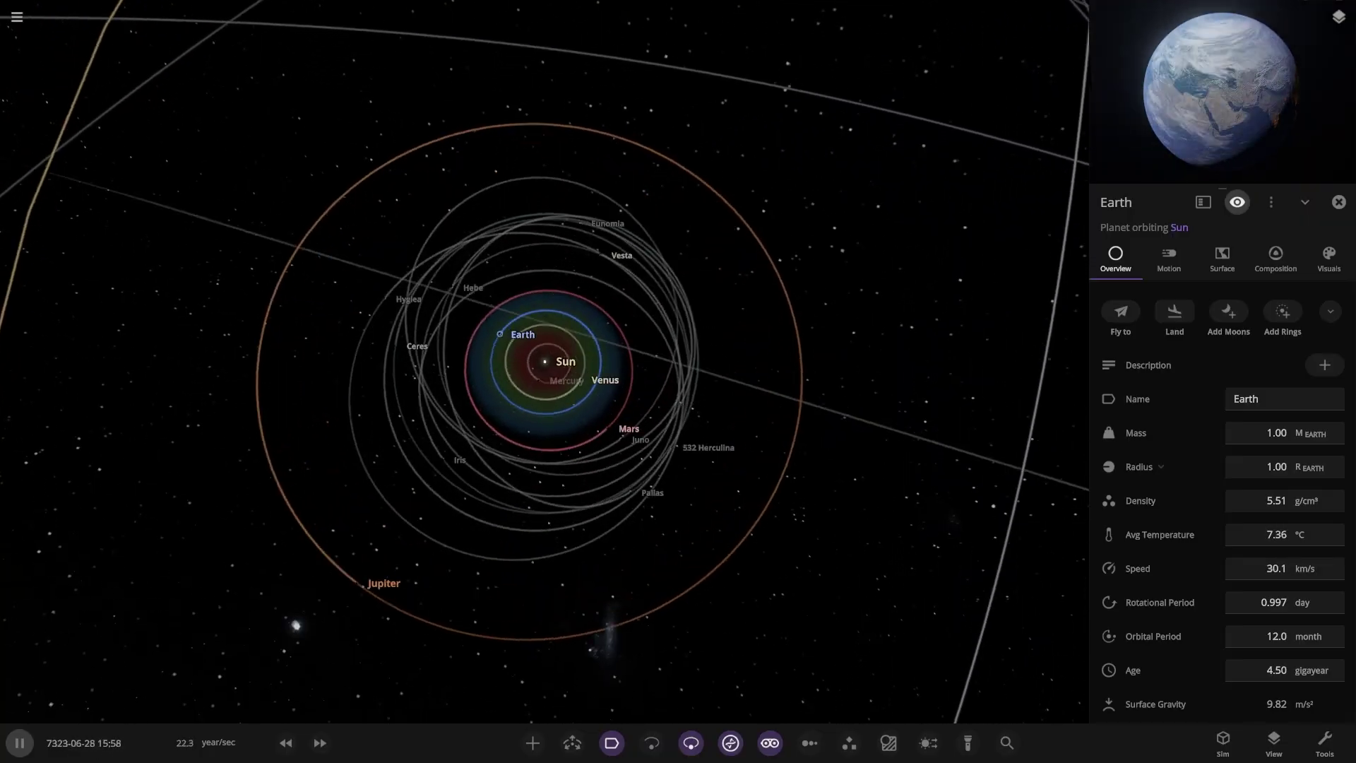
{"action": "scroll", "coordinate": [544, 362], "scroll_direction": "down", "scroll_amount": 10}
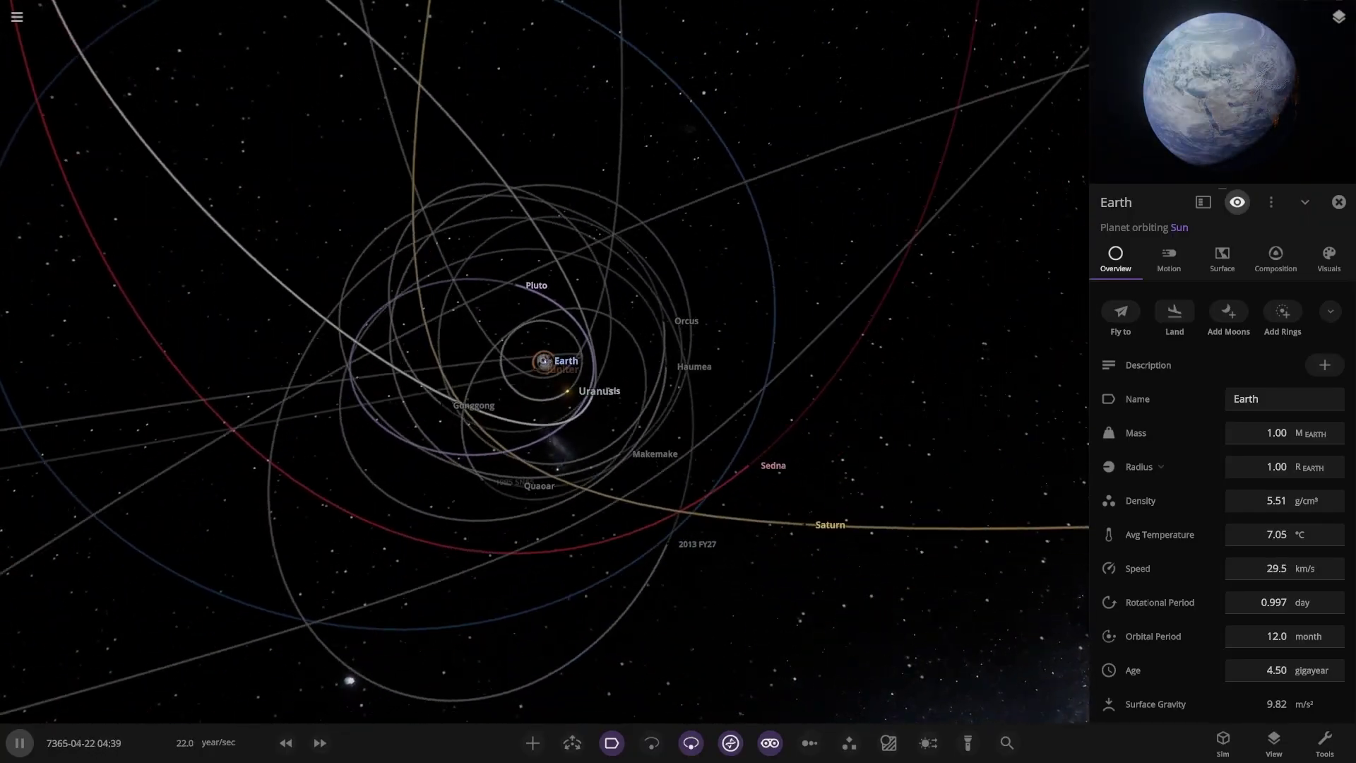
{"action": "left_click", "coordinate": [285, 743]}
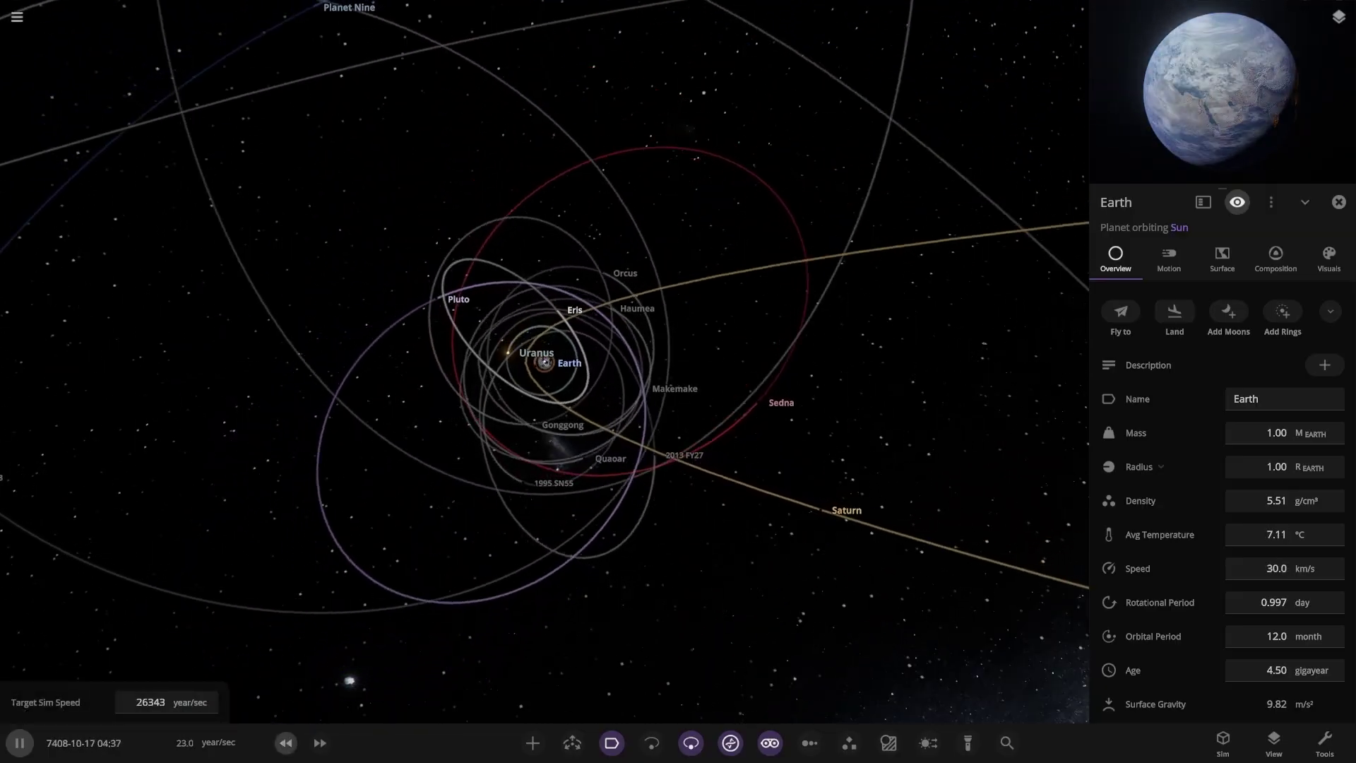
{"action": "left_click", "coordinate": [285, 742]}
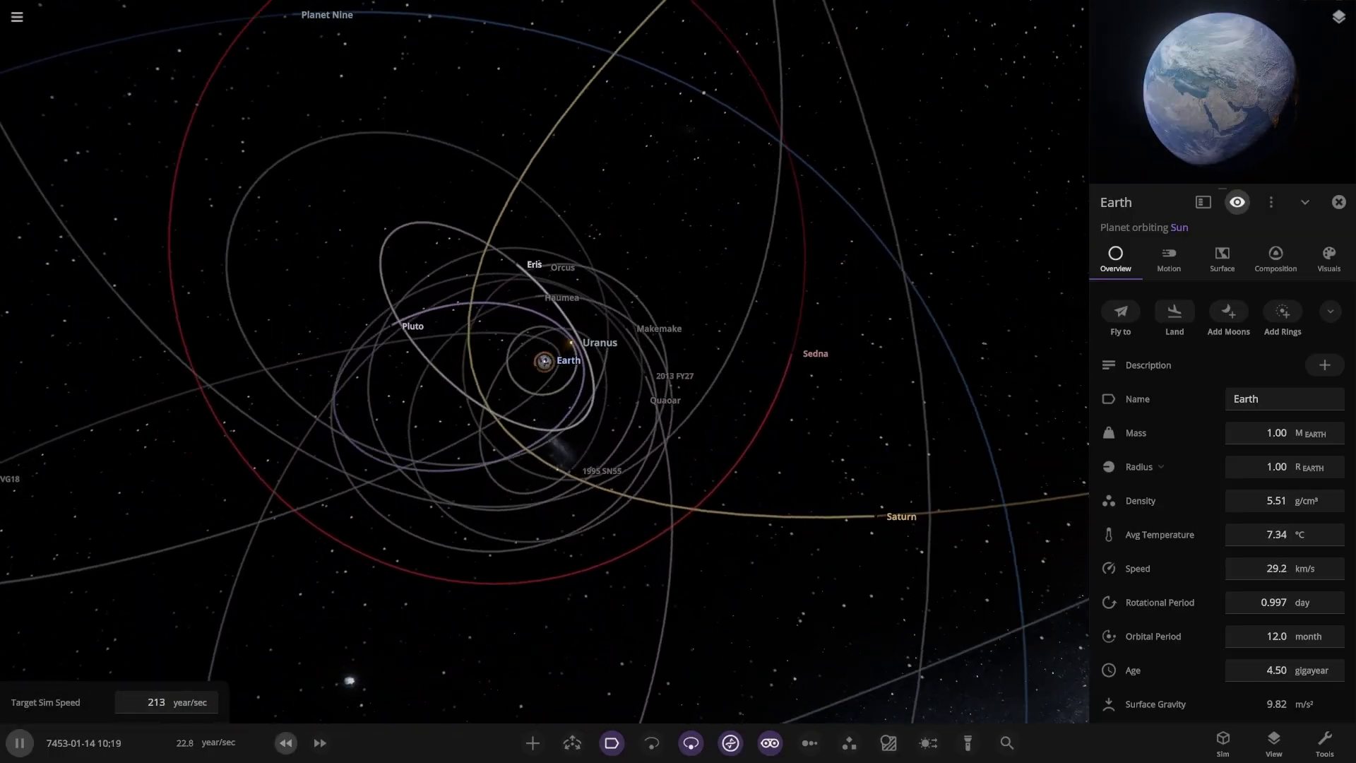
{"action": "left_click", "coordinate": [285, 742]}
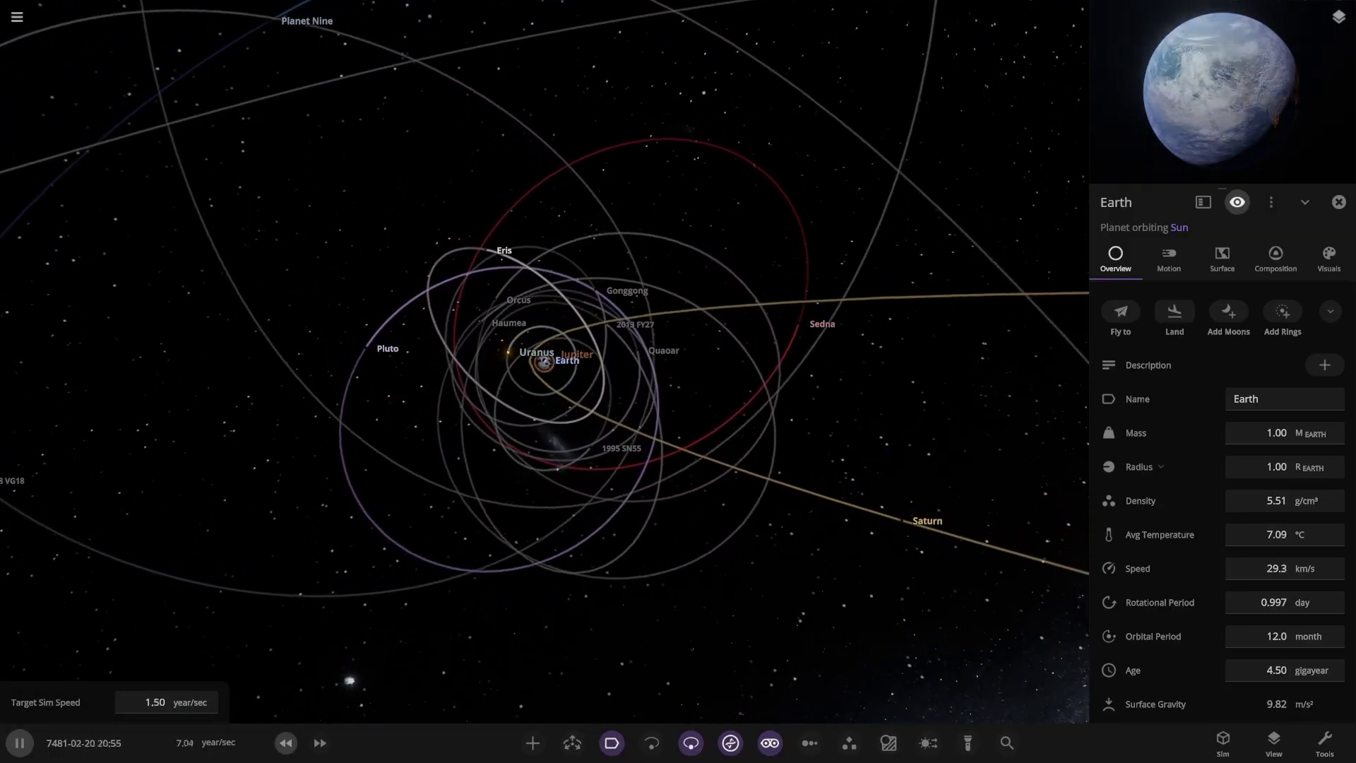
- Bring the simulation speed back up to about 22 year/sec and select Saturn
{"action": "scroll", "coordinate": [545, 362], "scroll_direction": "down", "scroll_amount": 8}
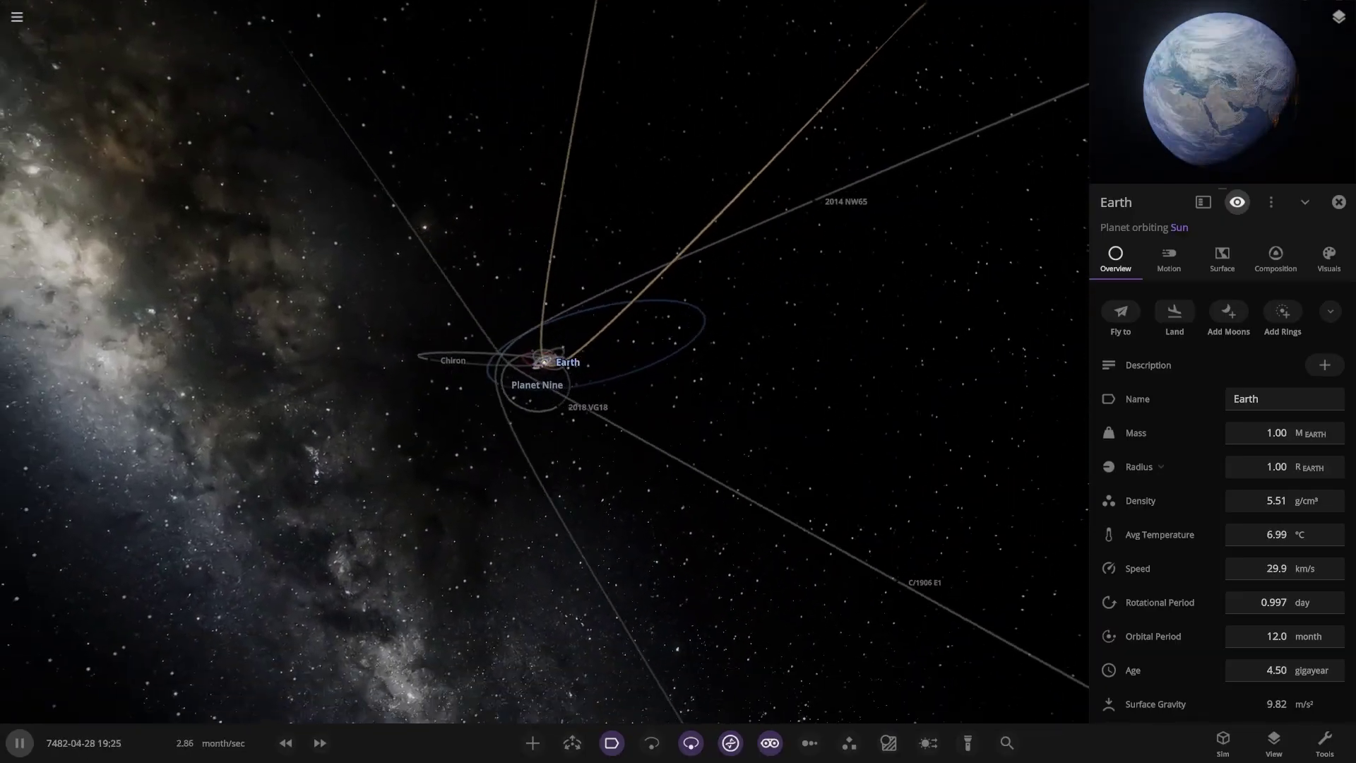
{"action": "left_click", "coordinate": [319, 742]}
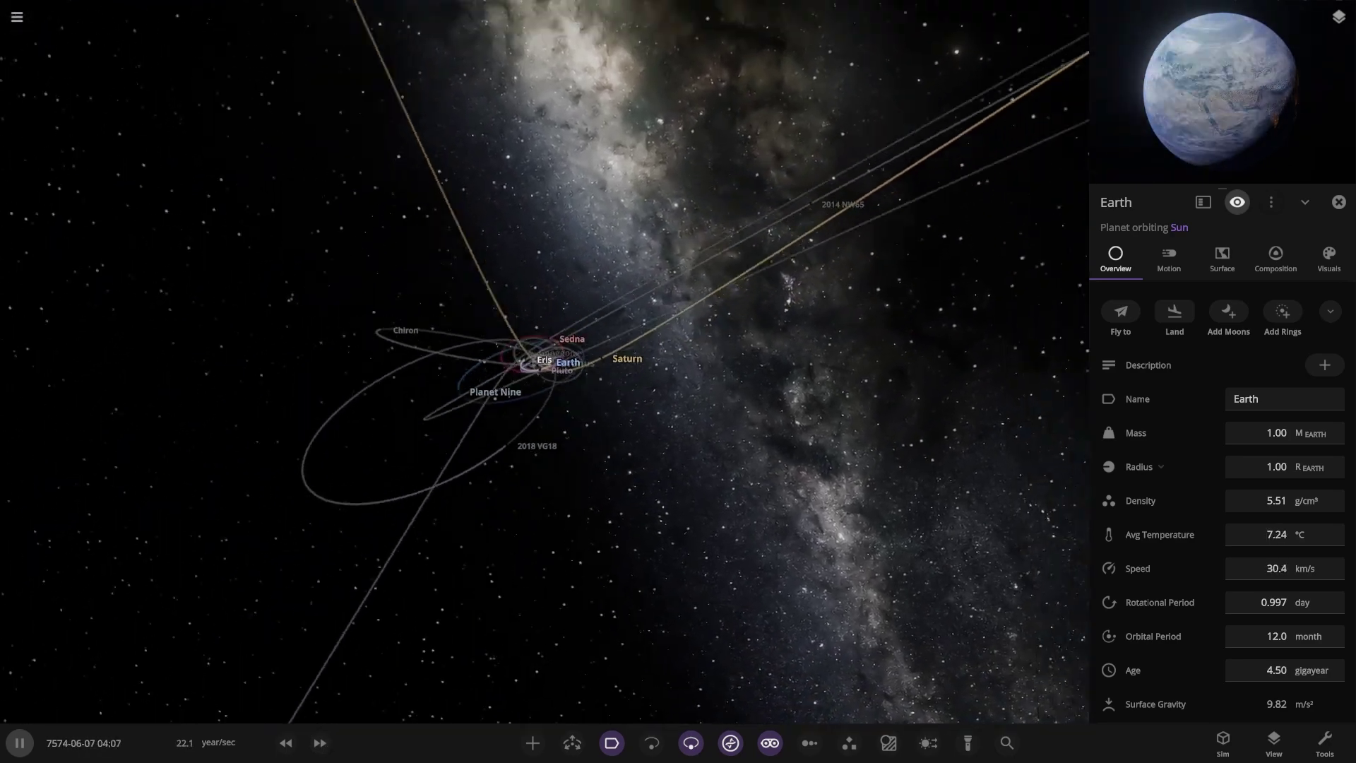
{"action": "left_click", "coordinate": [678, 349]}
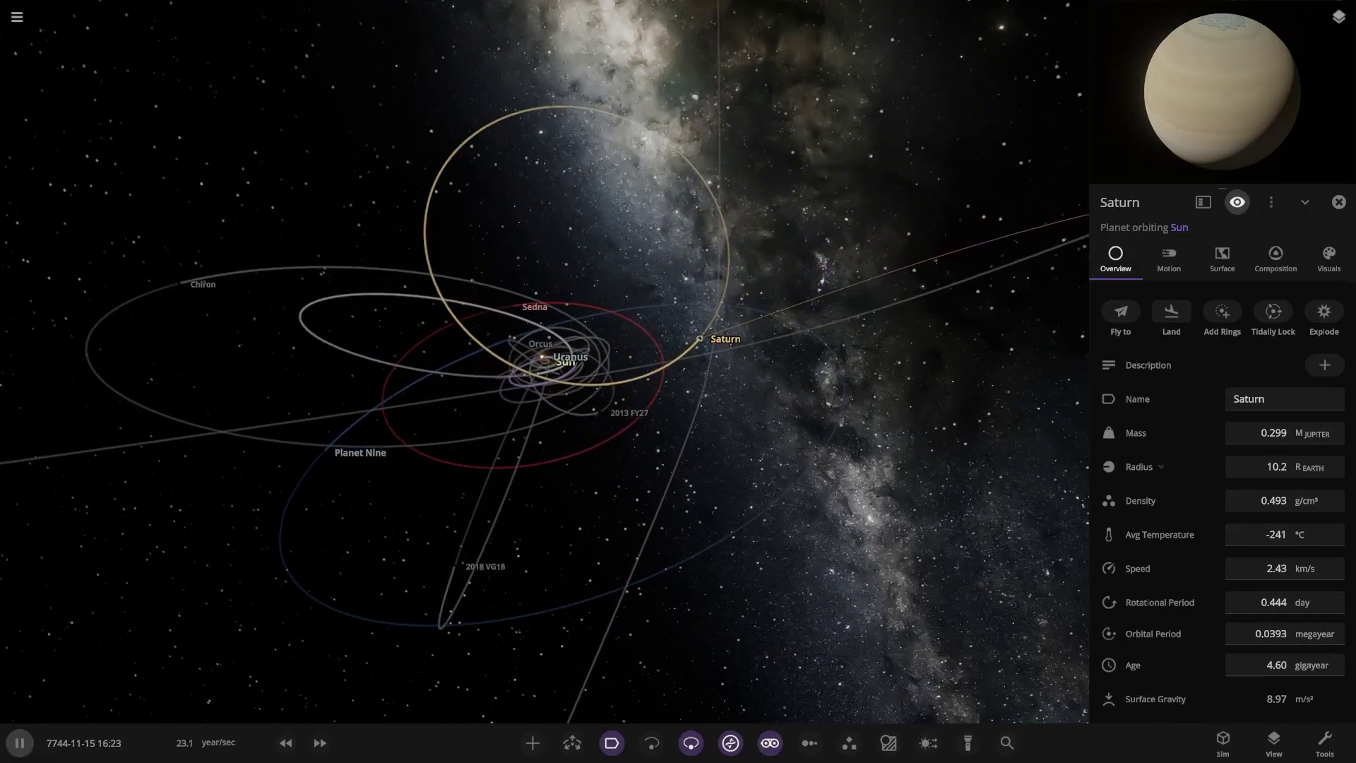
- Examine Saturn's path around the Sun against the other orbits and pause the simulation
{"action": "scroll", "coordinate": [544, 362], "scroll_direction": "down", "scroll_amount": 5}
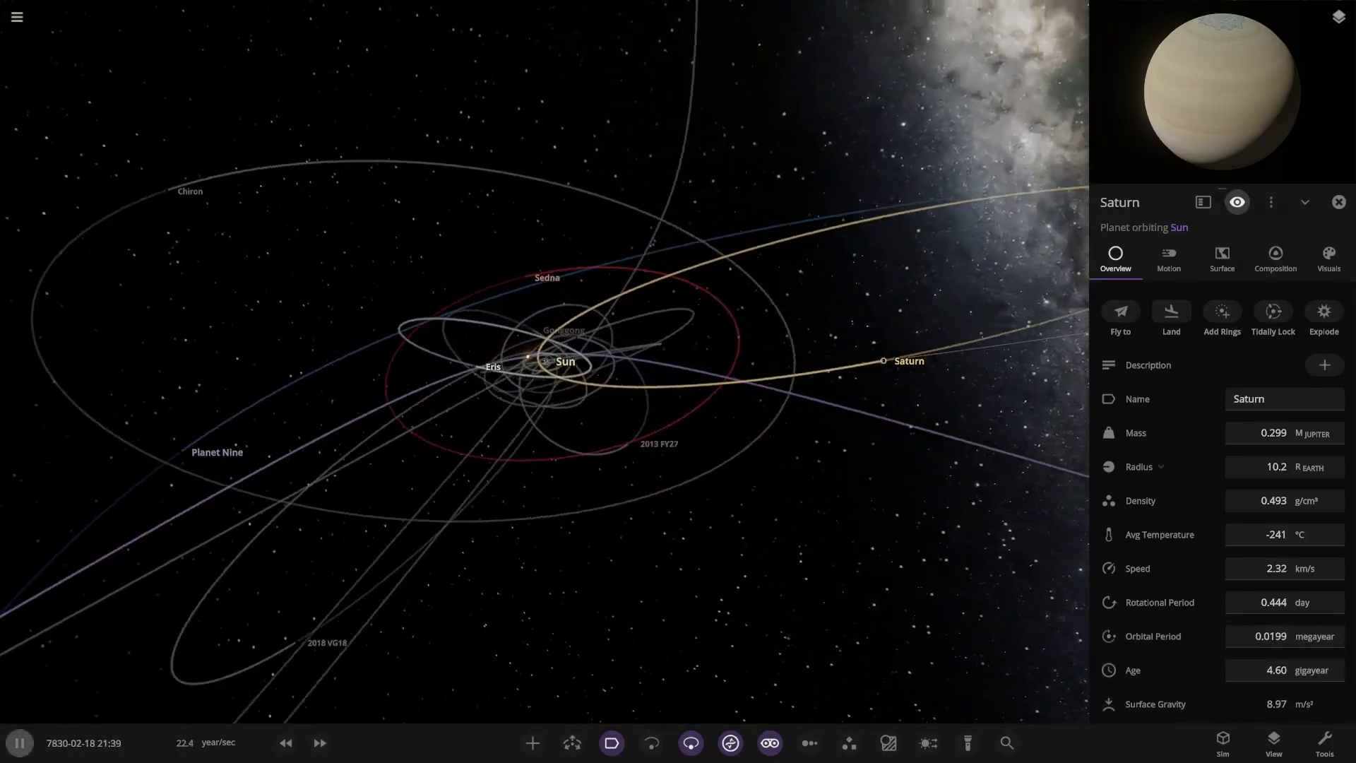
{"action": "scroll", "coordinate": [545, 362], "scroll_direction": "up", "scroll_amount": 8}
{"action": "key", "text": "space"}
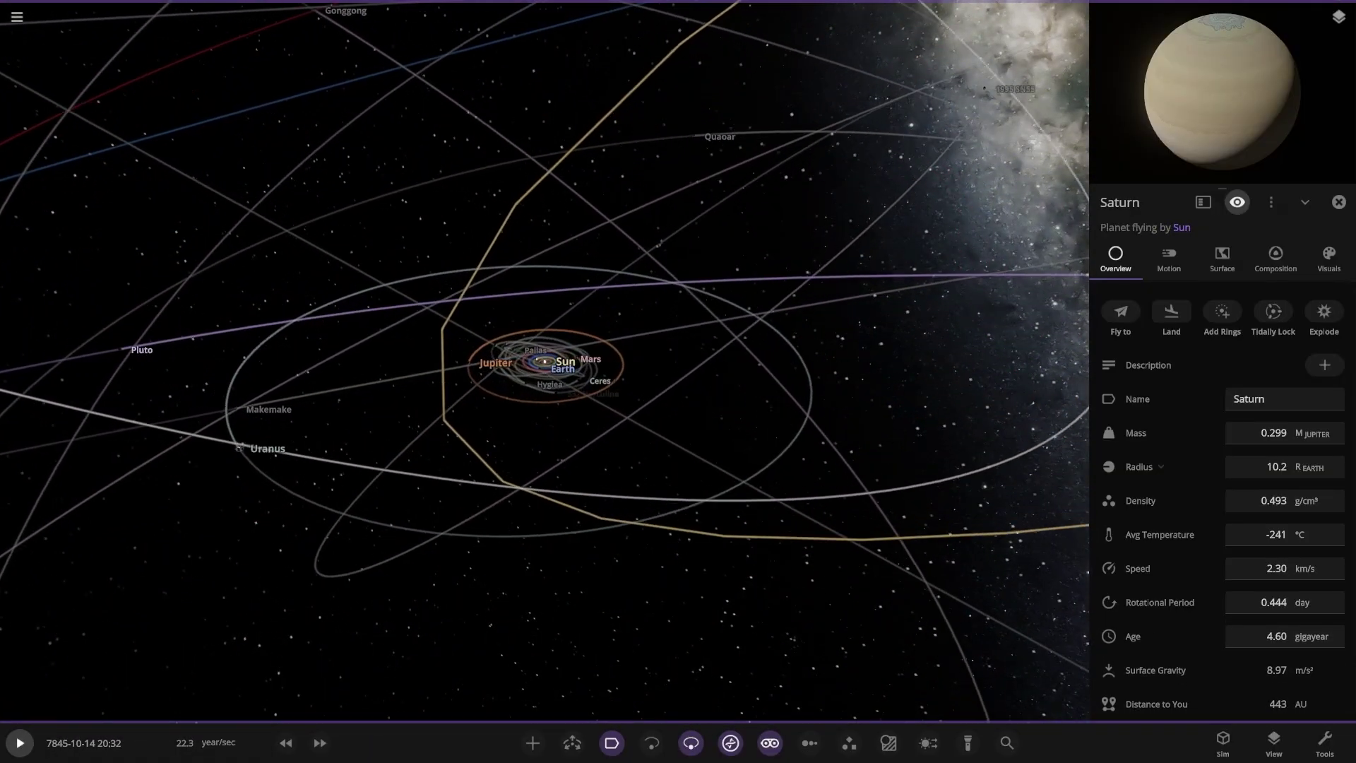